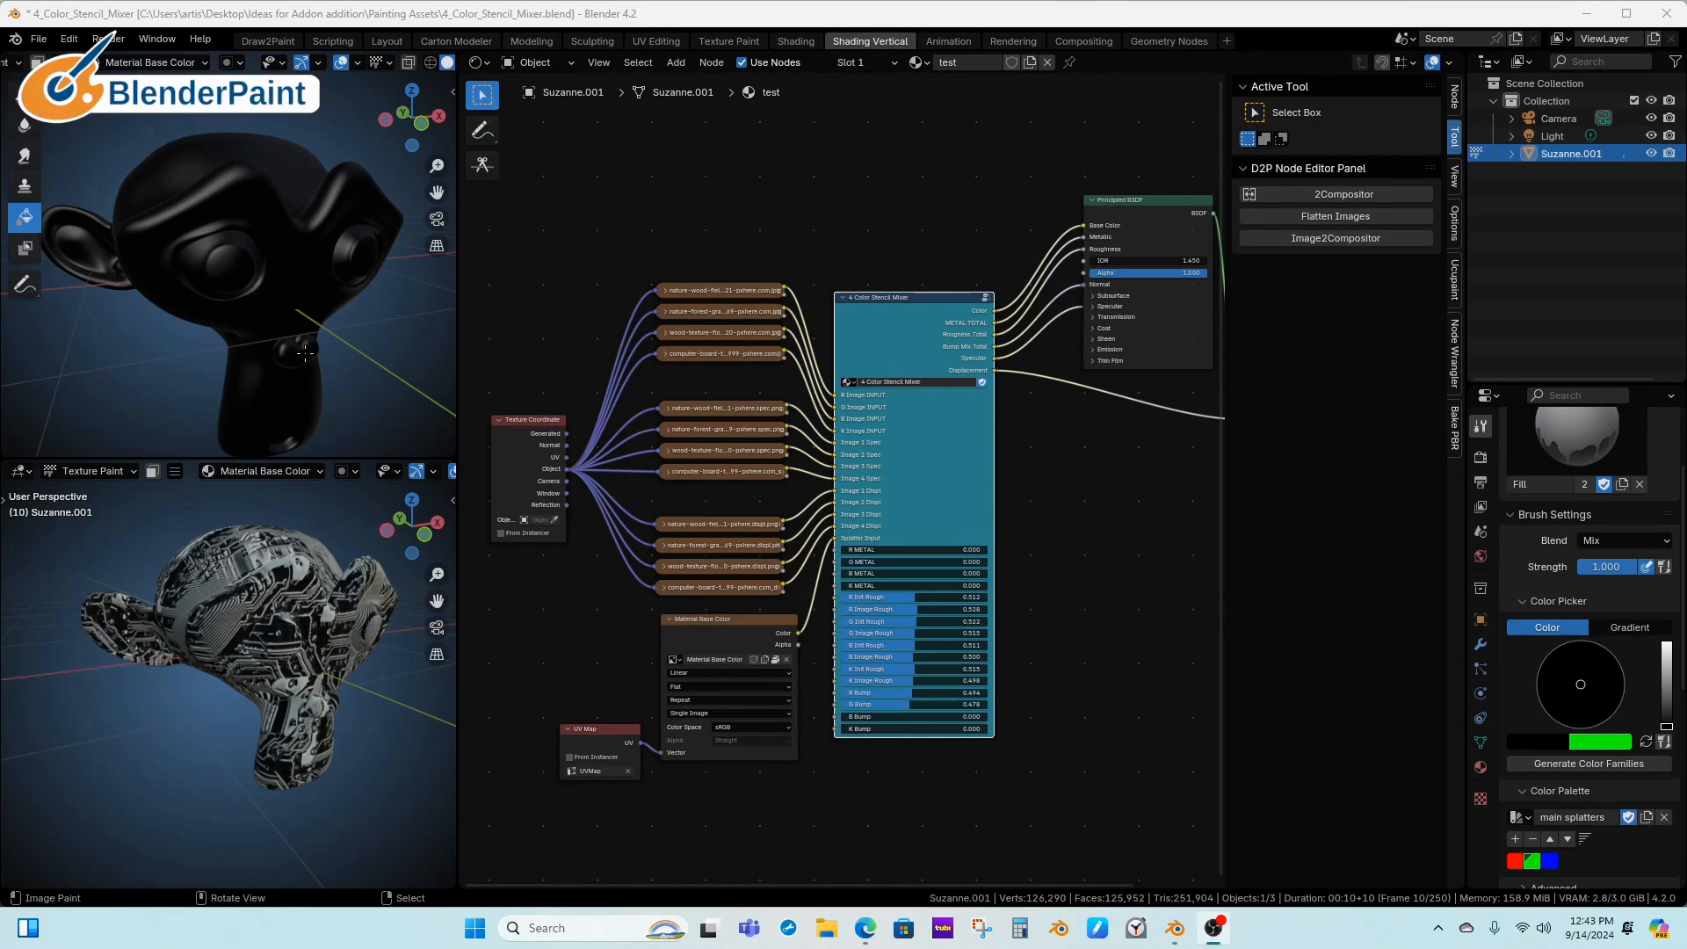
Examine the 4 Color Stencil Mixer node group, its connected image texture nodes and the Material Base Color texture
scroll(943, 396, "up", 3)
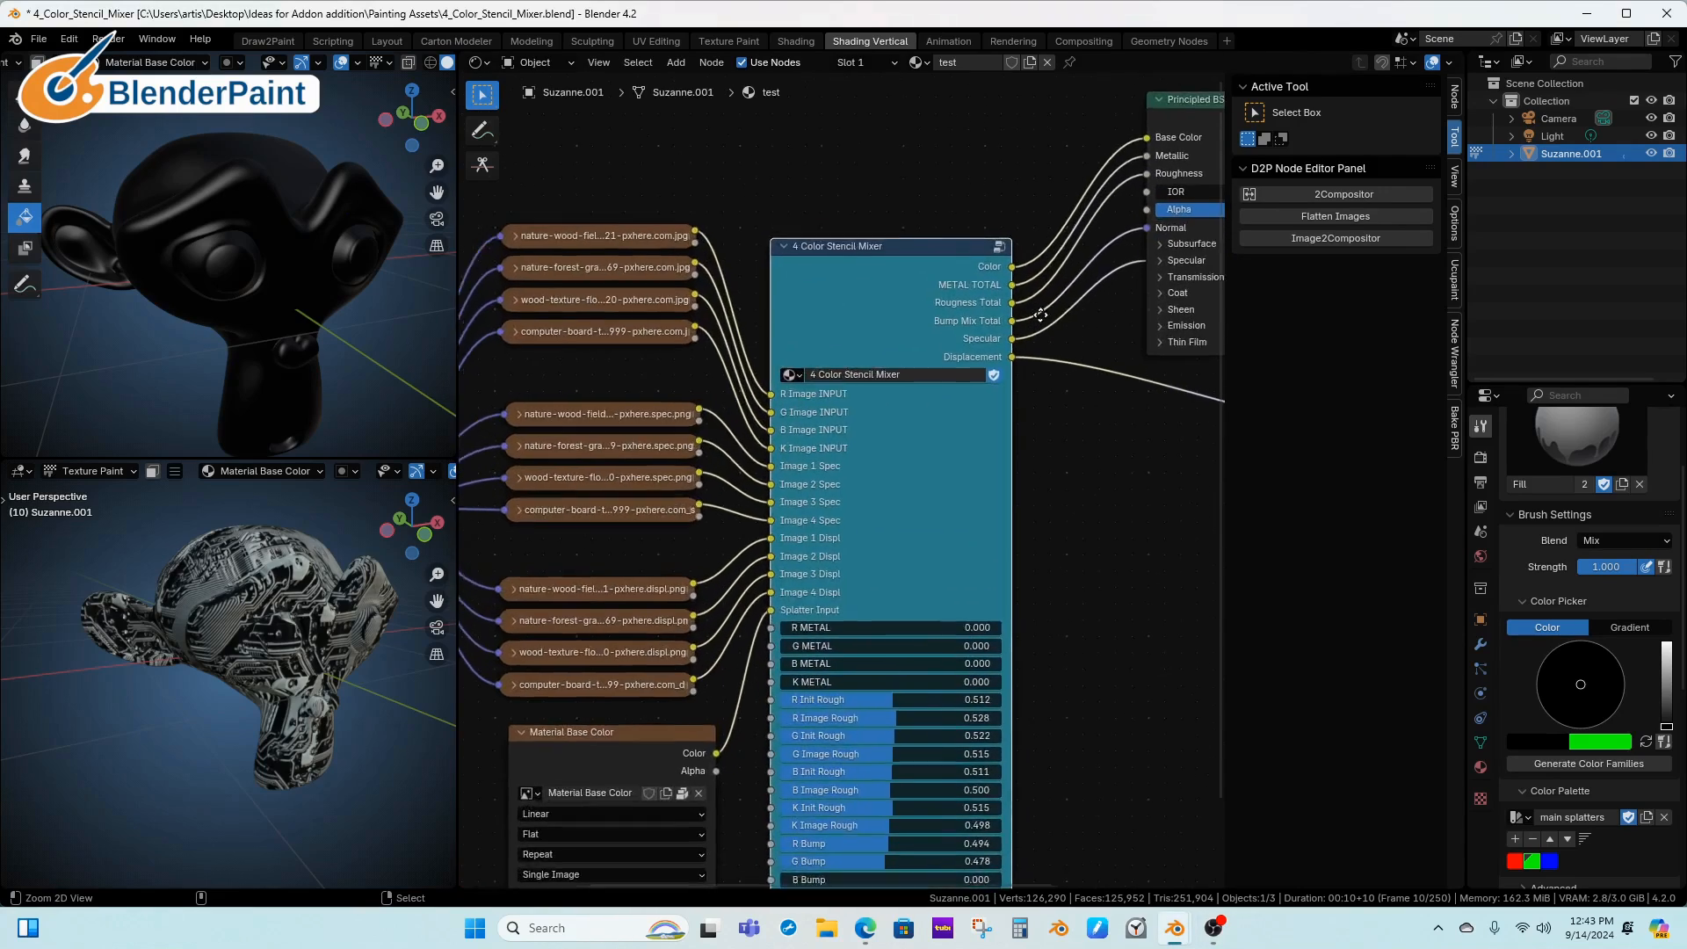
scroll(933, 414, "up", 3)
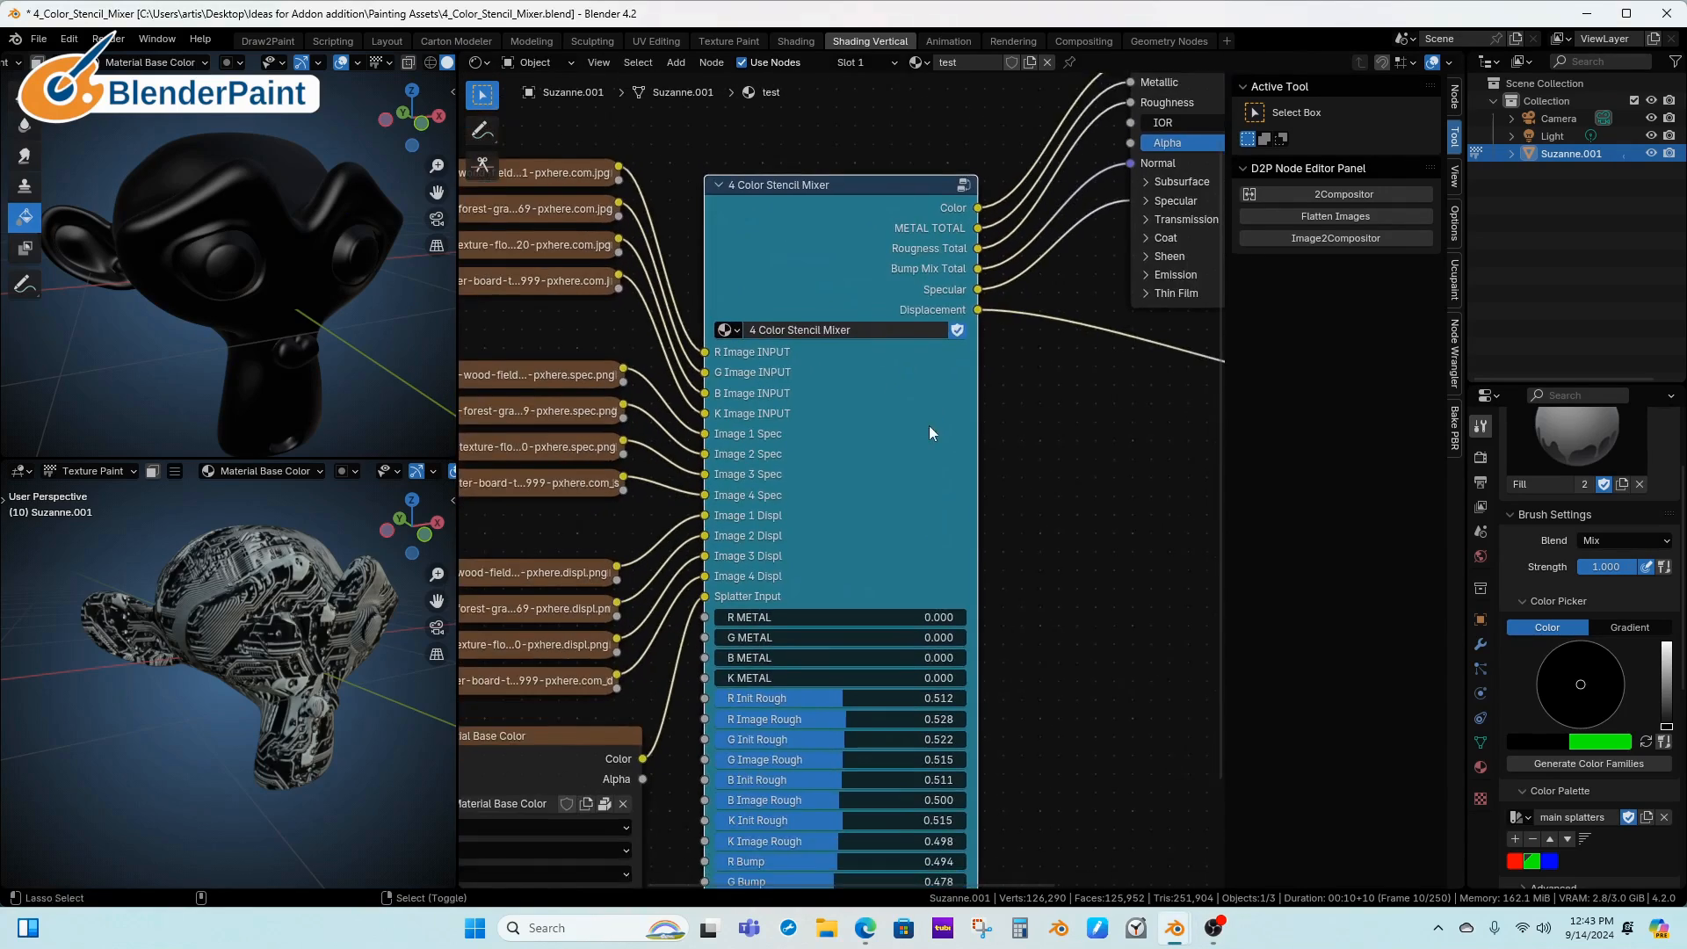
scroll(949, 404, "down", 4)
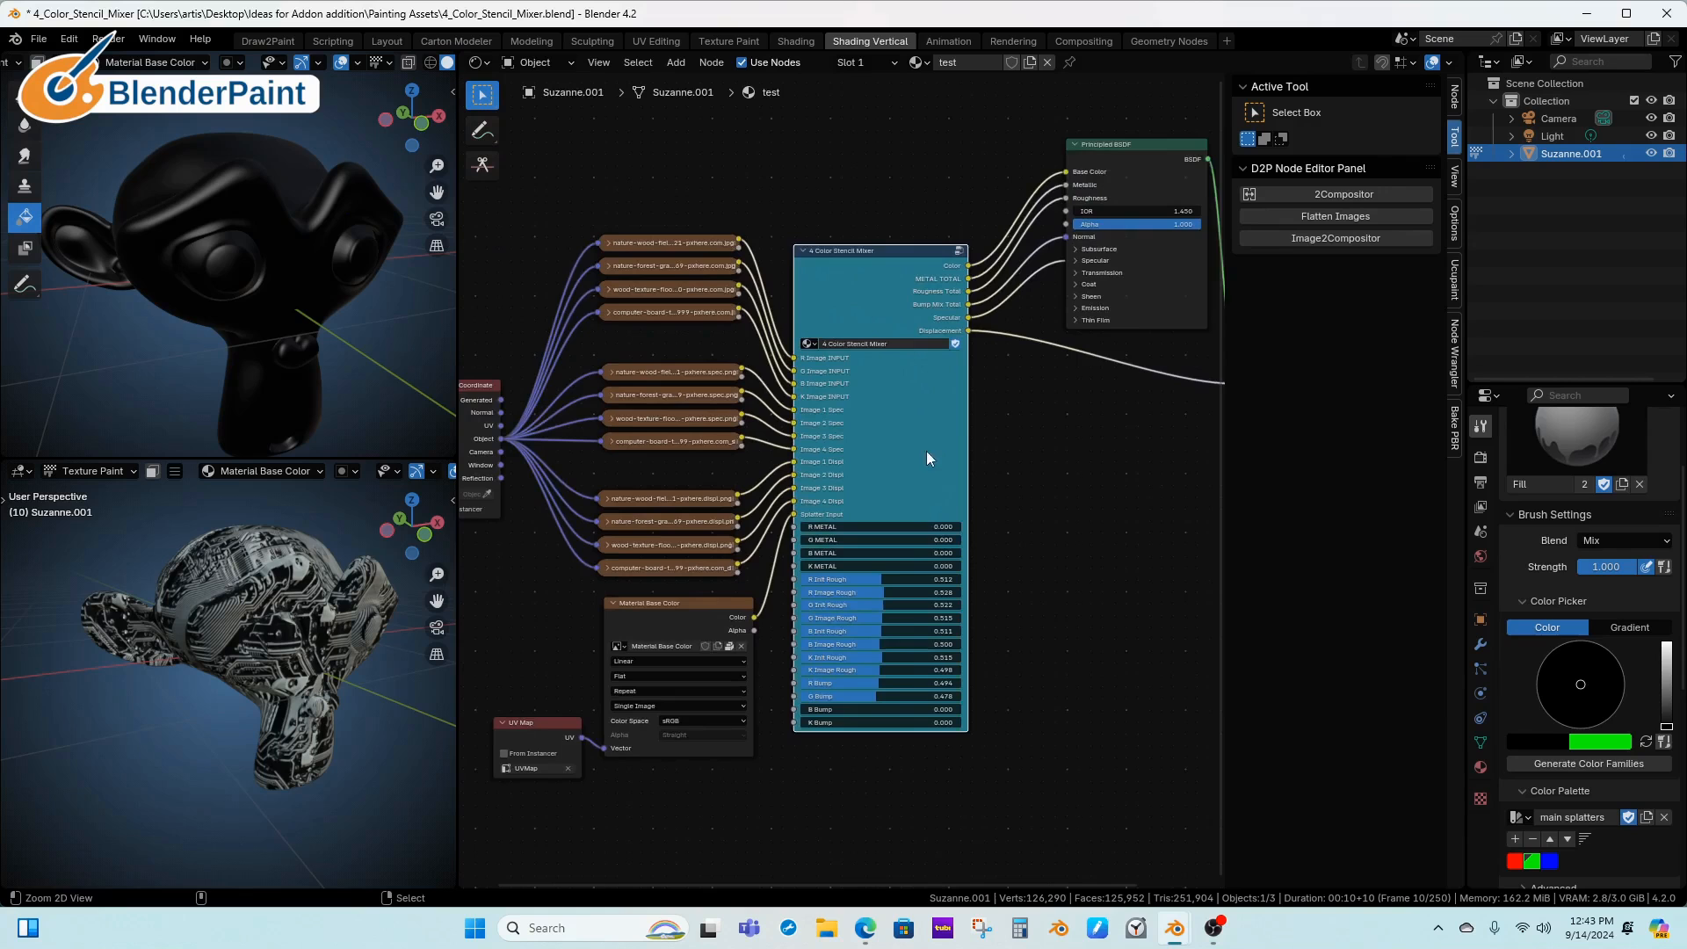
middle_click_drag(927, 451, 978, 450)
scroll(773, 479, "up", 2)
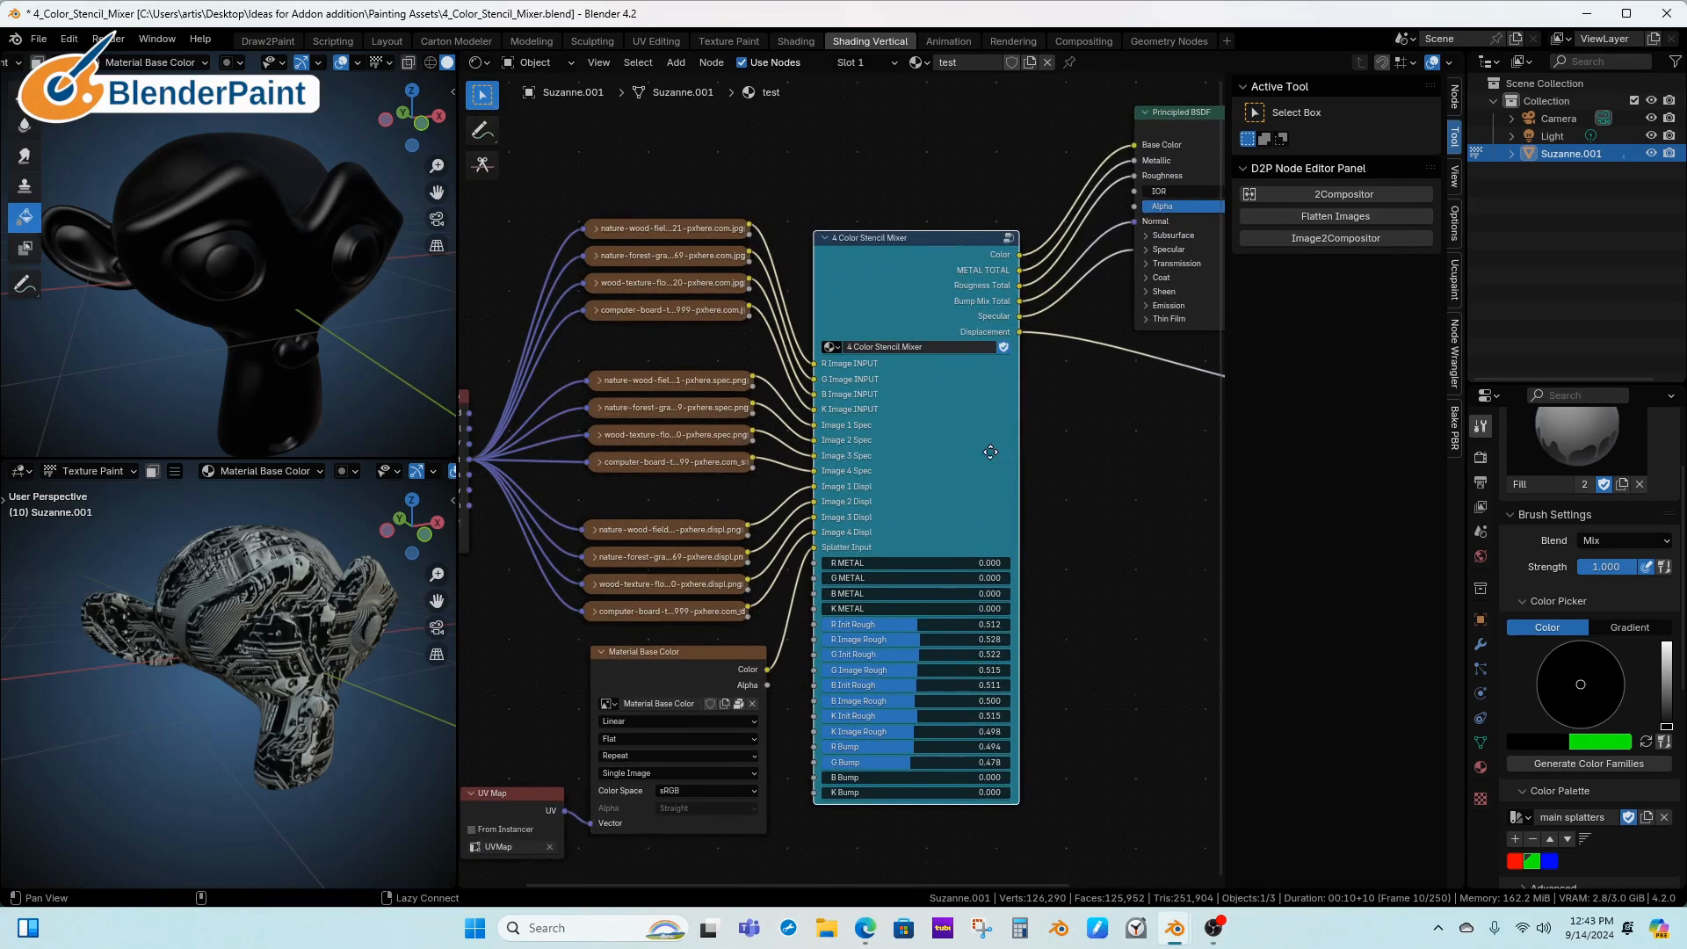
middle_click_drag(872, 426, 1003, 417)
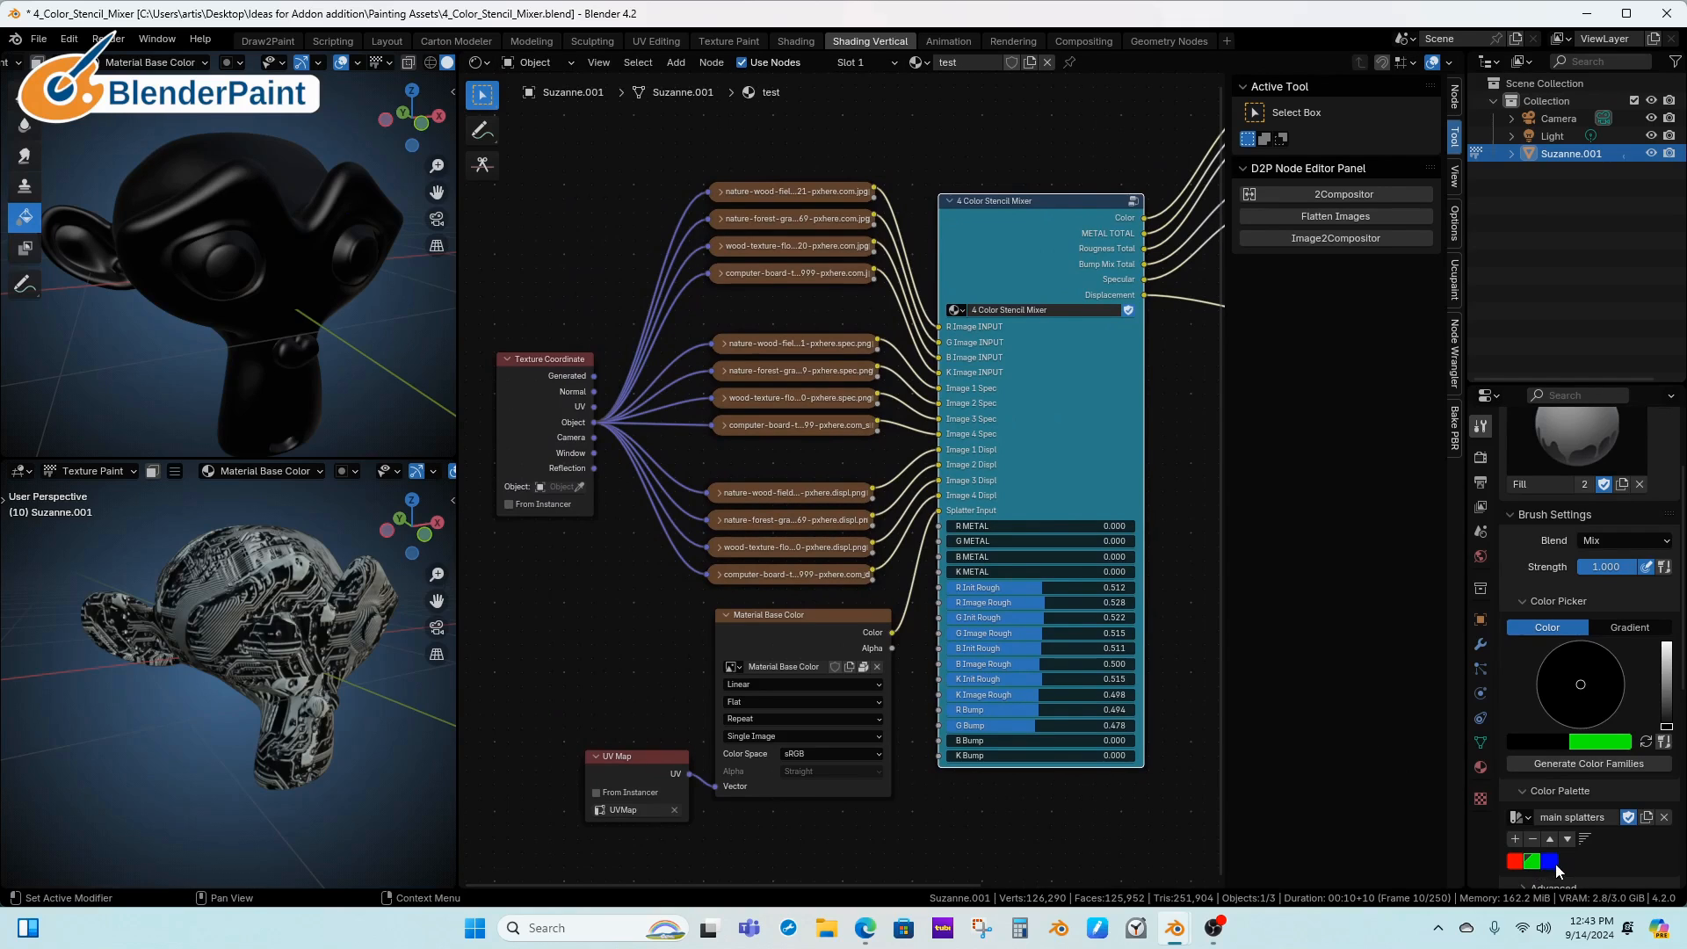
left_click(814, 626)
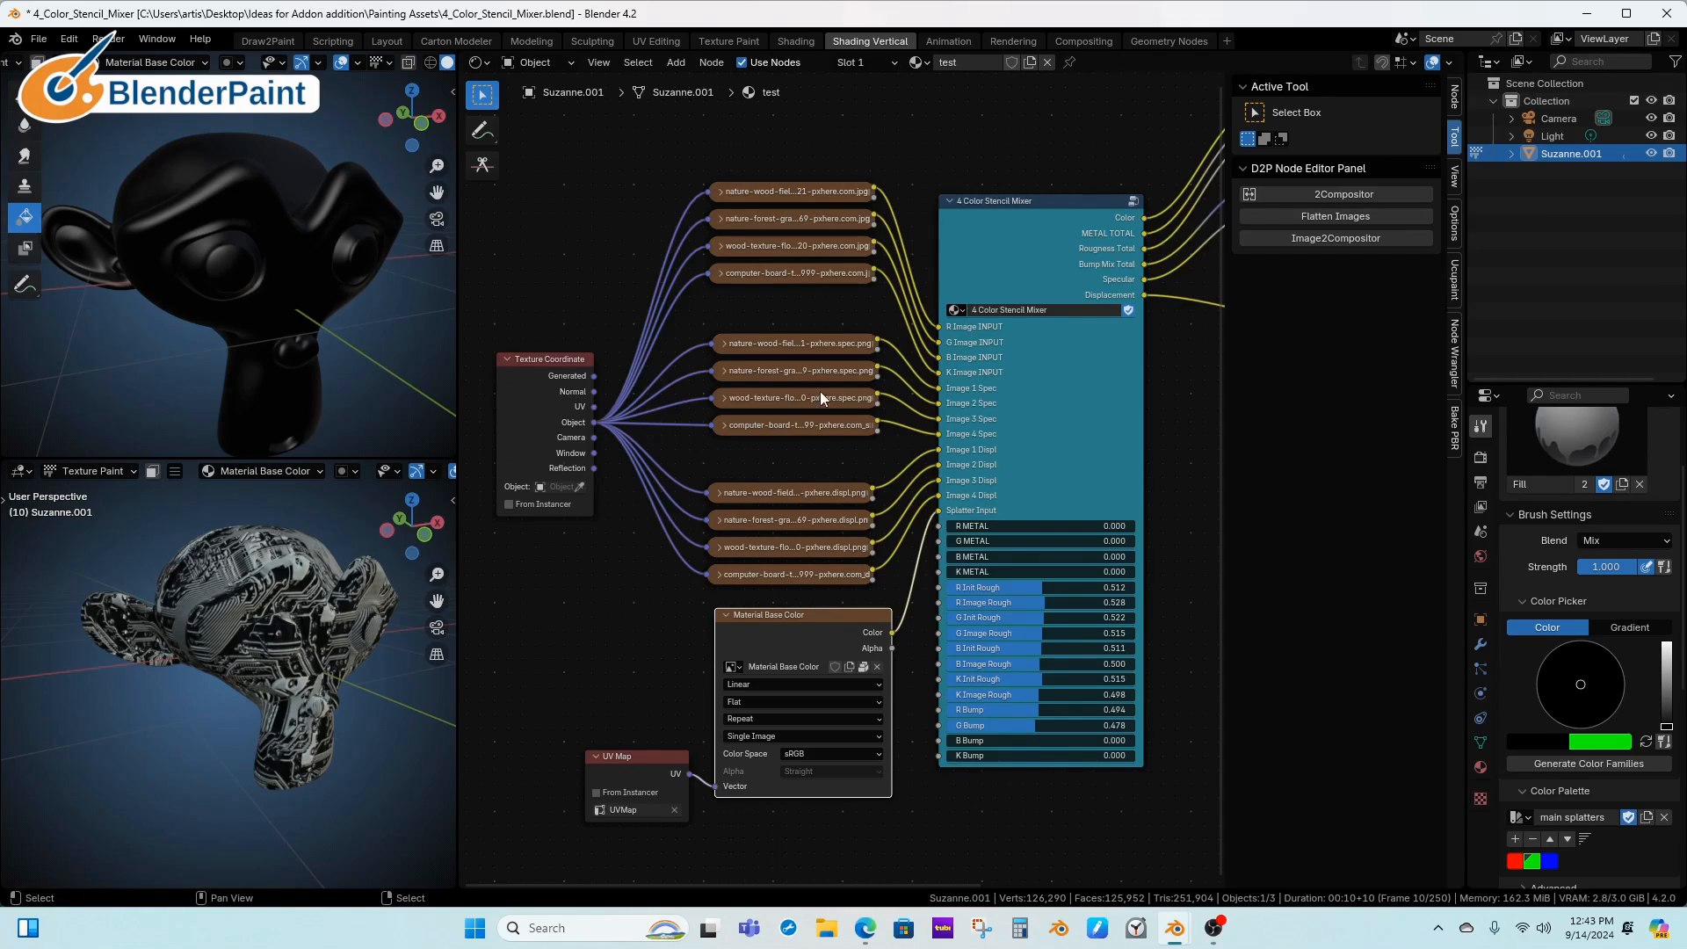
mouse_move(823, 398)
middle_mouse_down()
mouse_move(731, 413)
mouse_move(824, 419)
middle_mouse_up()
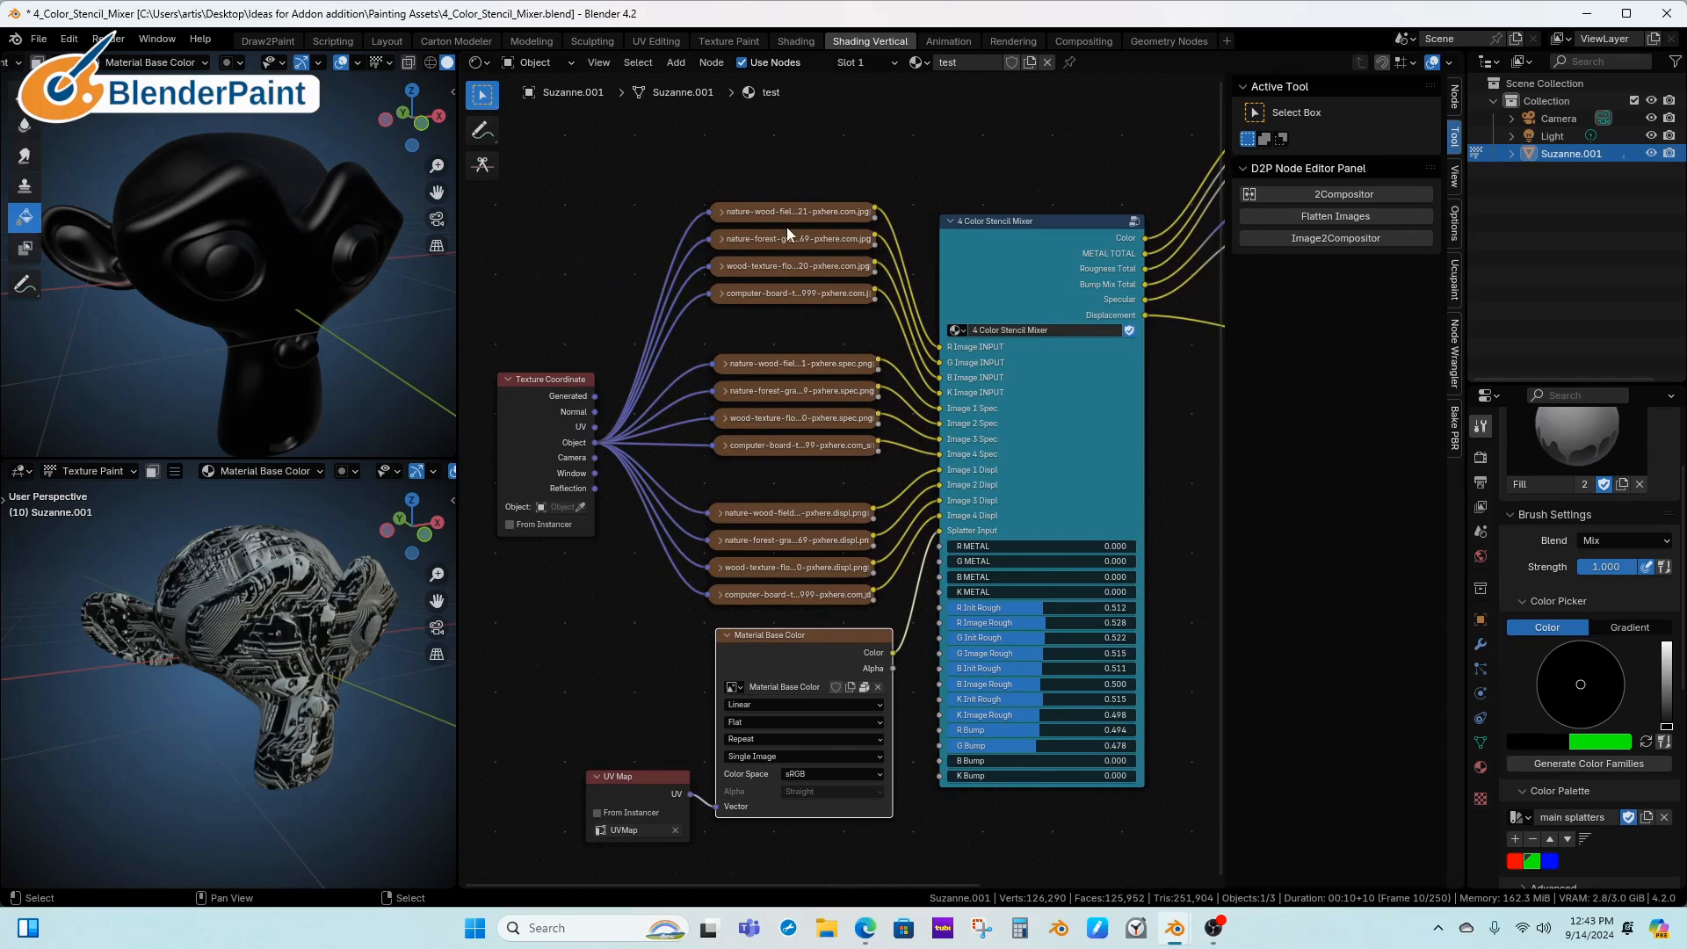
scroll(772, 313, "up", 2)
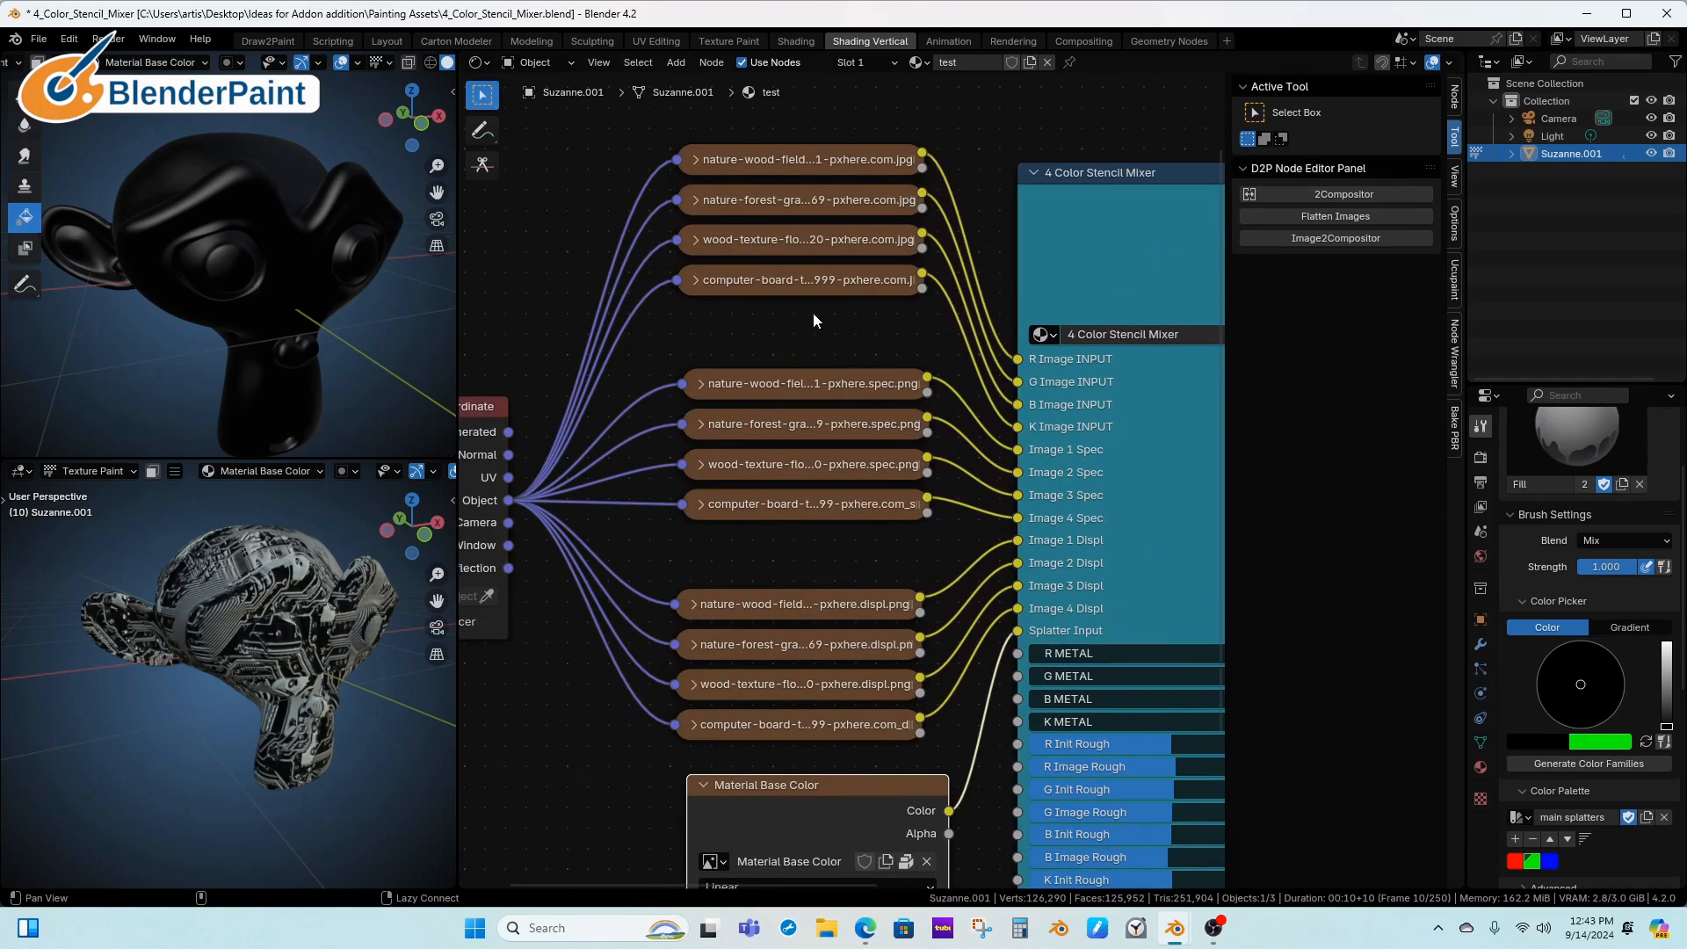
left_click_drag(814, 313, 791, 312, "alt")
Preview the four colour image textures feeding the R, G, B and K image inputs, expanding and collapsing their nodes one by one
left_click(675, 159)
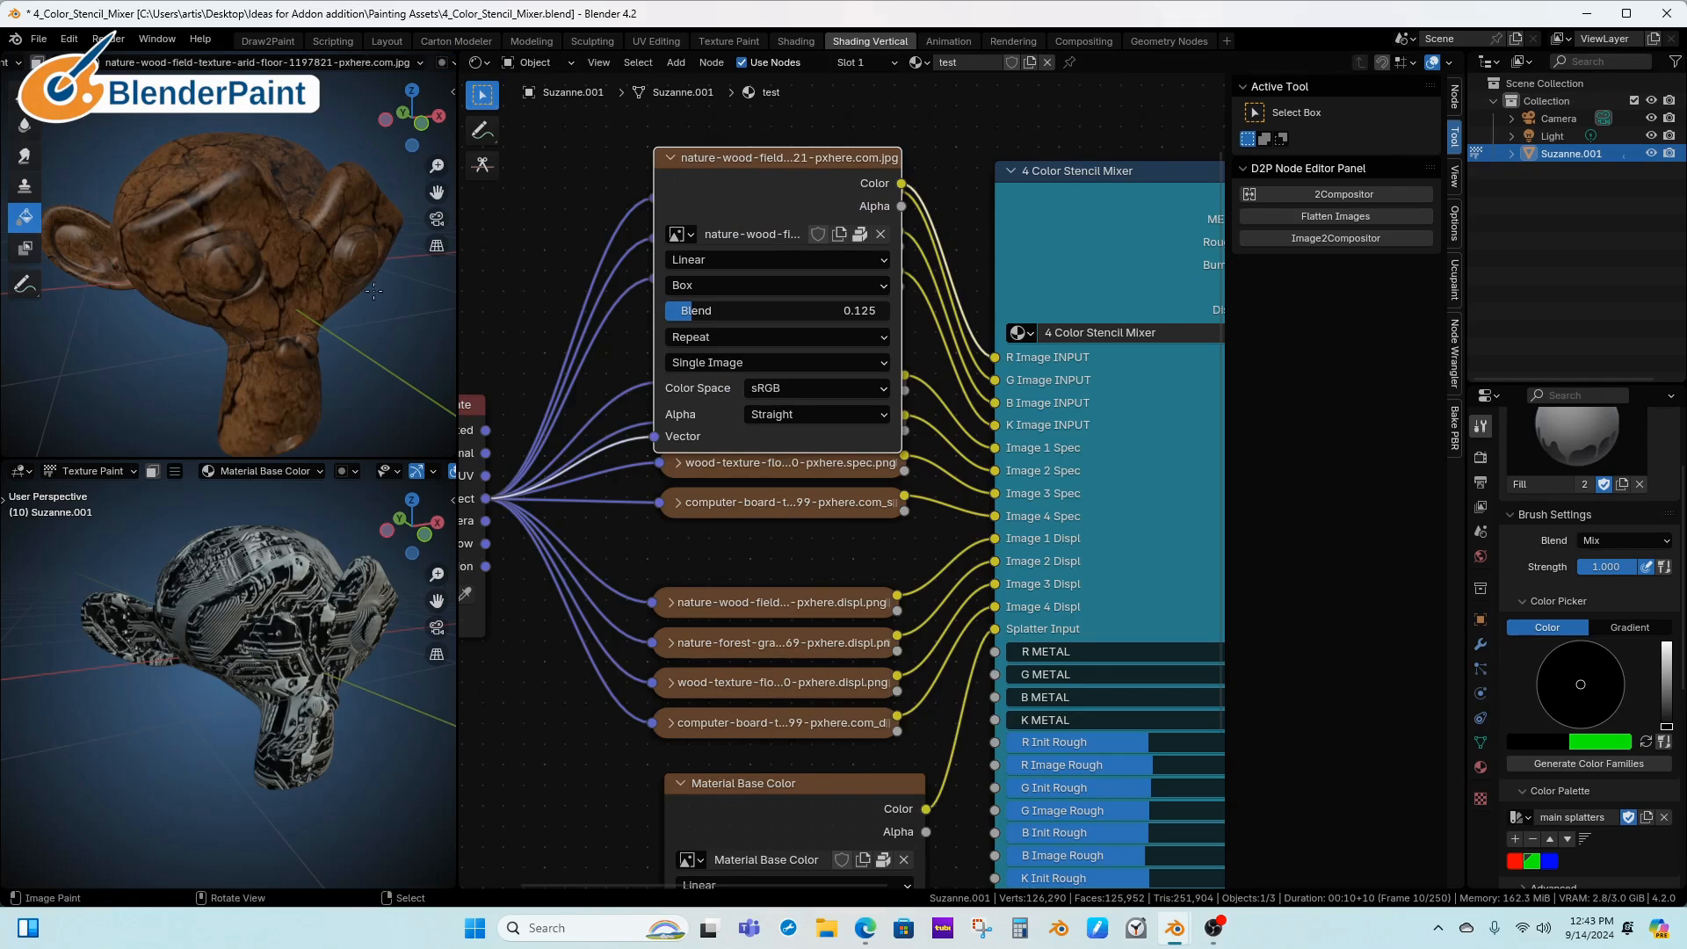
left_click(673, 159)
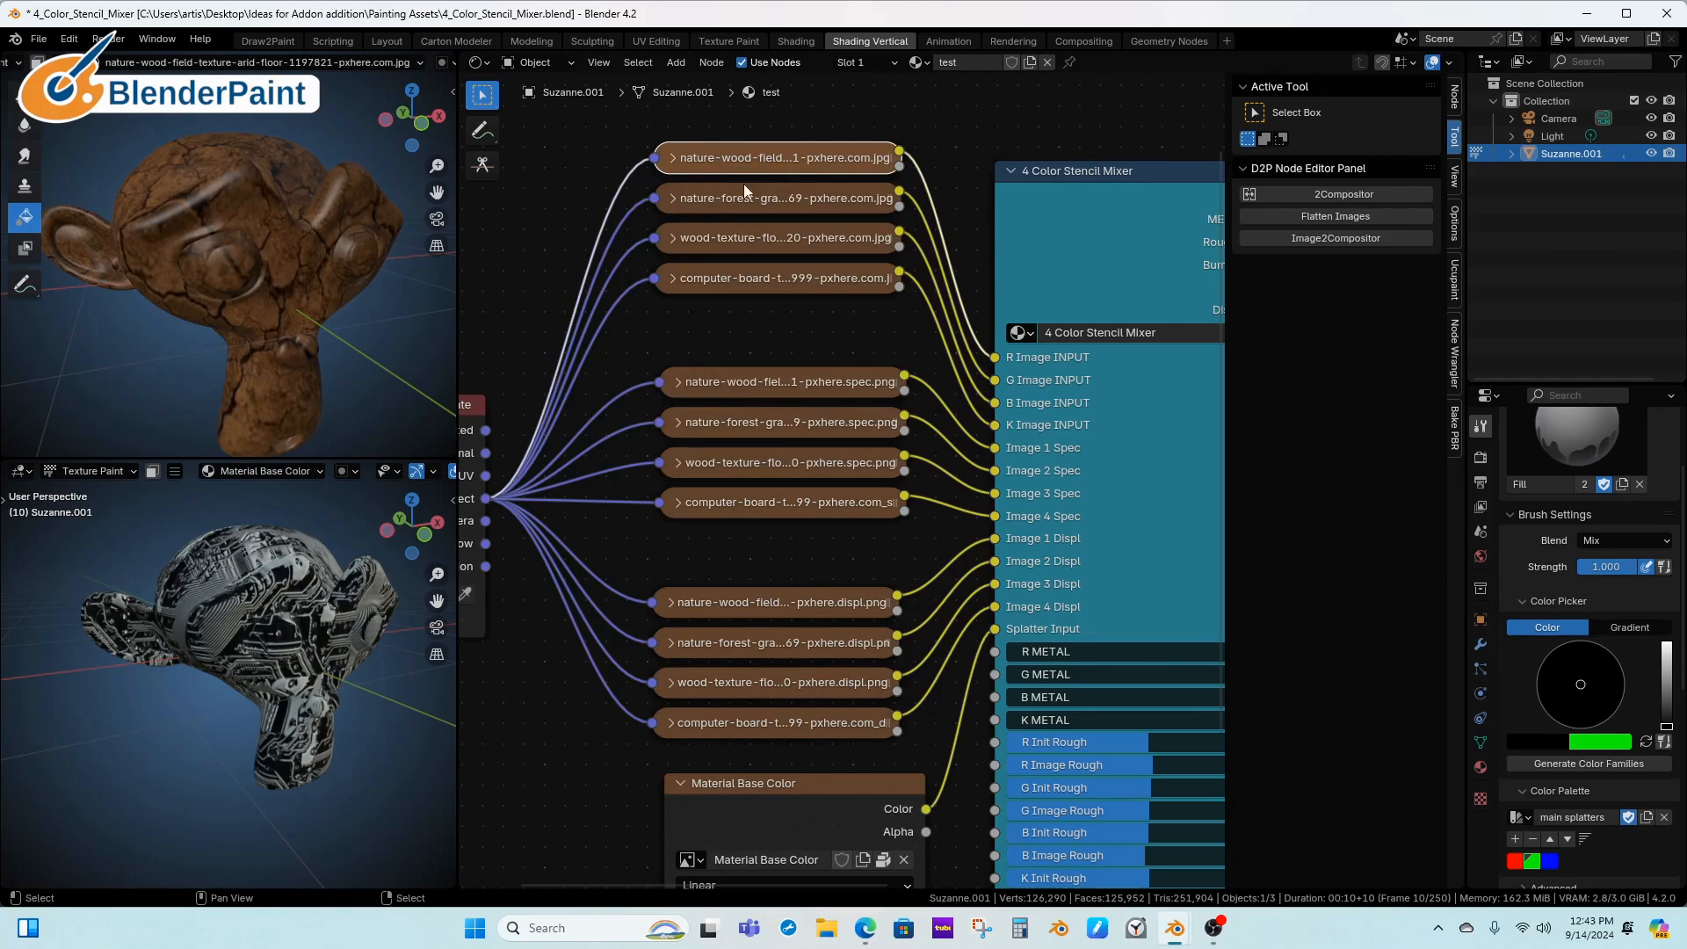
left_click(672, 199)
left_click(671, 199)
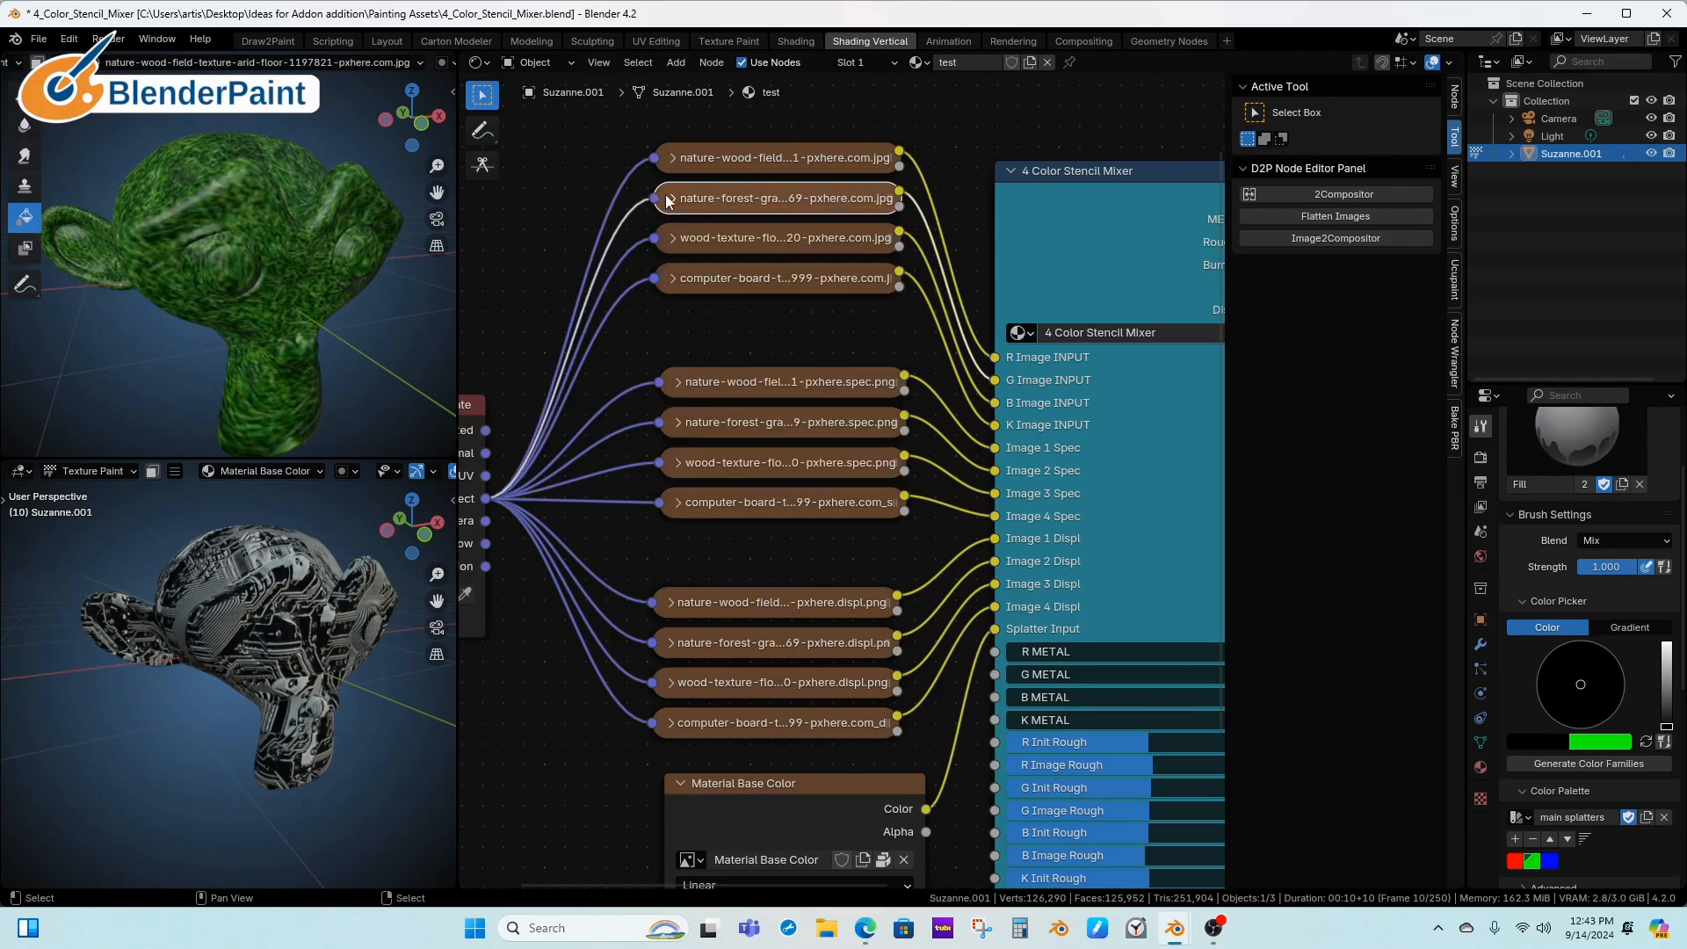
left_click(711, 237)
key("h")
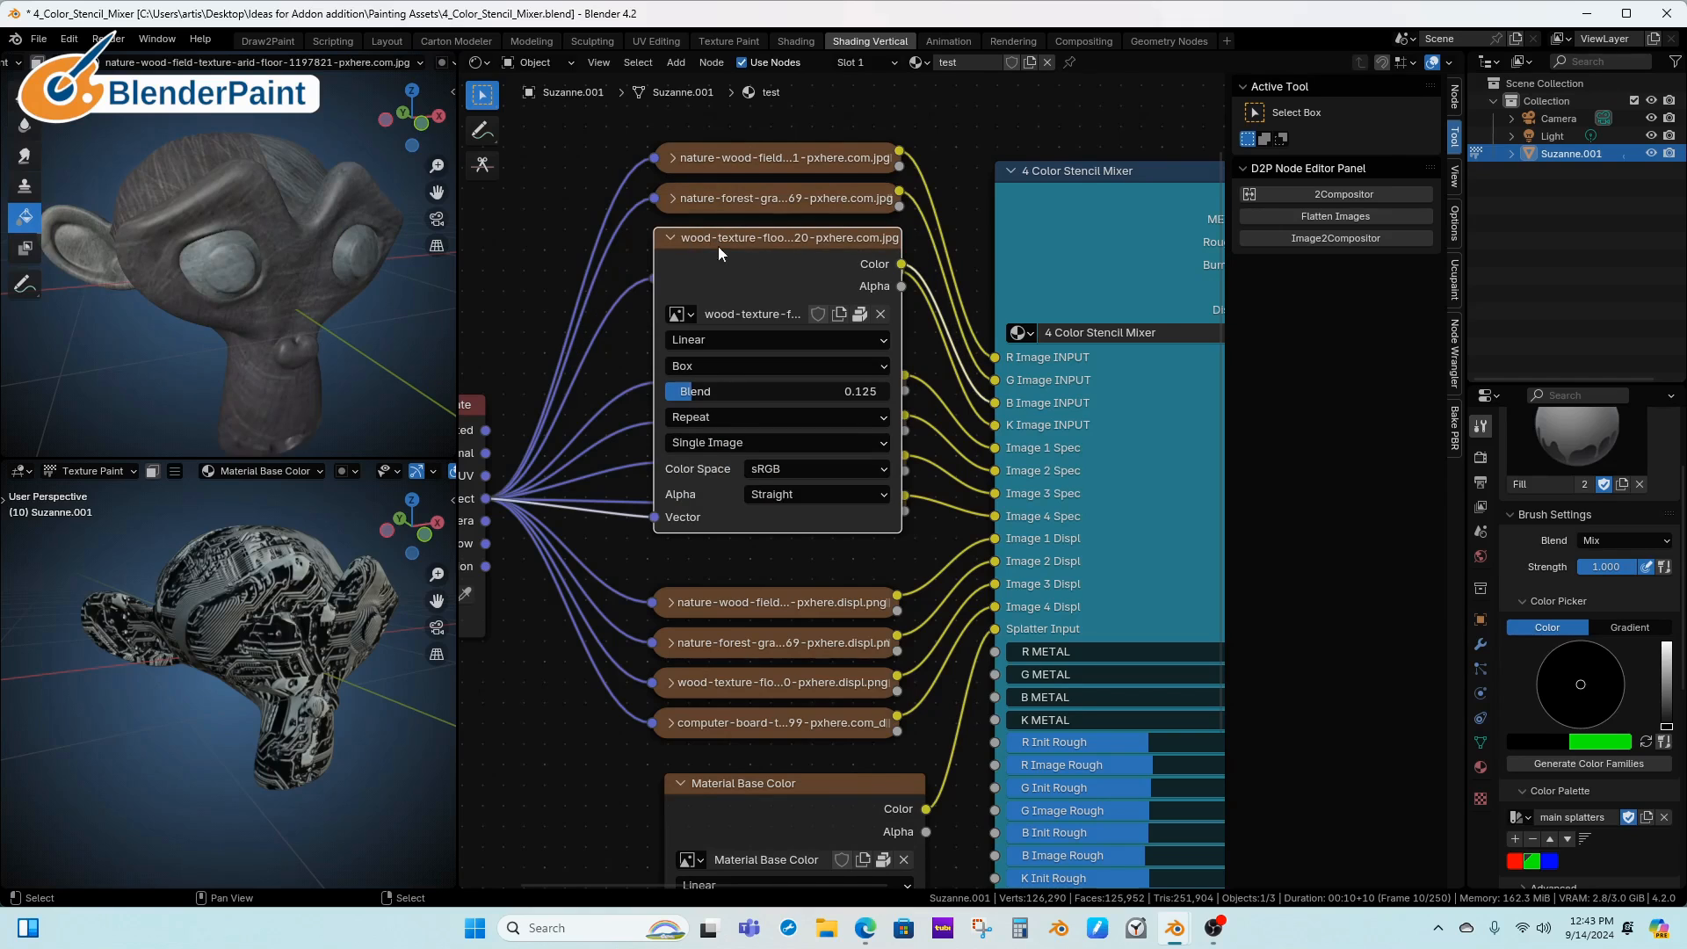
left_click(670, 240)
left_click(673, 277)
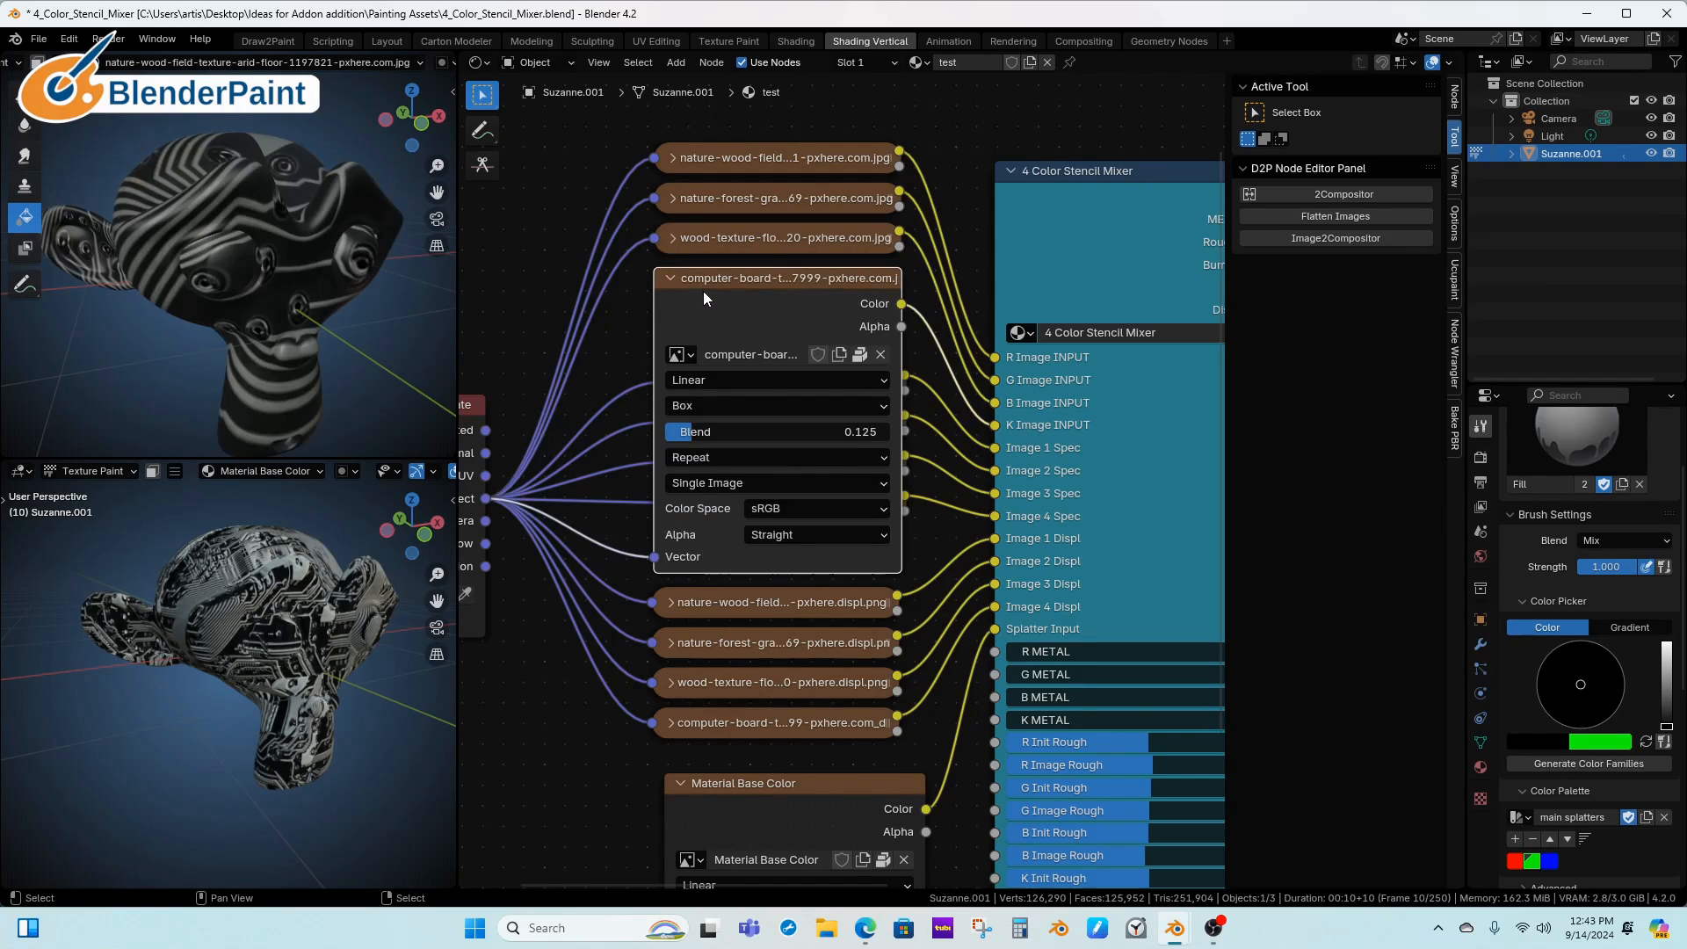
left_click(670, 277)
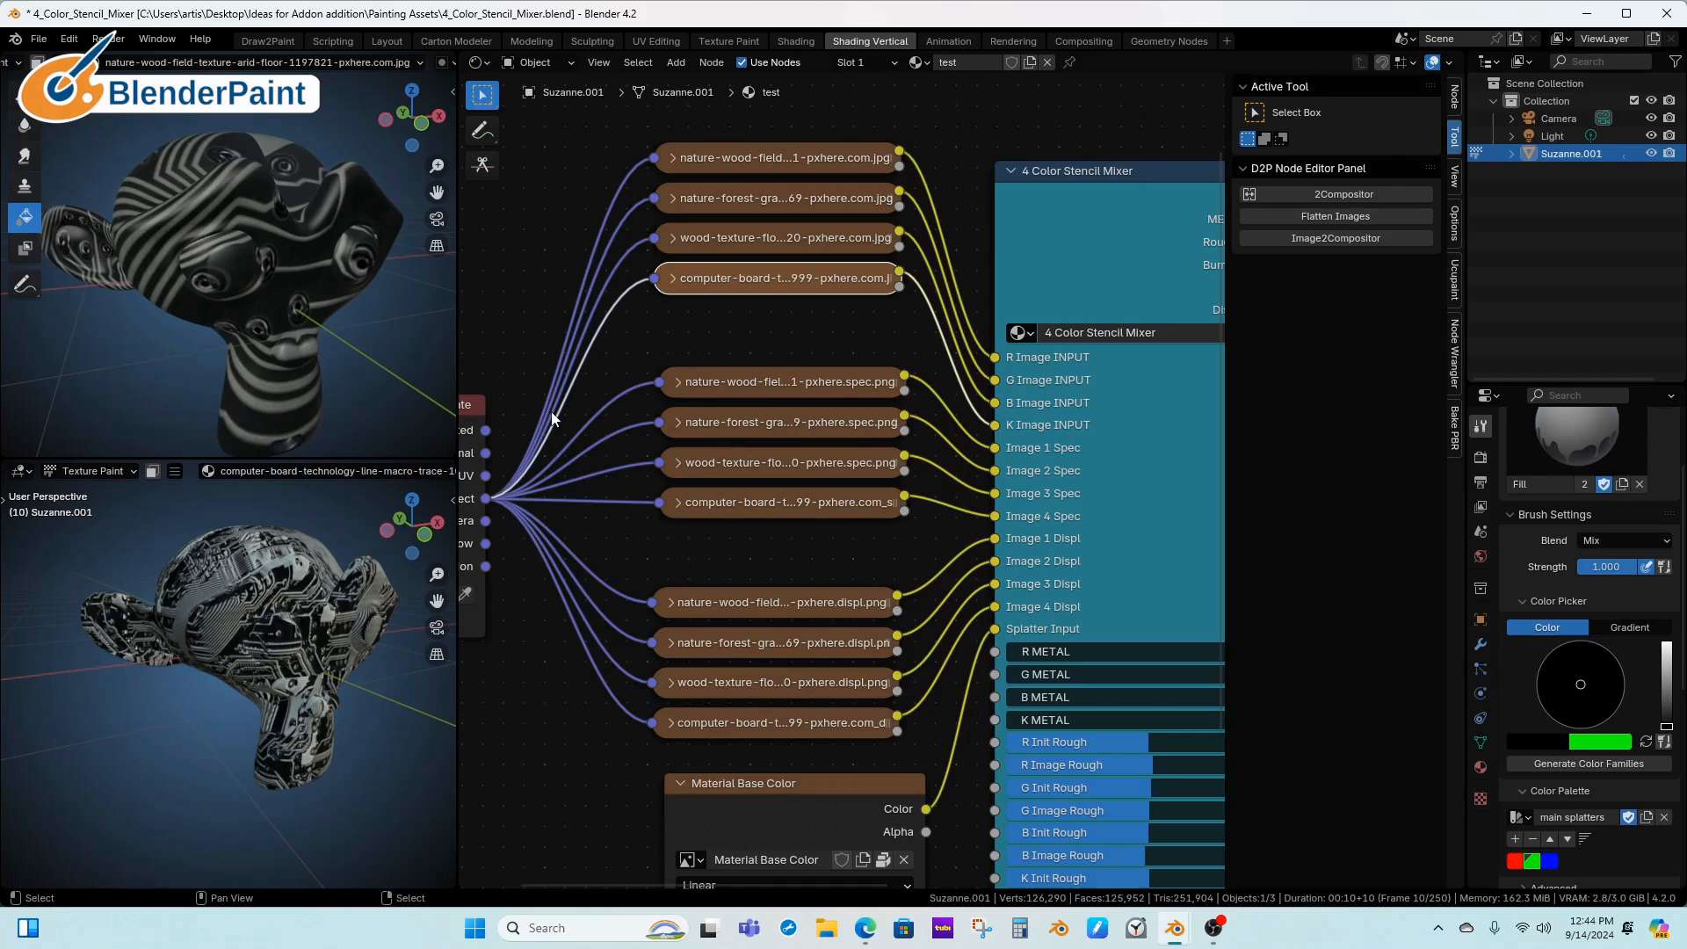
Select the Material Base Color texture and trace the mixer's splatter, specular, displacement and Texture Coordinate connections
left_click(814, 783)
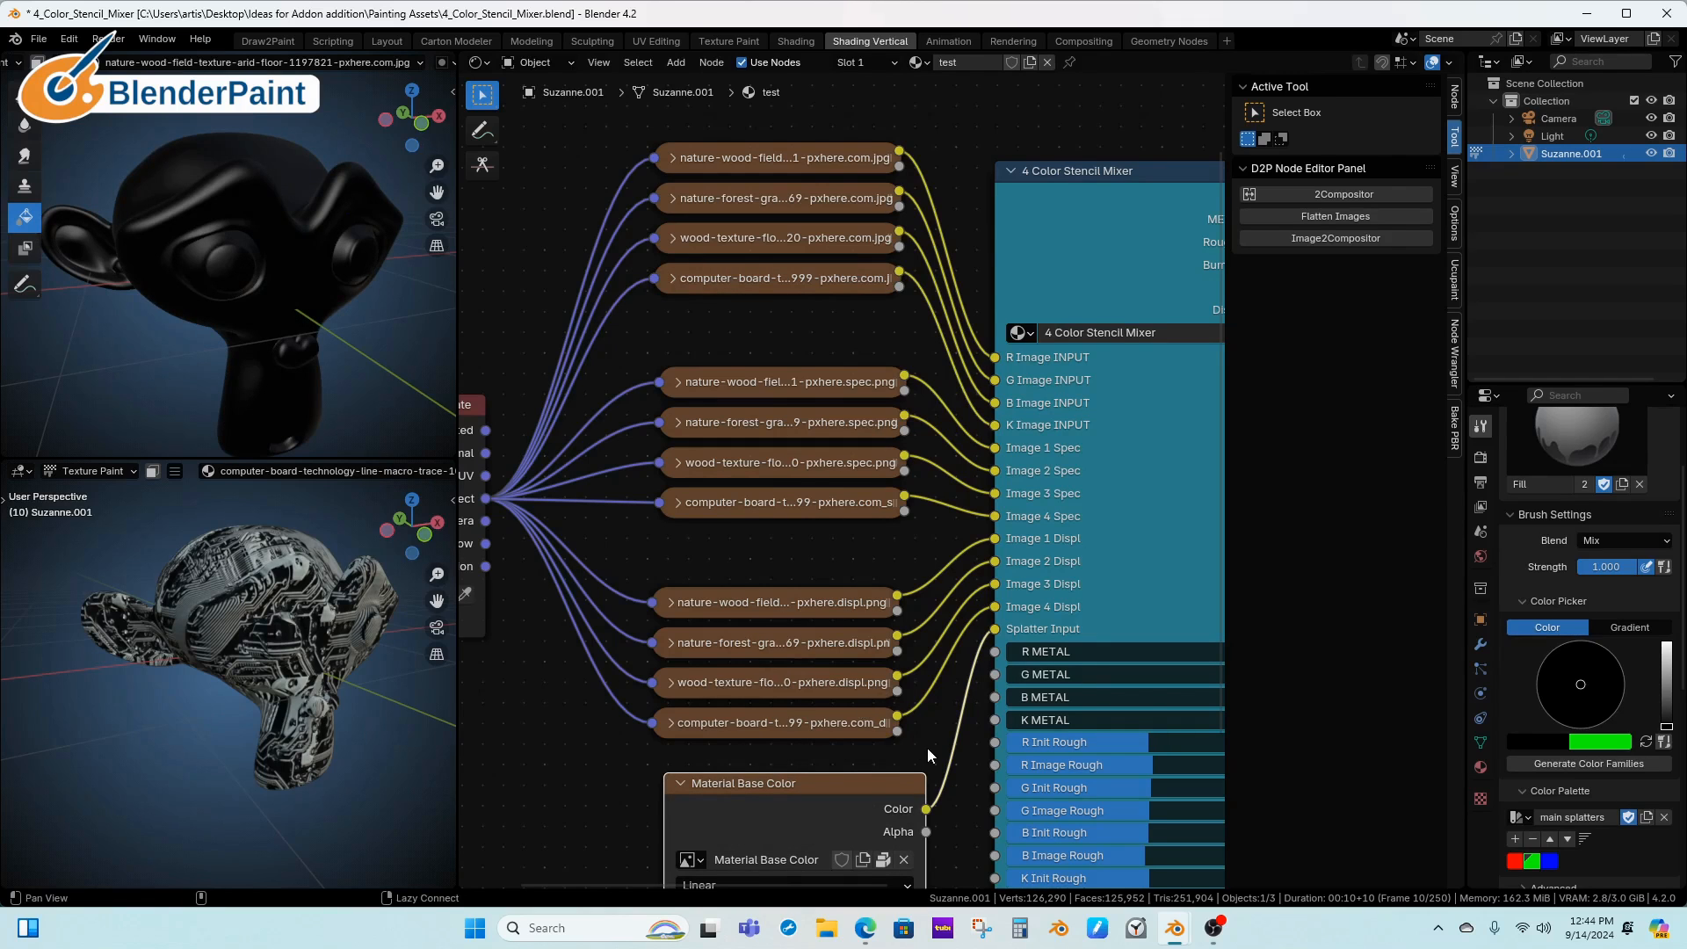
scroll(926, 747, "down", 6, "shift")
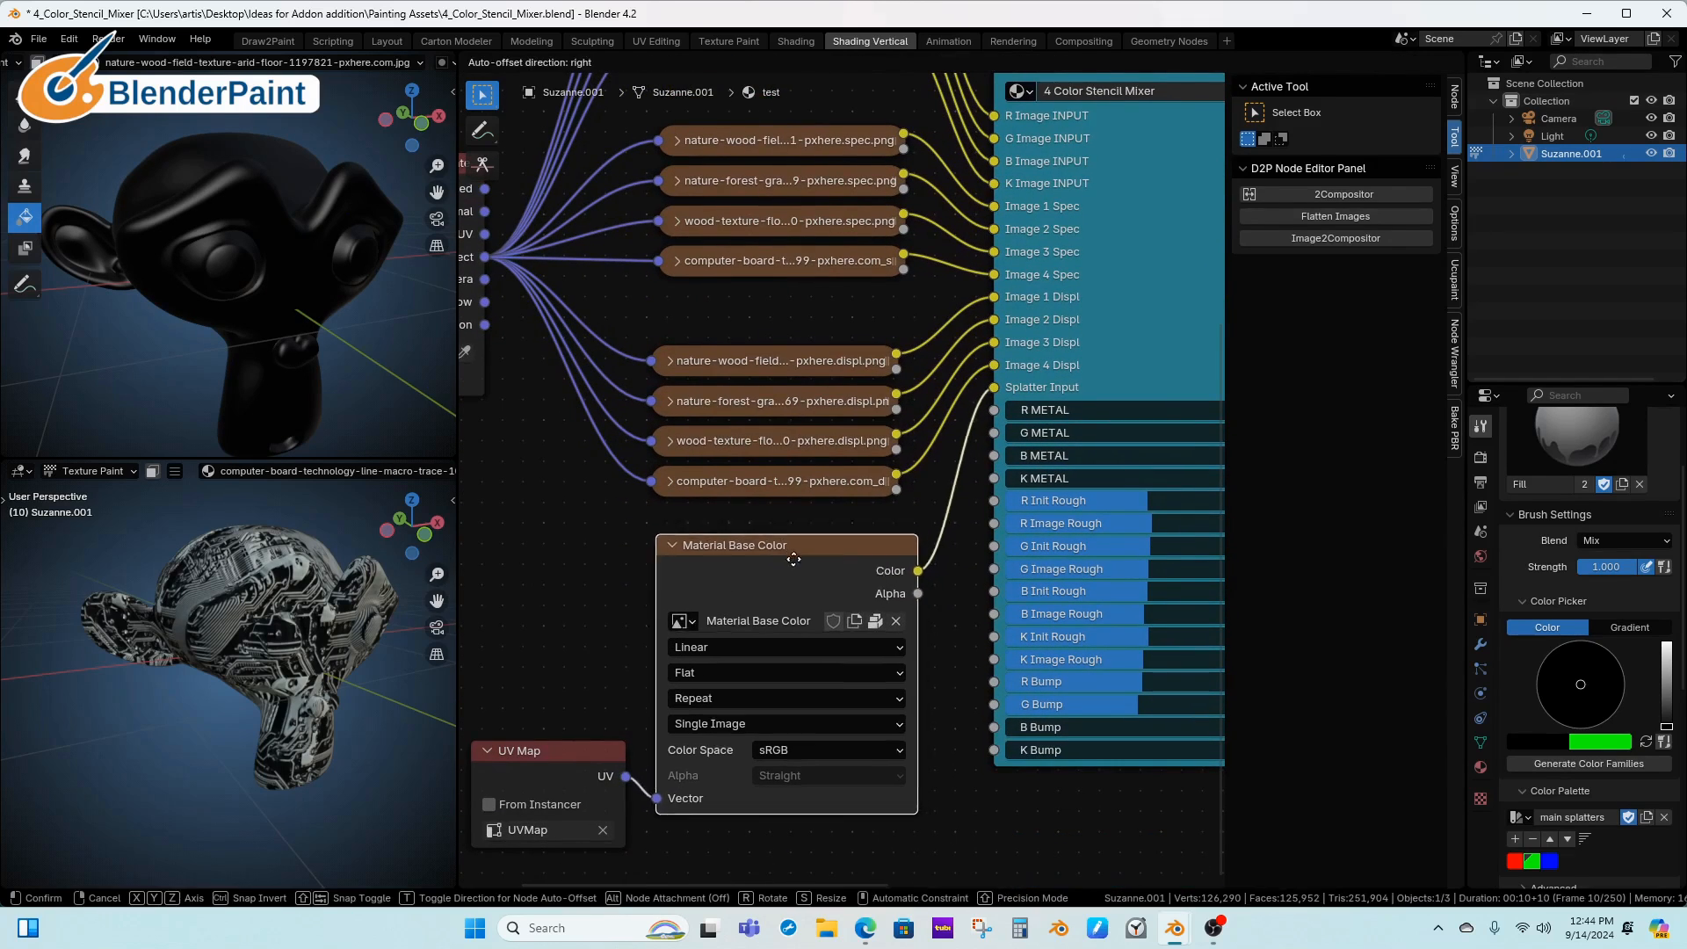
middle_click_drag(972, 512, 813, 626)
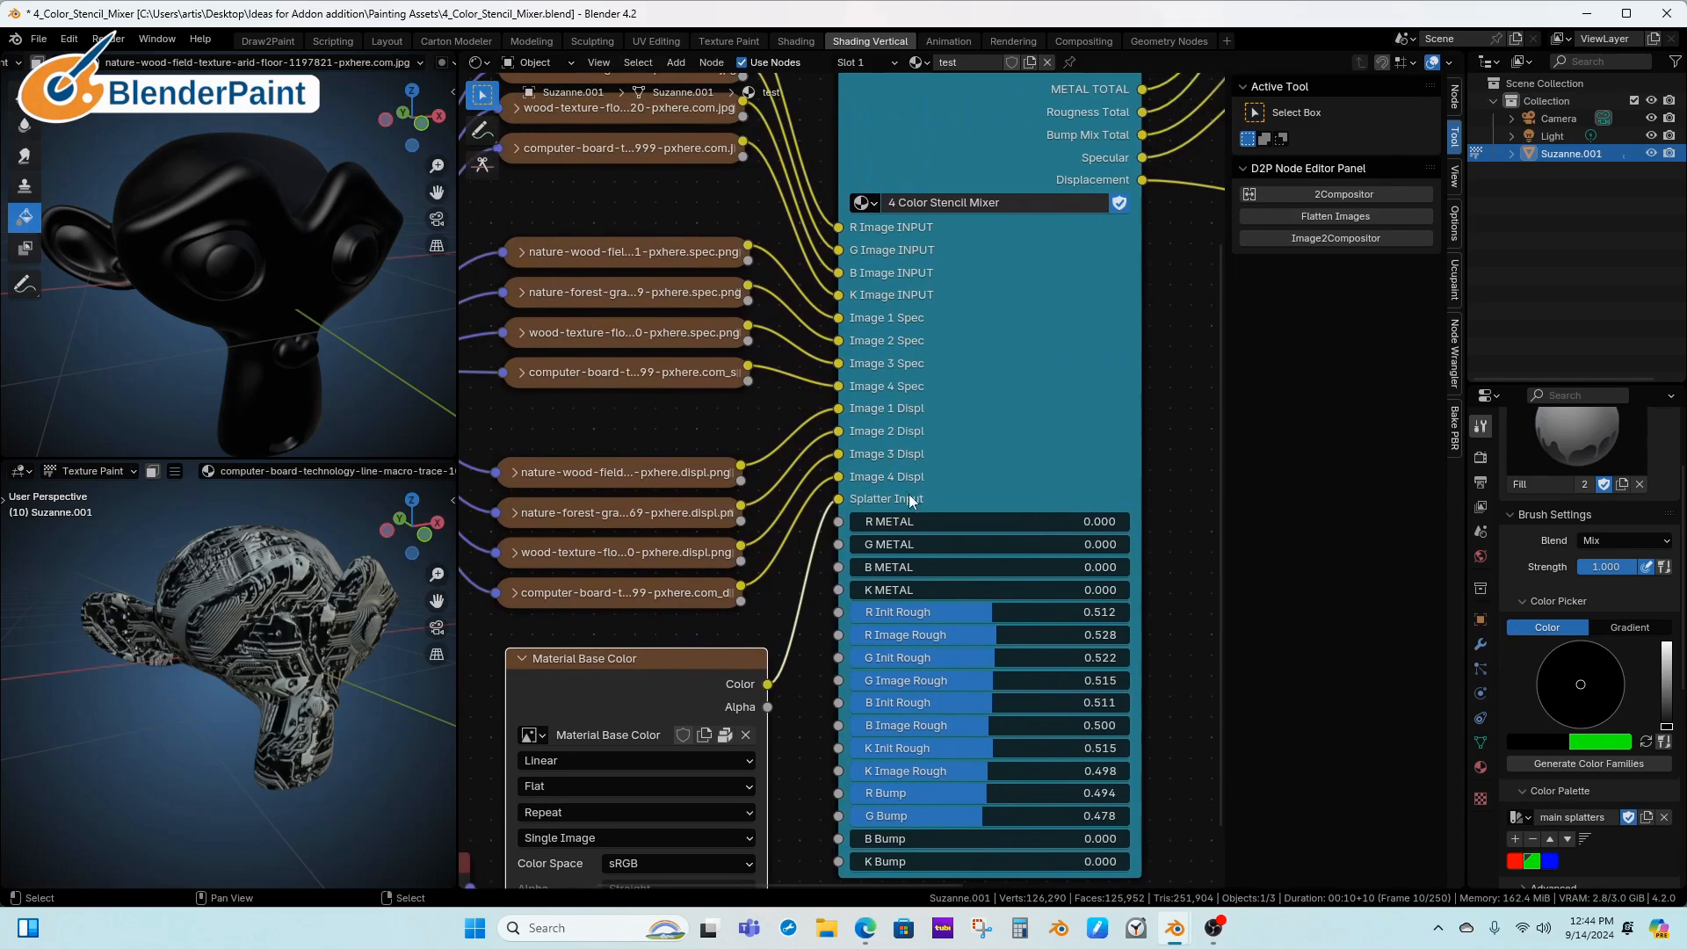
middle_click_drag(899, 501, 991, 653)
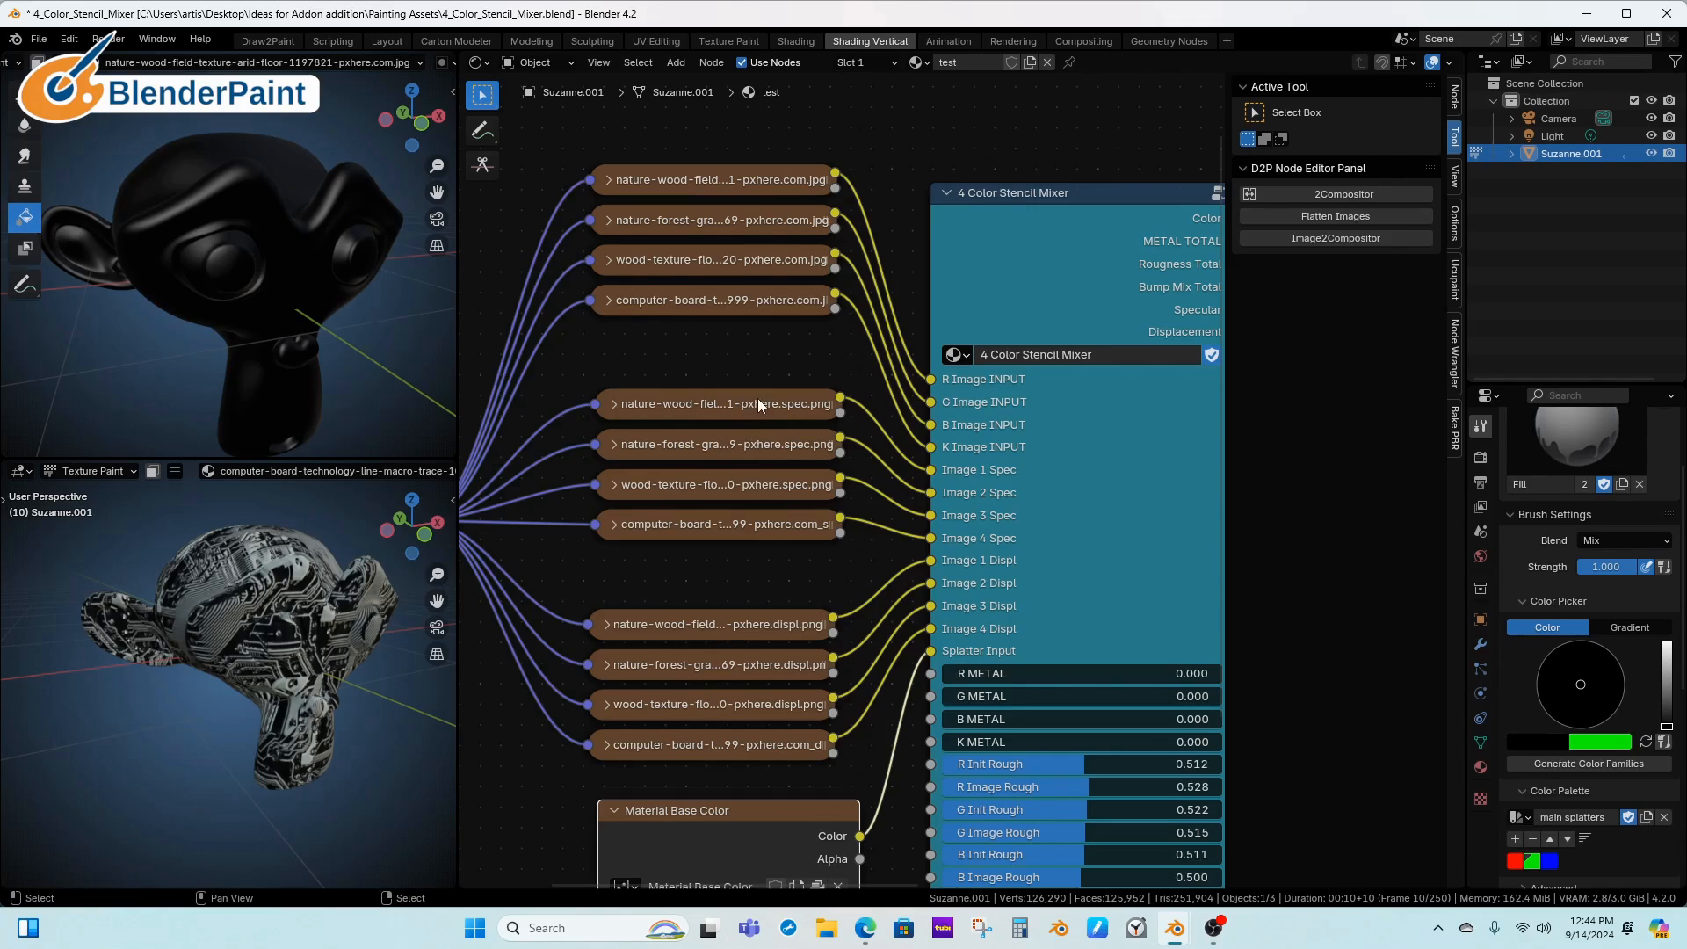
middle_click_drag(760, 561, 777, 372)
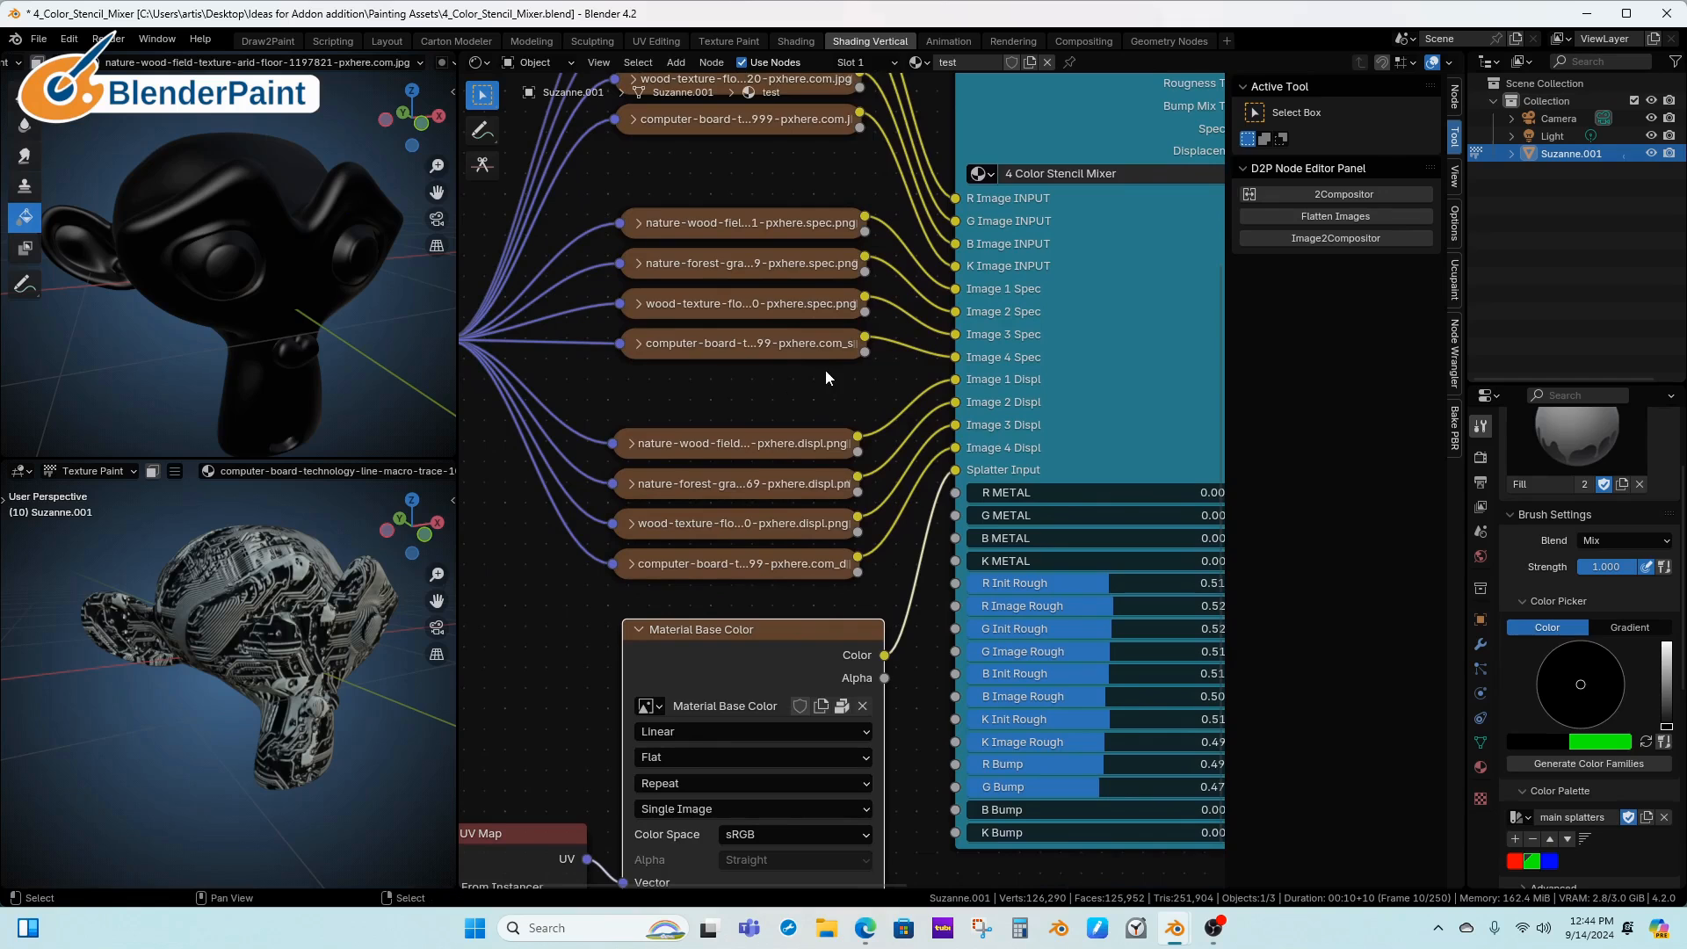
middle_click_drag(780, 457, 783, 404)
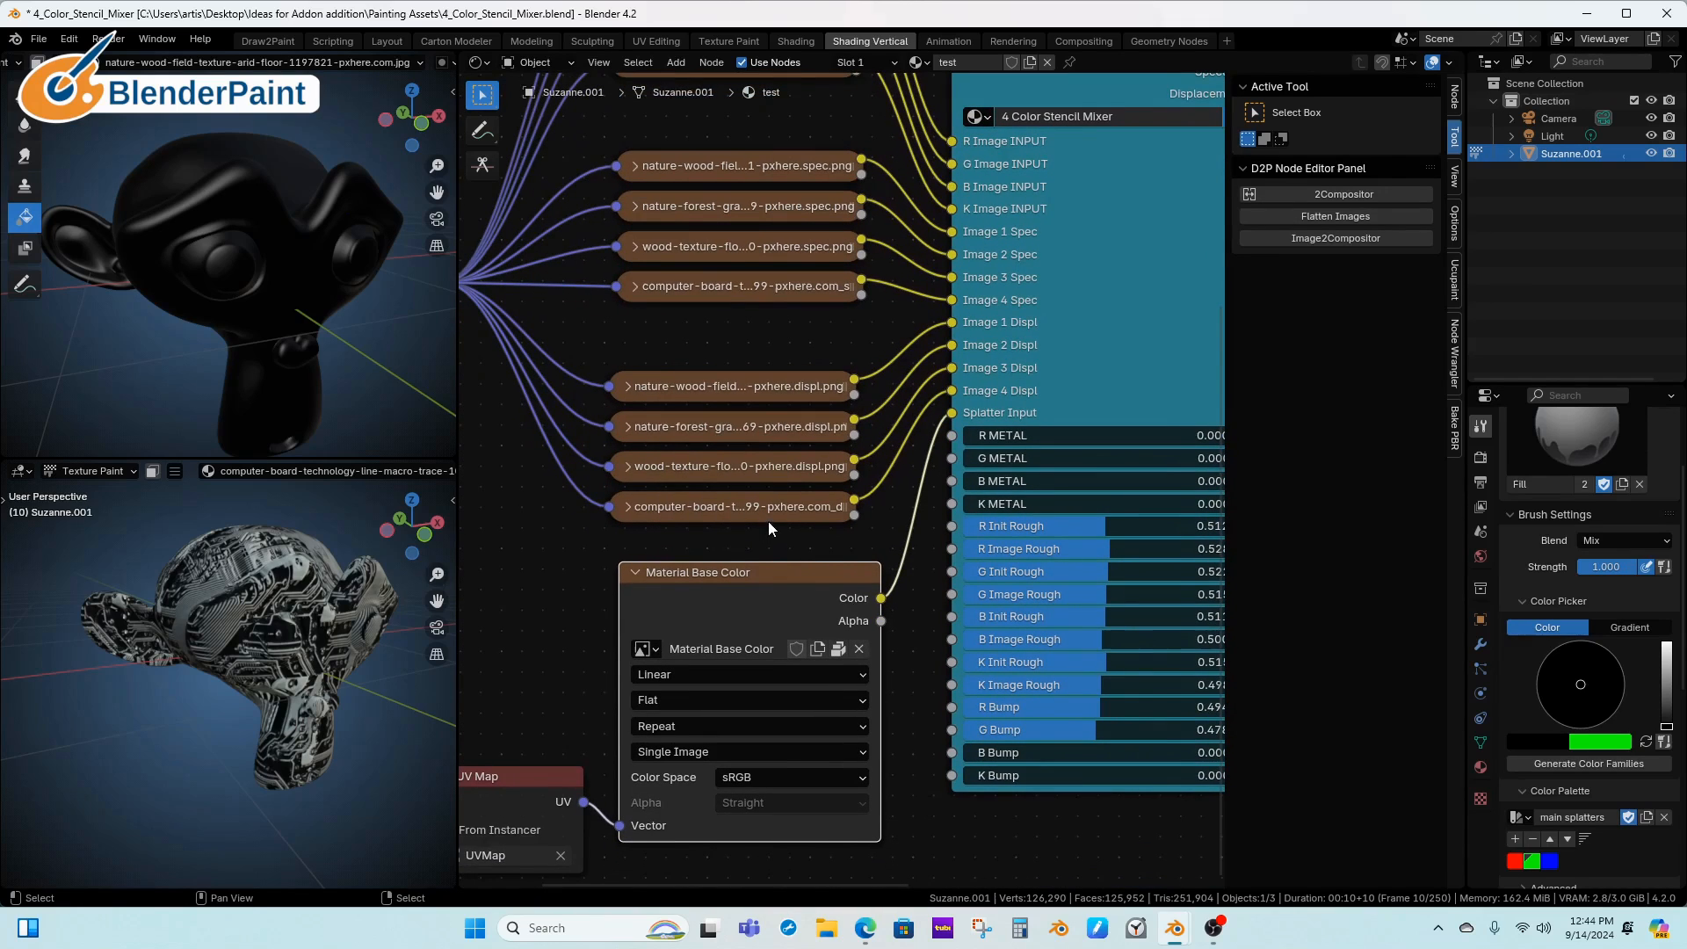
middle_click_drag(768, 520, 1020, 554)
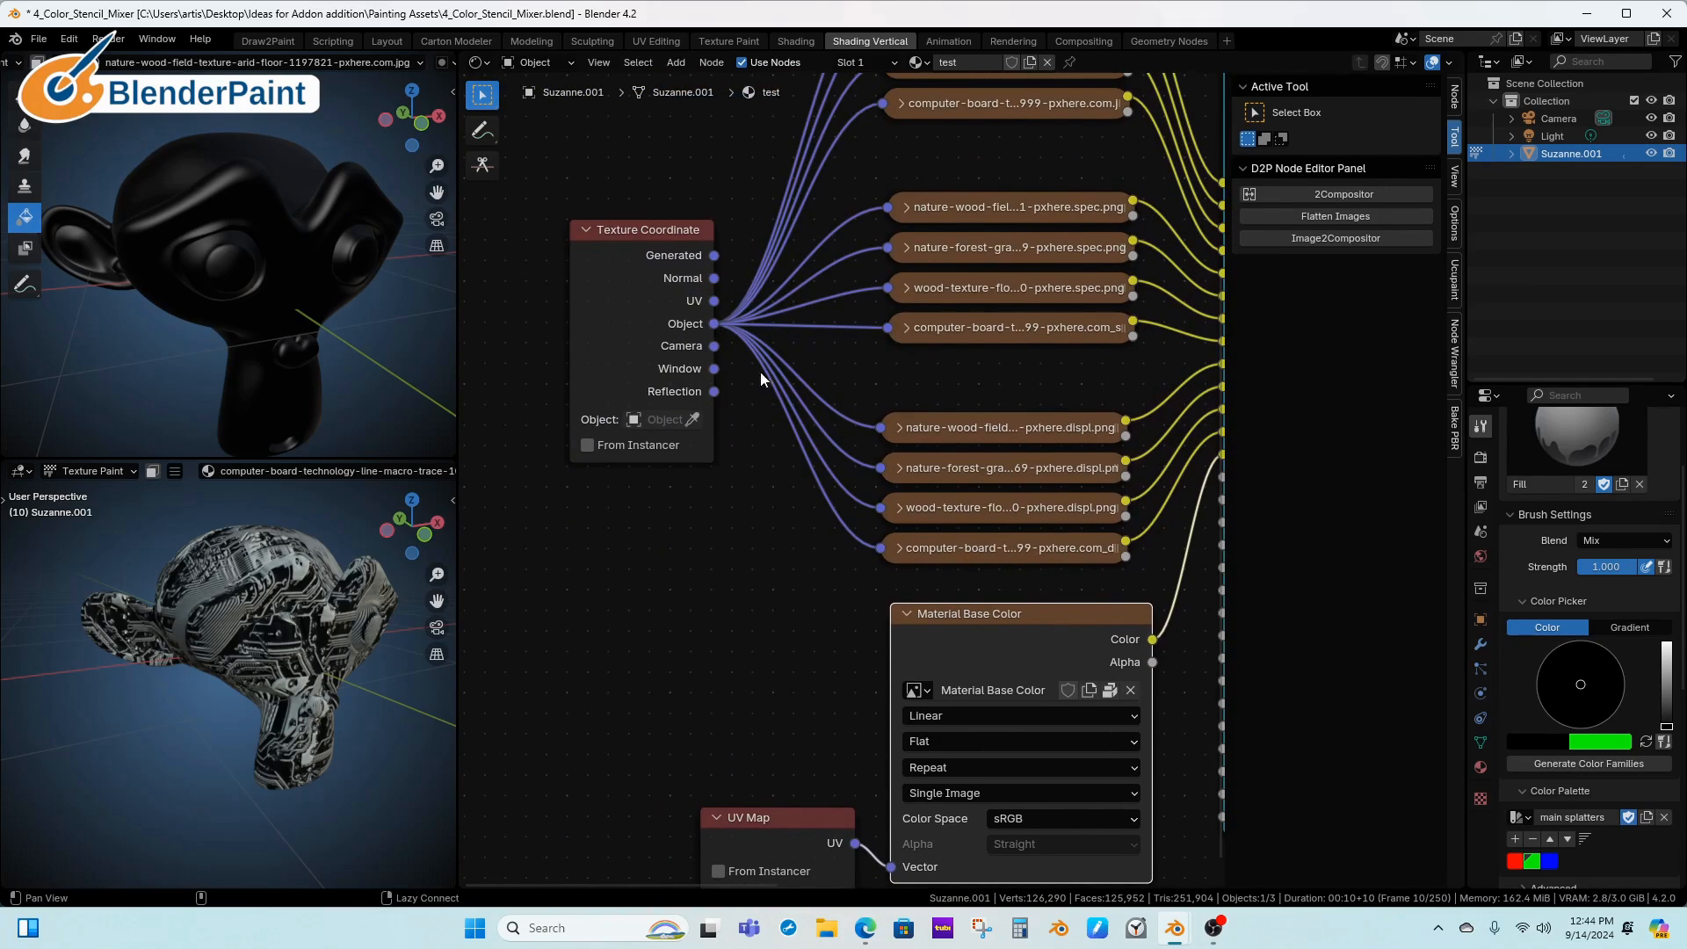
middle_click_drag(732, 334, 651, 340)
left_click_drag(689, 473, 614, 462, "alt")
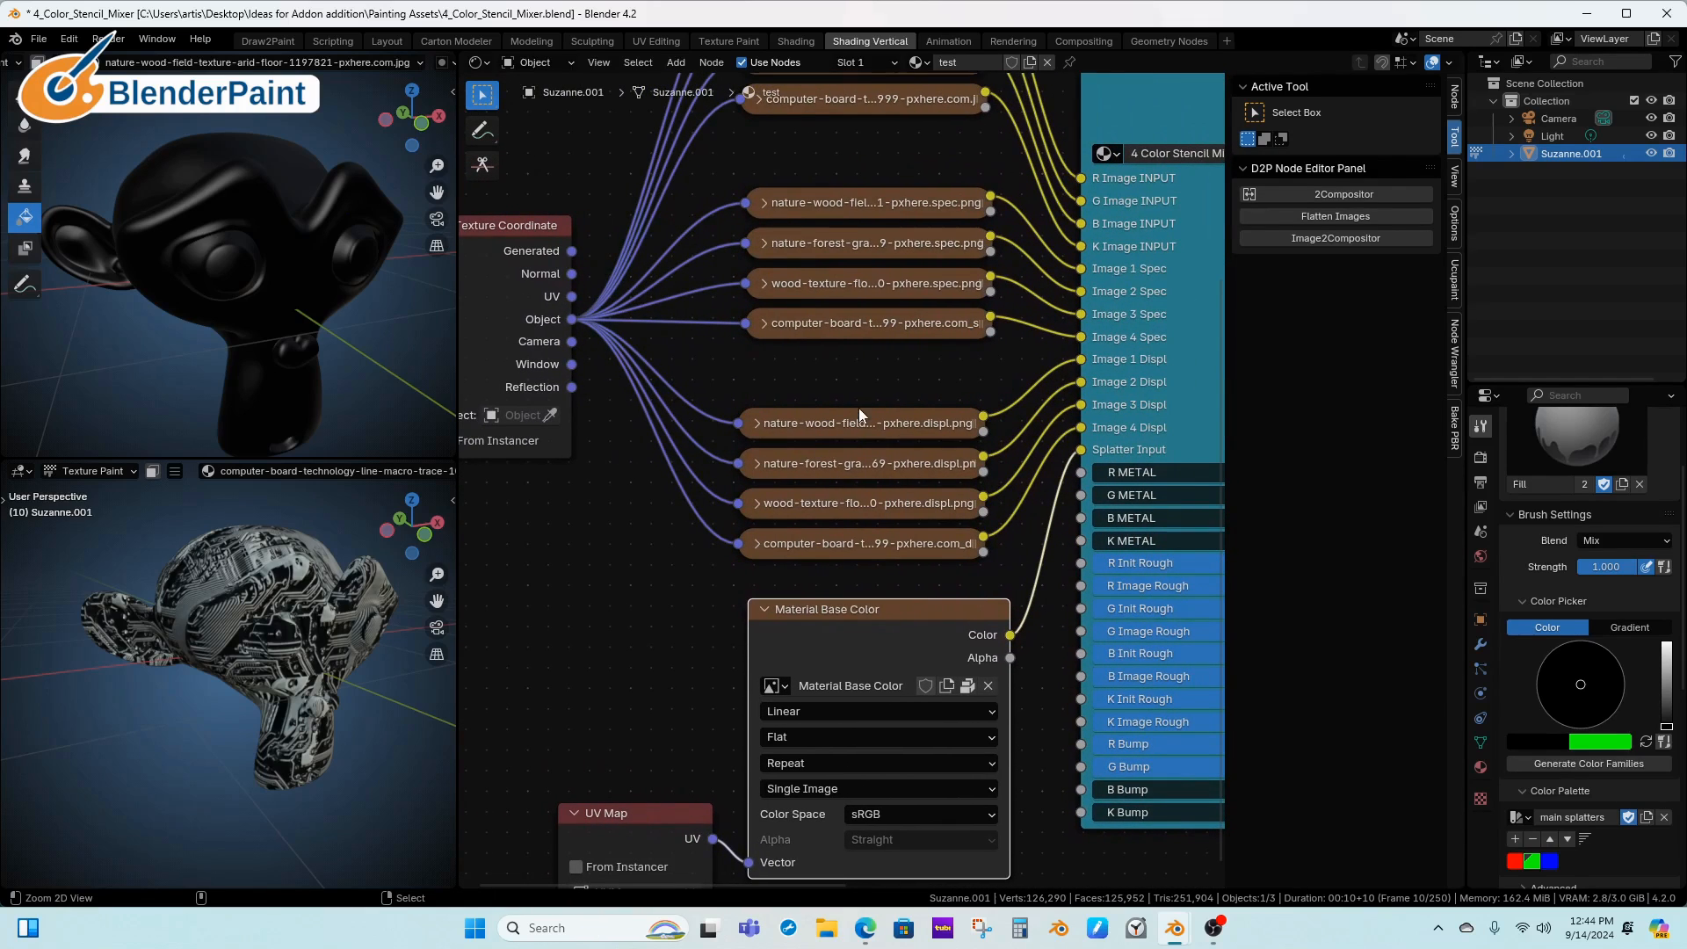
Expand the nature-wood-field colour image node to check its projection and blend settings, and collapse it again
left_click_drag(878, 375, 862, 437, "ctrl+alt")
left_click_drag(799, 320, 756, 489, "alt")
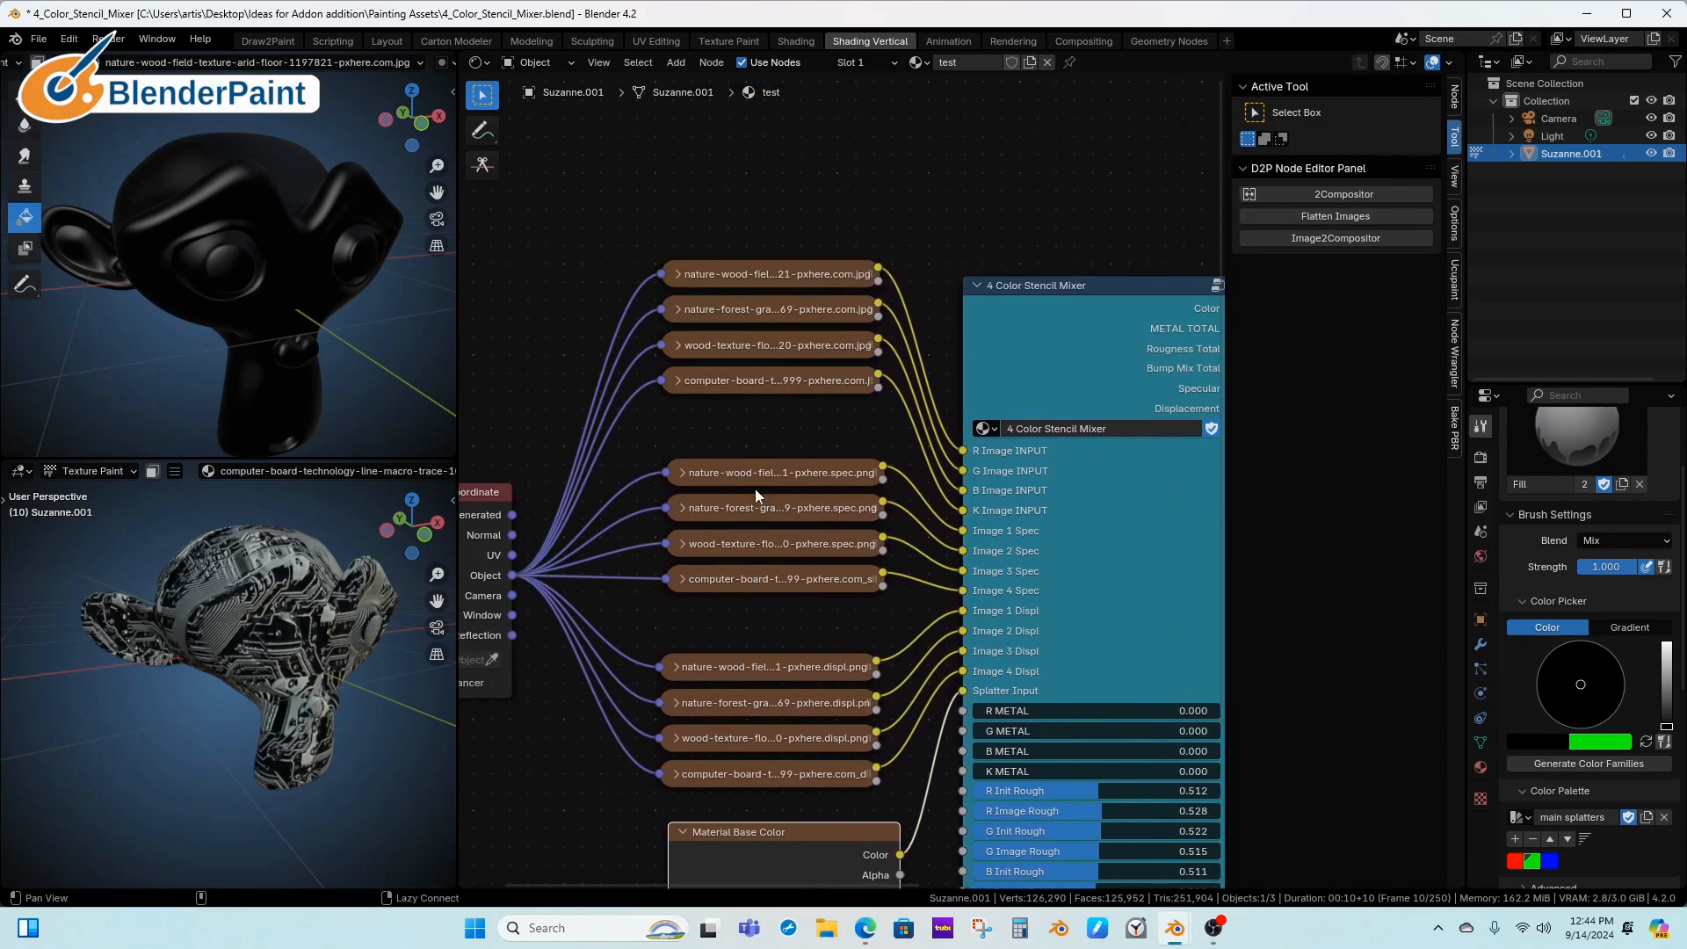
left_click(677, 273)
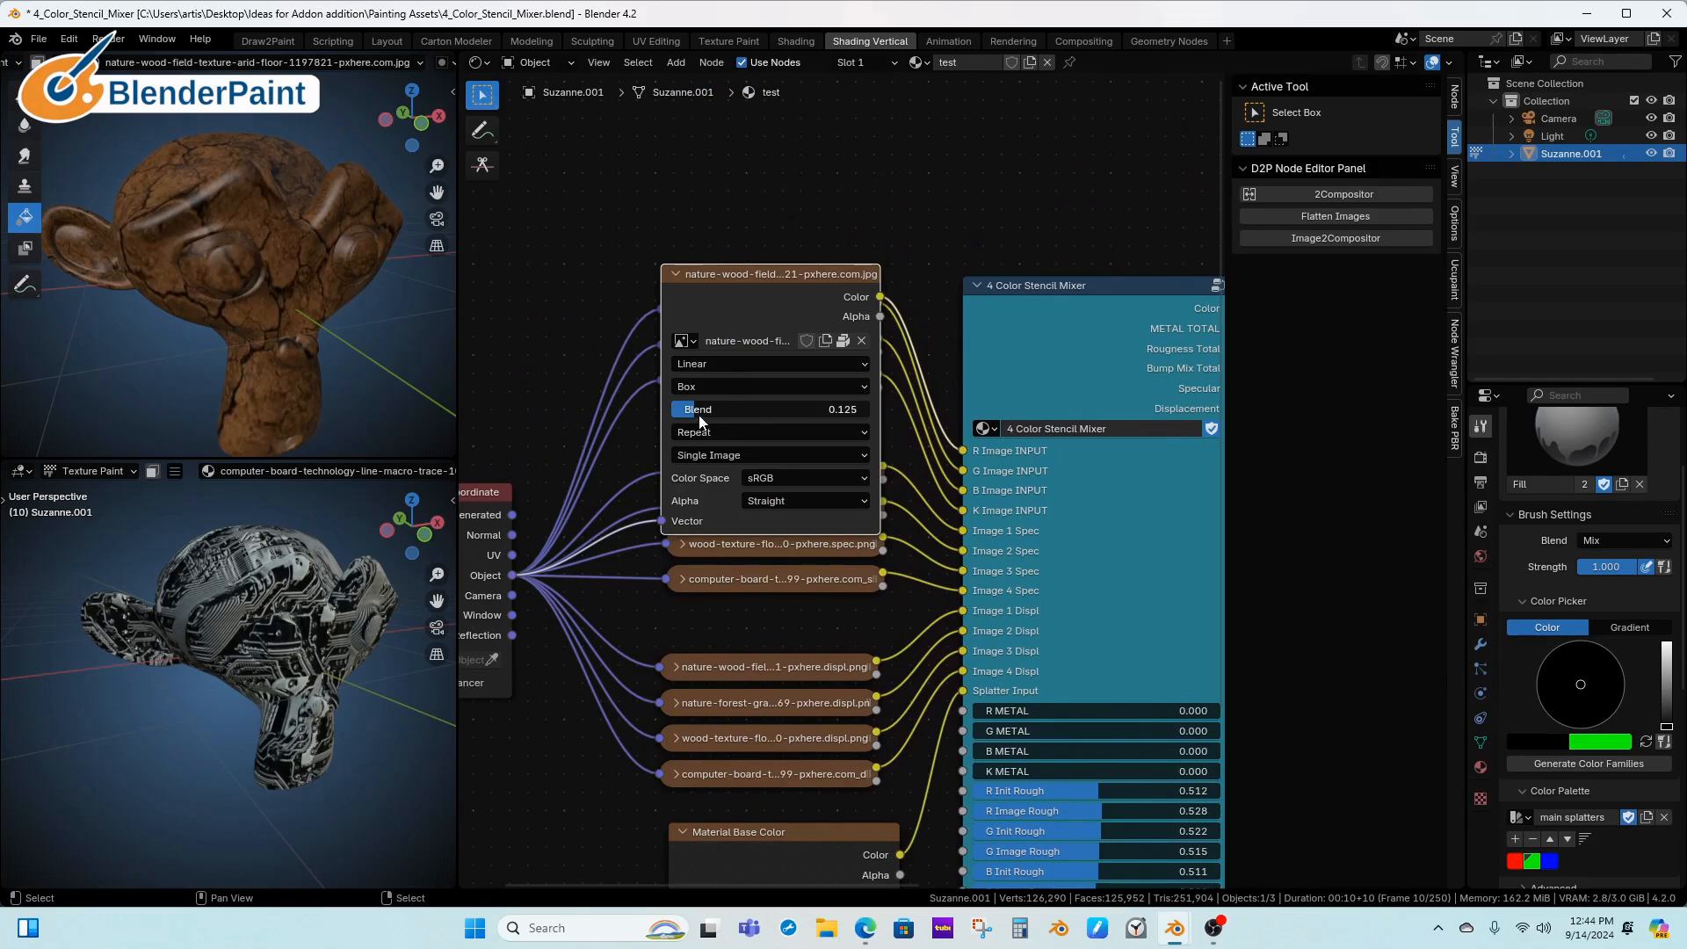
left_click(676, 279)
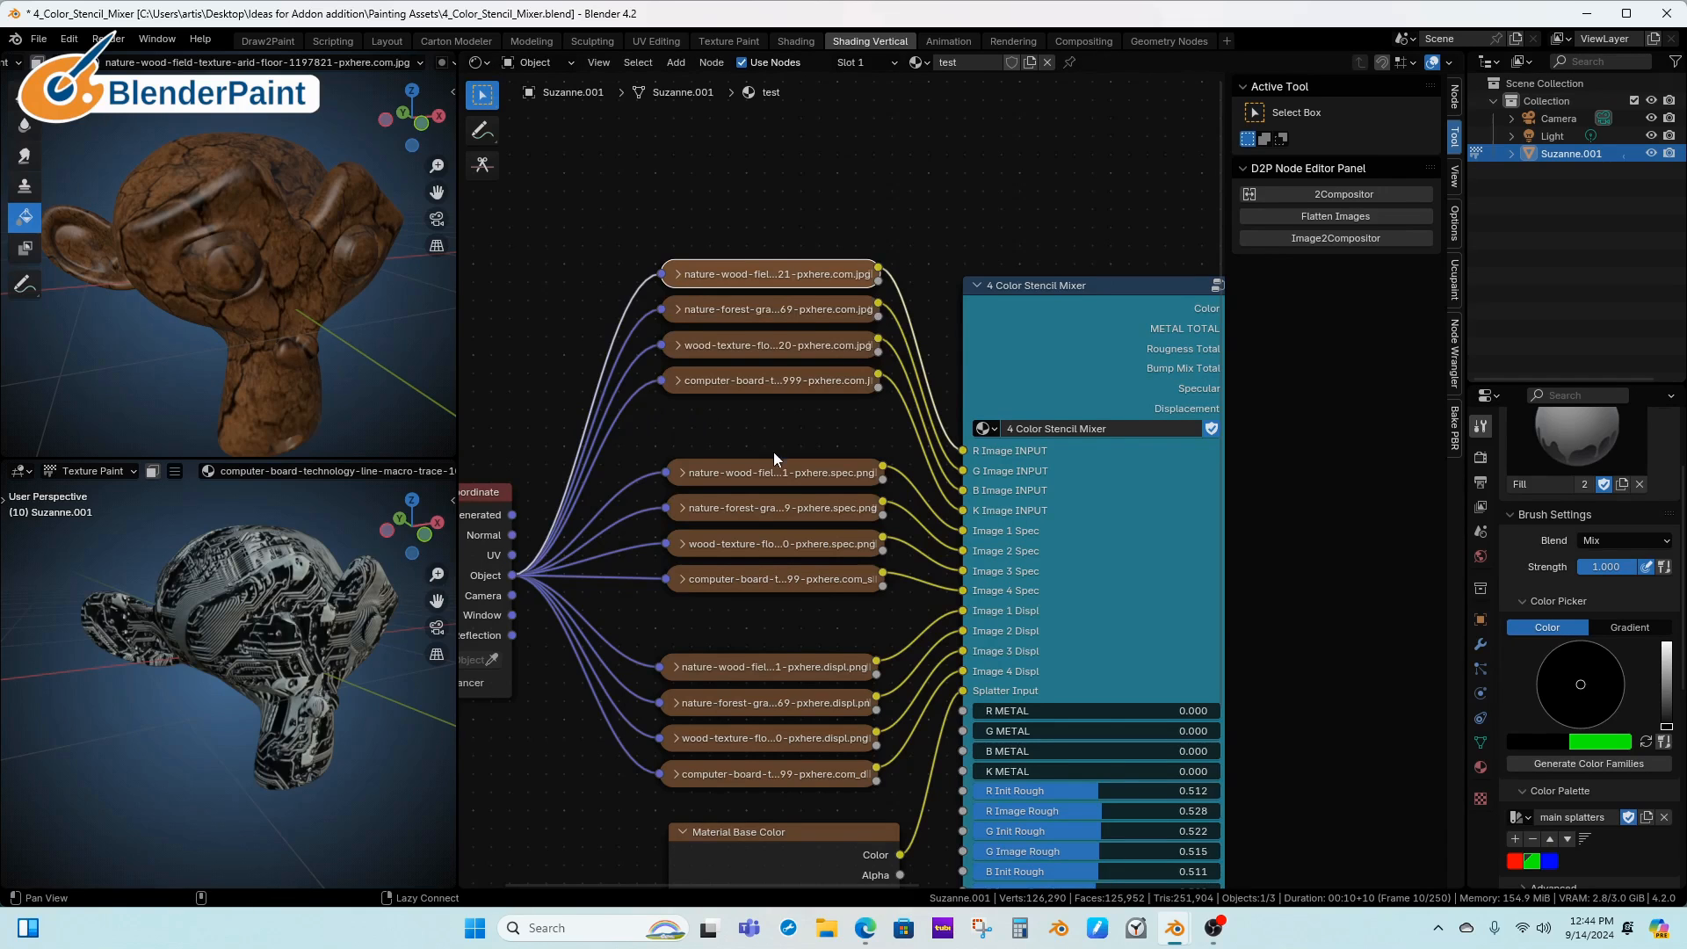
On the 4 Color Stencil Mixer, set R Bump to 0.001, G Bump to 0.000, K Init Rough to 0.504 and R Image Rough to 0.506
middle_click_drag(773, 451, 800, 315)
scroll(812, 446, "down", 3)
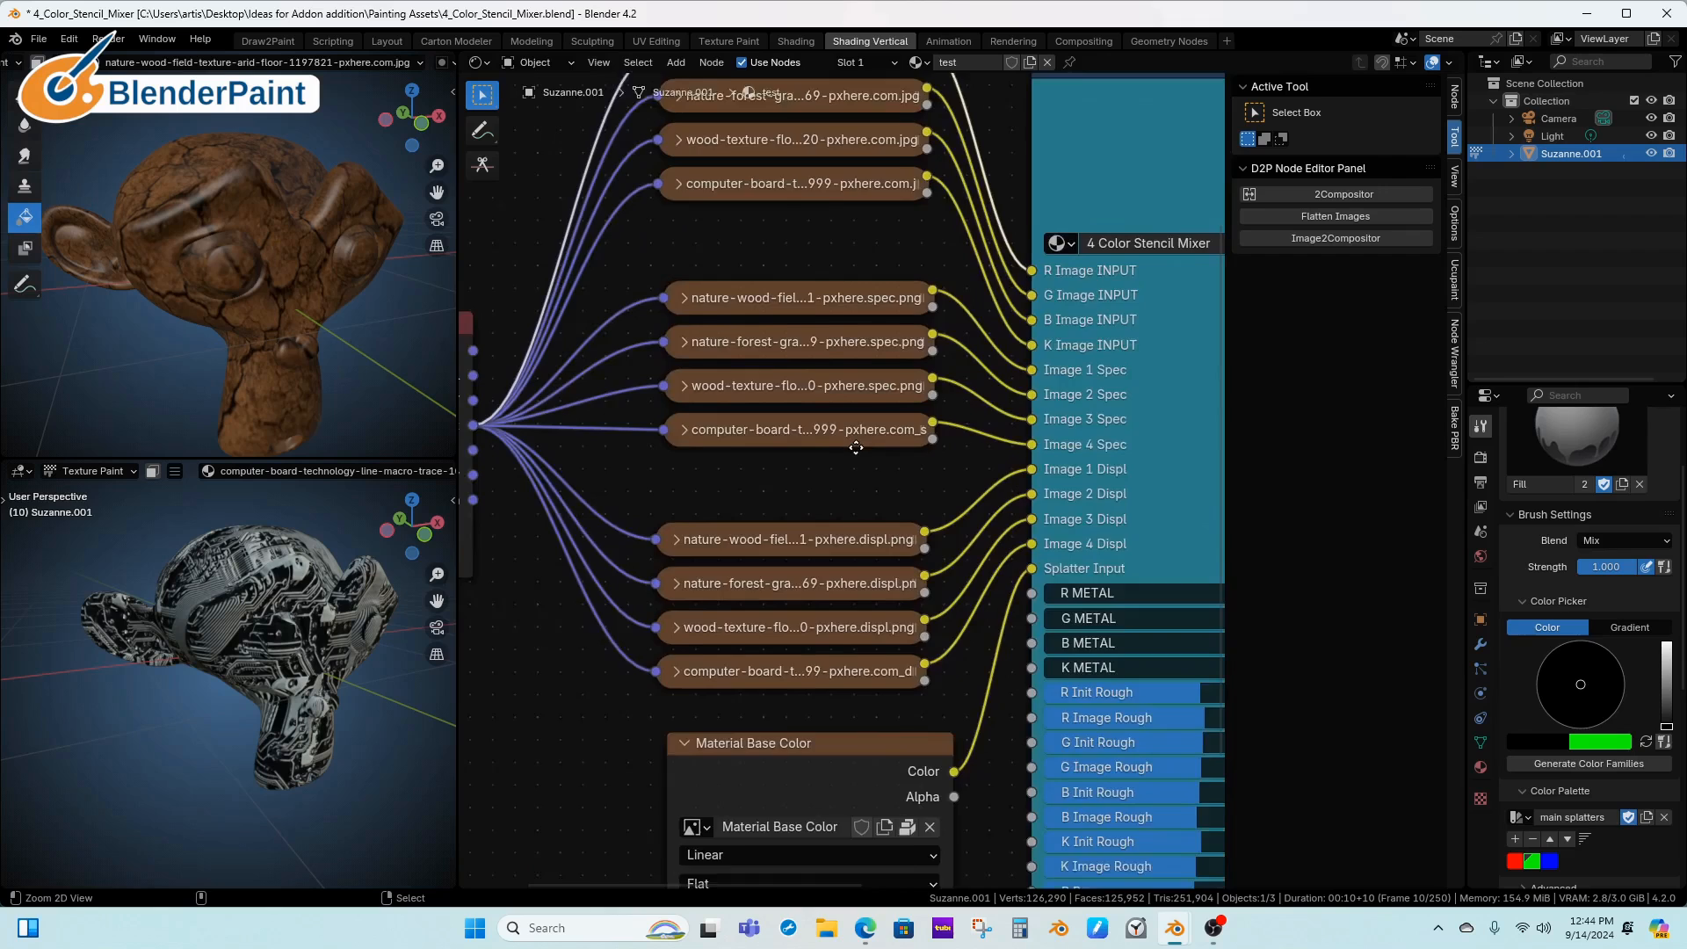
scroll(822, 468, "up", 3)
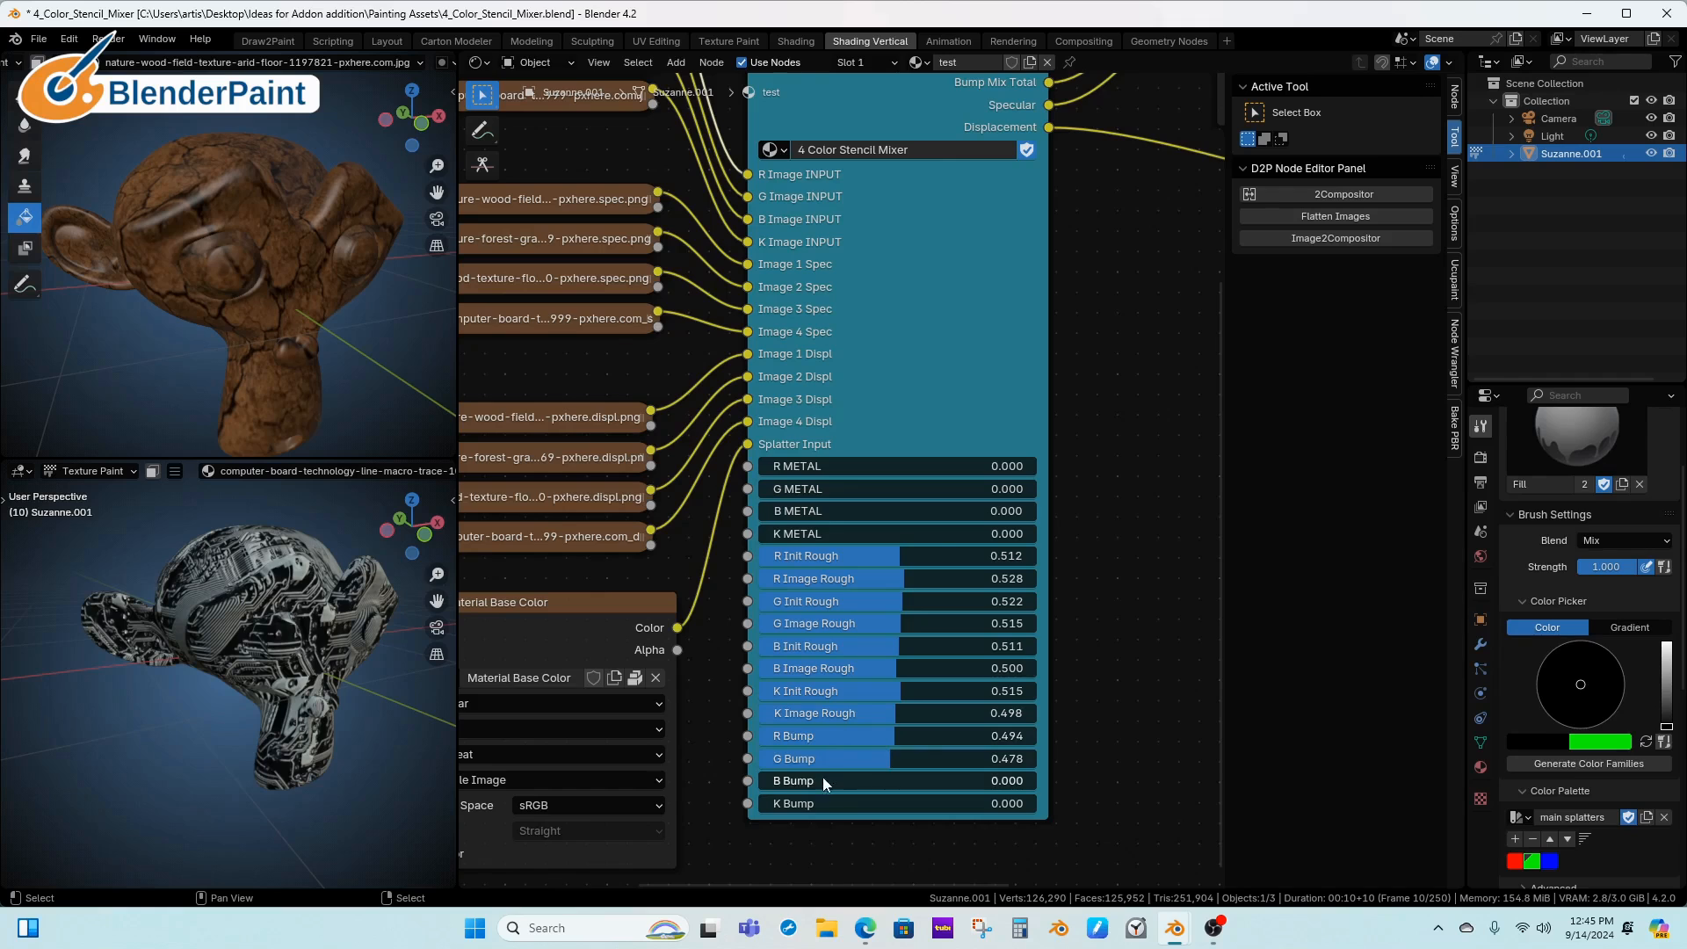
left_click_drag(897, 736, 759, 743)
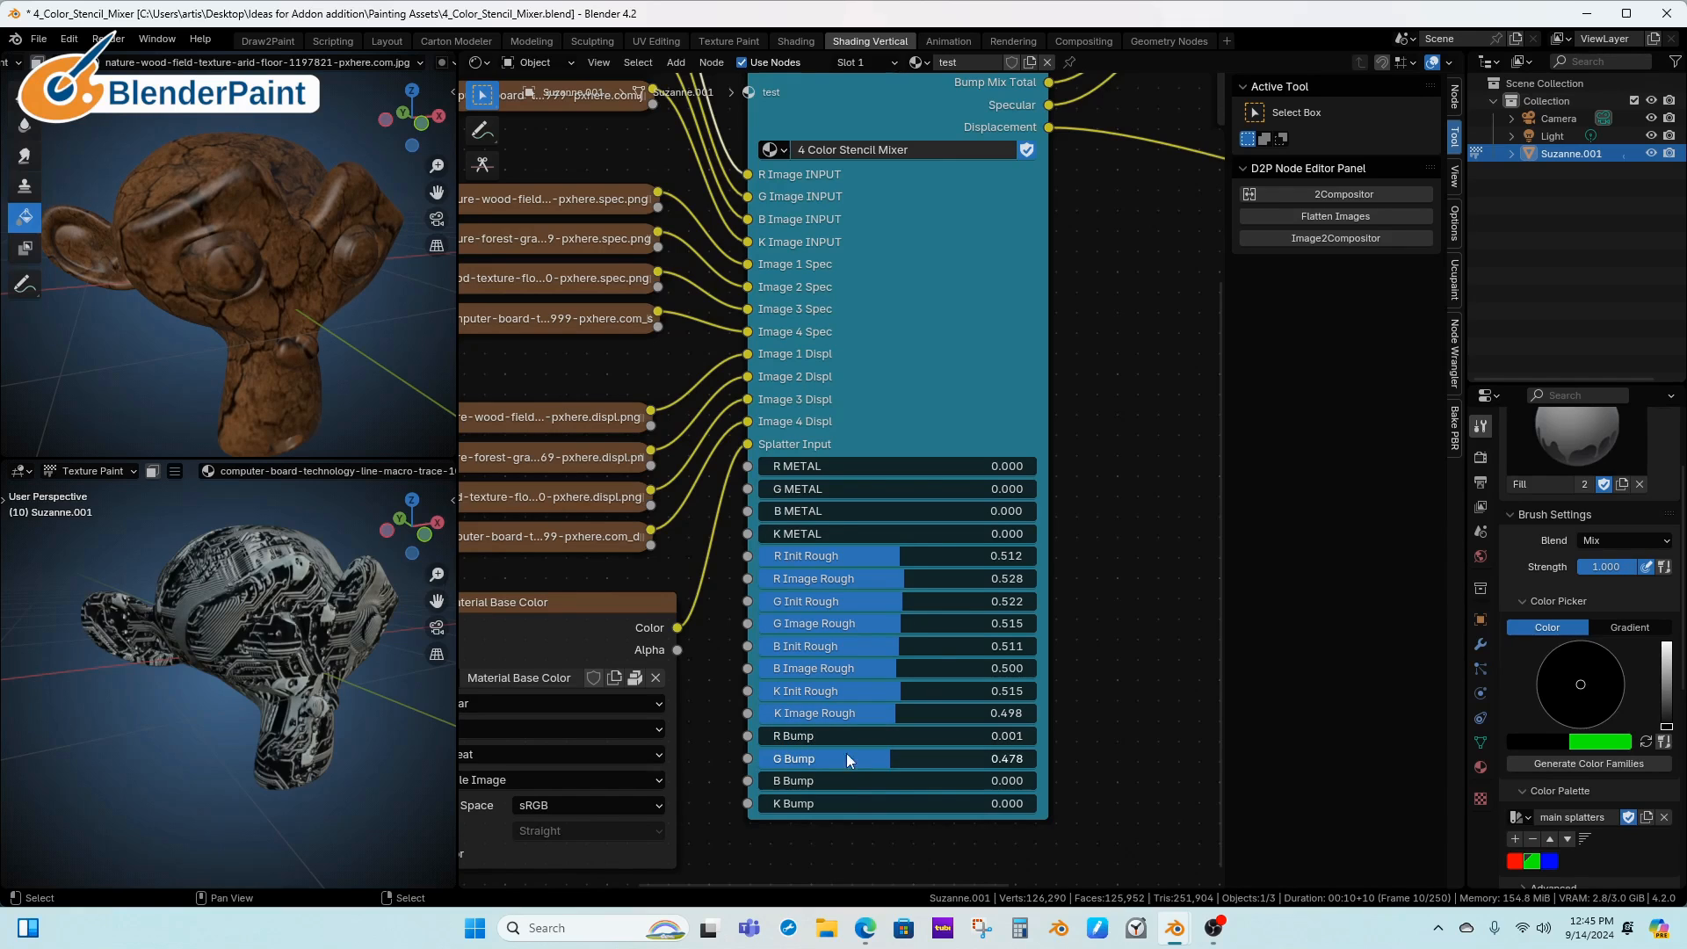
left_click_drag(890, 759, 707, 761)
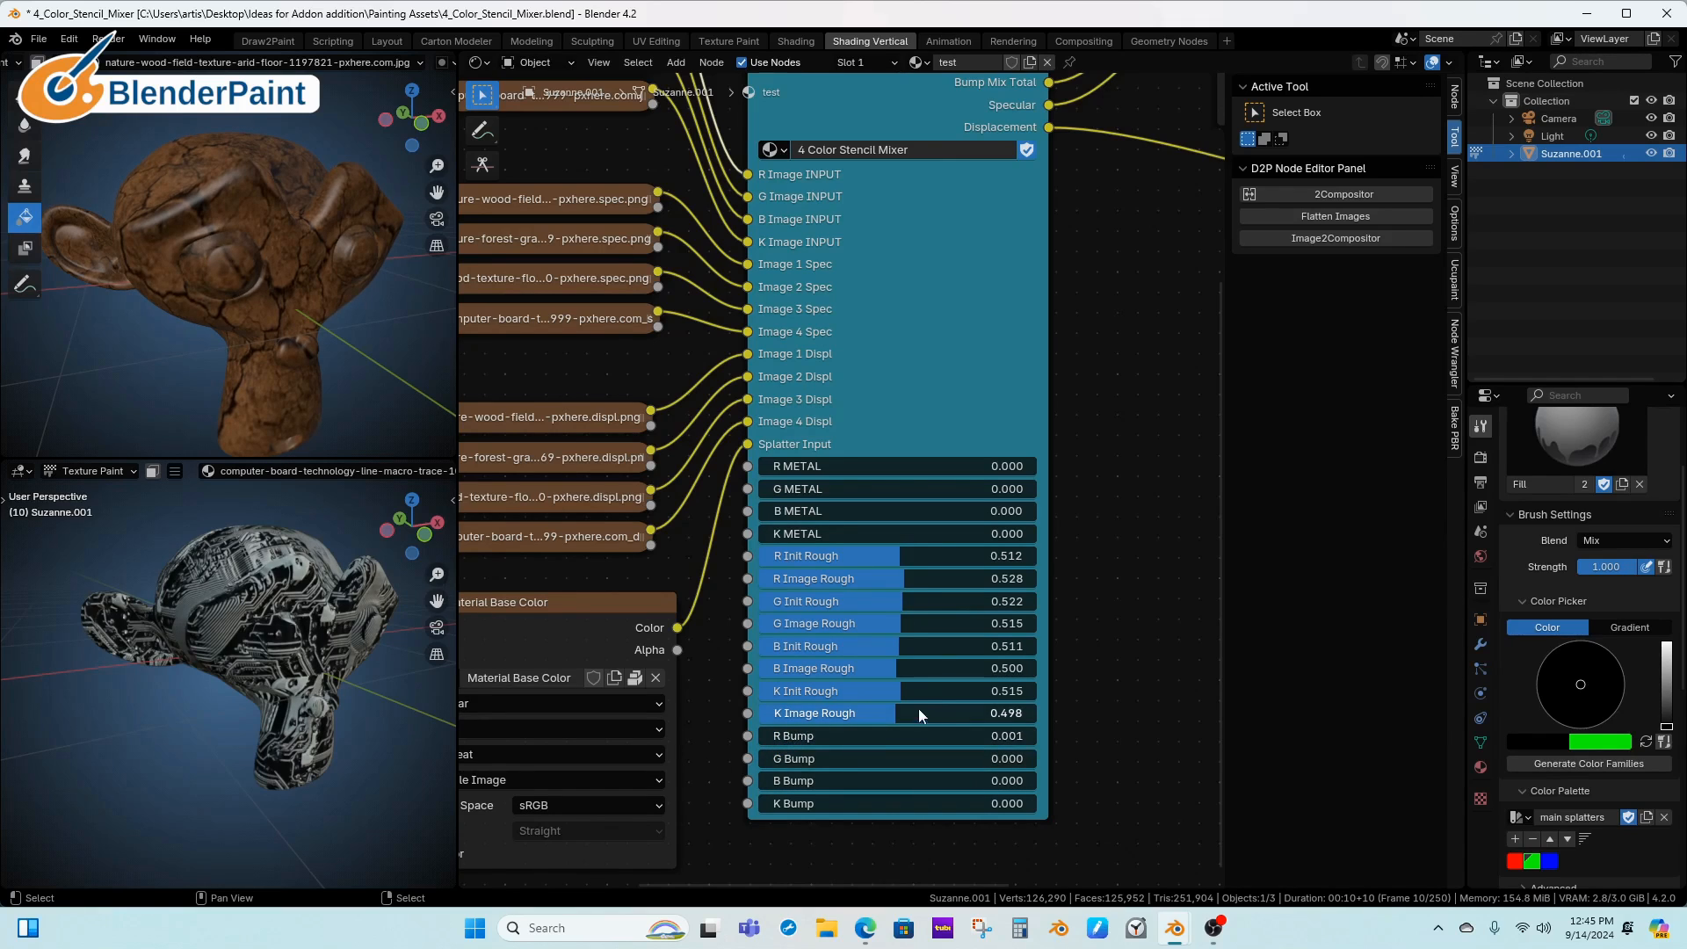
left_click_drag(898, 689, 890, 691)
left_click_drag(889, 576, 875, 577)
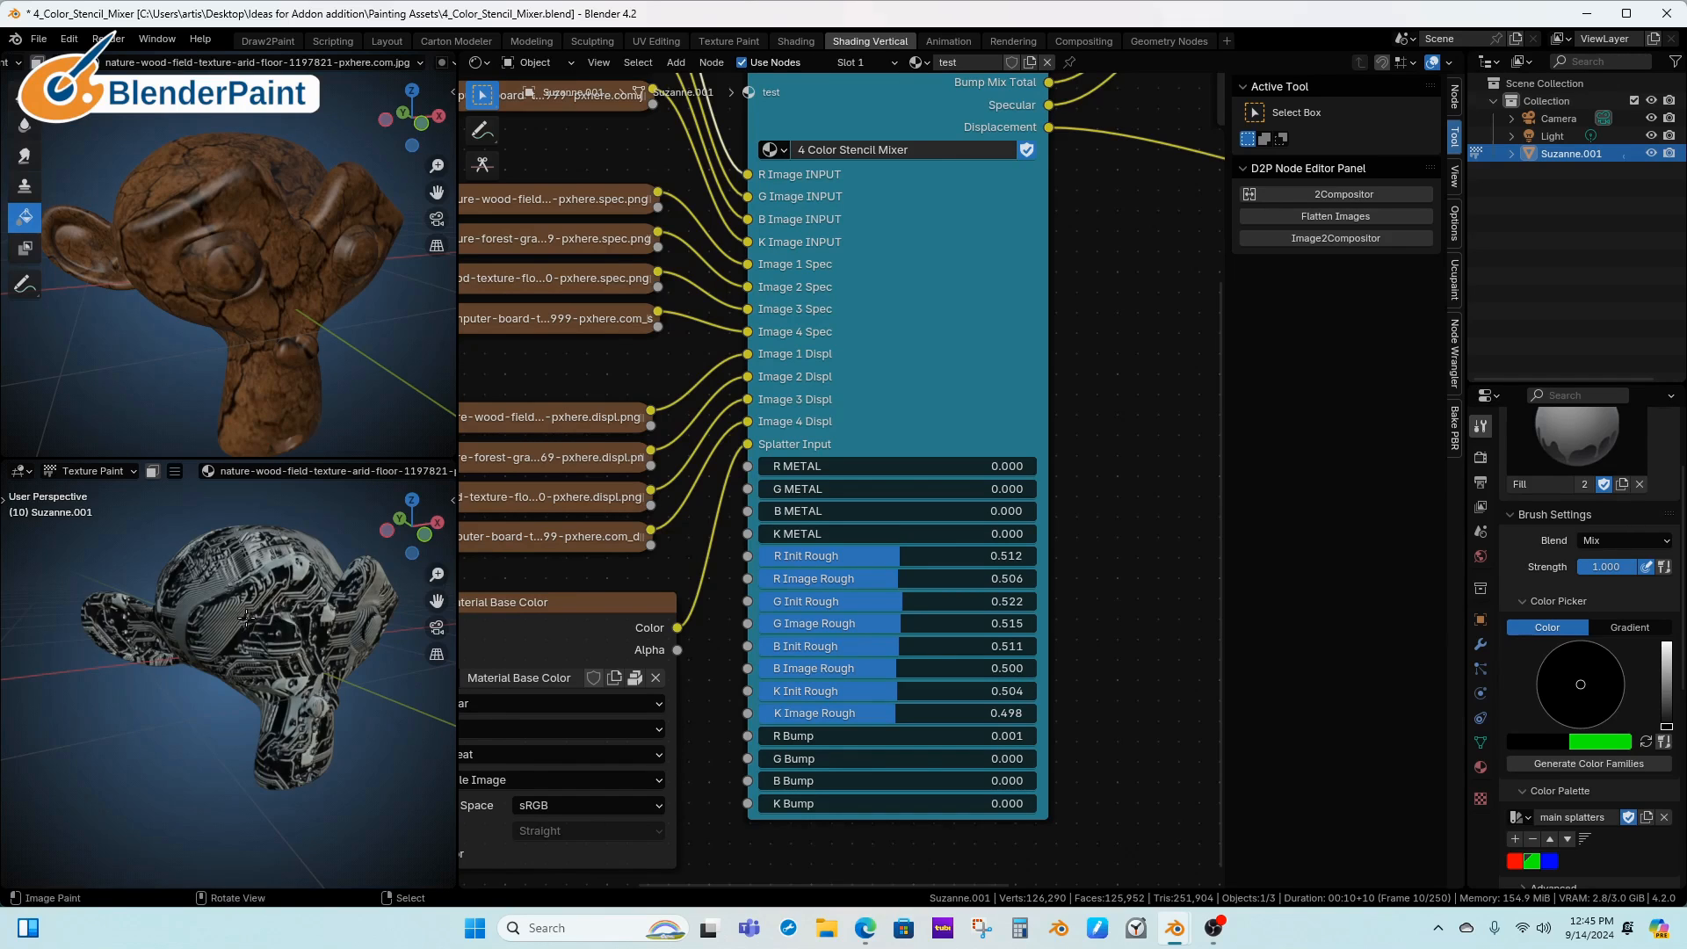
Make Material Base Color the active paint texture, swap the brush colours to green, and fill the whole monkey head with it
middle_click_drag(257, 615, 318, 598)
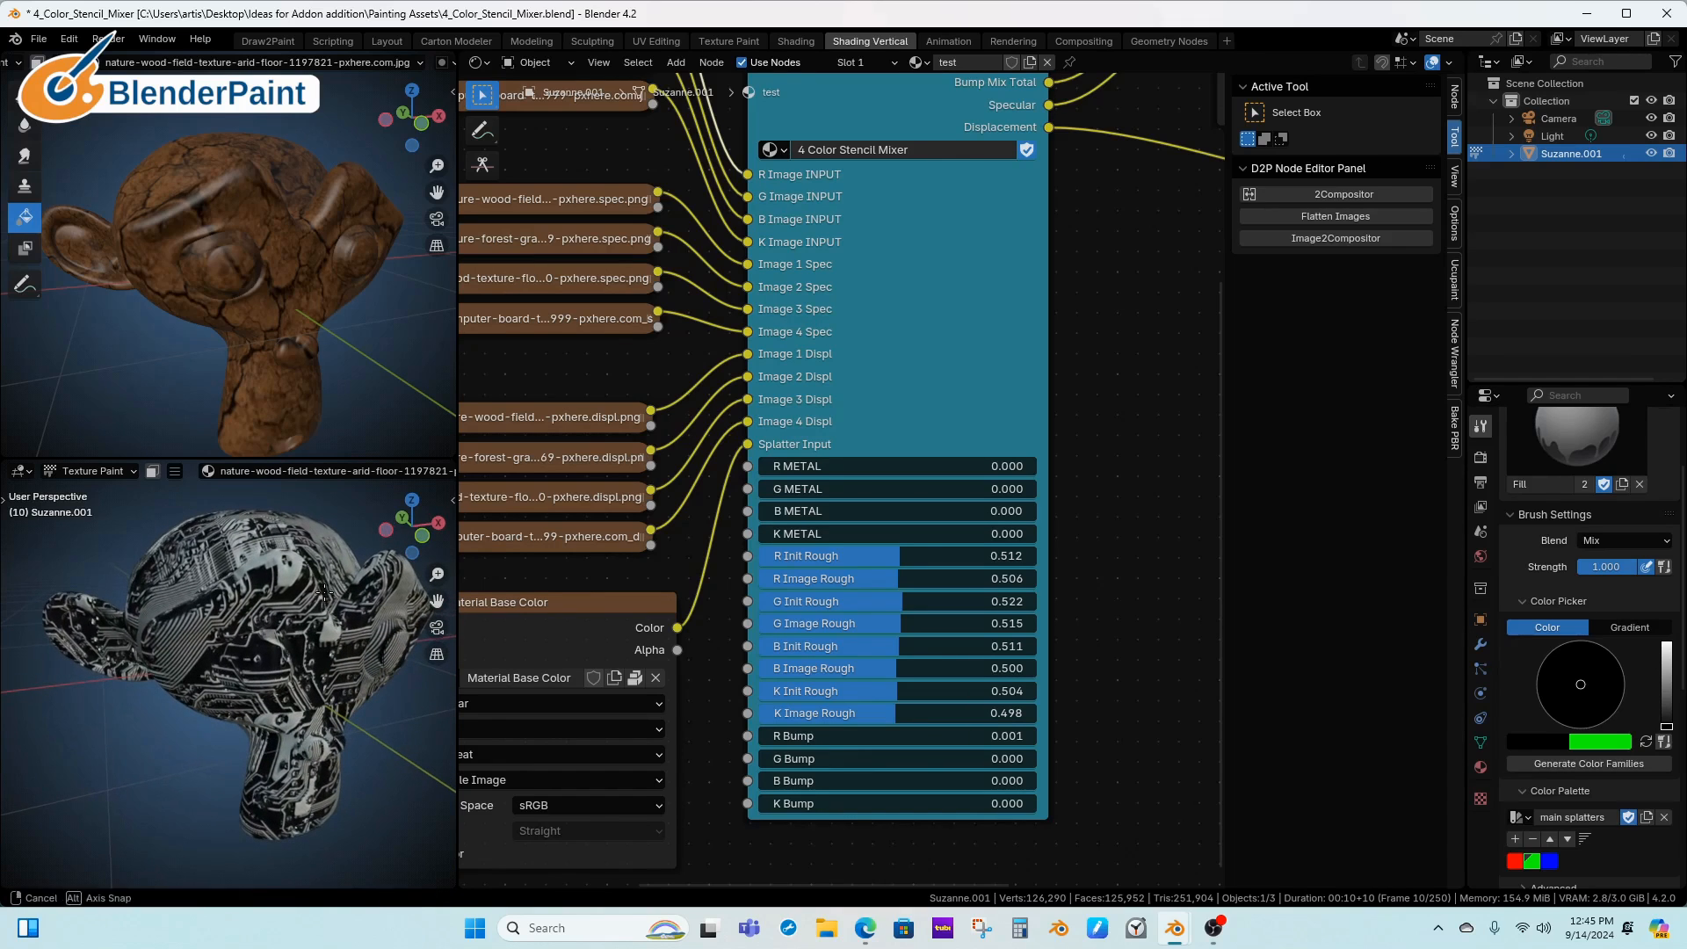
left_click(555, 615)
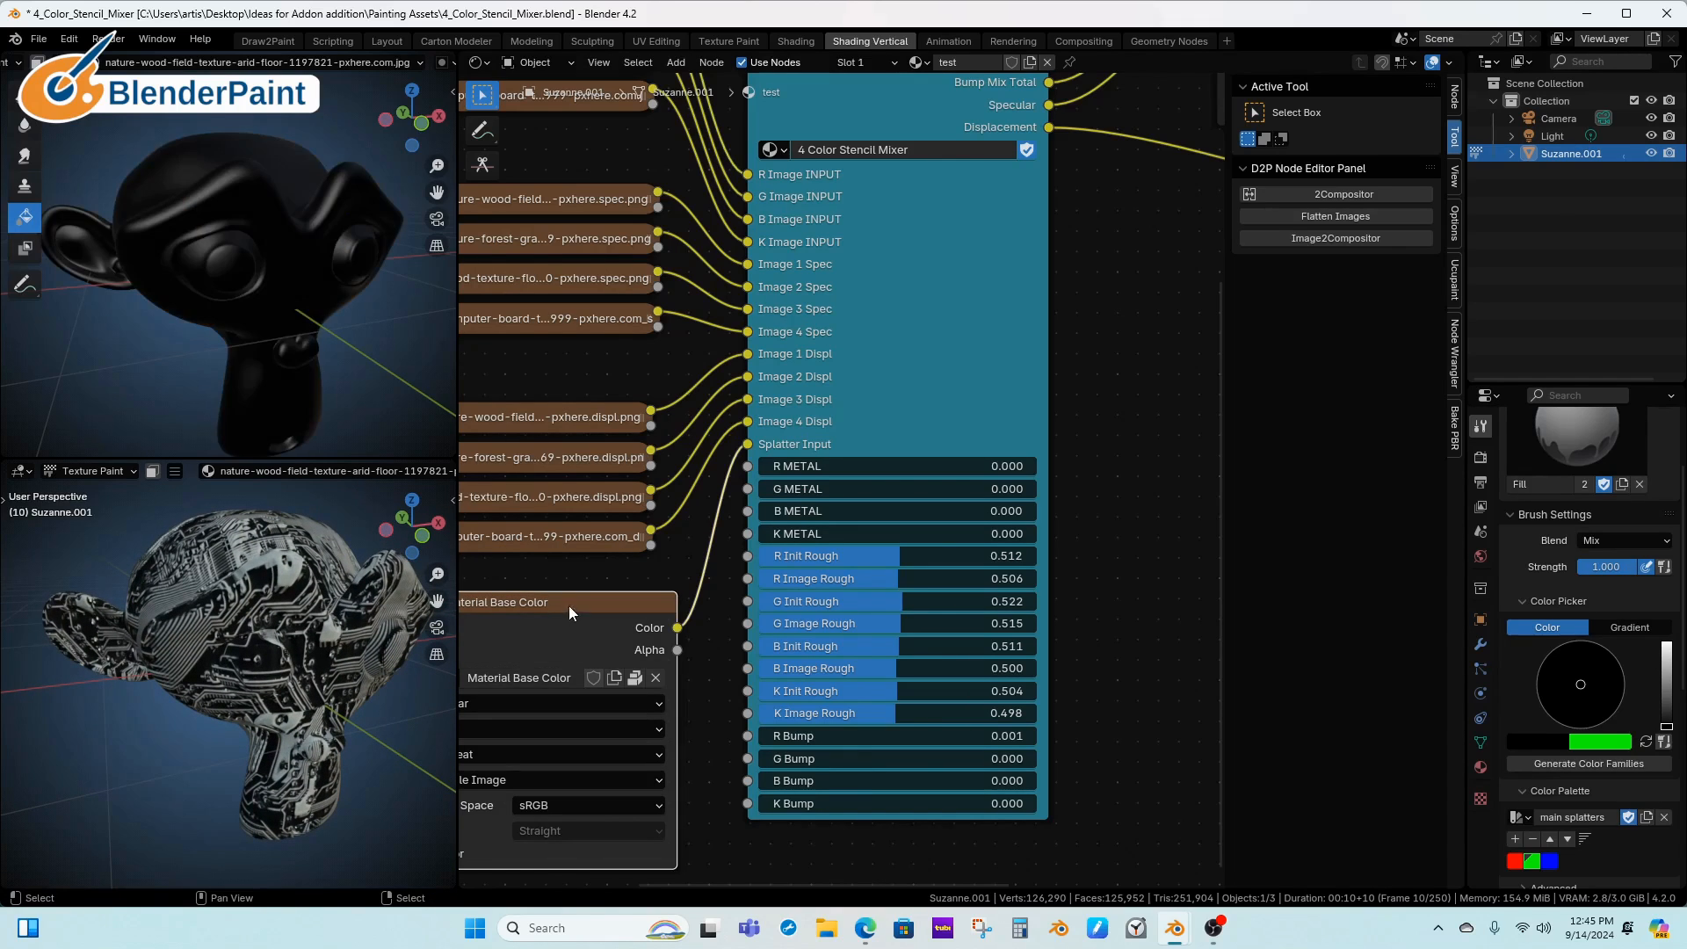
mouse_move(290, 635)
middle_mouse_down()
mouse_move(270, 635)
mouse_move(309, 635)
middle_mouse_up()
middle_click_drag(295, 344, 298, 330, "shift")
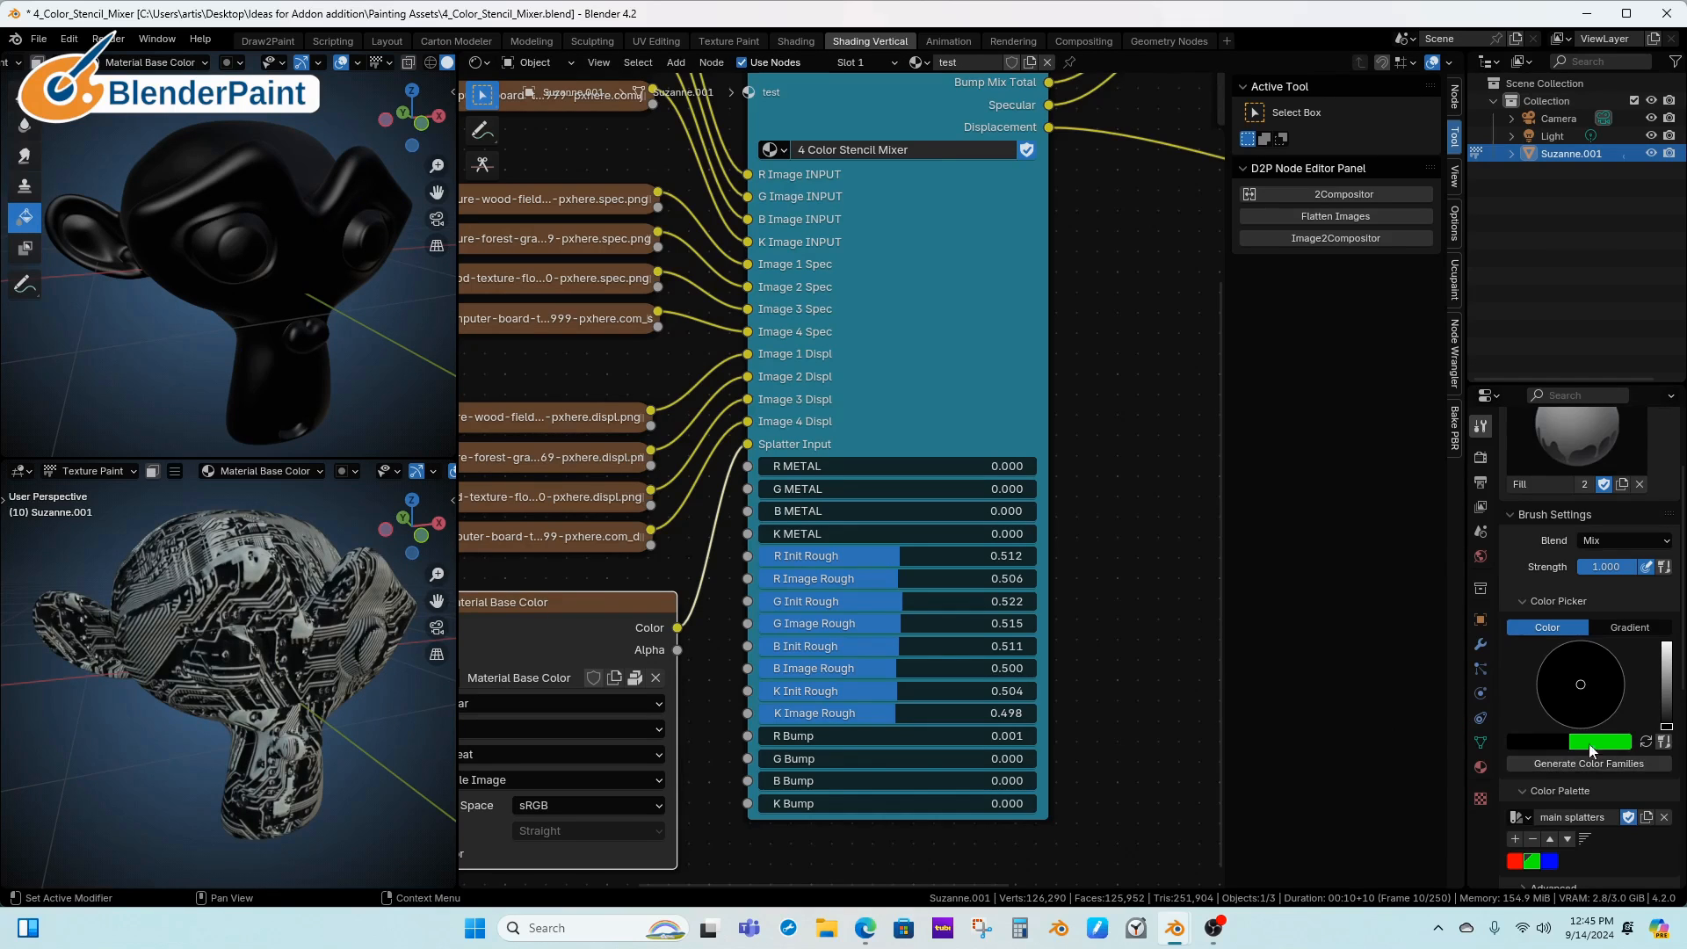
left_click(1646, 744)
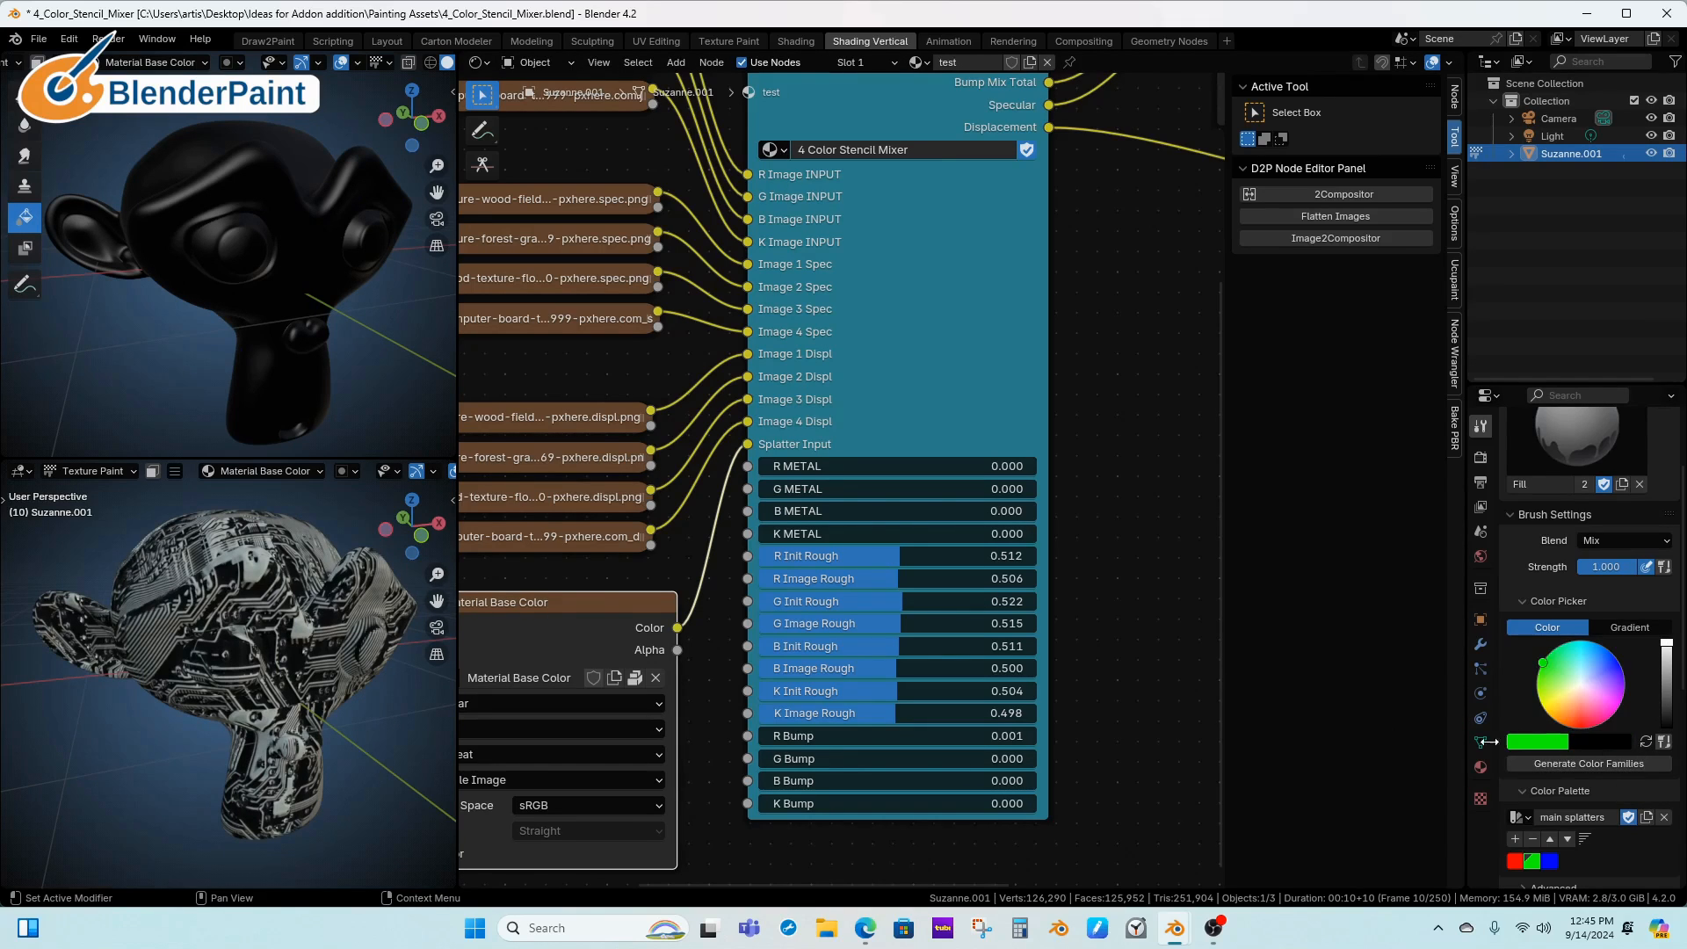
left_click(332, 330)
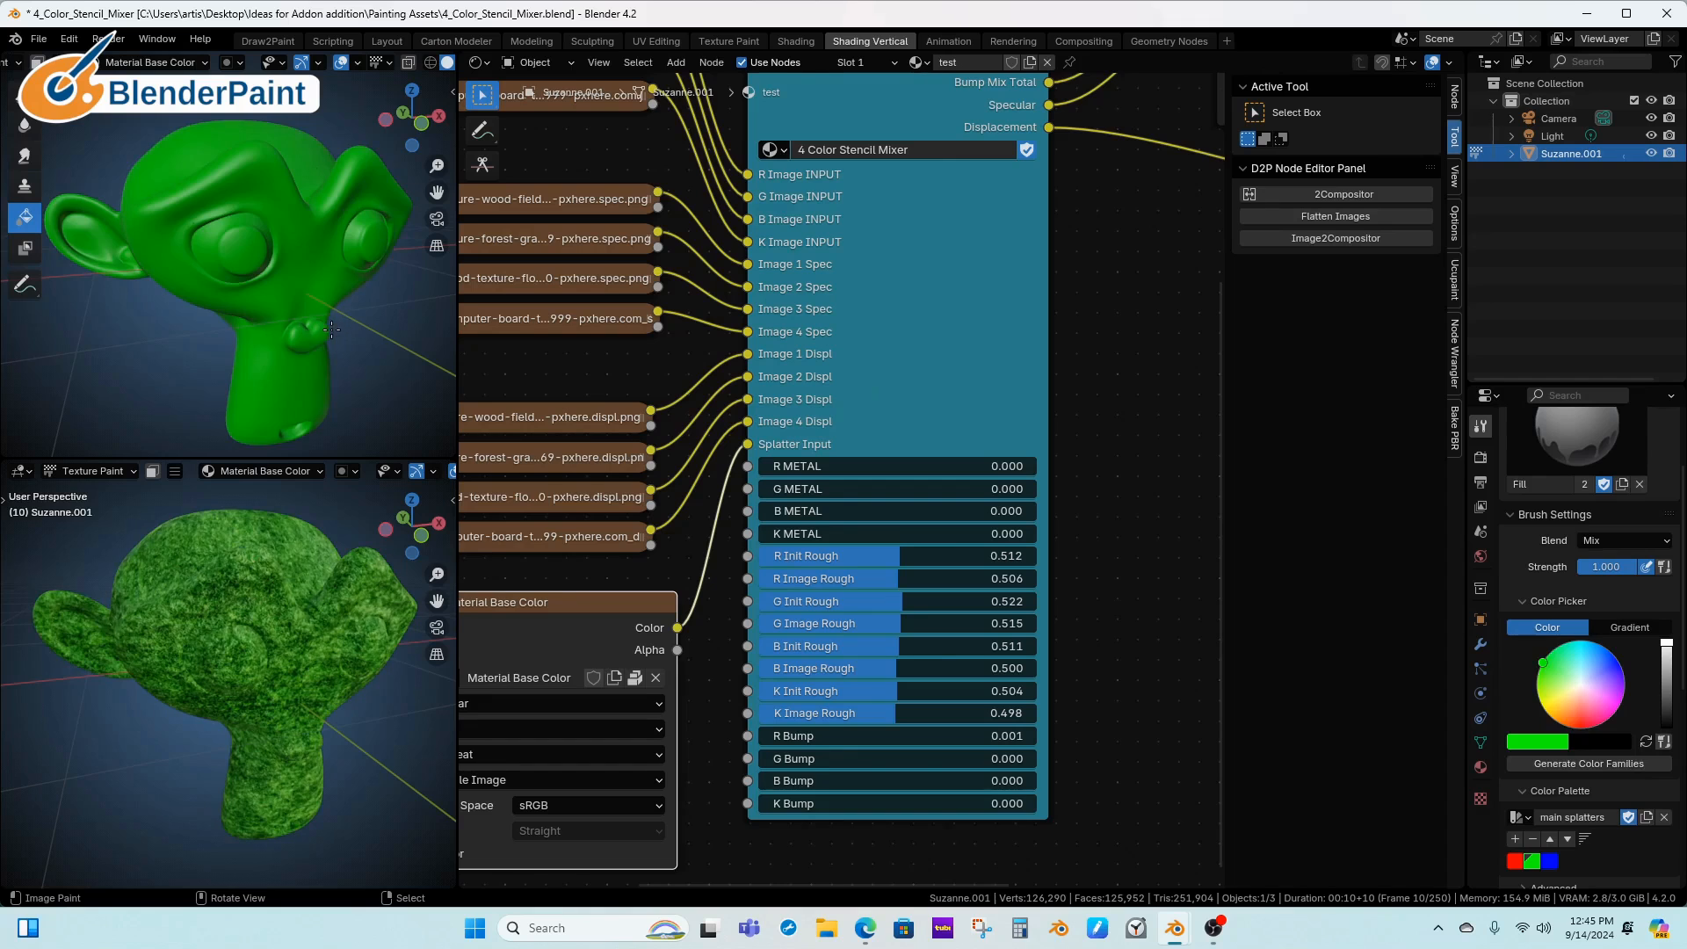
Pick red from the colour palette and fill the whole monkey head with it
middle_click_drag(245, 635, 688, 665)
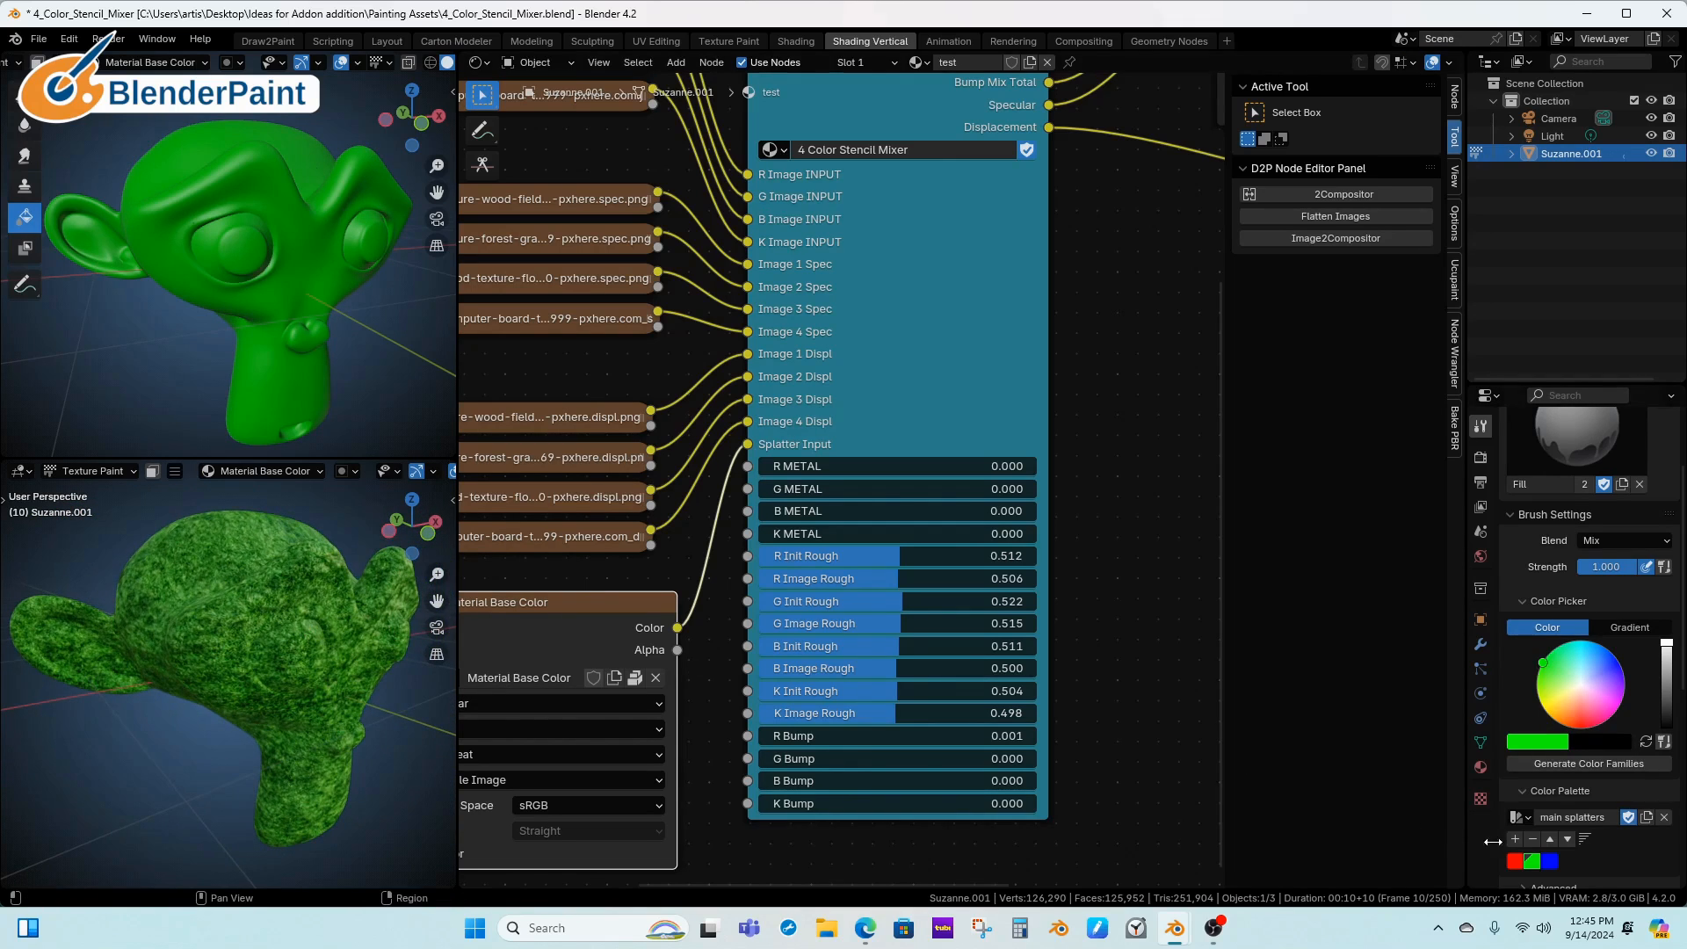
left_click(1515, 861)
left_click(368, 440)
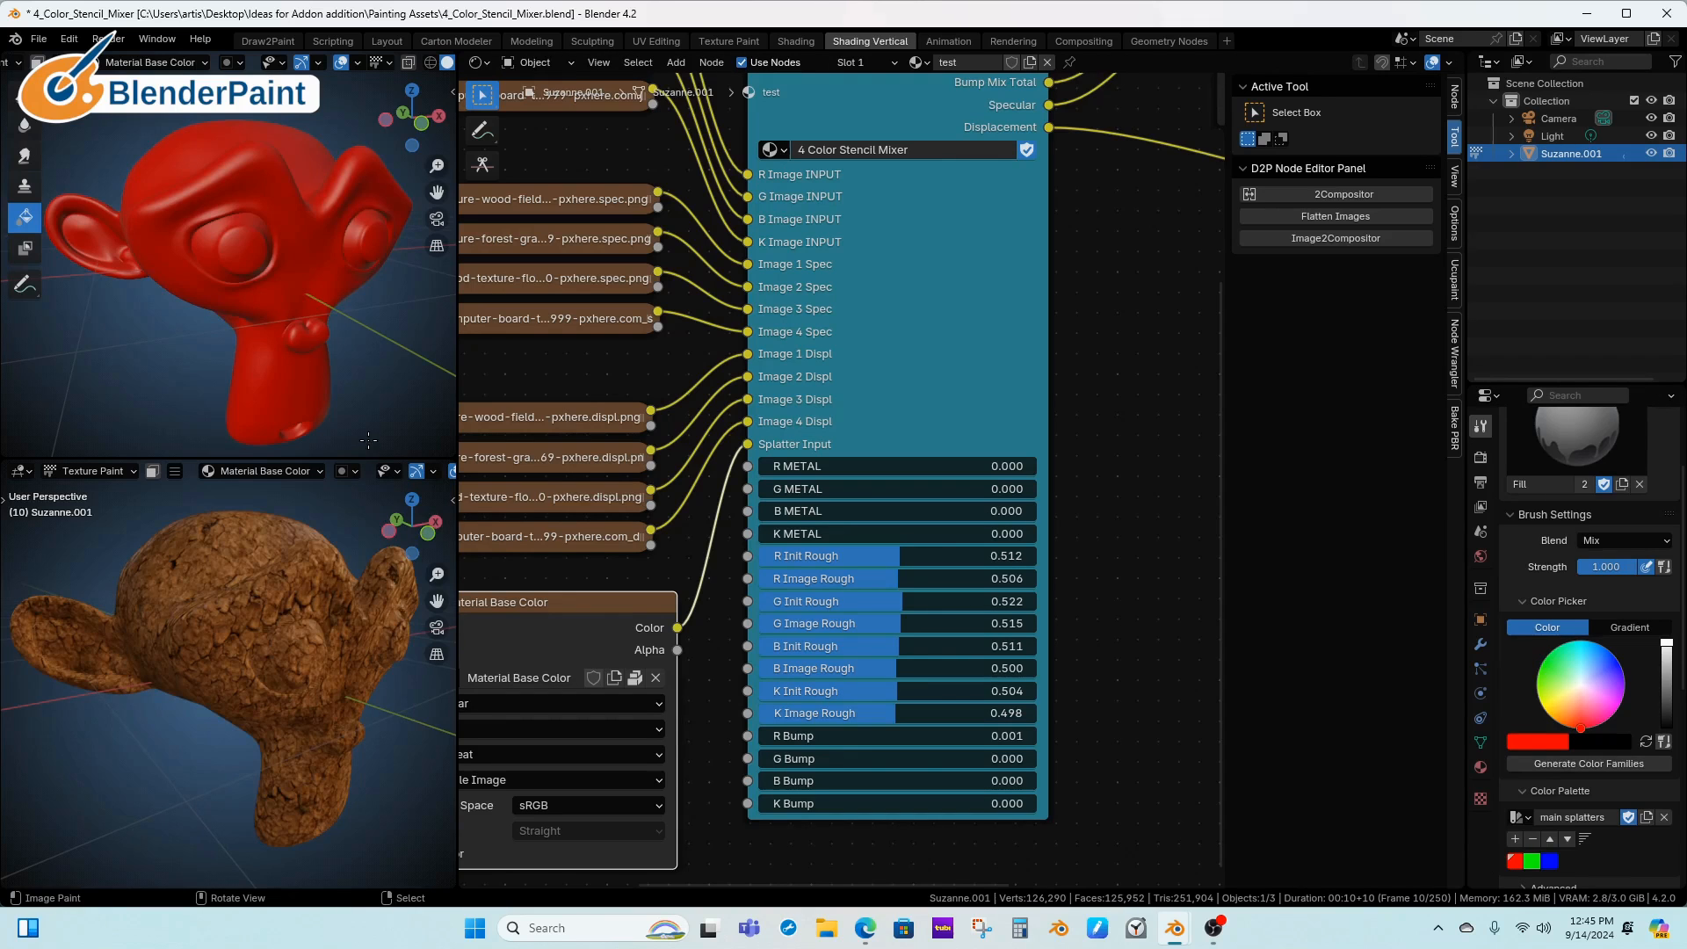
Fill the whole monkey head with the palette's blue and examine the resulting material on the face up close
middle_click_drag(310, 628, 284, 619)
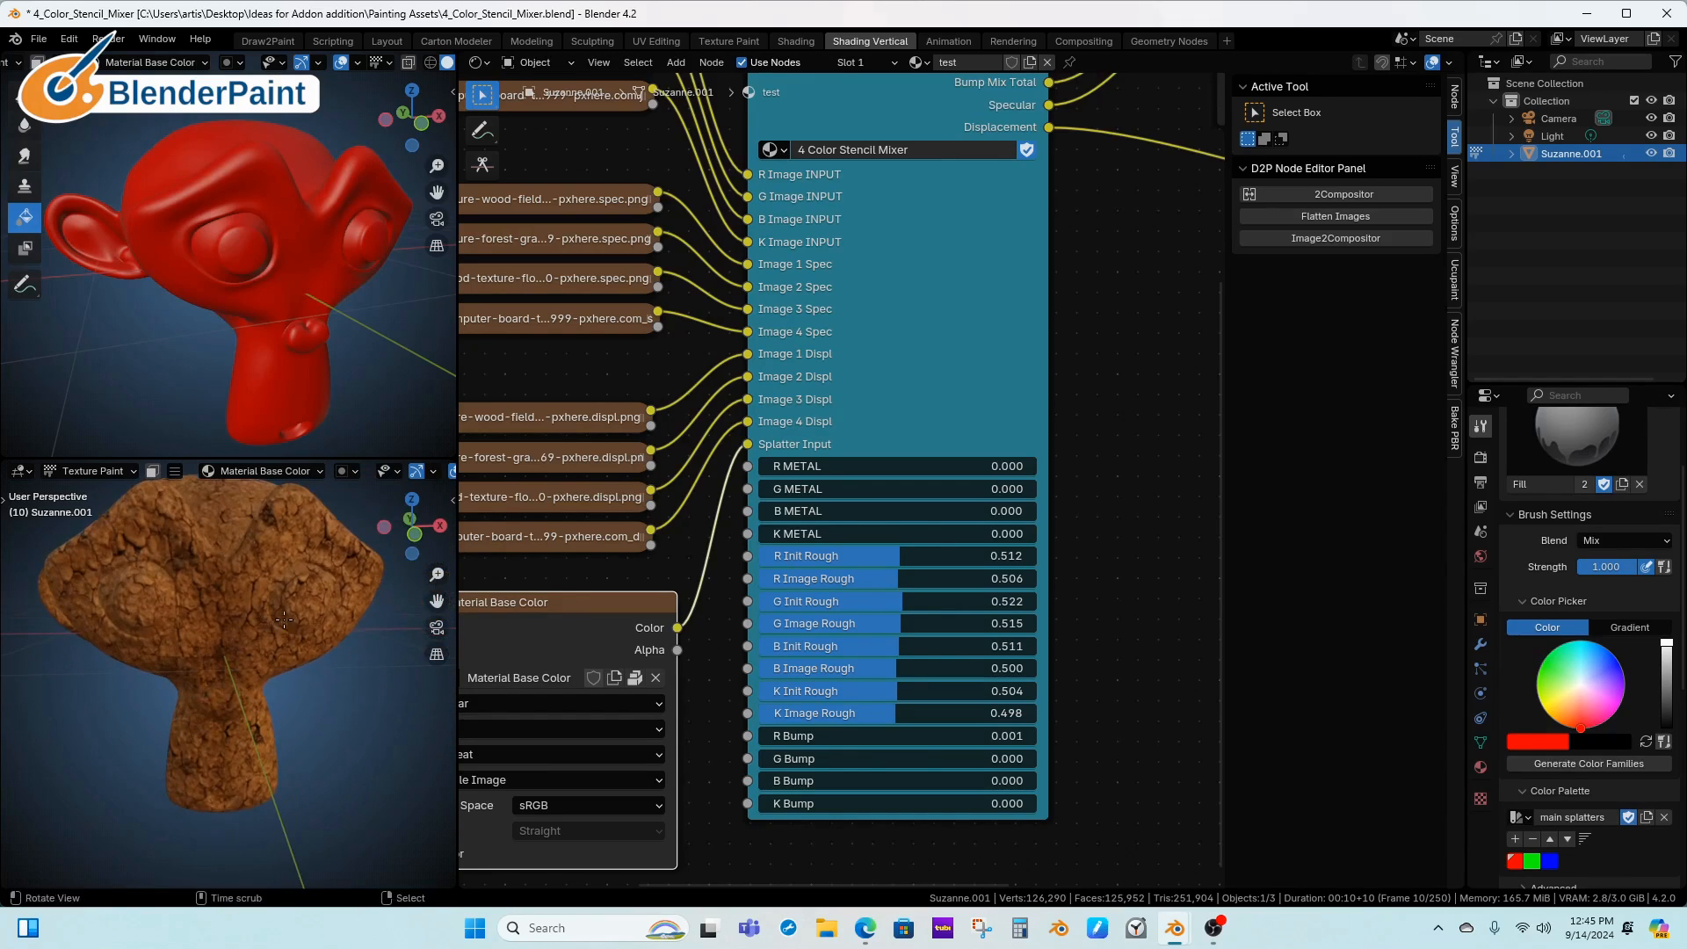
left_click(1550, 862)
left_click(306, 376)
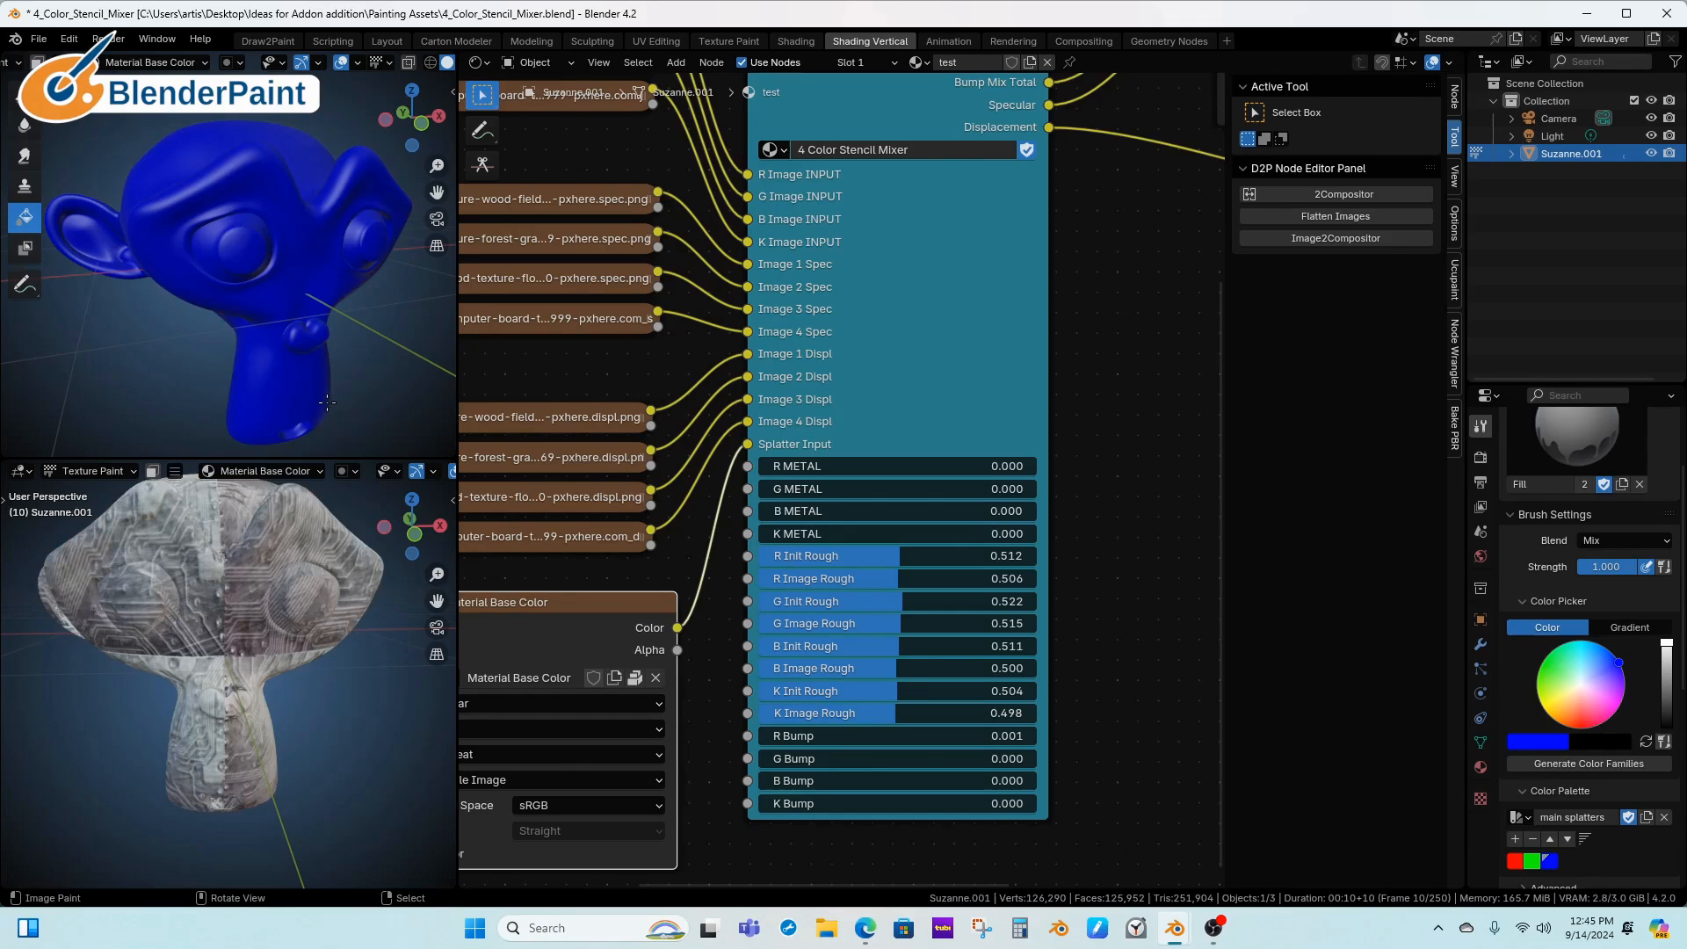
middle_click_drag(352, 655, 308, 608)
scroll(351, 659, "up", 5)
mouse_move(308, 608)
left_mouse_down("ctrl+alt")
mouse_move(293, 636)
mouse_move(283, 610)
mouse_move(317, 600)
left_mouse_up("ctrl+alt")
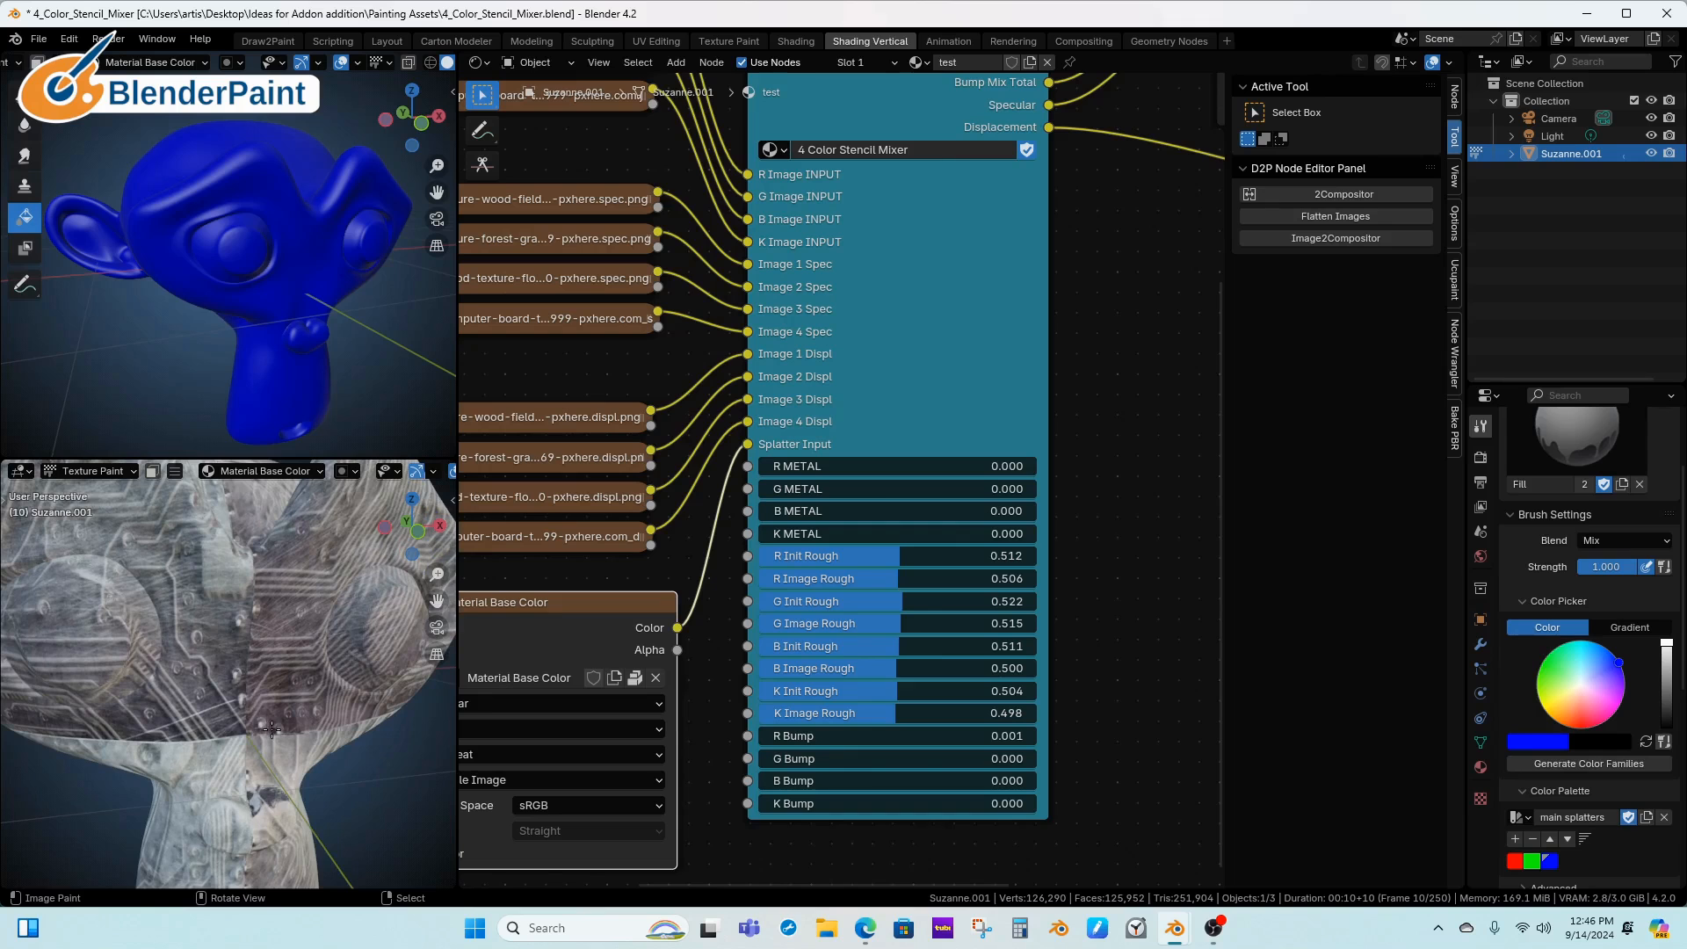
mouse_move(271, 728)
left_mouse_down("alt+shift")
mouse_move(300, 640)
mouse_move(353, 641)
mouse_move(331, 649)
left_mouse_up("alt+shift")
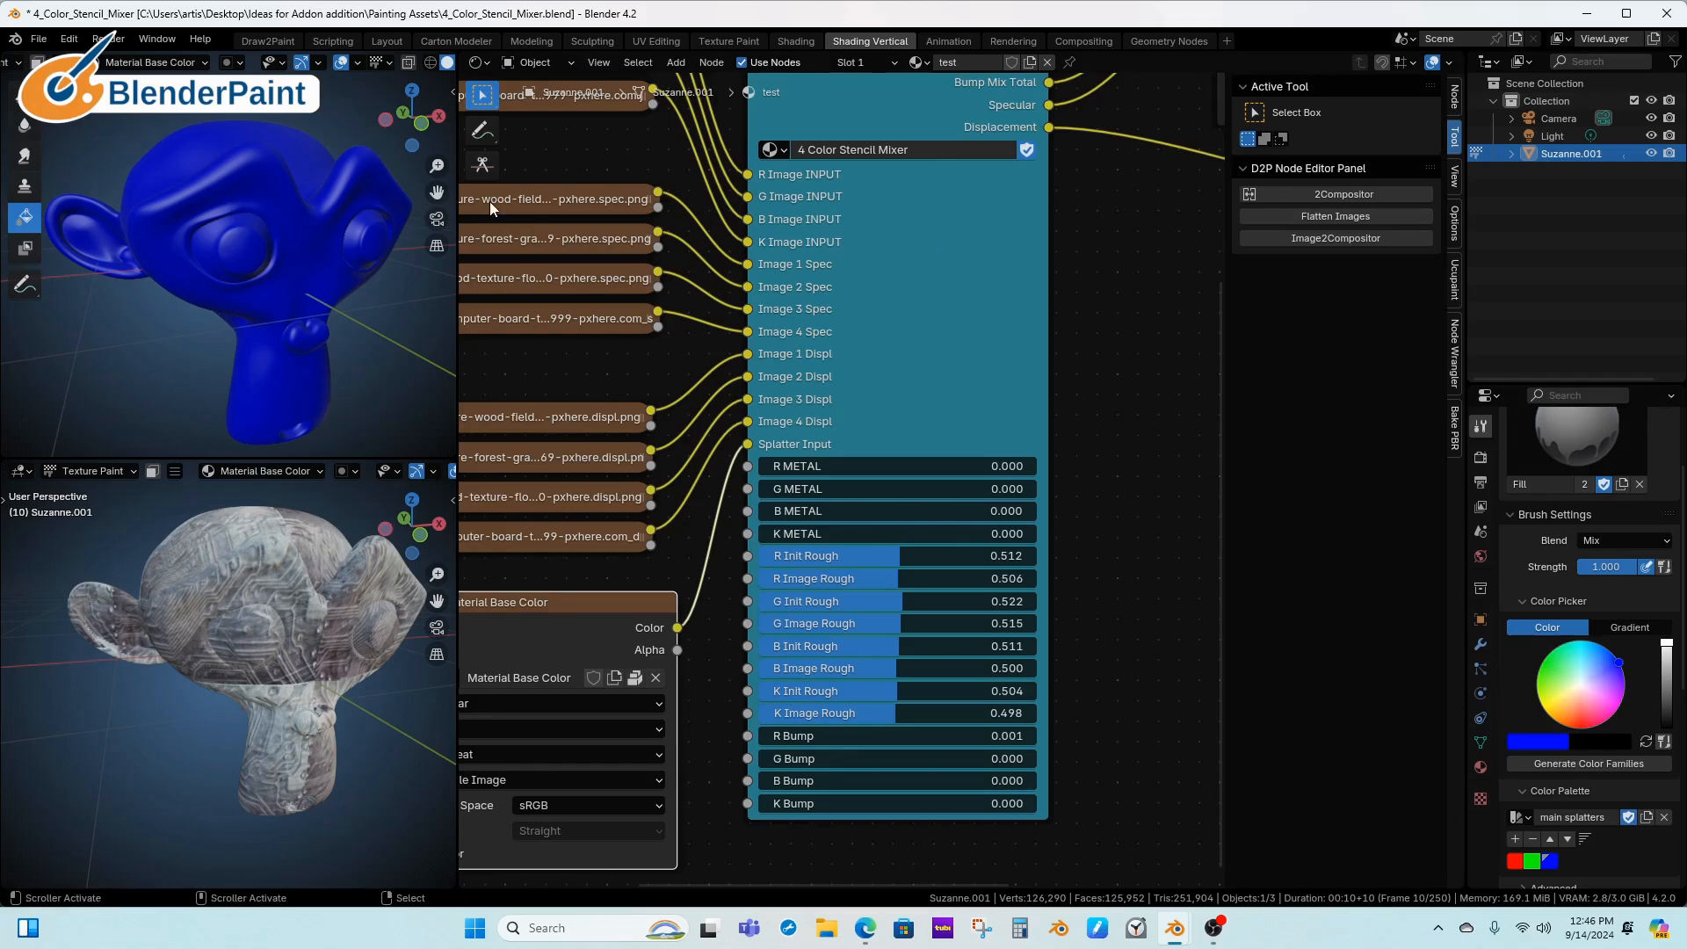
Switch to the Draw brush, review its Brush Mask texture settings, and return to the tool settings
left_click(24, 96)
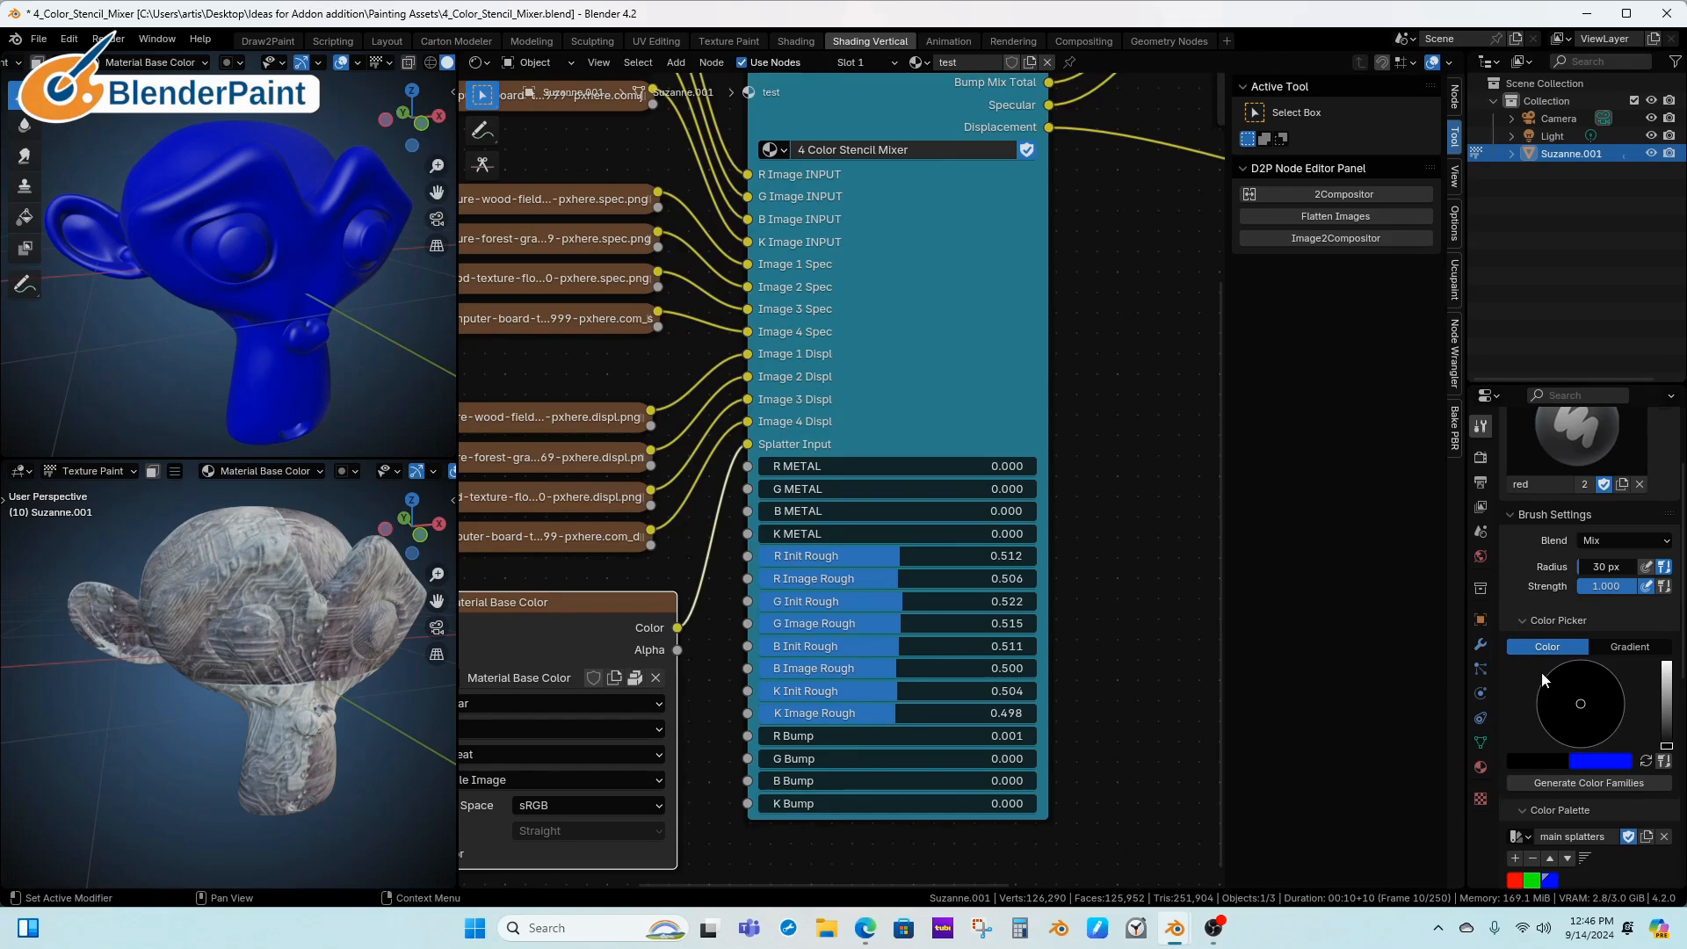
left_click(1481, 799)
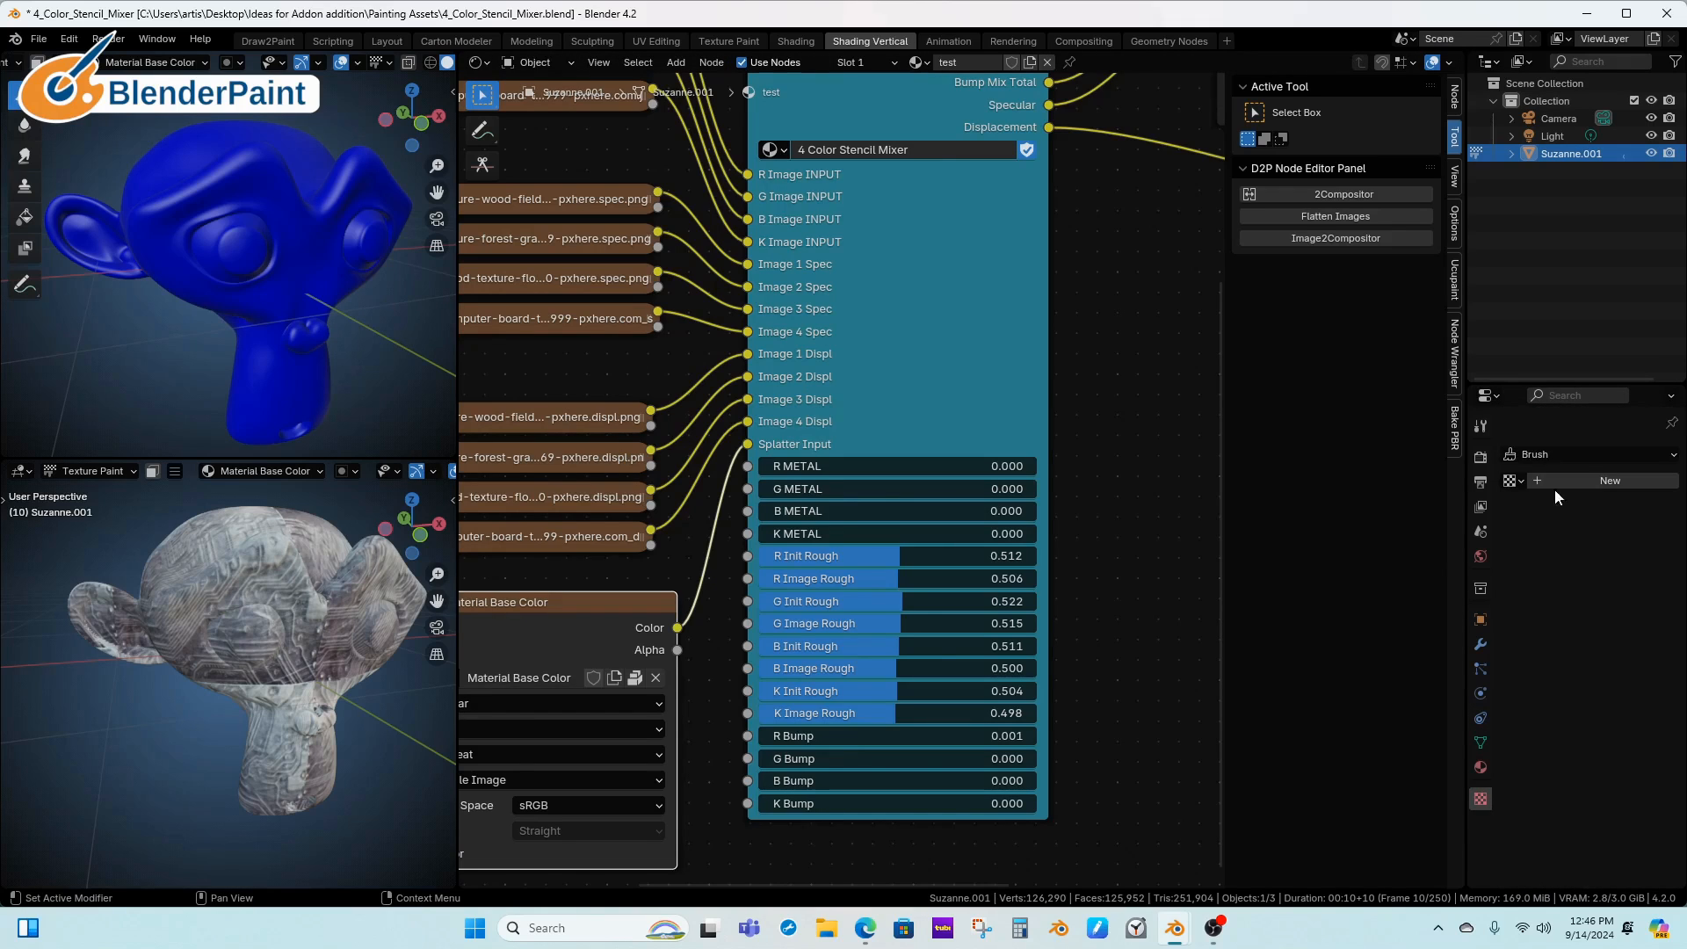
left_click(1547, 454)
left_click(1560, 517)
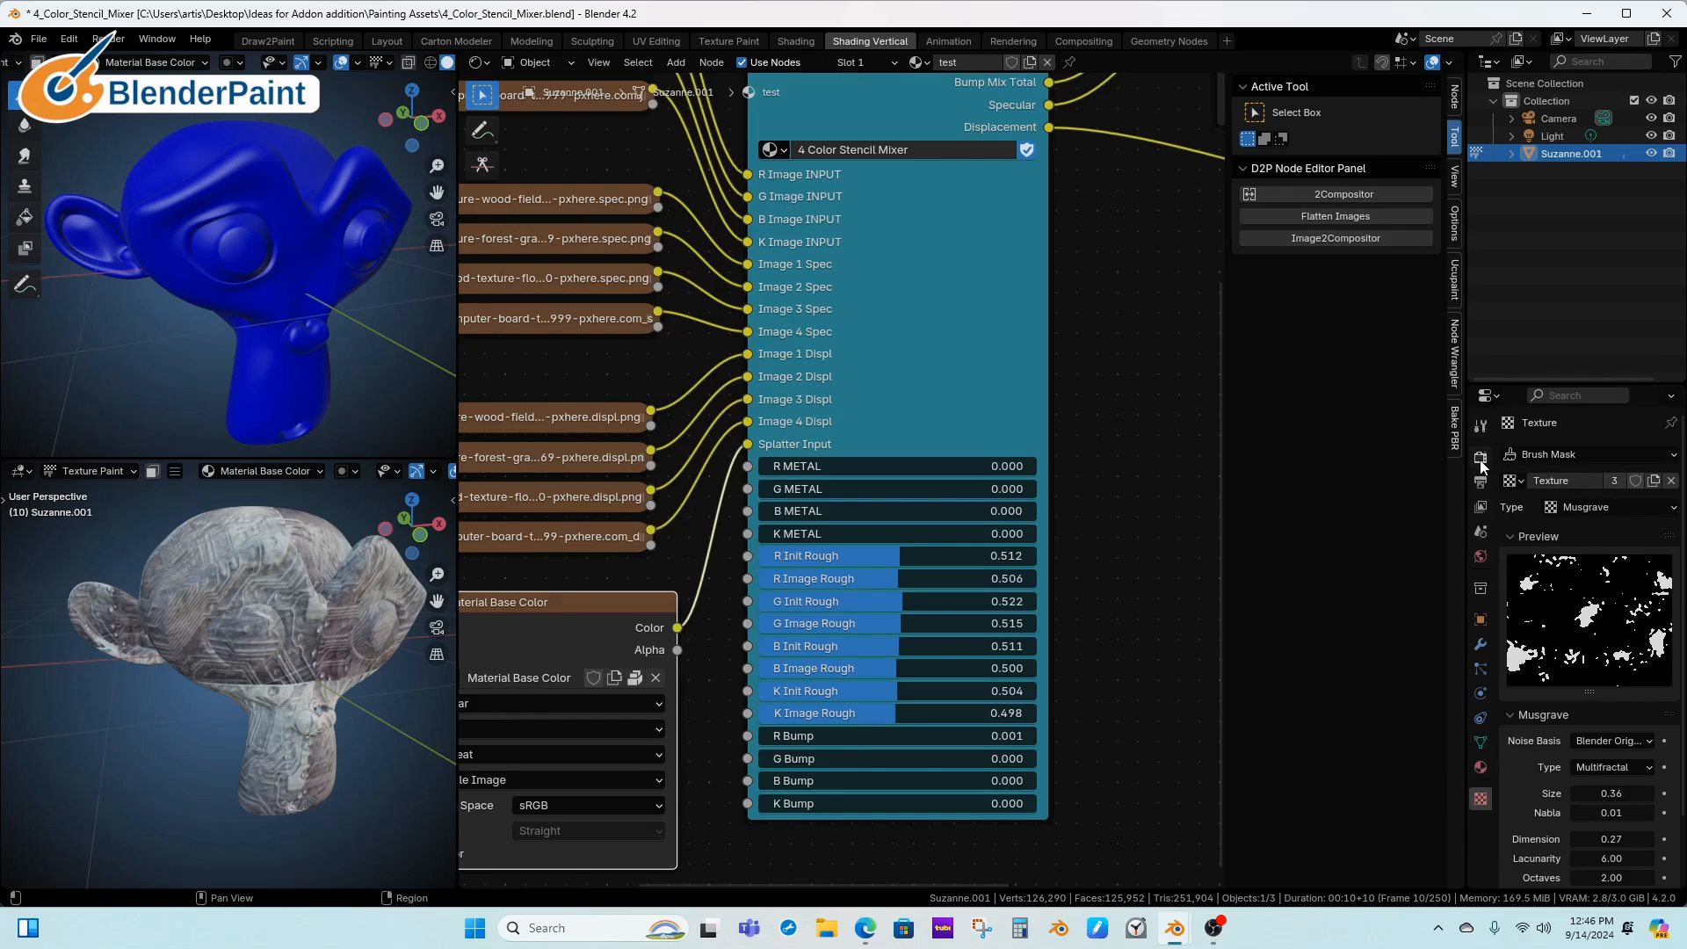
left_click(1480, 425)
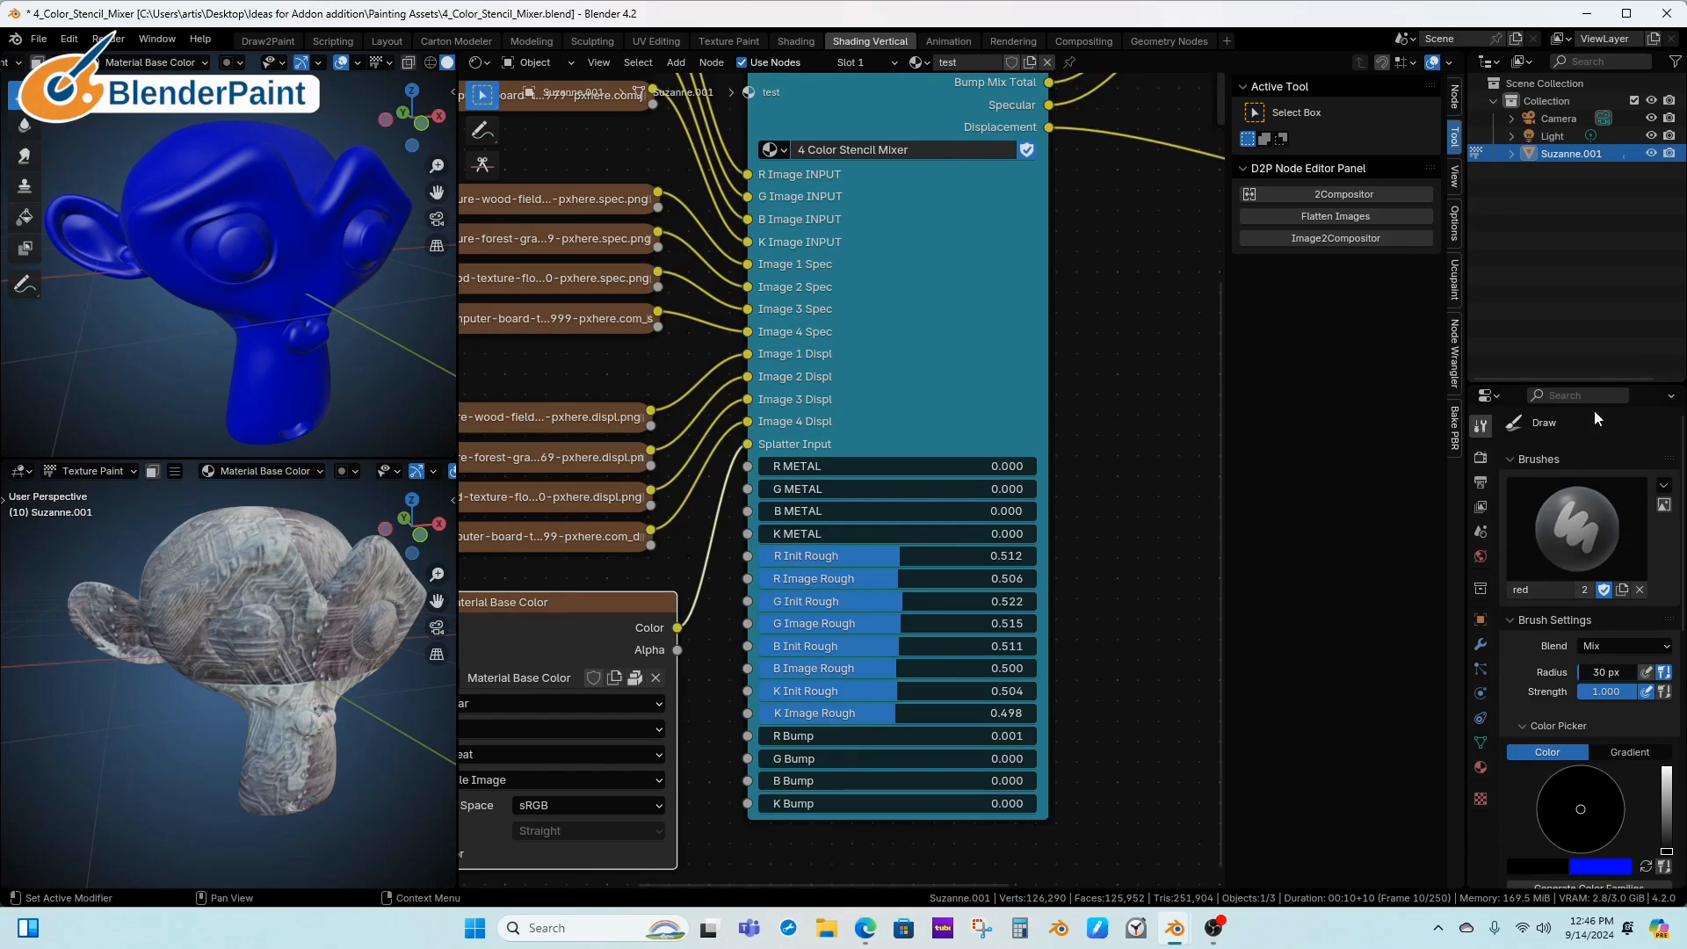
Enlarge the properties editor and paint black splatter over the monkey's eye area and neck
left_click_drag(1568, 382, 1567, 178)
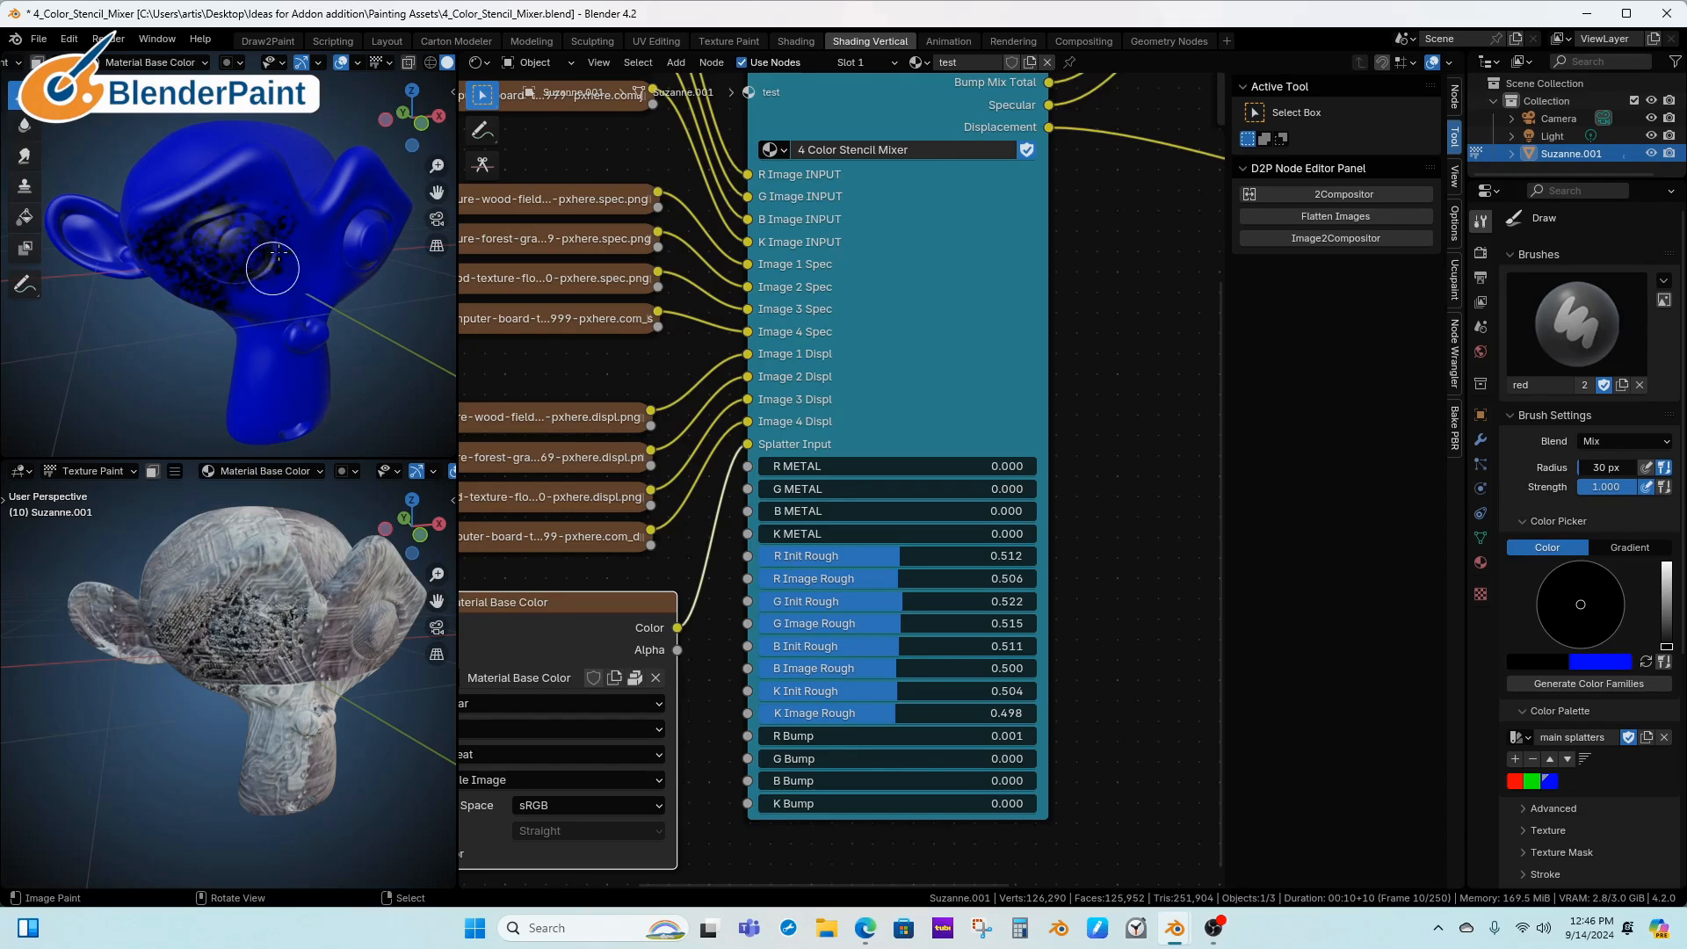
left_click_drag(243, 284, 291, 293)
left_click_drag(250, 346, 246, 419)
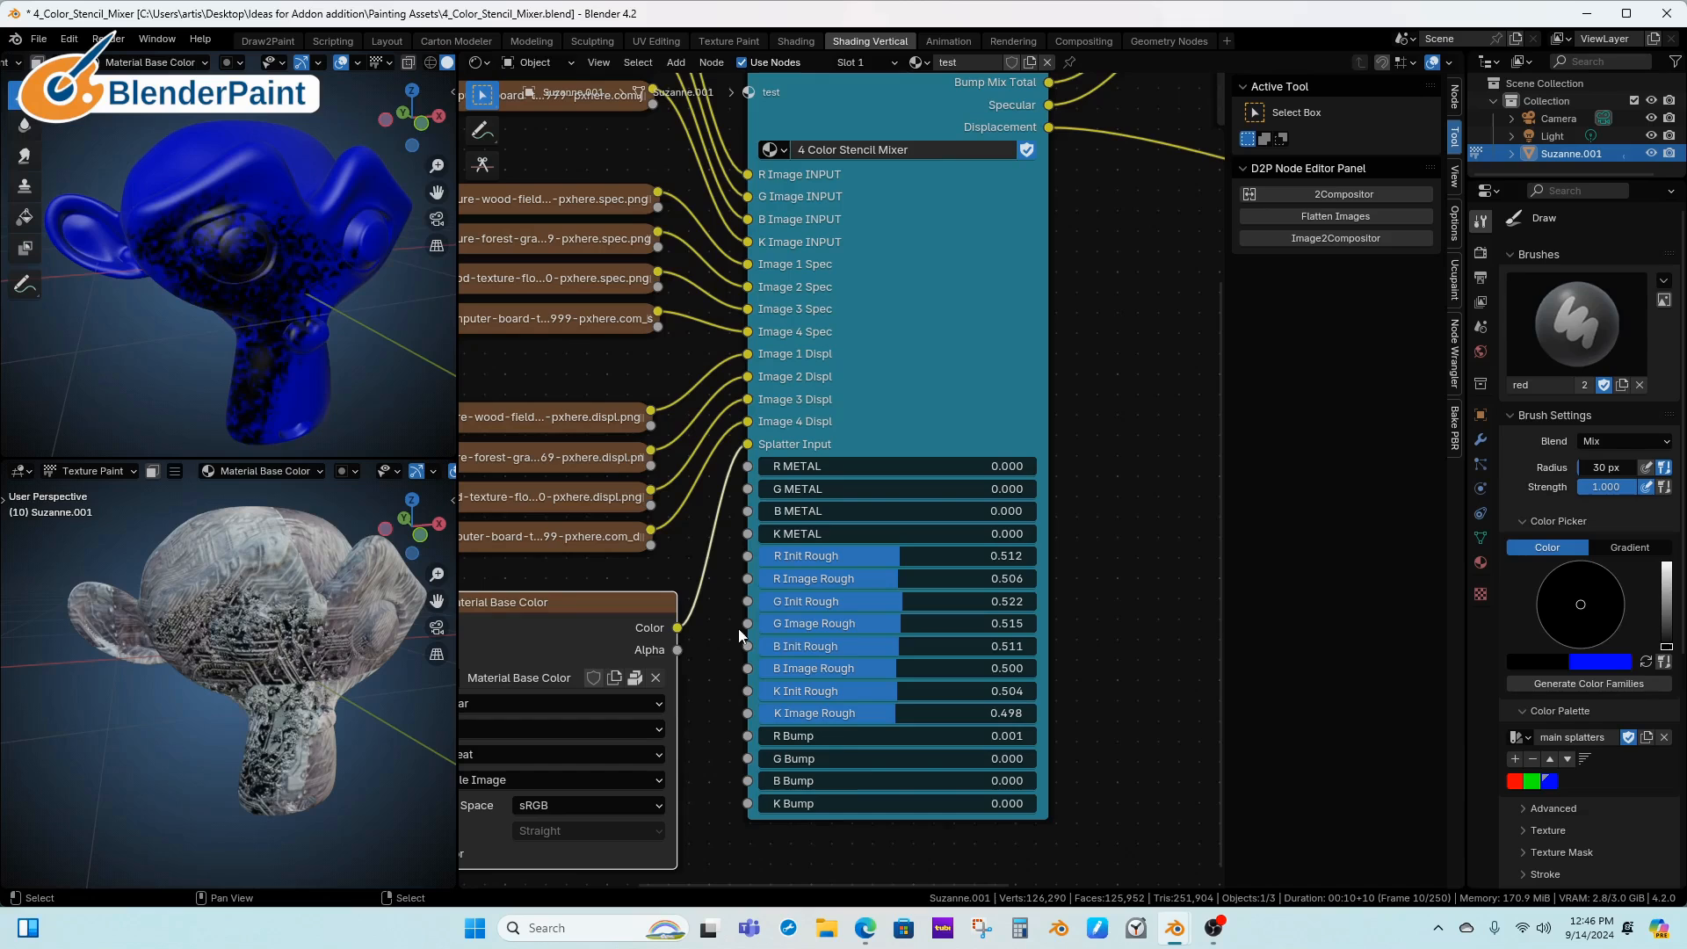
Paint red splatter over the monkey's face, neck and side of the head, enlarging the brush radius to 79 px
left_click(1517, 784)
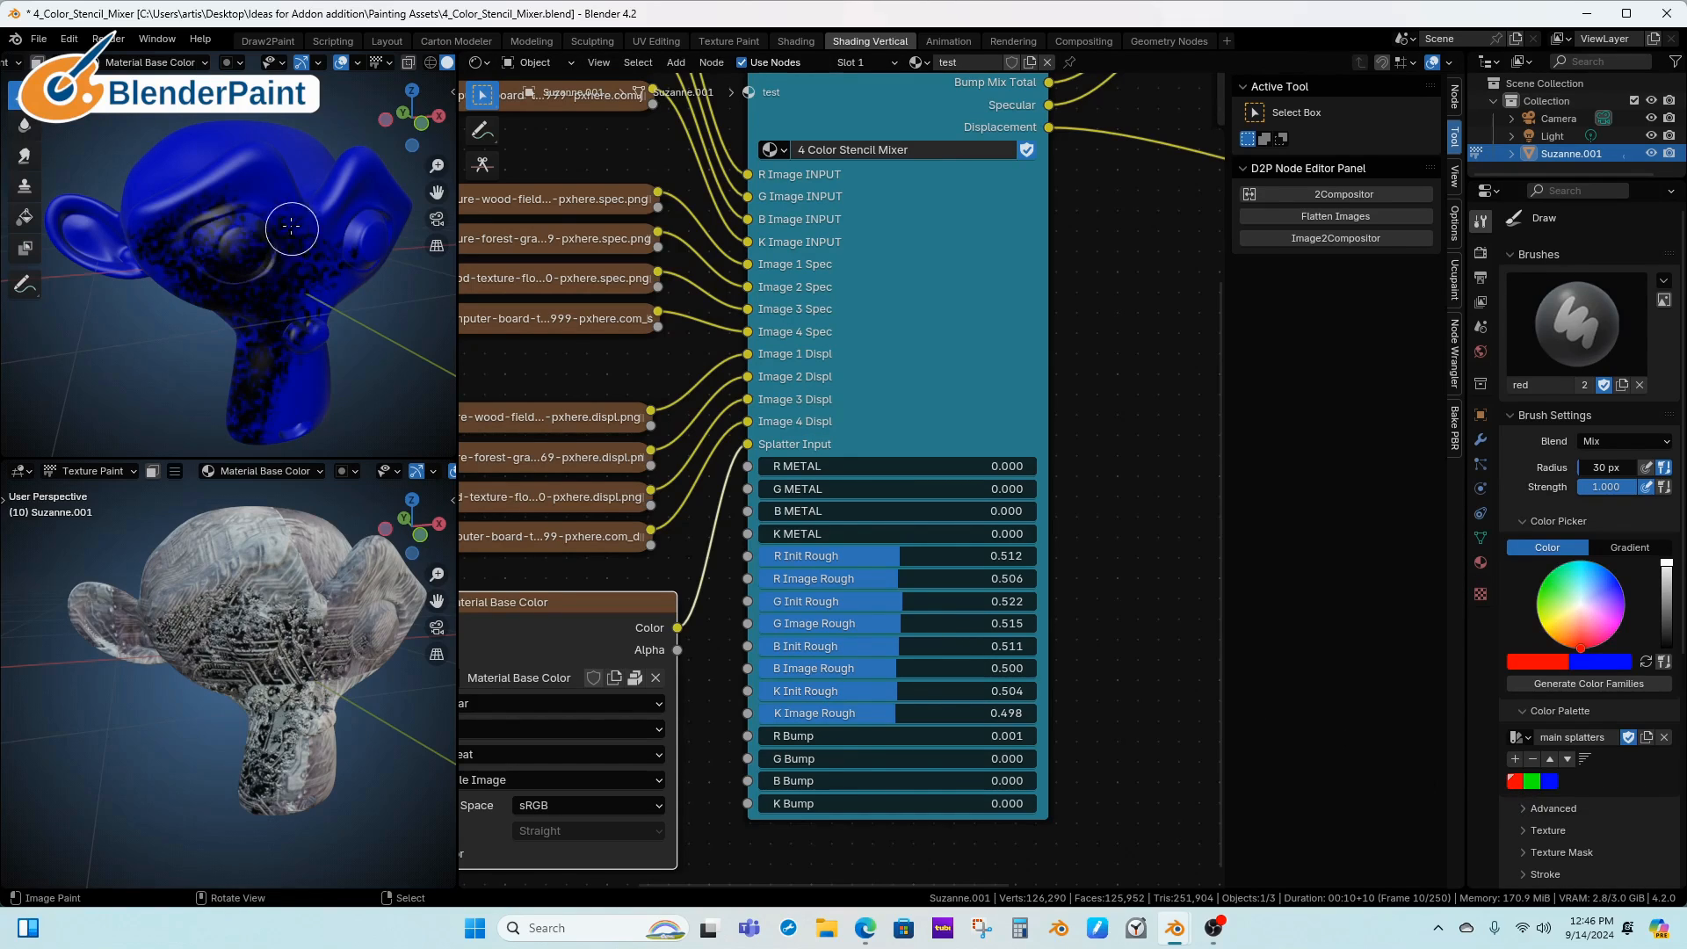
mouse_move(291, 227)
left_mouse_down()
mouse_move(224, 184)
mouse_move(301, 217)
mouse_move(279, 230)
mouse_move(312, 290)
mouse_move(369, 234)
mouse_move(330, 284)
left_mouse_up()
middle_click_drag(346, 404, 218, 313)
mouse_move(220, 290)
left_mouse_down()
mouse_move(228, 421)
mouse_move(244, 336)
mouse_move(237, 378)
mouse_move(255, 352)
left_mouse_up()
key("f")
left_click(278, 378)
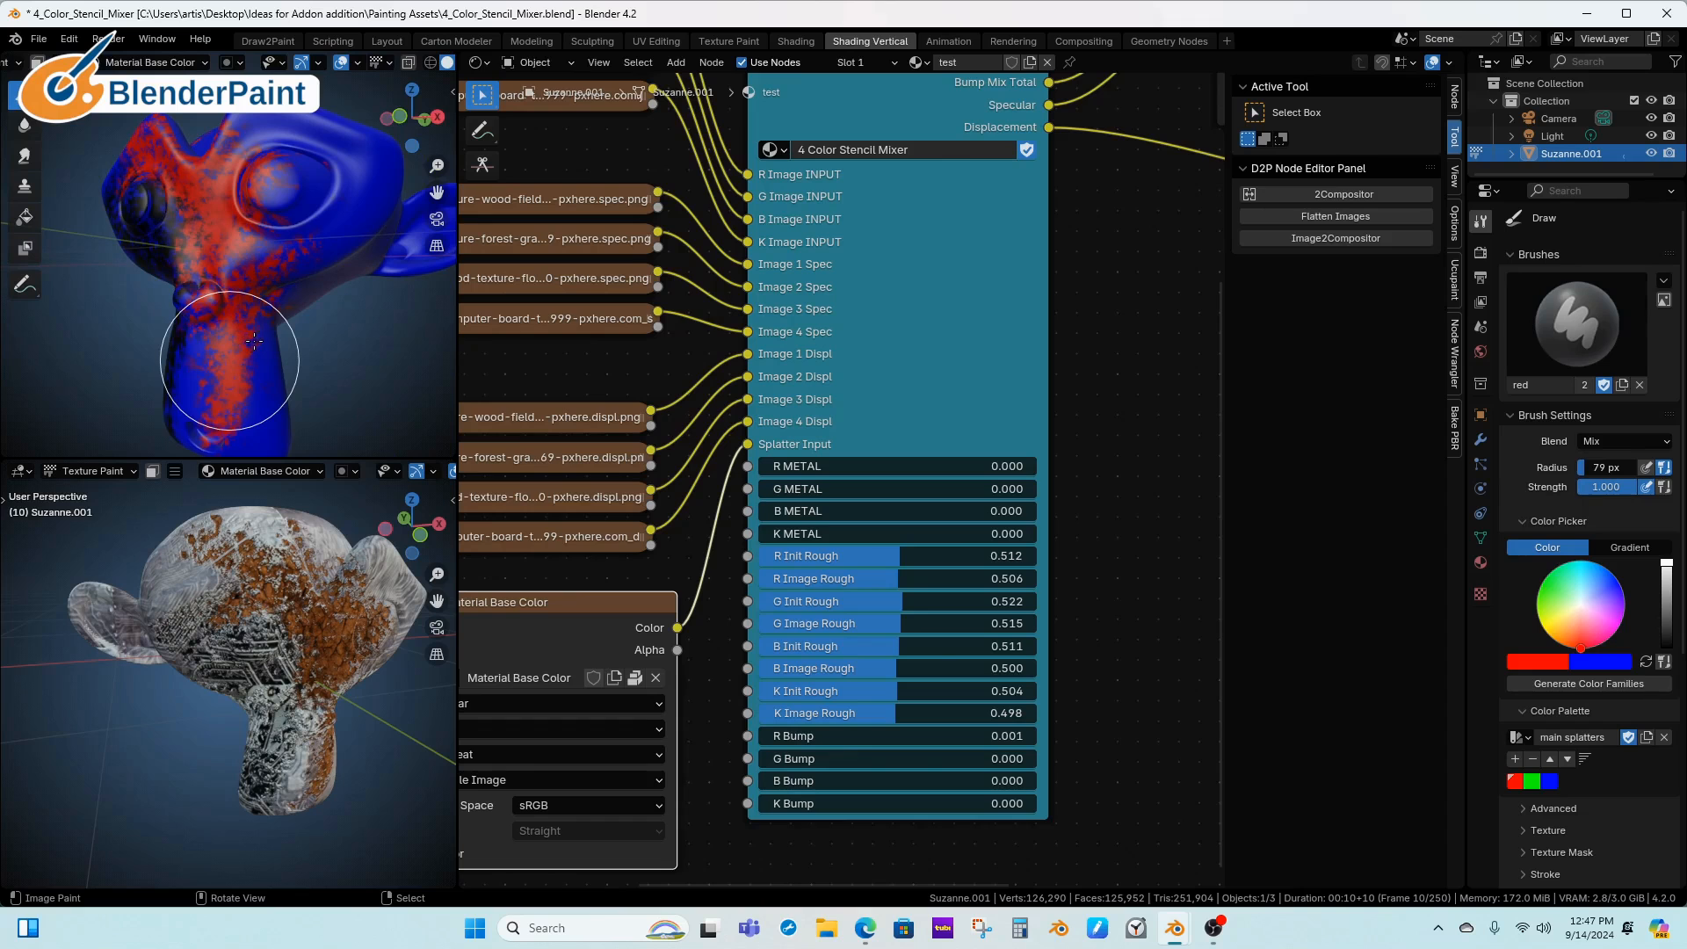
middle_click_drag(290, 321, 315, 252)
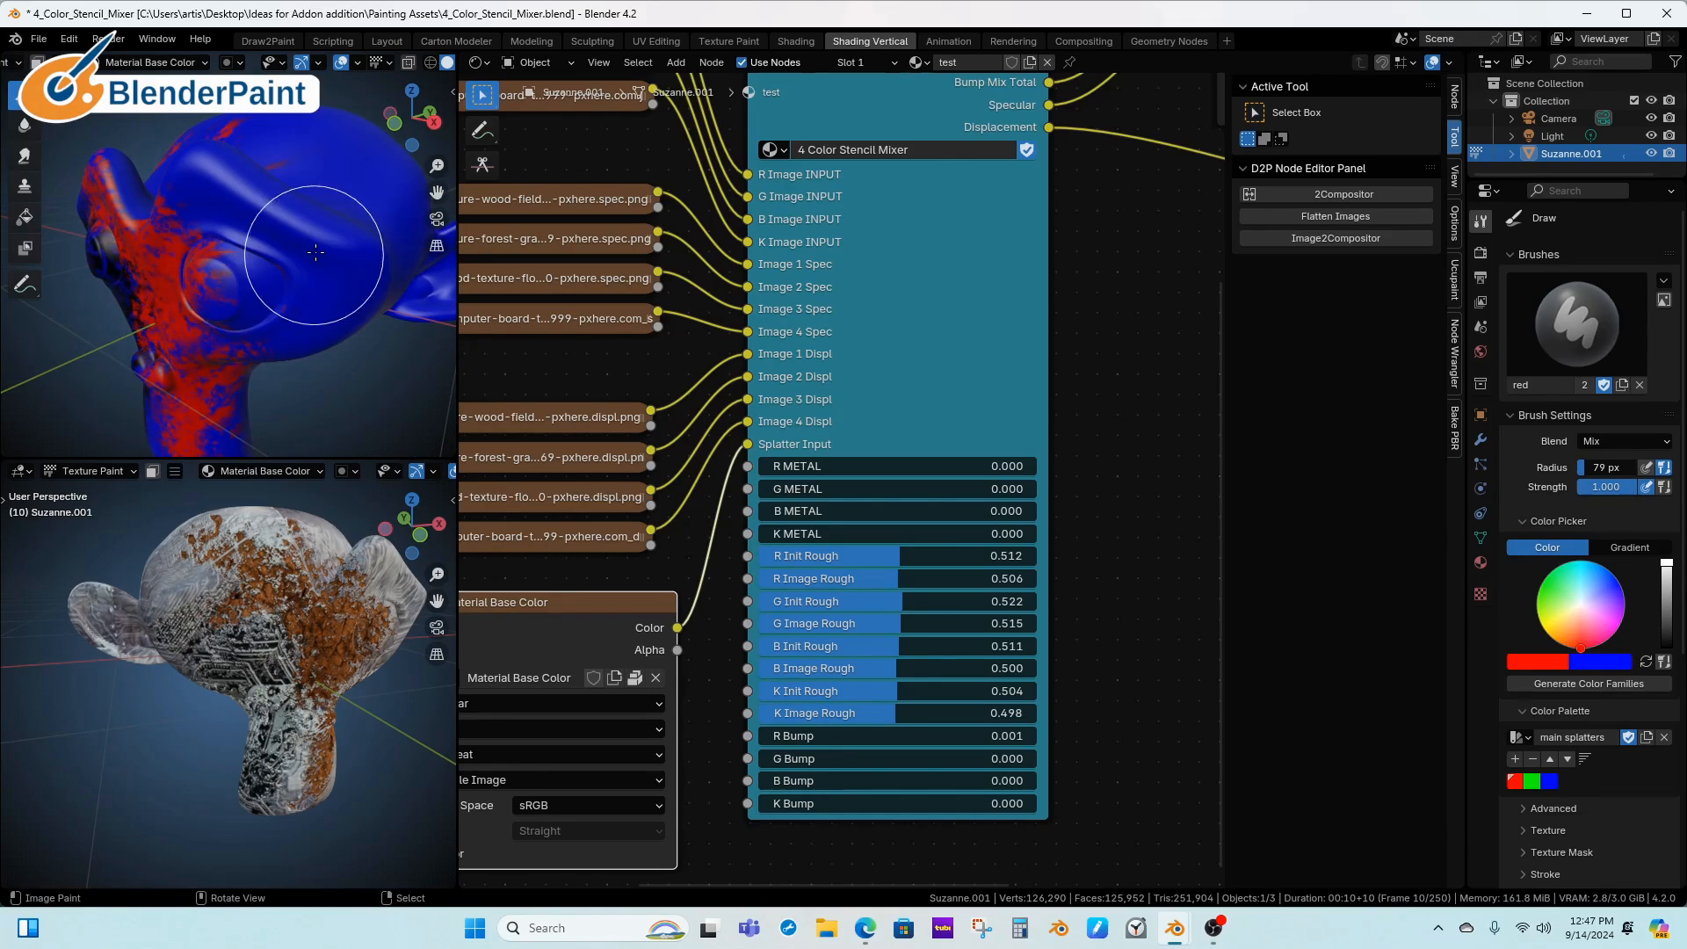
middle_click_drag(332, 195, 300, 251)
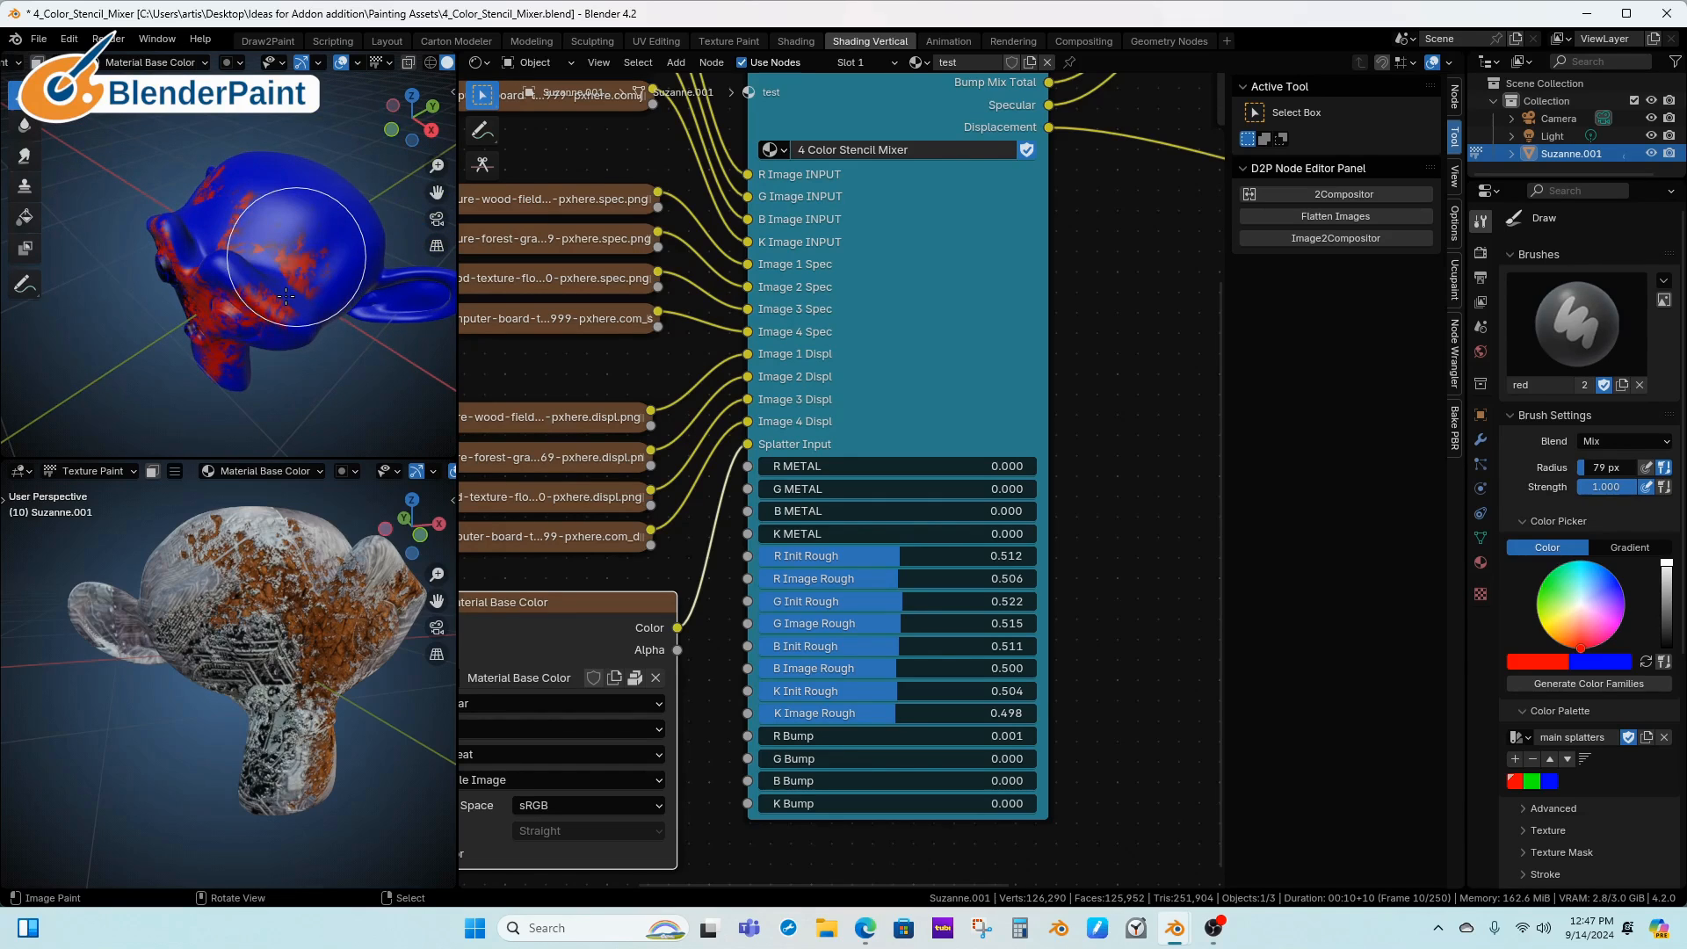
middle_click_drag(365, 331, 432, 330)
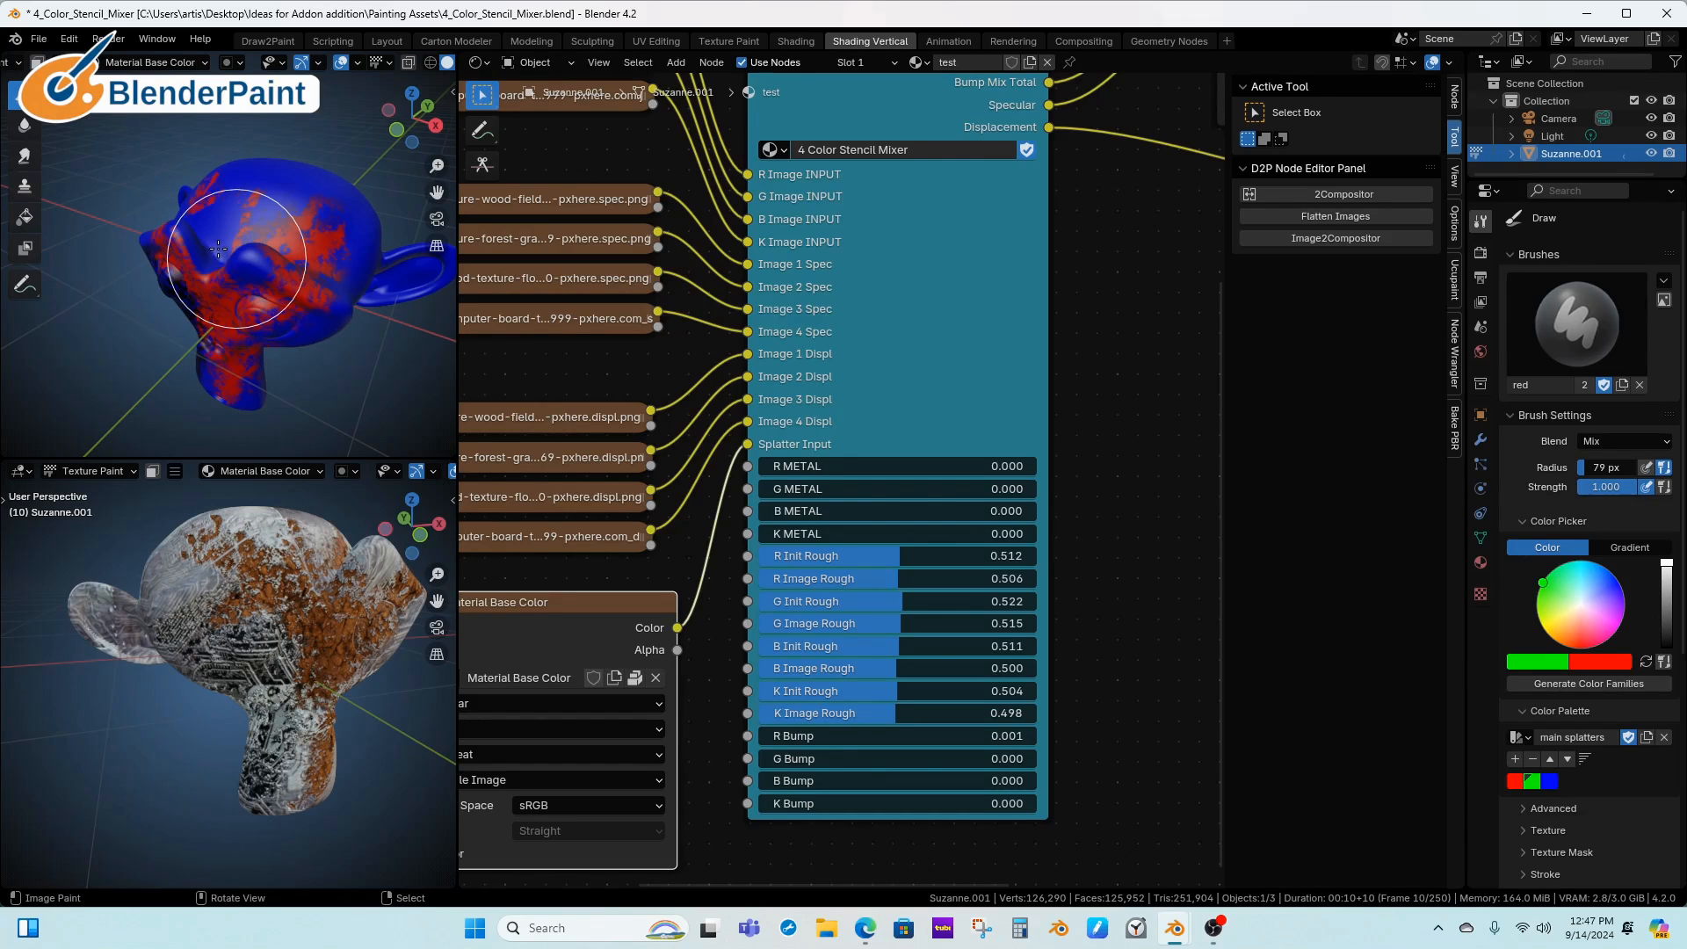
Dab green splatter around the monkey's brow and set the brush radius to 51 px
left_click(239, 268)
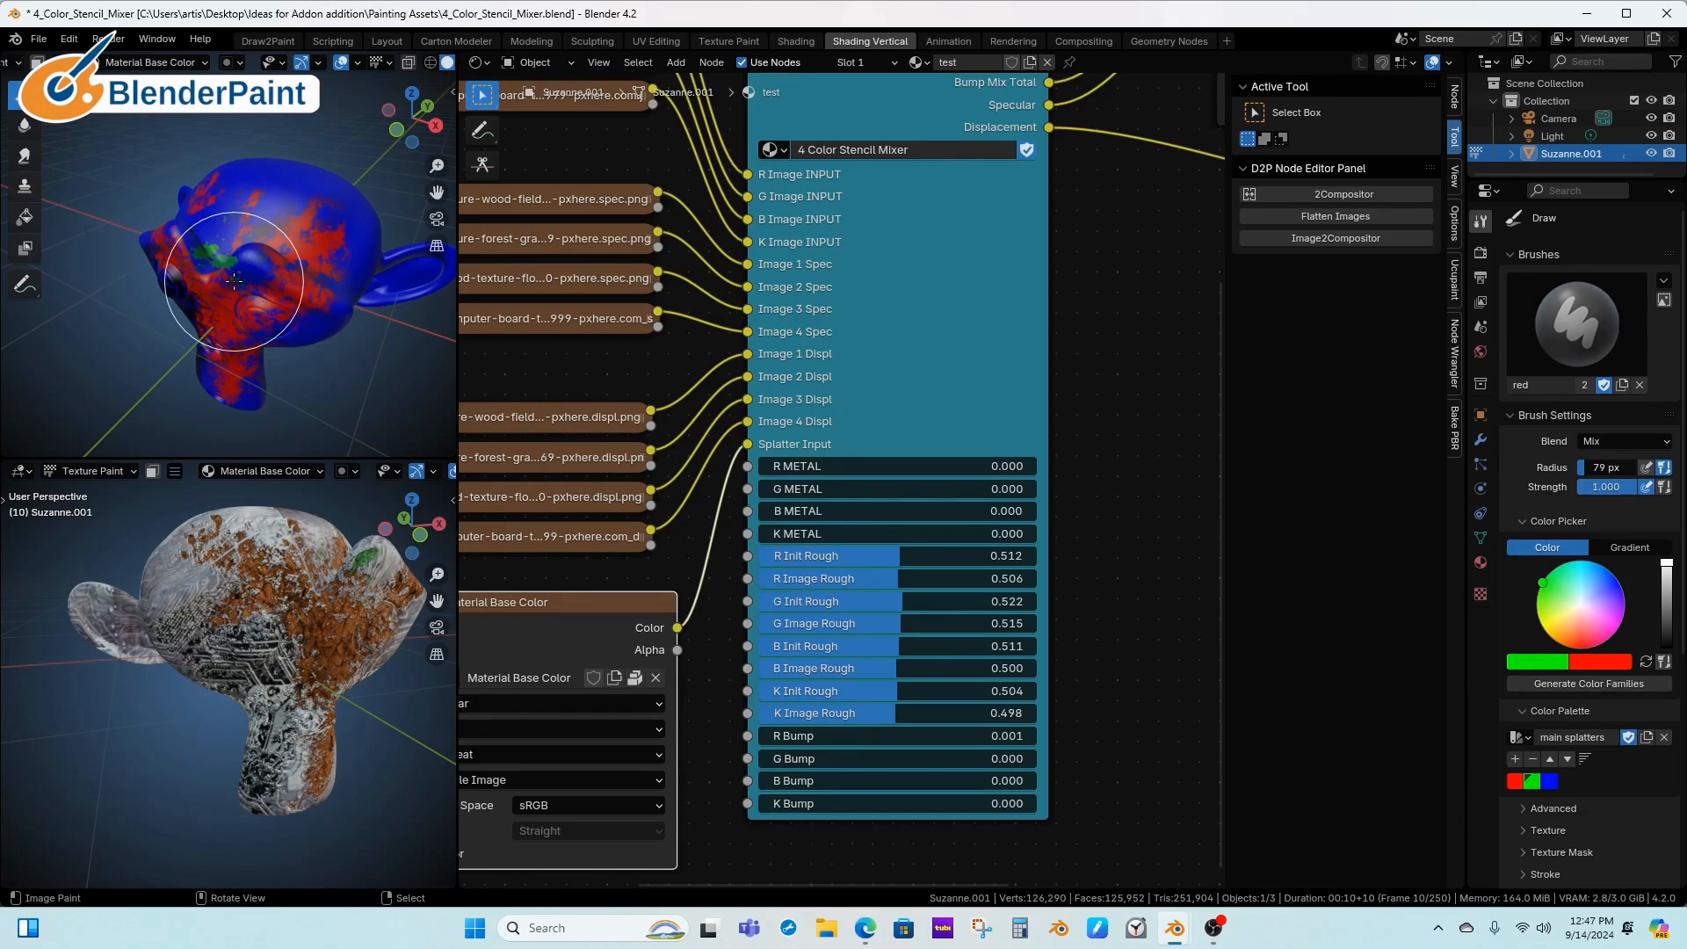
middle_click_drag(247, 292, 304, 294)
mouse_move(303, 295)
middle_mouse_down("shift")
mouse_move(300, 318)
mouse_move(326, 269)
middle_mouse_up("shift")
key("f")
left_click(278, 313)
middle_click_drag(228, 301, 314, 230)
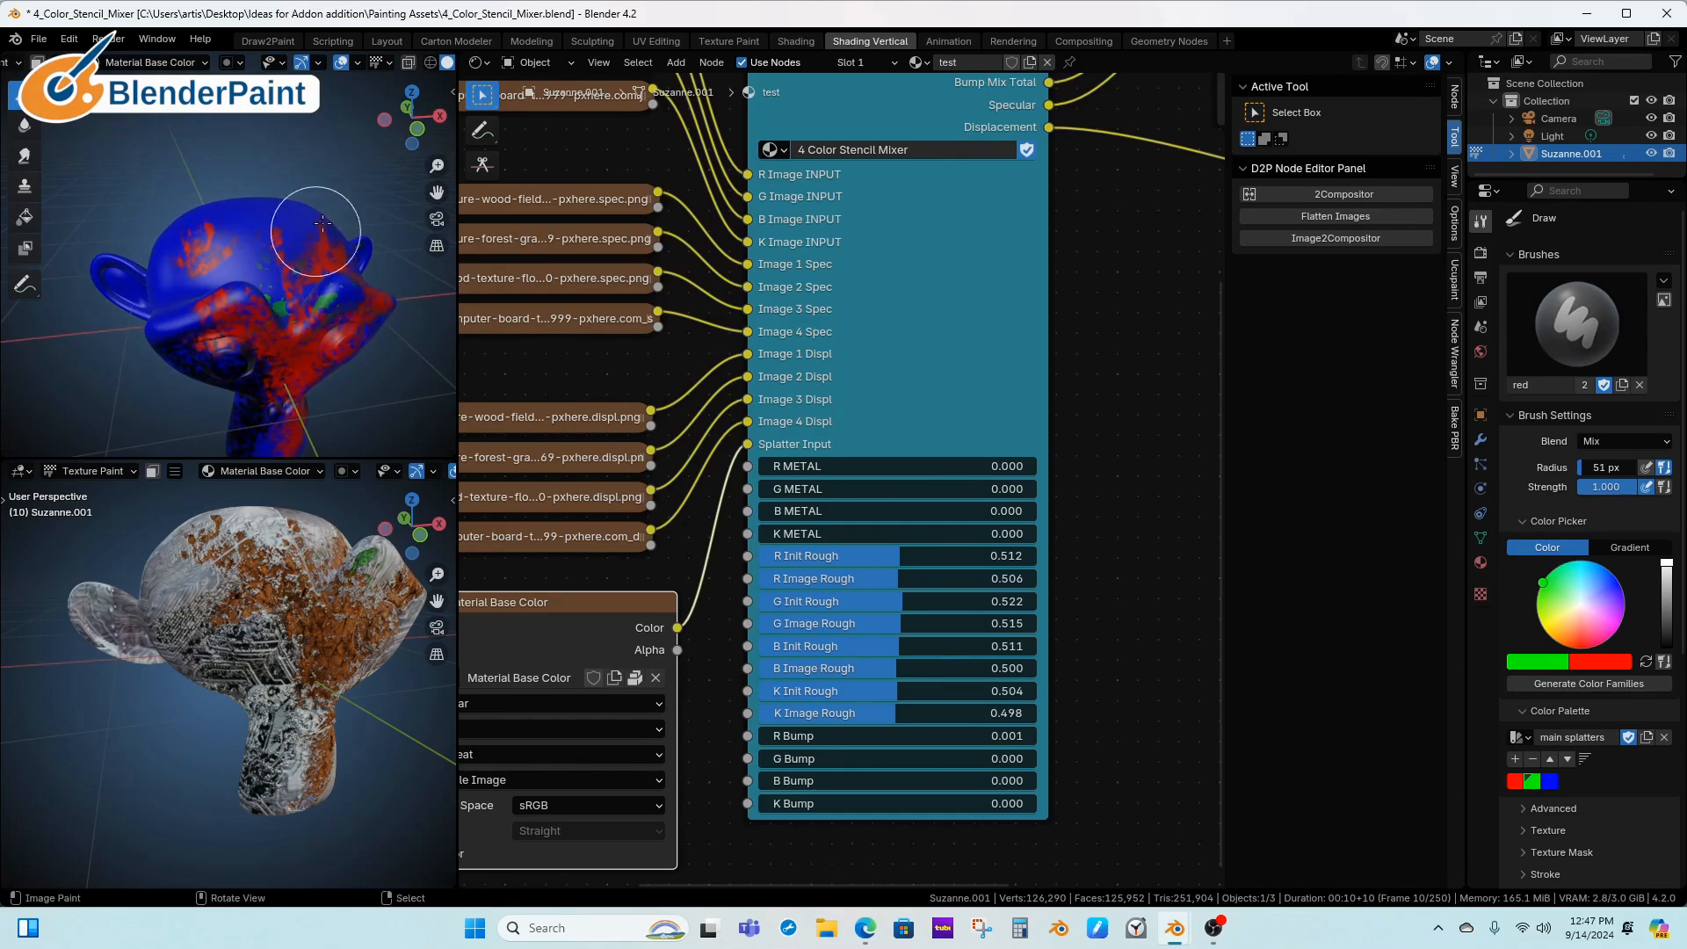
Enable Cavity Mask in the texture paint masking settings
scroll(353, 64, "down", 3)
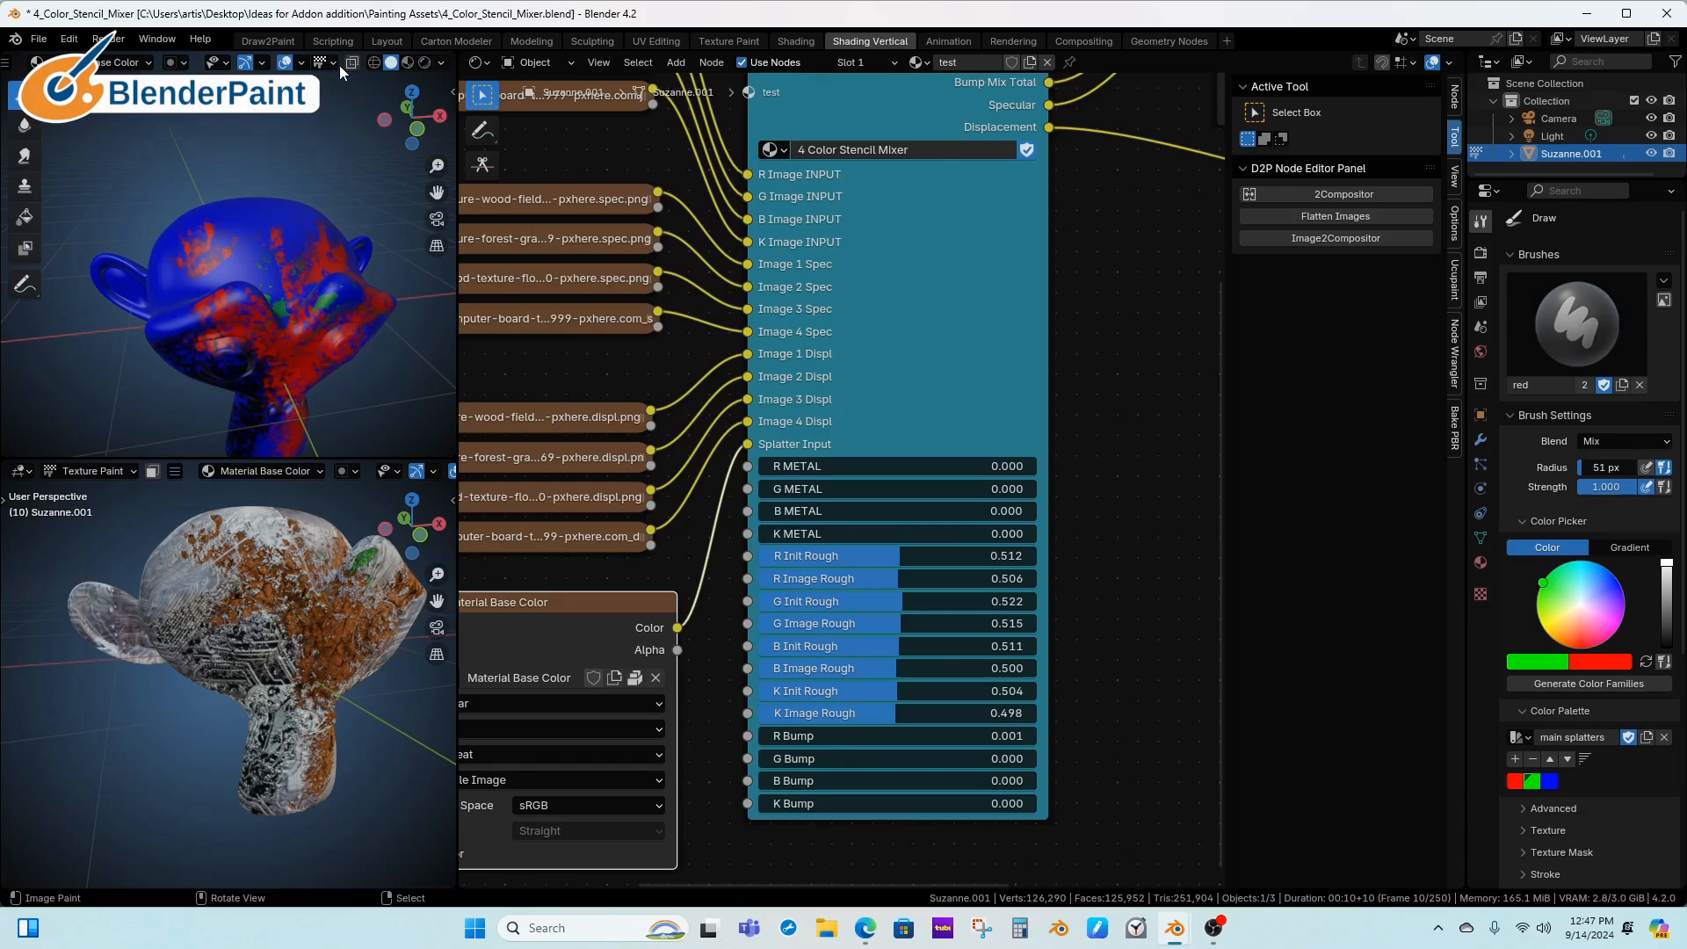
left_click(176, 63)
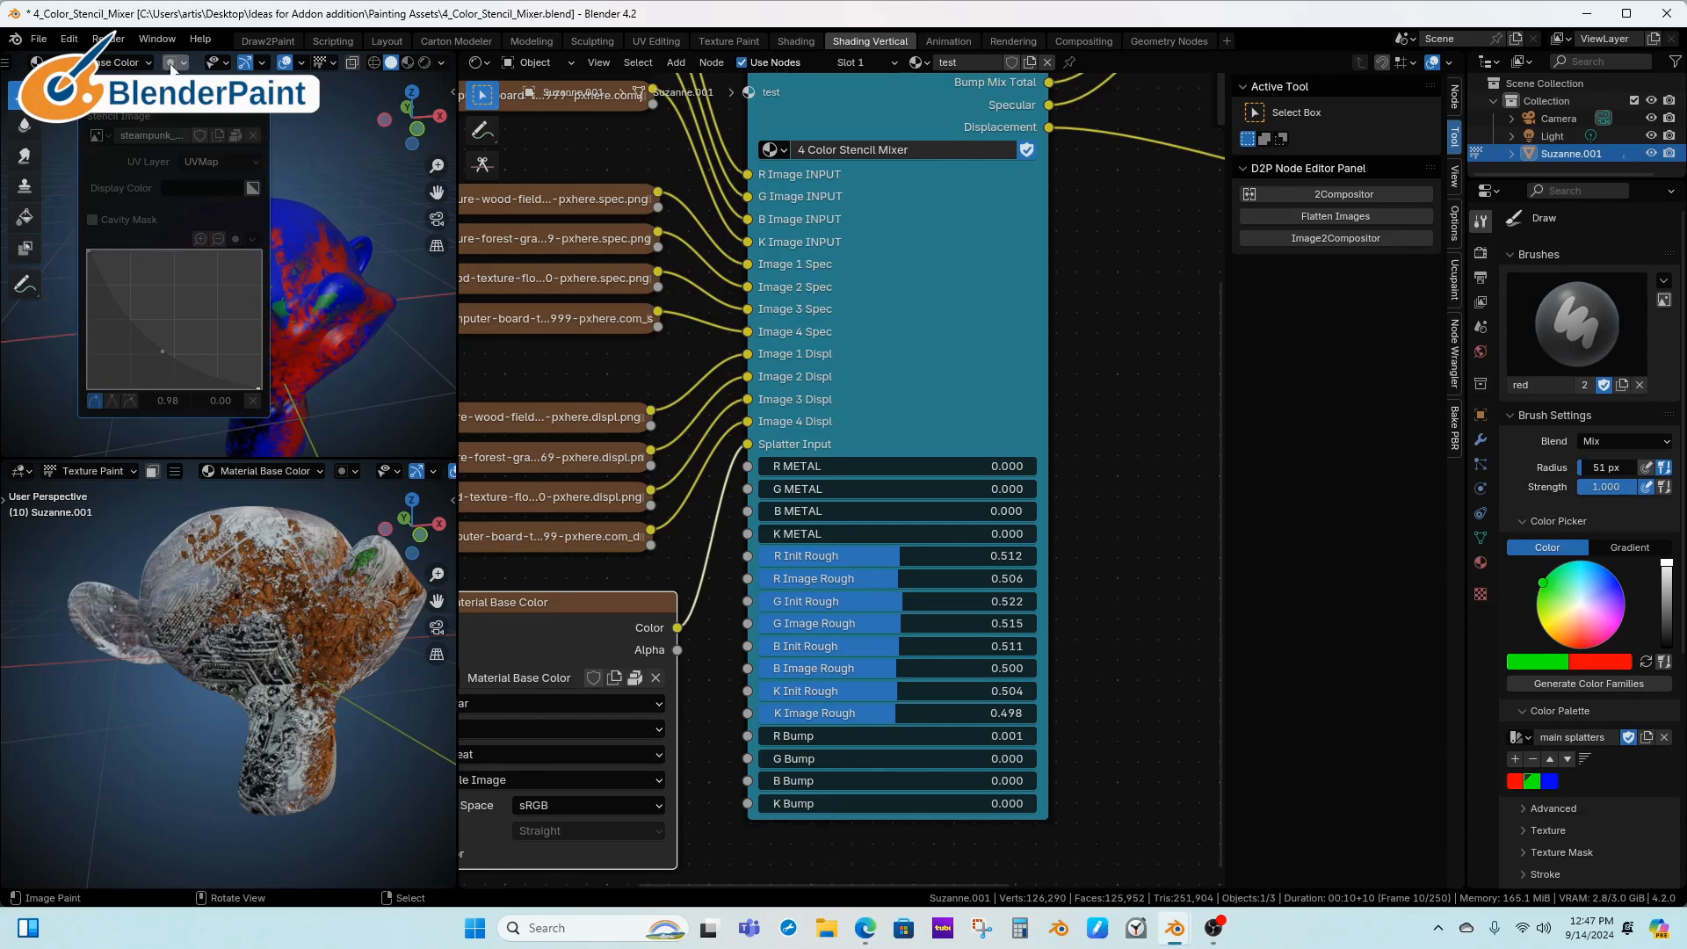
left_click(90, 220)
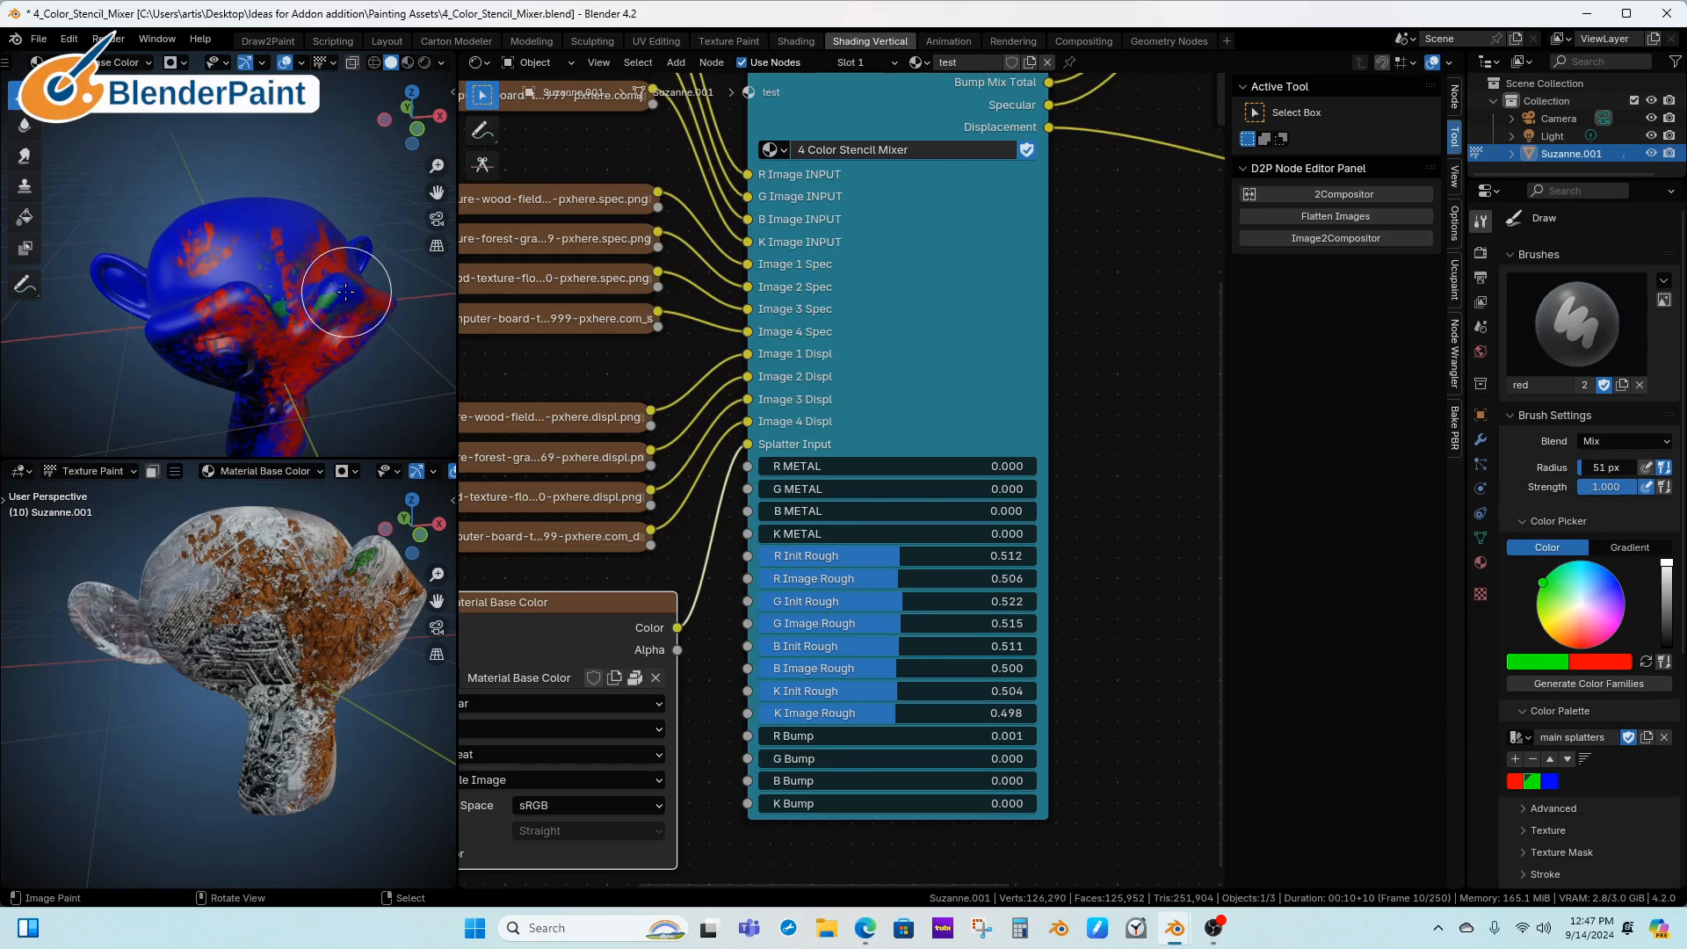
Paint green splatter through the cavity mask over the monkey's face, the side of the head and the neck
mouse_move(204, 313)
left_mouse_down()
mouse_move(167, 315)
mouse_move(360, 304)
left_mouse_up()
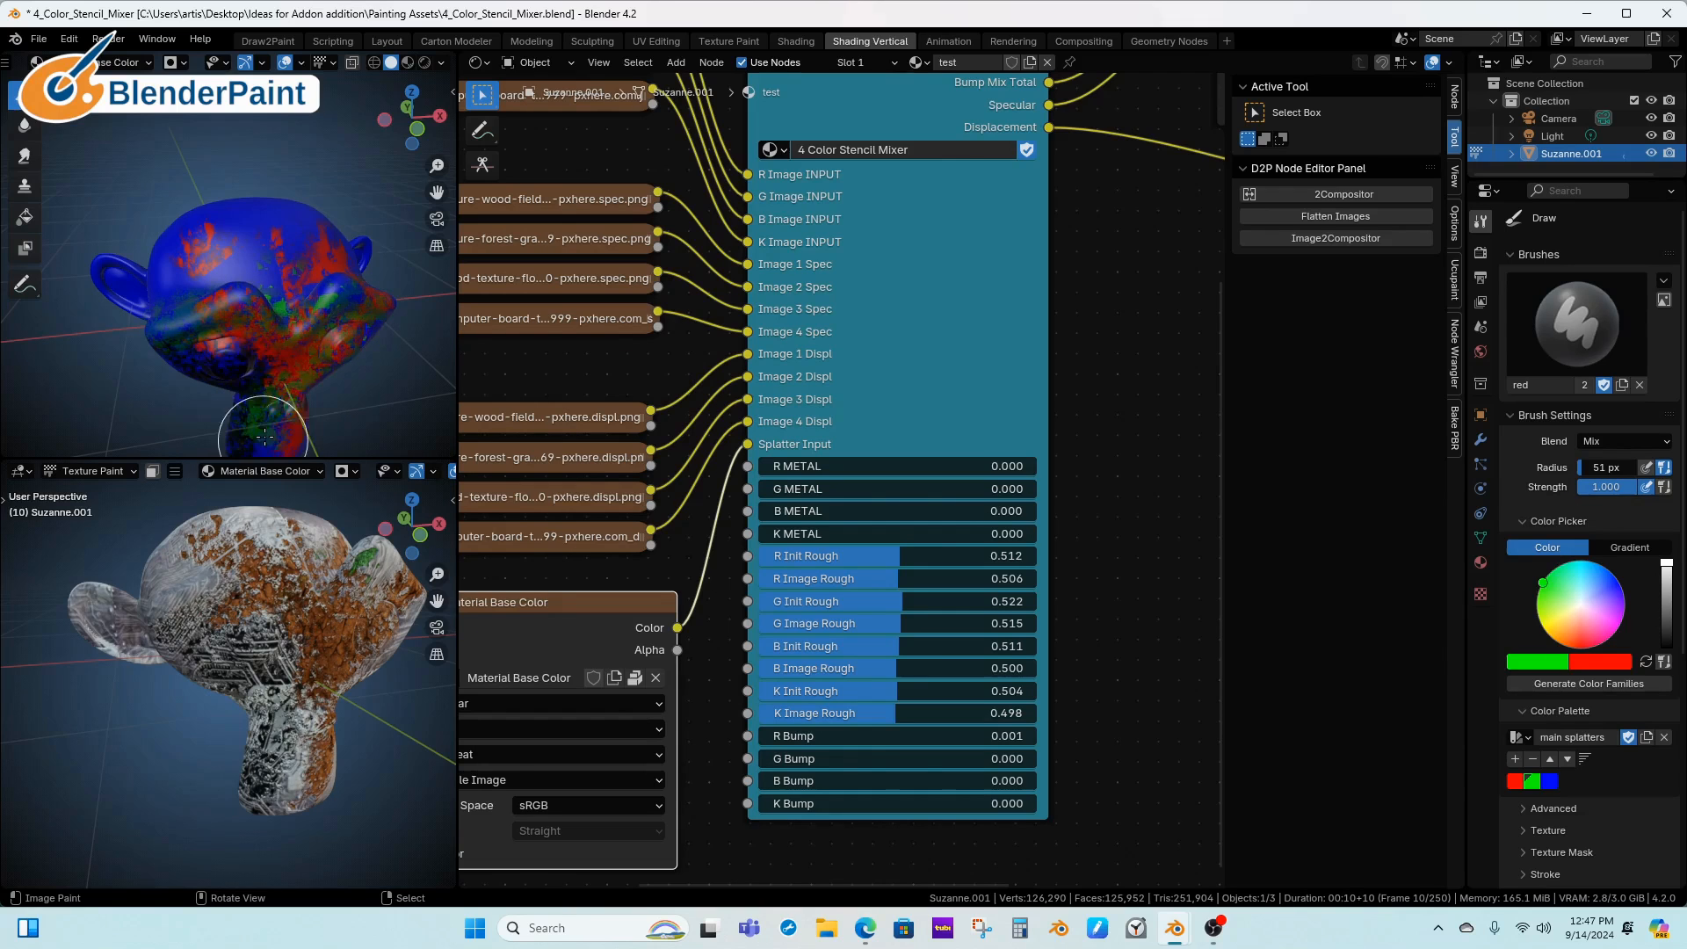
mouse_move(365, 365)
middle_mouse_down()
mouse_move(369, 321)
mouse_move(283, 324)
middle_mouse_up()
mouse_move(170, 331)
left_mouse_down()
mouse_move(161, 298)
mouse_move(339, 231)
mouse_move(263, 321)
left_mouse_up()
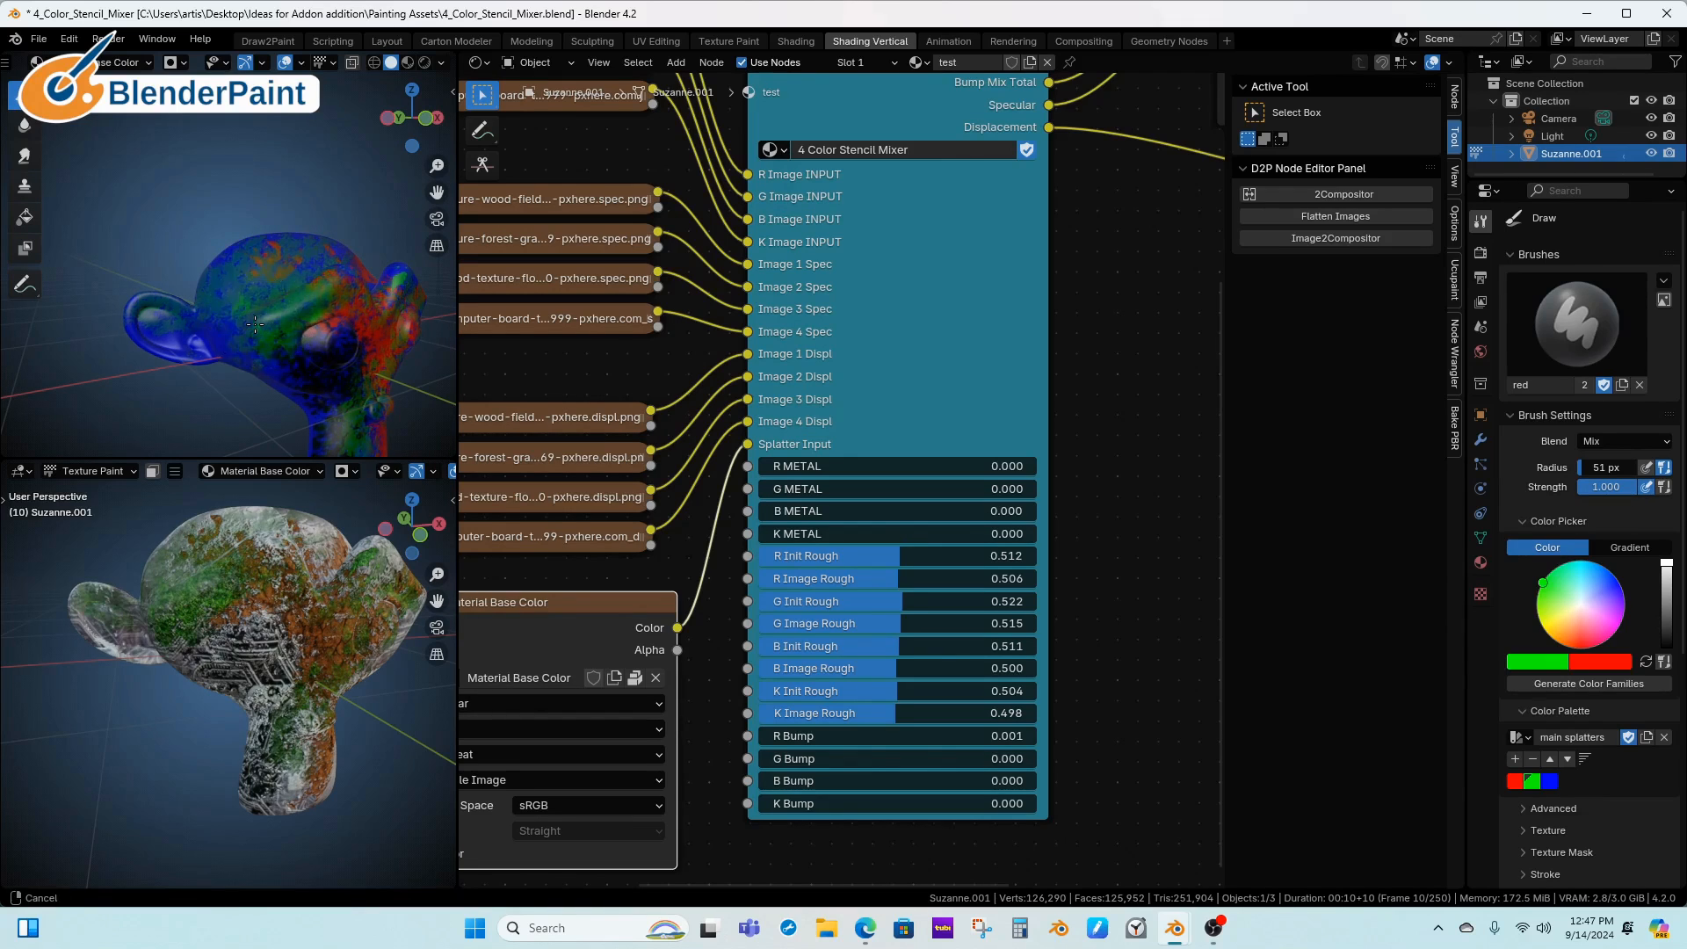
middle_click_drag(254, 325, 294, 275, "shift")
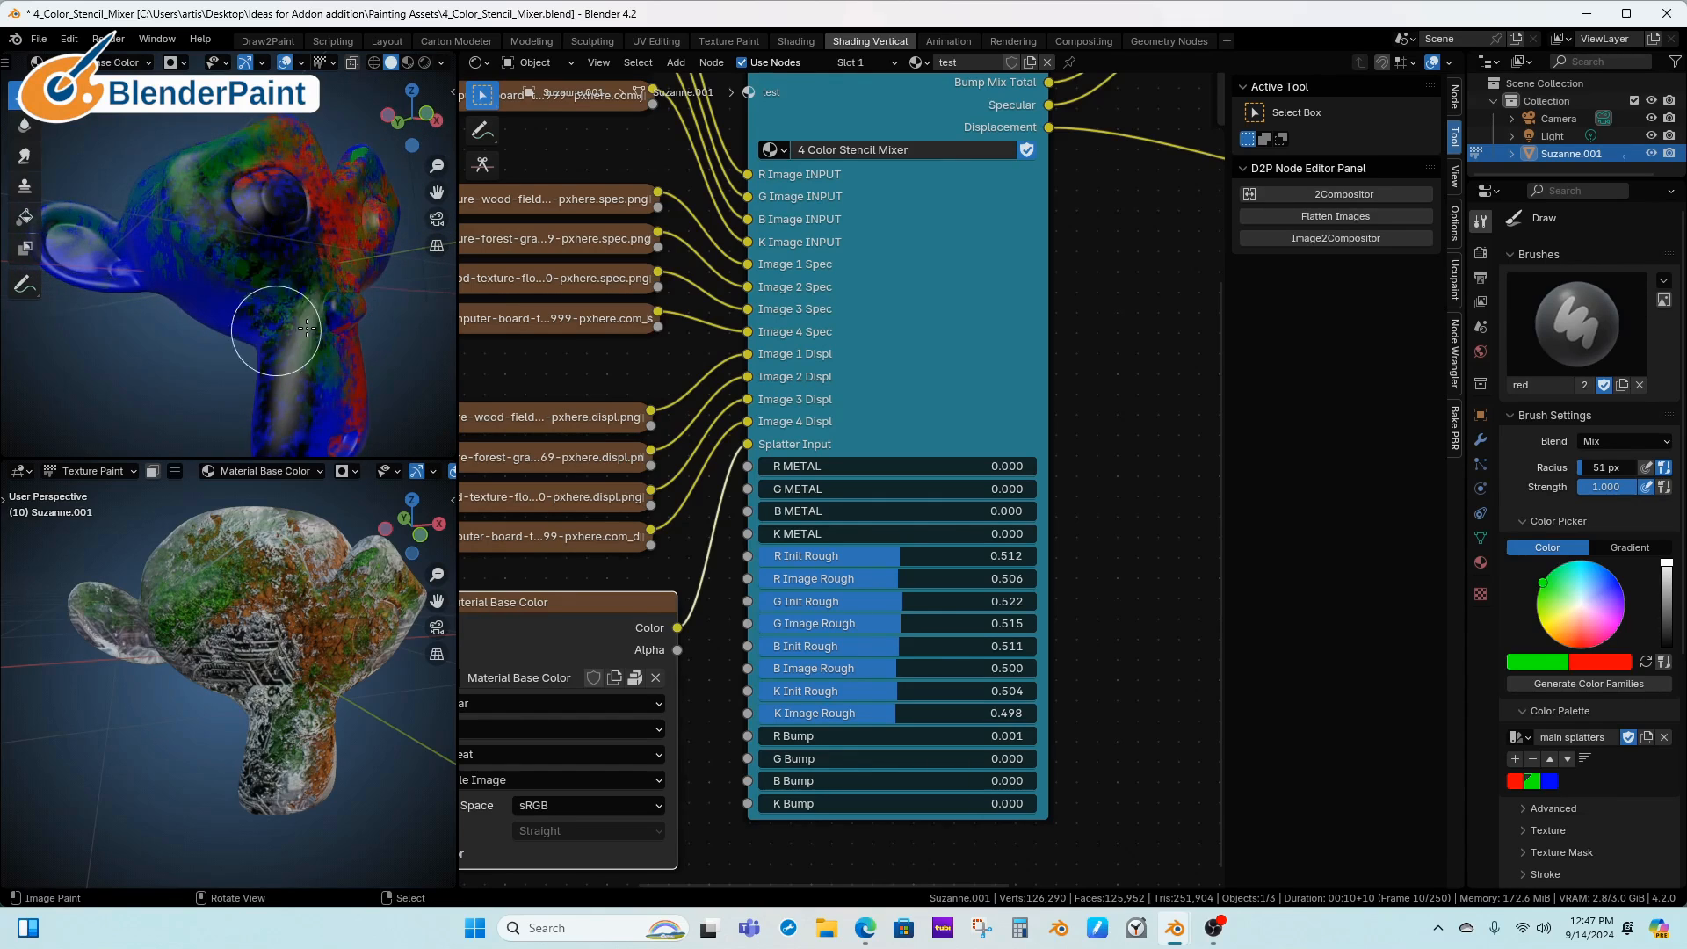
scroll(306, 328, "up", 4)
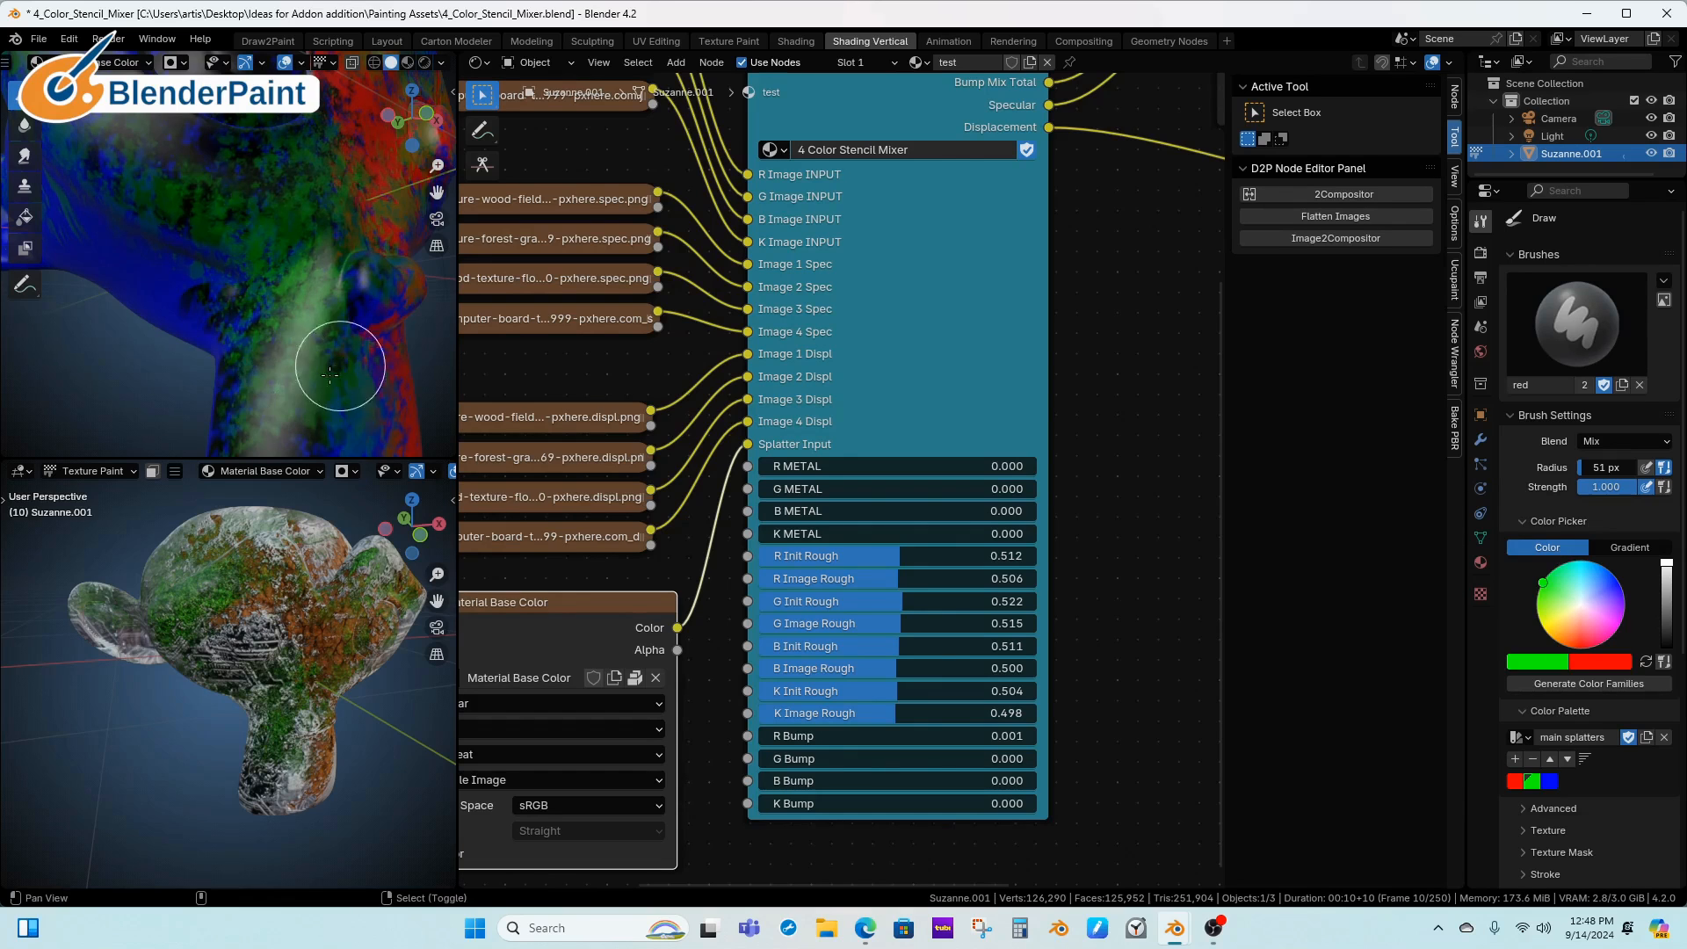
middle_click_drag(331, 377, 298, 284, "shift")
middle_click_drag(298, 283, 298, 311, "ctrl")
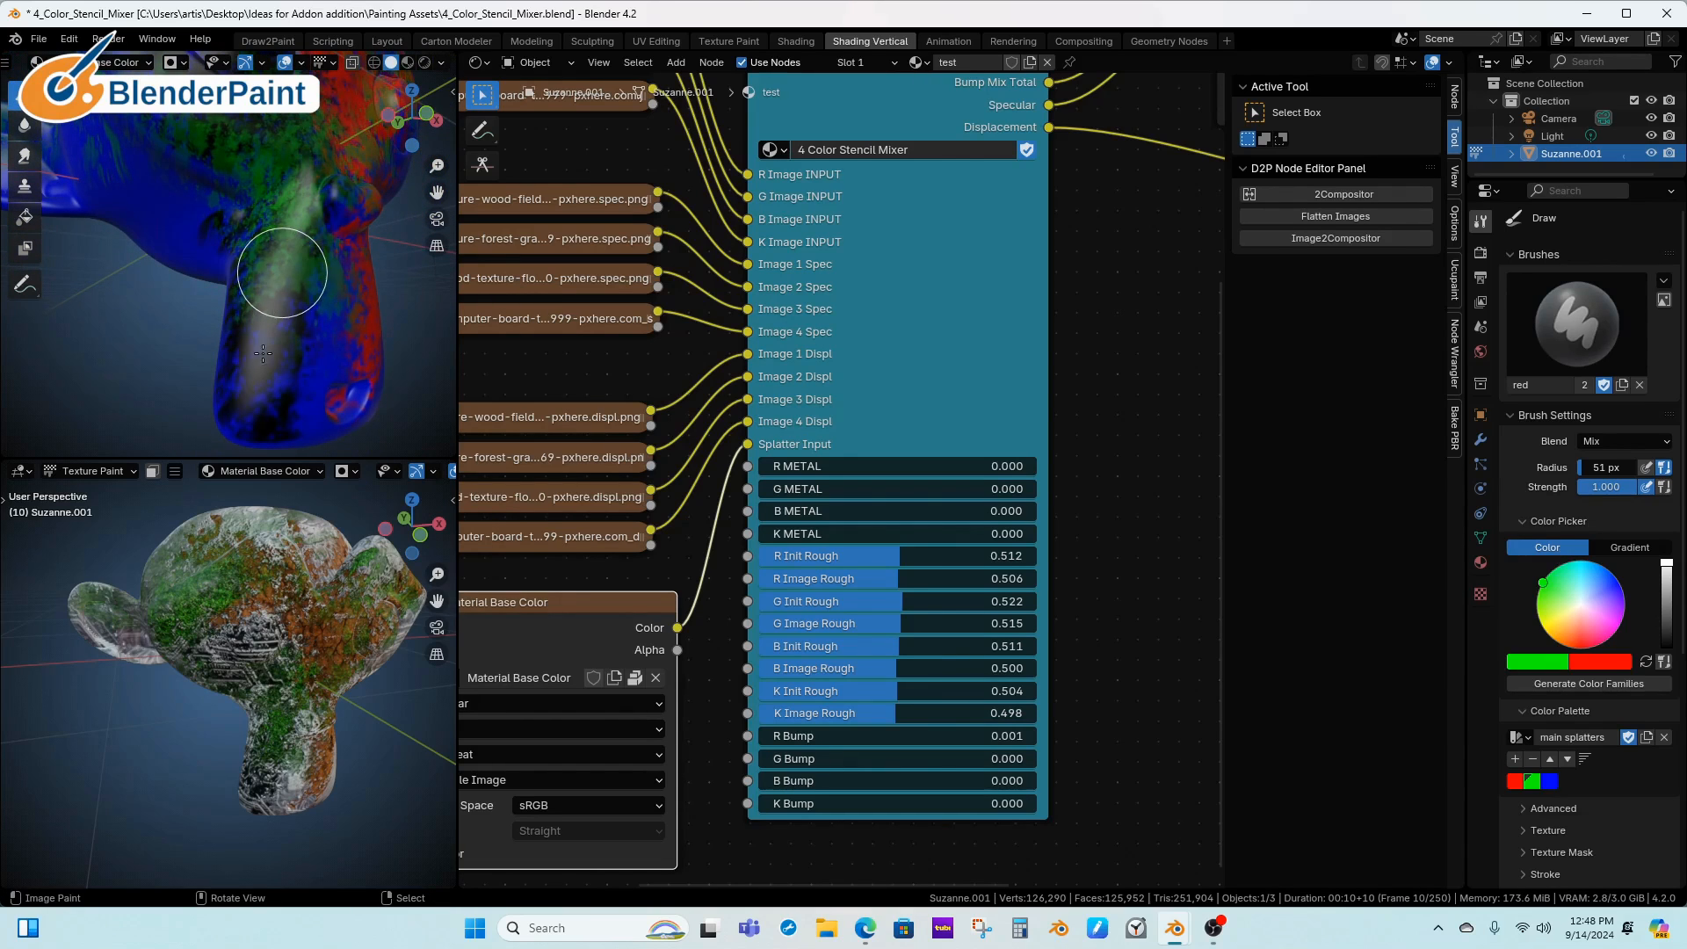
mouse_move(263, 353)
left_mouse_down()
mouse_move(277, 323)
mouse_move(331, 339)
left_mouse_up()
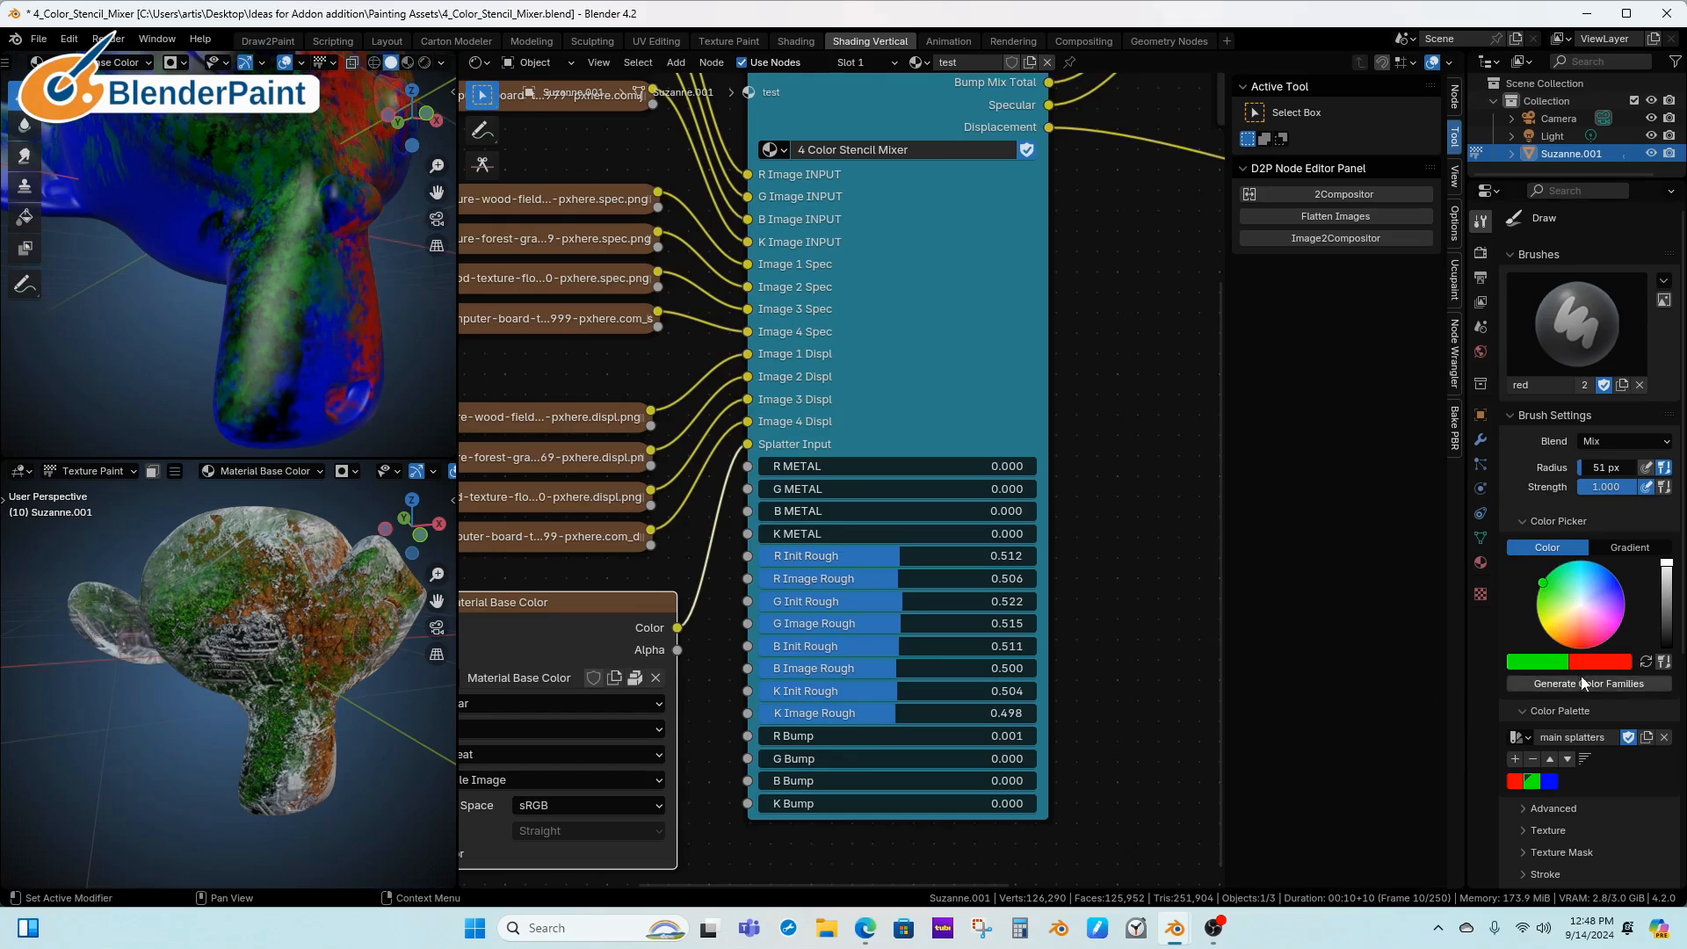
Swap the brush colours to red, paint splatter on the neck and head, and check the material from the other side
left_click(1662, 663)
mouse_move(353, 290)
left_mouse_down()
mouse_move(301, 318)
mouse_move(282, 356)
mouse_move(271, 395)
mouse_move(298, 399)
left_mouse_up()
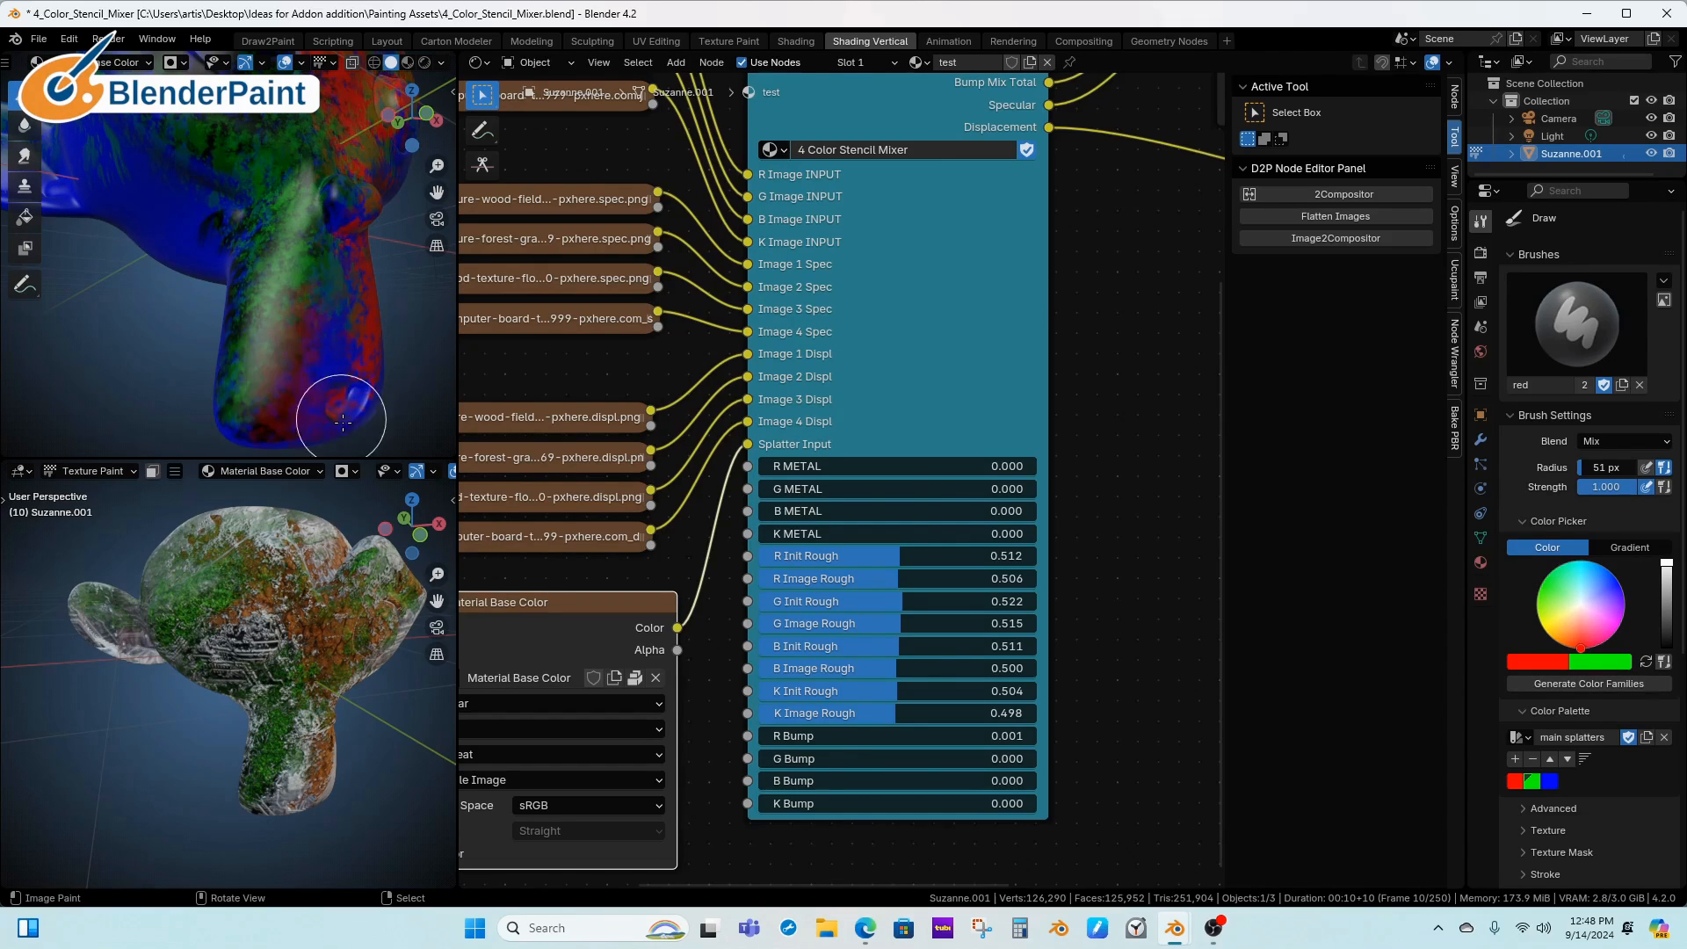
mouse_move(191, 205)
left_mouse_down()
mouse_move(200, 222)
mouse_move(178, 179)
mouse_move(229, 220)
left_mouse_up()
left_click_drag(282, 576, 141, 613, "ctrl+alt")
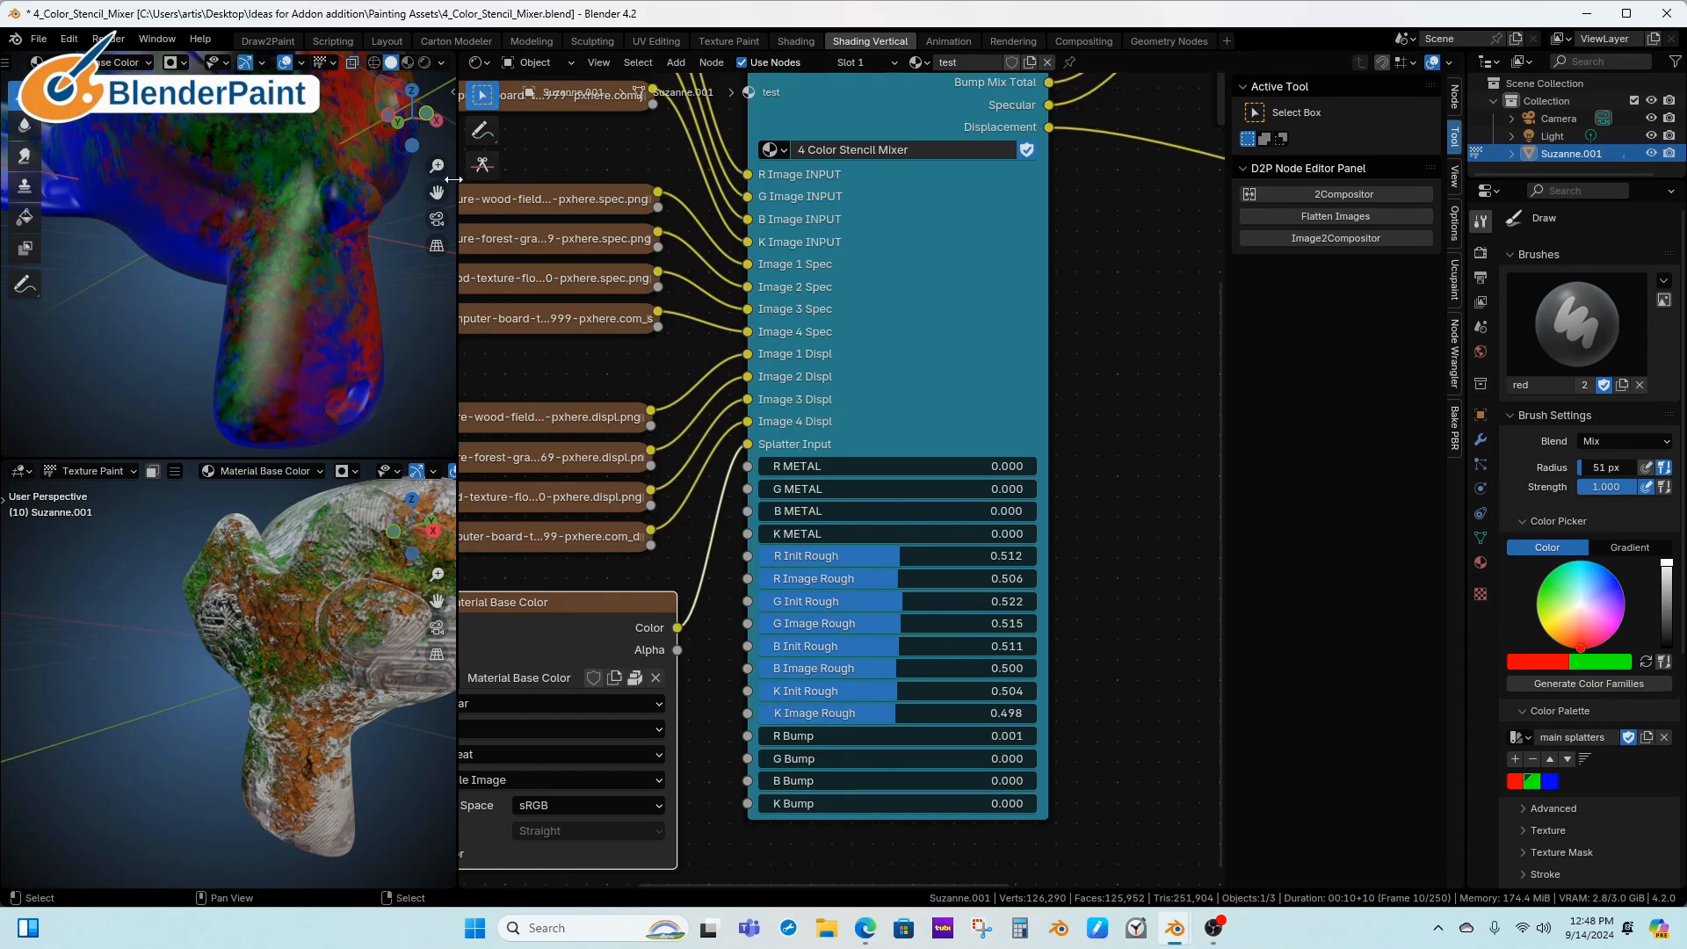
Fill the monkey head with green repeatedly through the cavity mask until the other stencil colours are covered
left_click(26, 217)
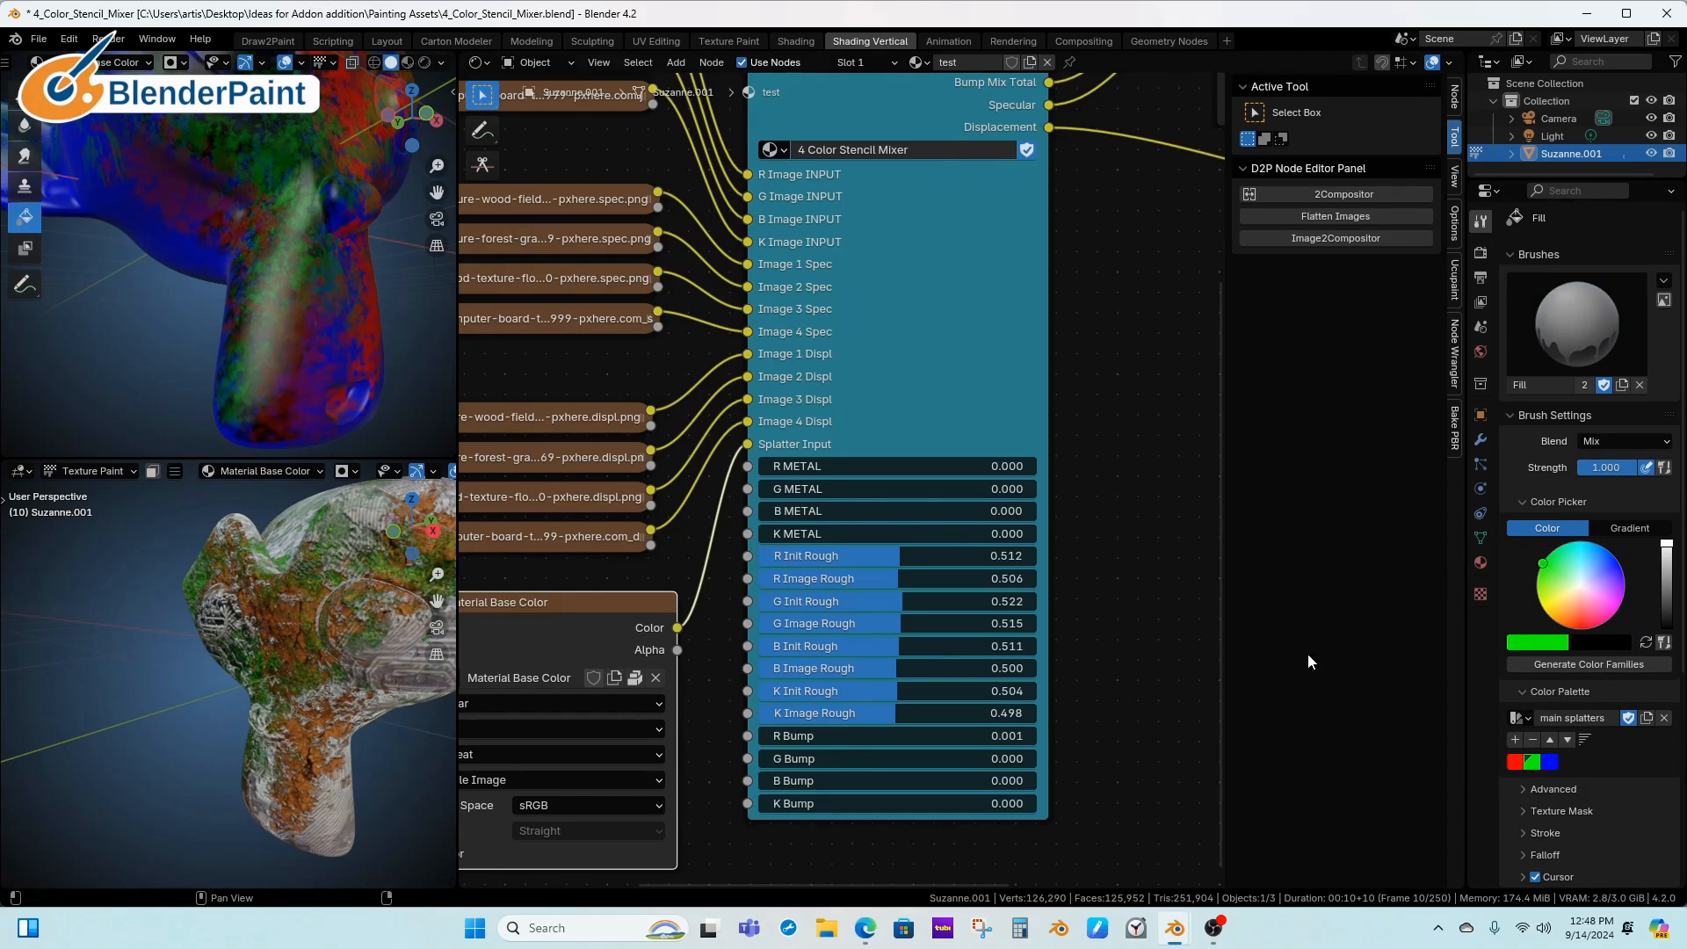
left_click(261, 301)
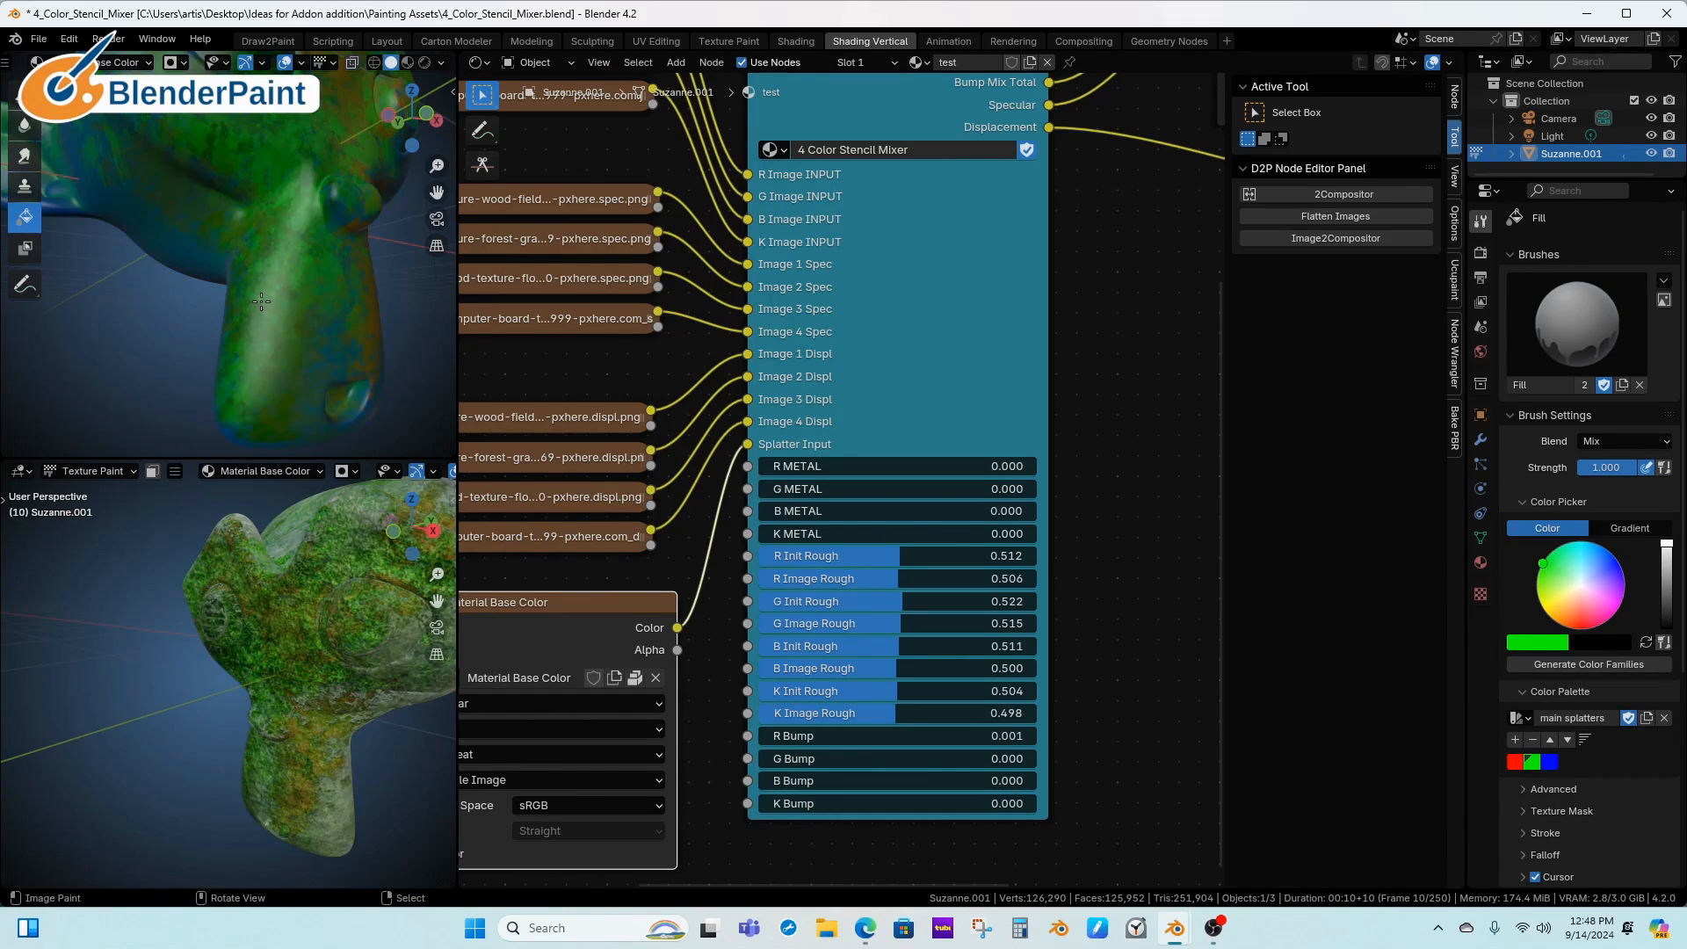
left_click(265, 280)
left_click(268, 278)
left_click_drag(272, 277, 347, 344, "alt")
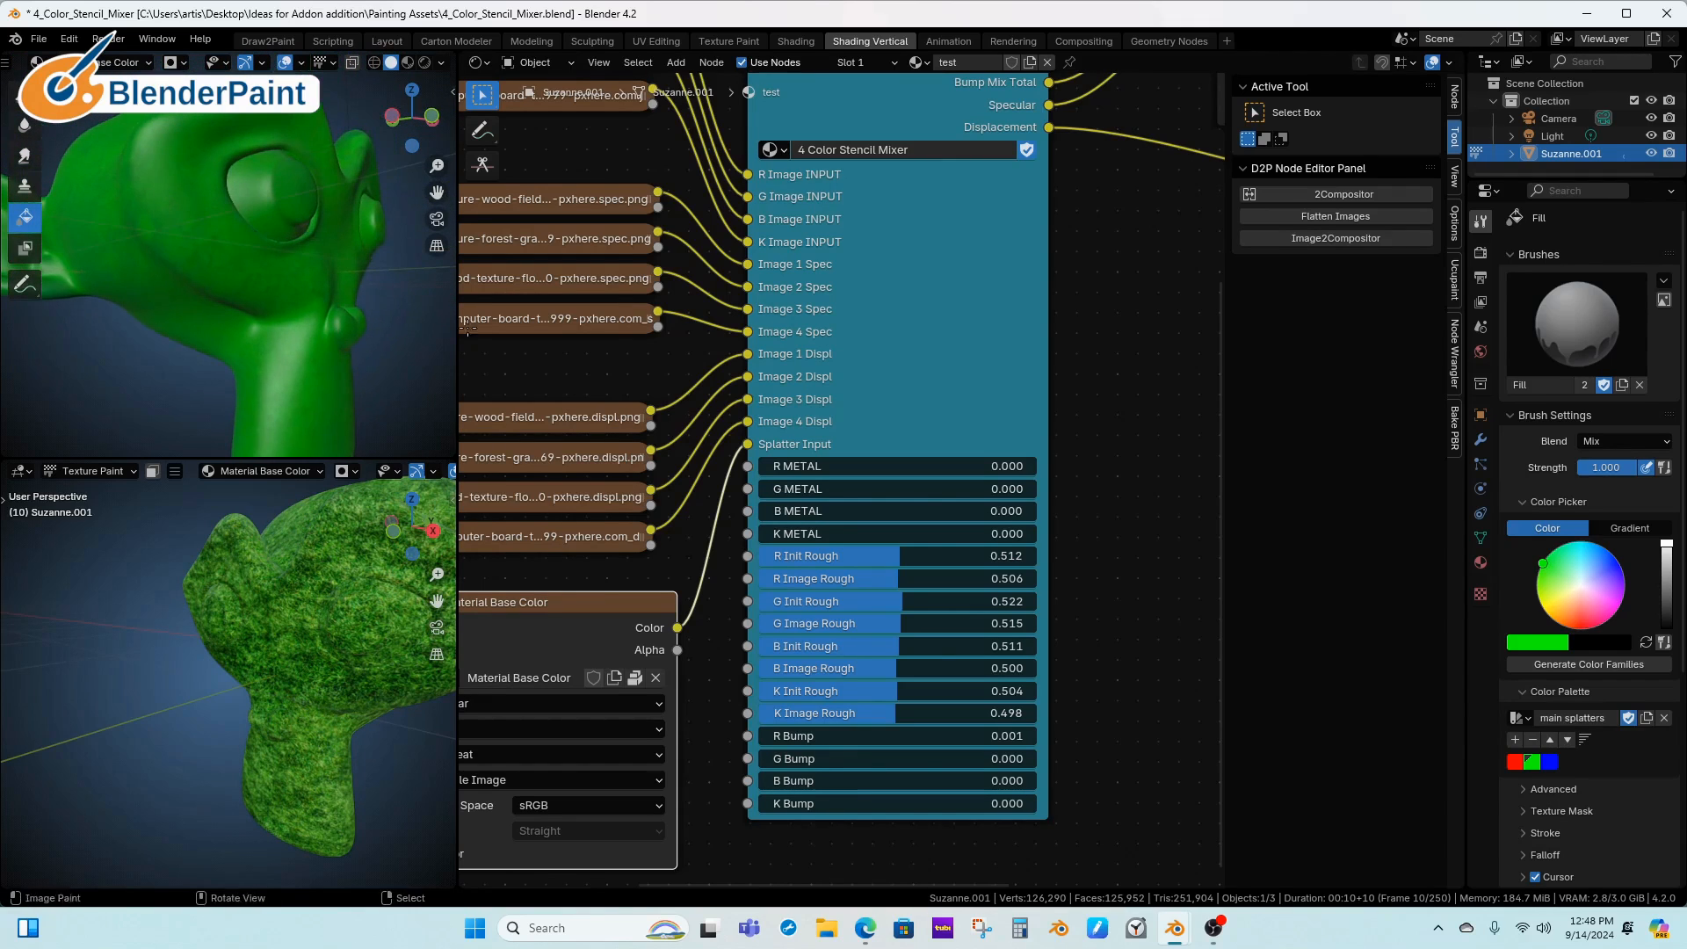
Paint red splatter beside the monkey's eye with the Draw brush, adjusting the brush strength
left_click(25, 95)
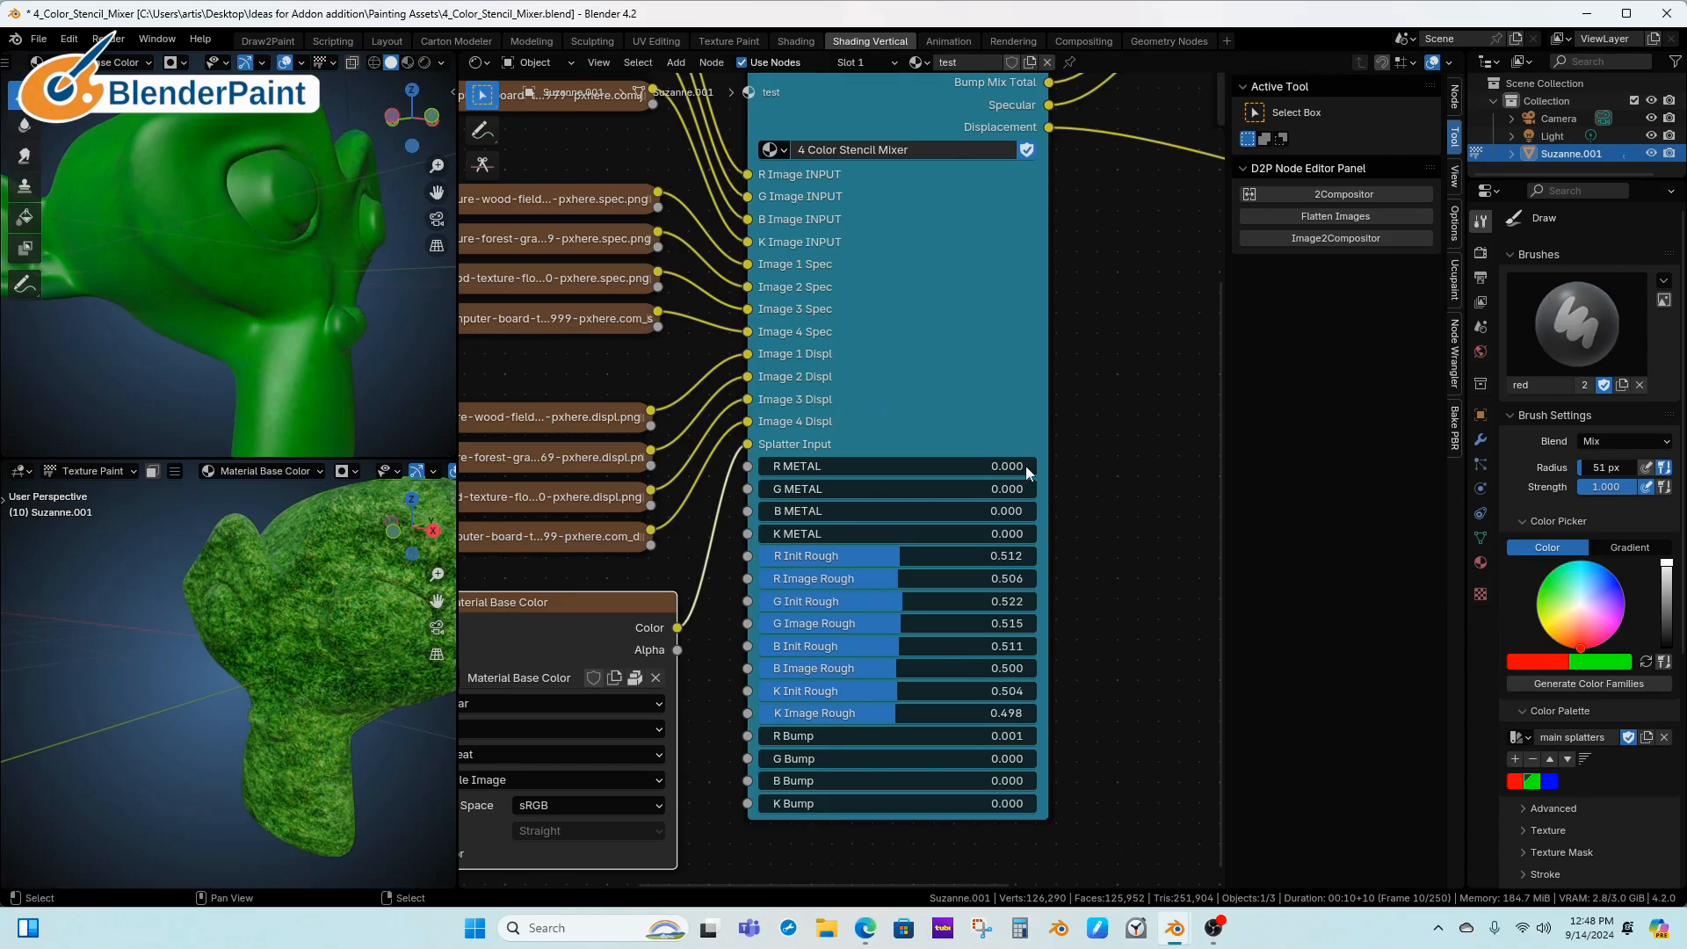
mouse_move(170, 233)
left_mouse_down()
mouse_move(170, 255)
mouse_move(172, 232)
mouse_move(226, 256)
mouse_move(188, 252)
mouse_move(242, 182)
mouse_move(187, 187)
left_mouse_up()
key("shift+f")
left_click(287, 273)
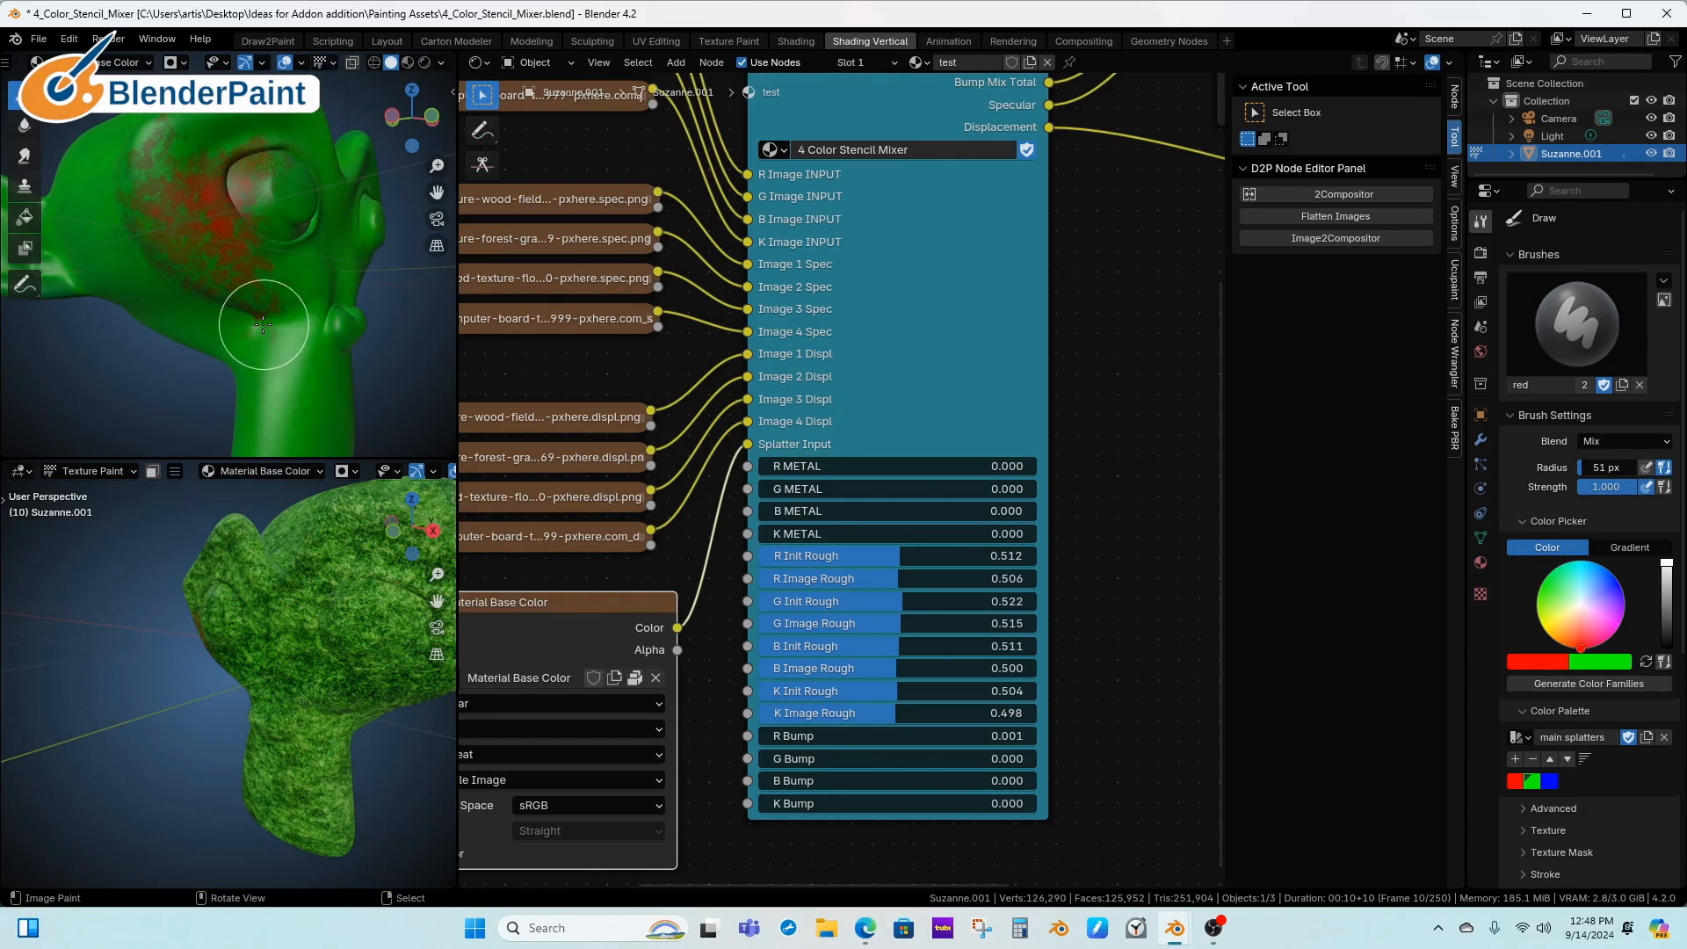
Paint red splatter down the monkey's neck with the Draw brush
left_click_drag(293, 603, 373, 628, "alt")
left_click_drag(298, 501, 362, 416, "alt")
mouse_move(315, 268)
left_mouse_down()
mouse_move(331, 295)
mouse_move(258, 371)
mouse_move(274, 414)
left_mouse_up()
Switch the brush colour to blue and paint splatter over the monkey's muzzle and neck
mouse_move(255, 172)
left_mouse_down("ctrl+alt")
mouse_move(319, 400)
mouse_move(290, 376)
mouse_move(283, 403)
mouse_move(282, 331)
mouse_move(170, 258)
mouse_move(182, 249)
left_mouse_up("ctrl+alt")
mouse_move(342, 317)
middle_mouse_down()
mouse_move(237, 299)
mouse_move(329, 295)
middle_mouse_up()
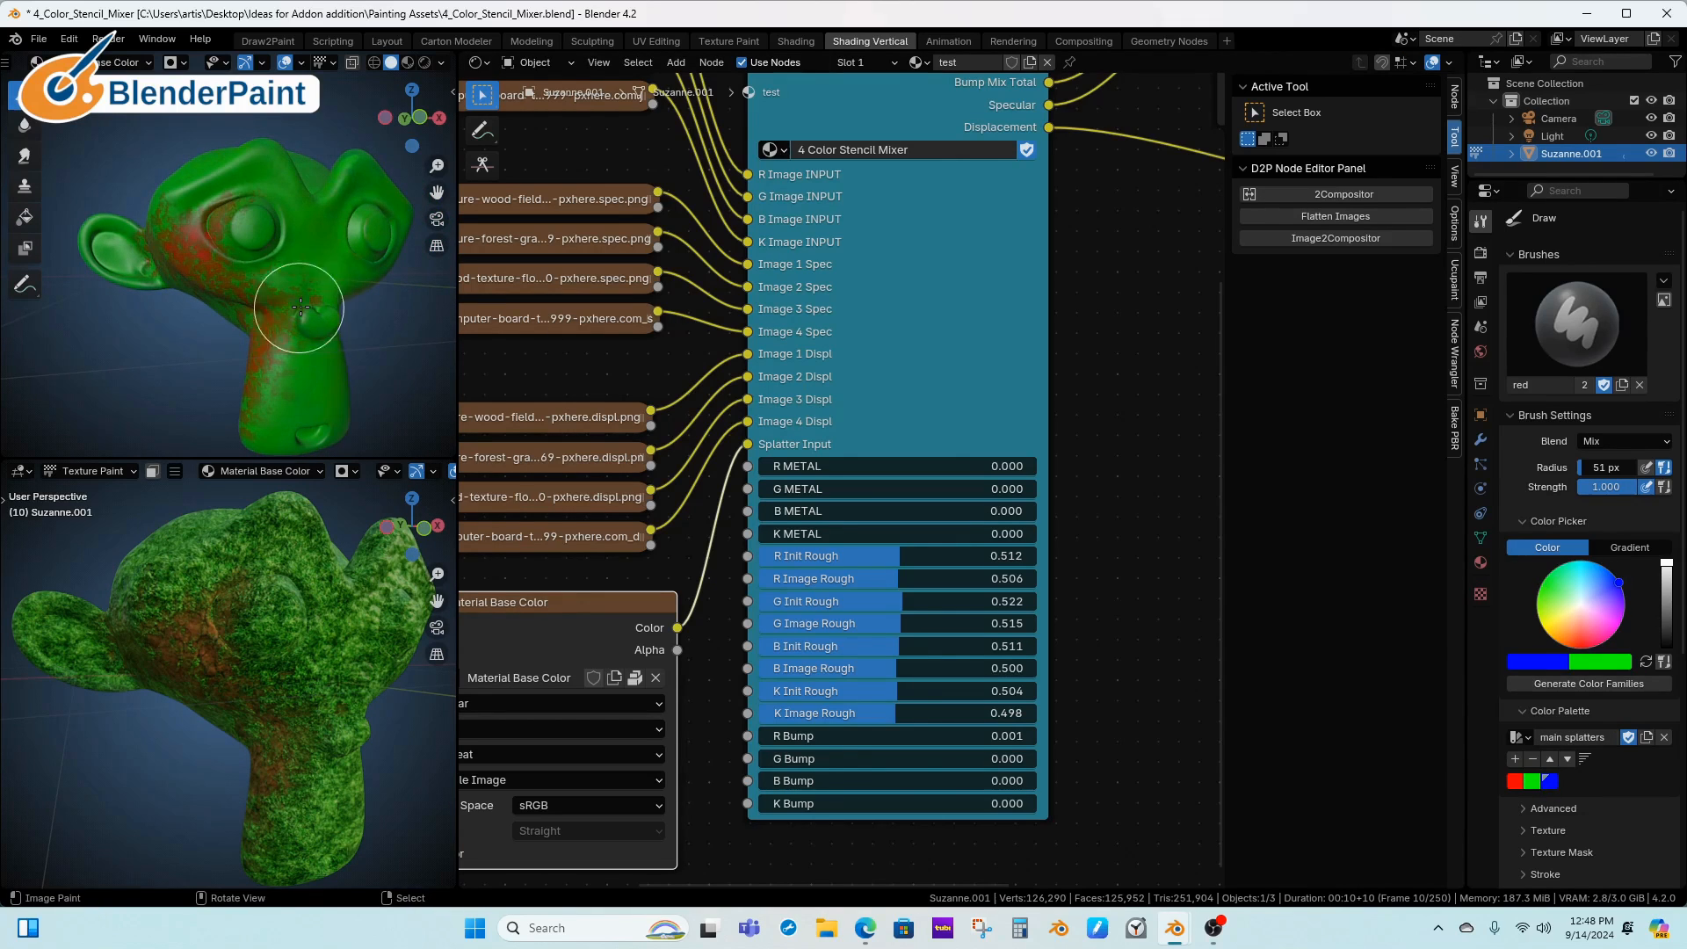
mouse_move(276, 252)
left_mouse_down()
mouse_move(263, 215)
mouse_move(281, 228)
mouse_move(251, 264)
mouse_move(275, 377)
mouse_move(305, 399)
left_mouse_up()
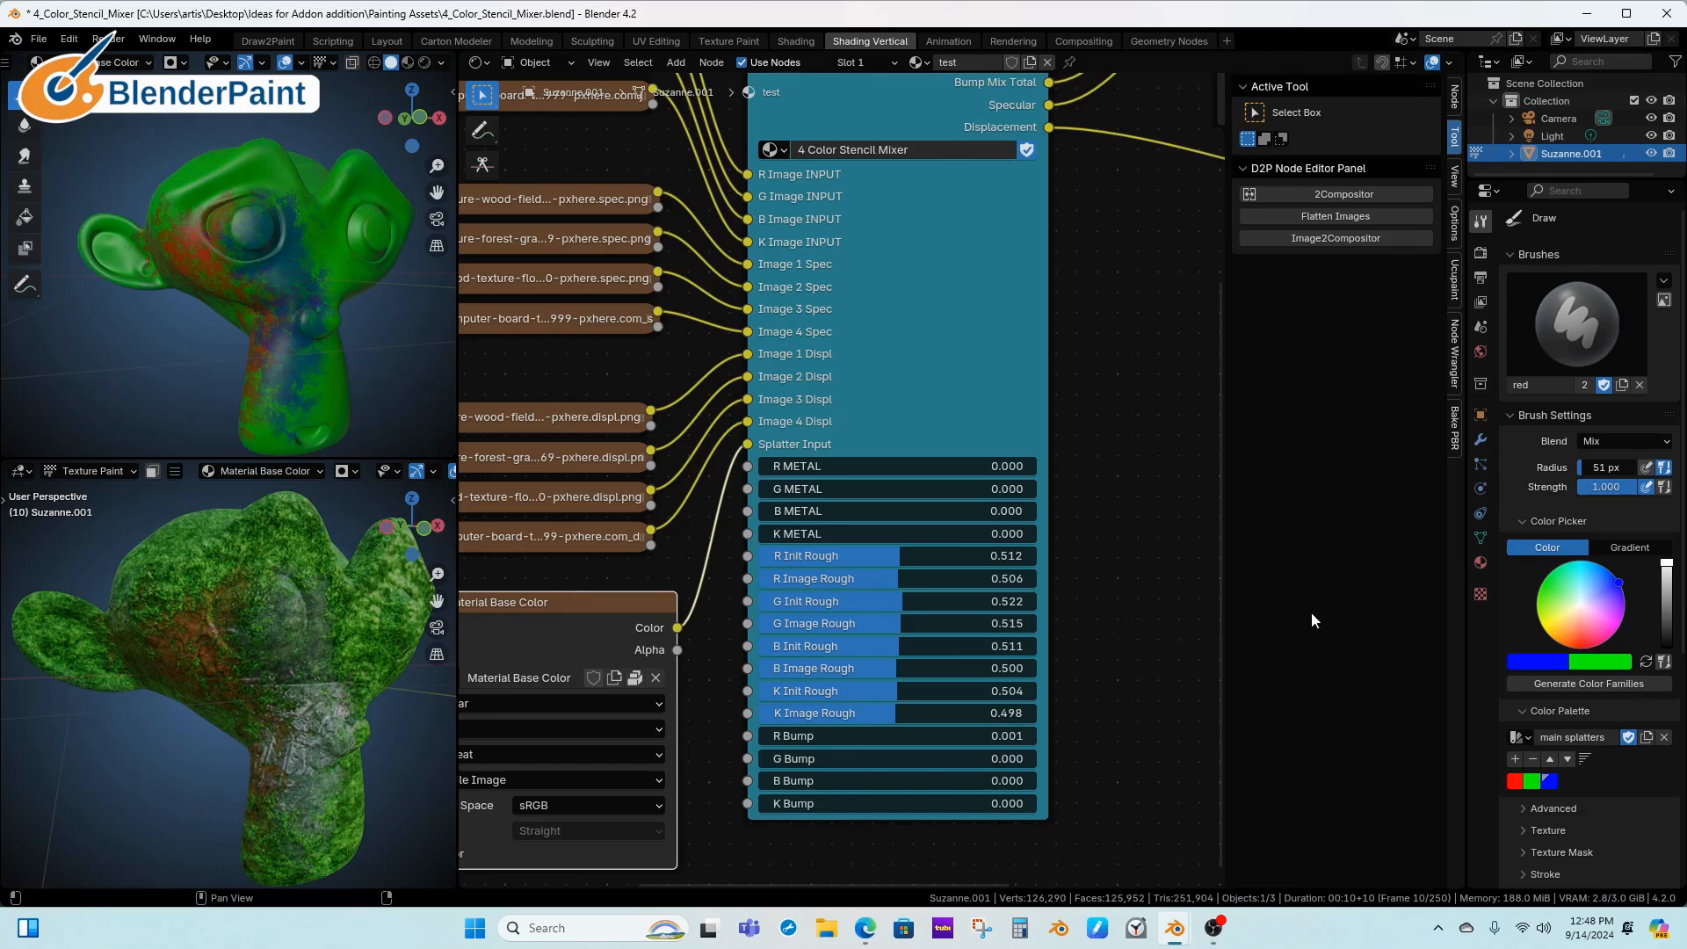
Set the brush colour to black, paint splatter over the monkey's second eye, and check the resulting material and mixer node inputs
left_click_drag(1668, 566, 1667, 652)
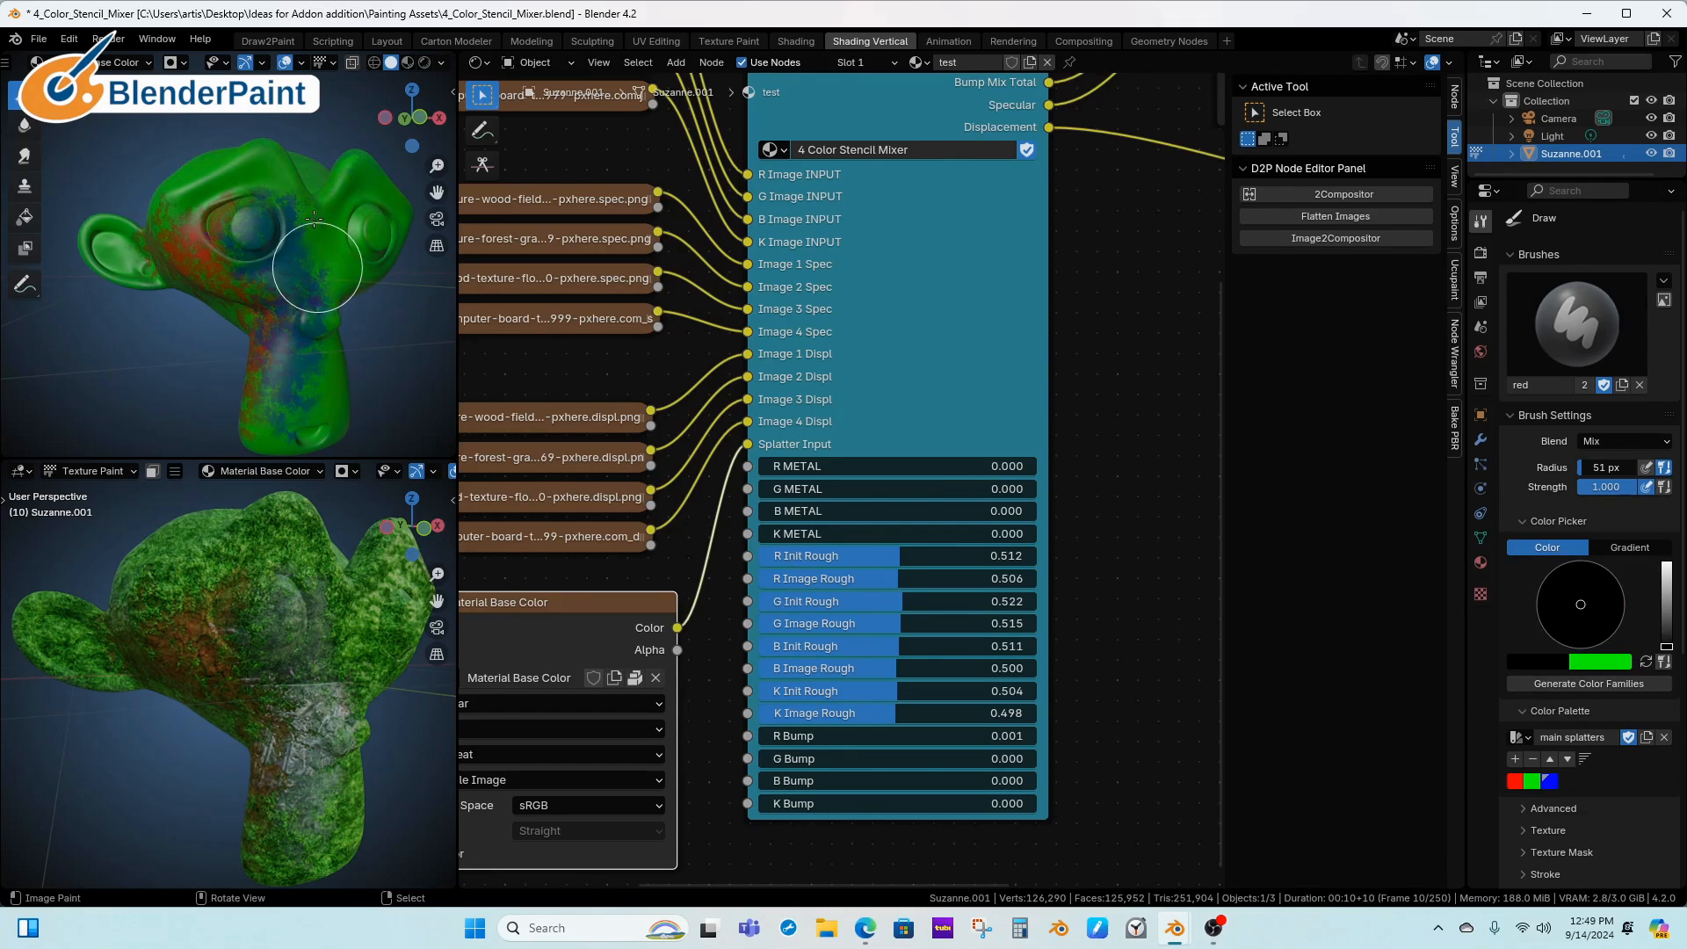
mouse_move(314, 219)
left_mouse_down()
mouse_move(325, 230)
mouse_move(290, 221)
mouse_move(347, 225)
mouse_move(335, 253)
mouse_move(358, 217)
left_mouse_up()
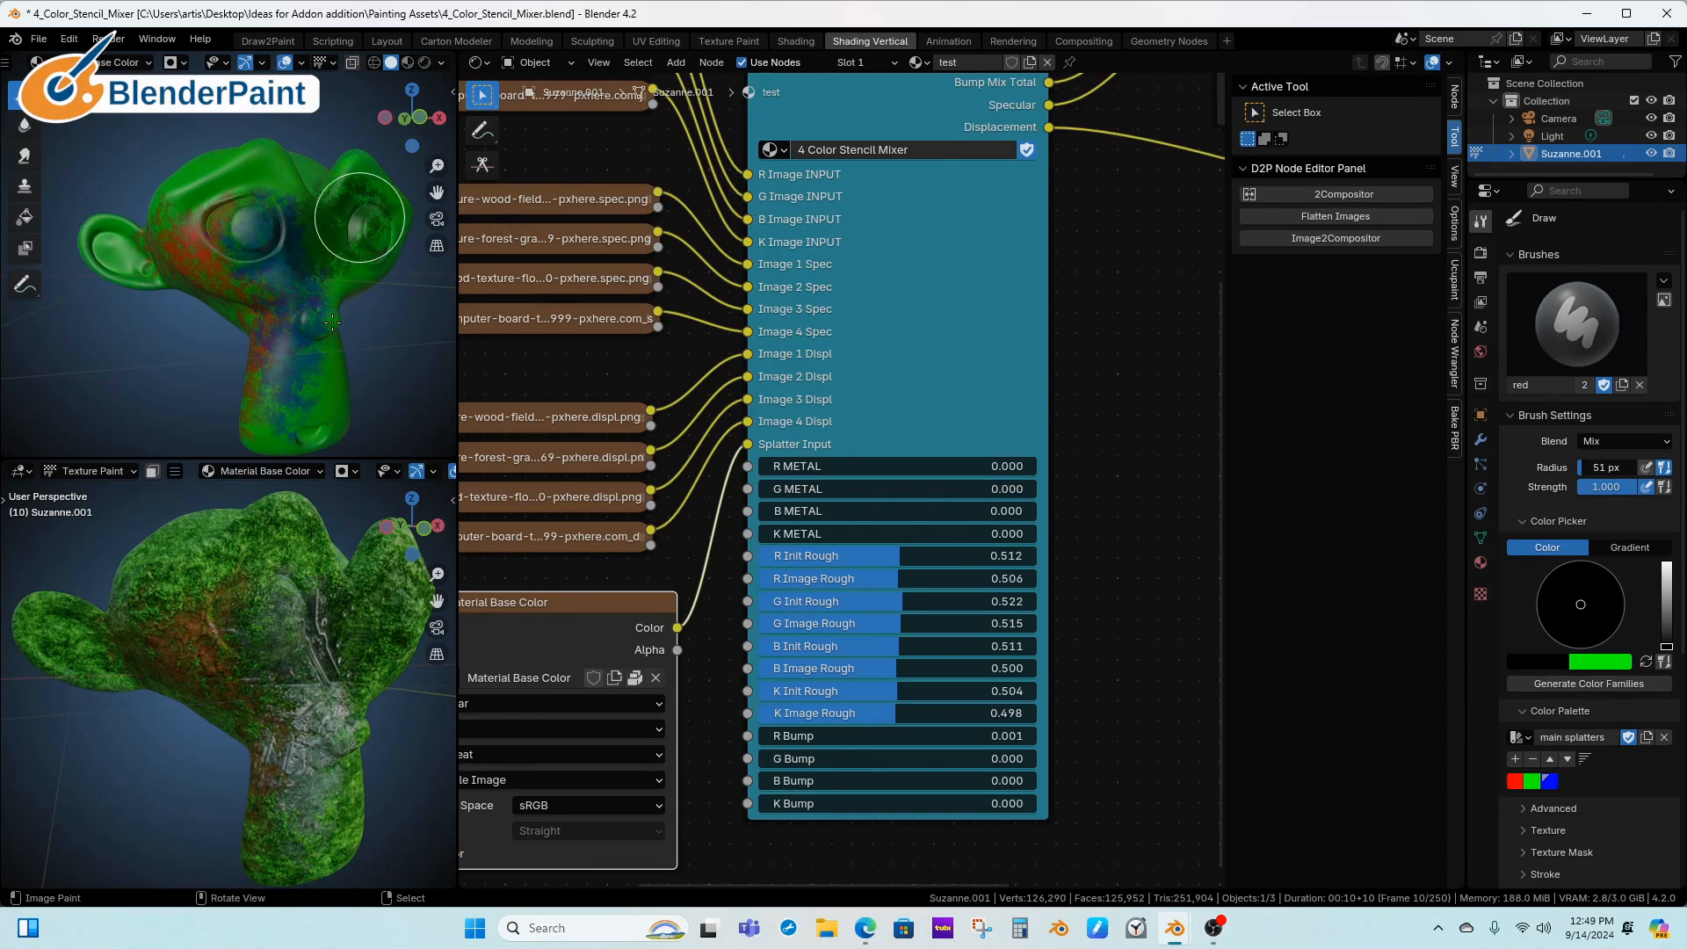
left_click_drag(339, 594, 345, 610, "ctrl+alt")
mouse_move(345, 610)
middle_mouse_down()
mouse_move(358, 695)
mouse_move(386, 659)
middle_mouse_up()
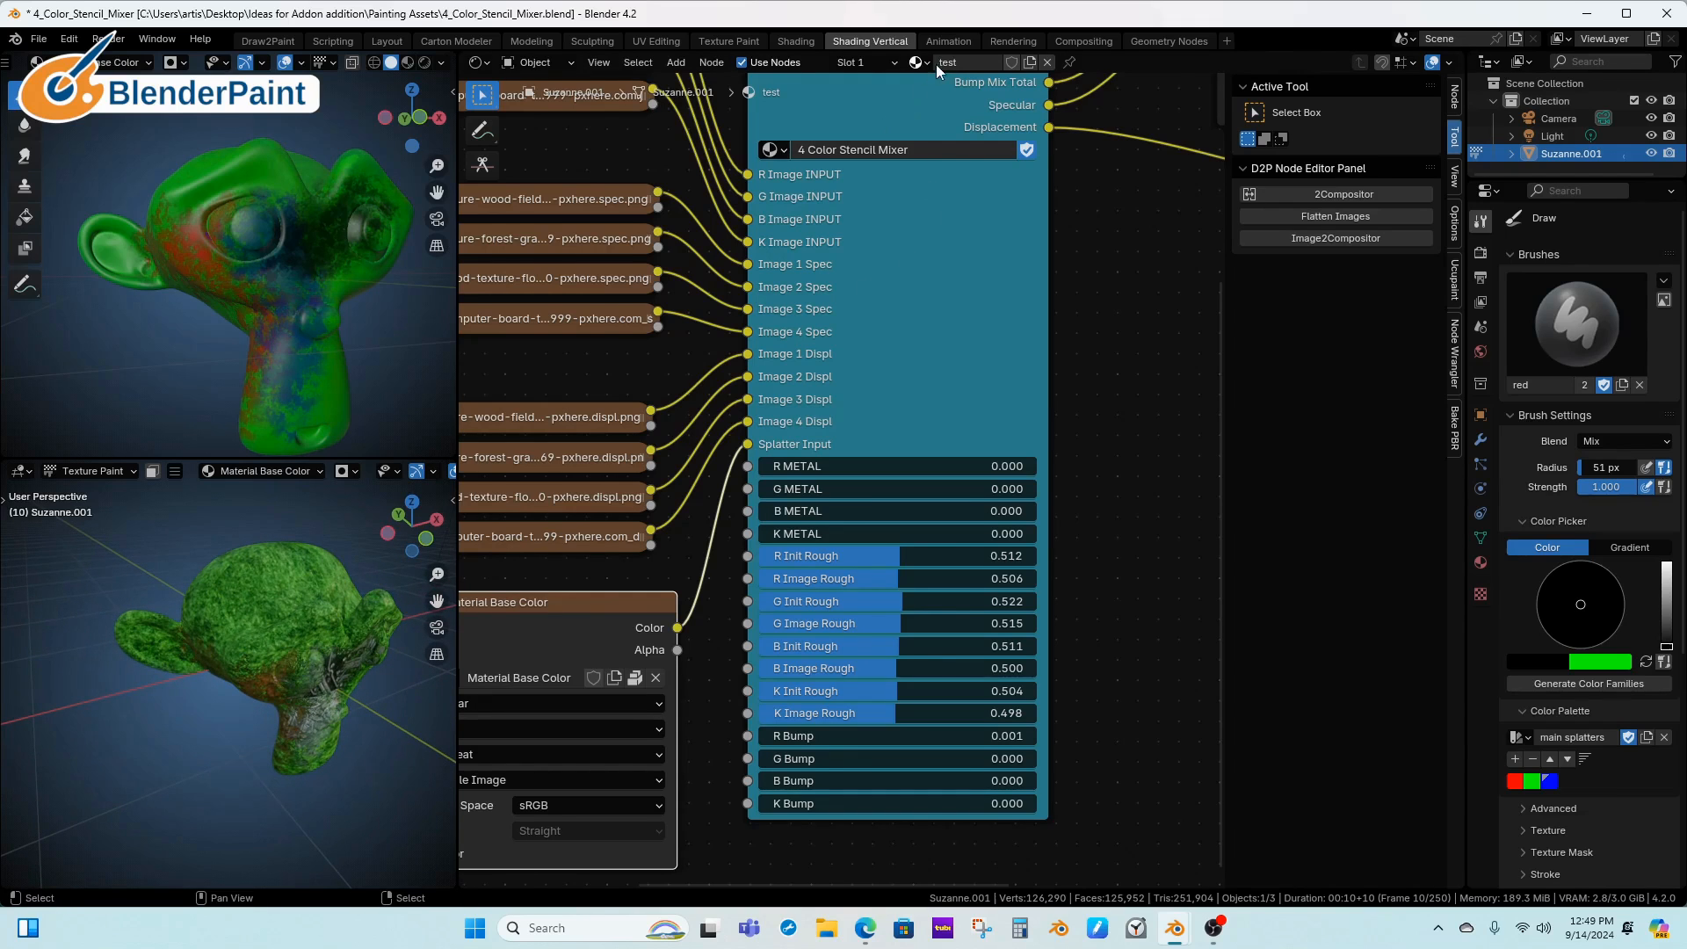
middle_click_drag(887, 150, 927, 275)
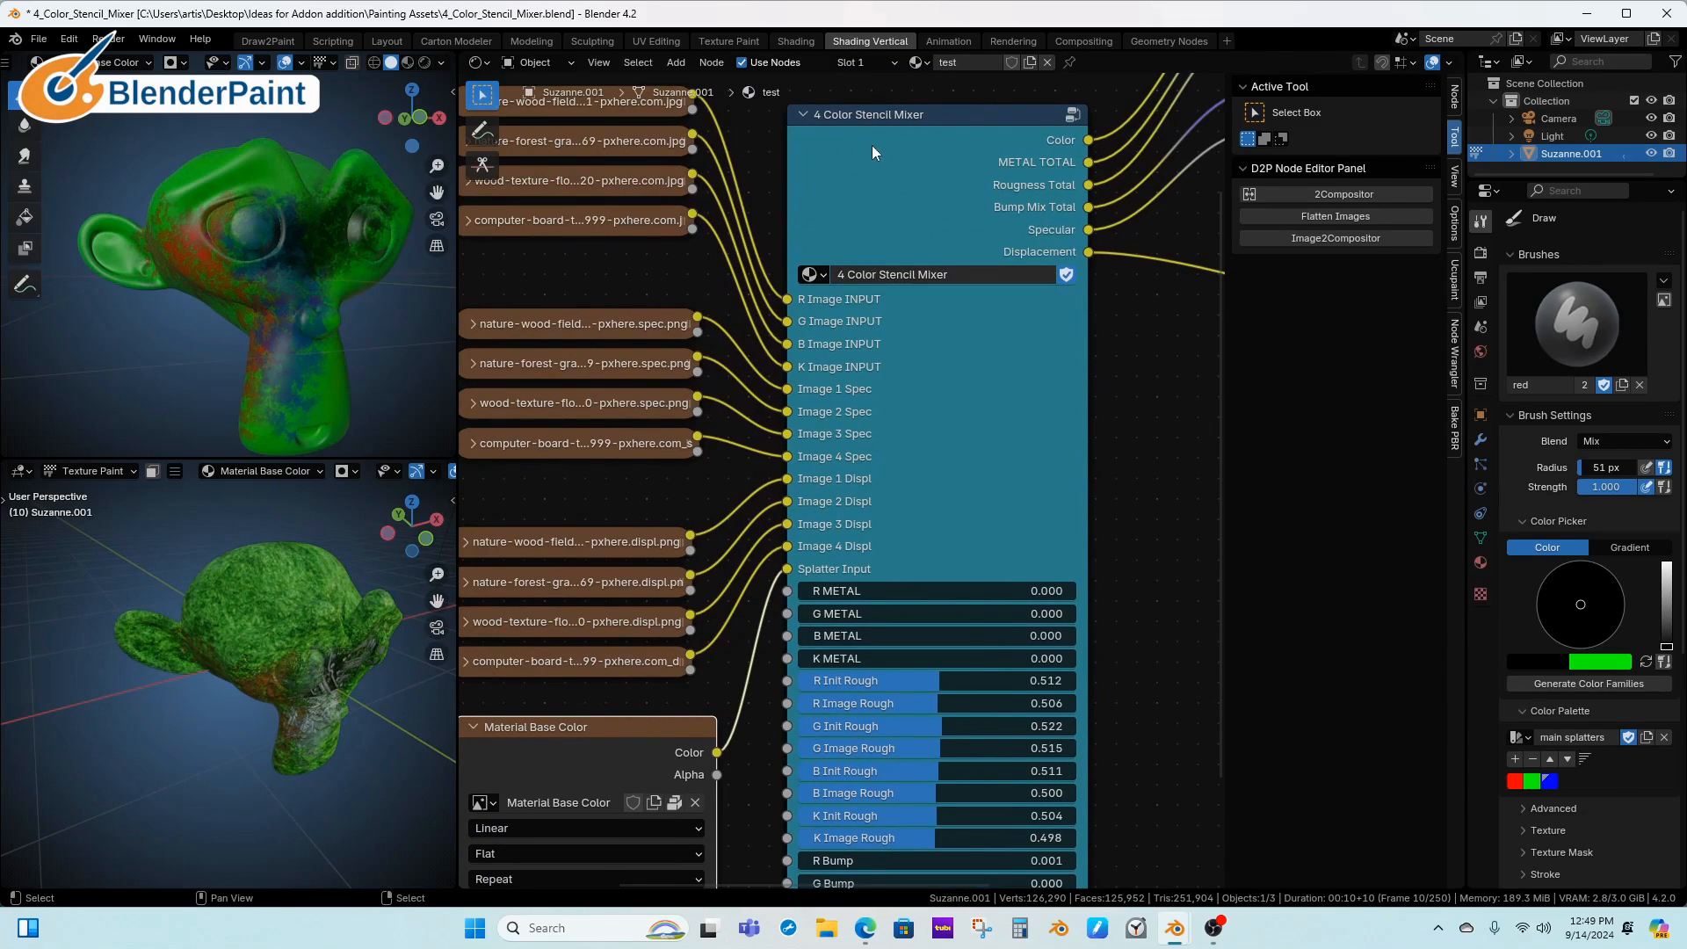
scroll(872, 152, "down", 3)
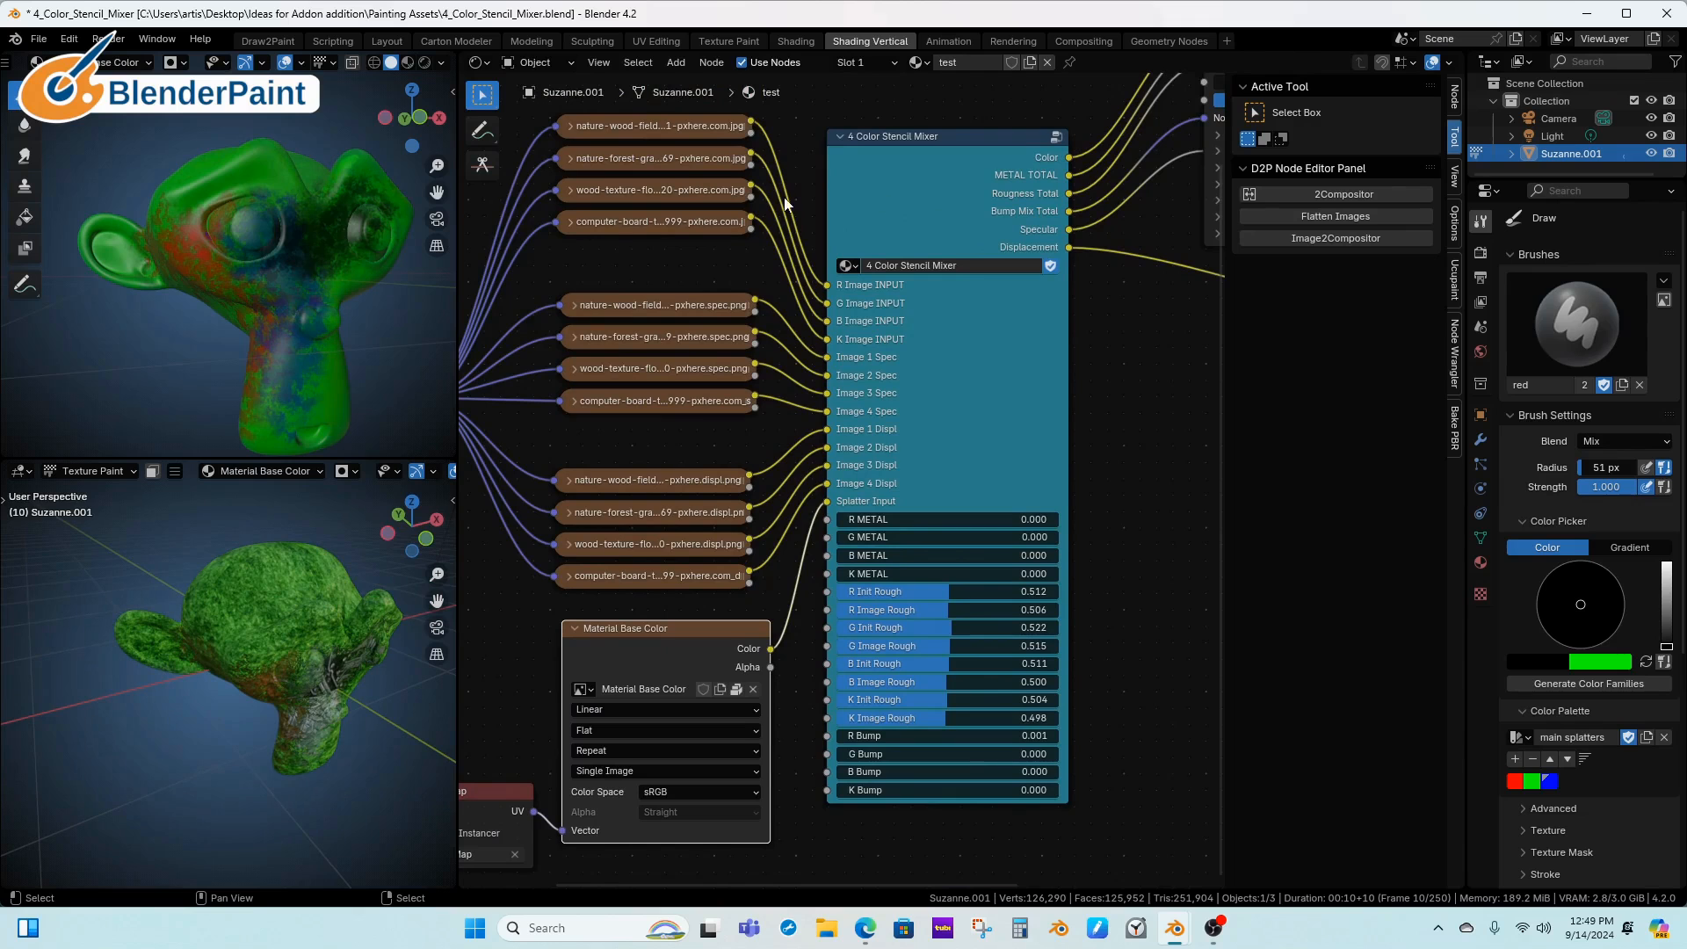
Switch to the Blender window with the Bump2Stencil_Node_Group file and bring its full node setup into view
left_click(1587, 13)
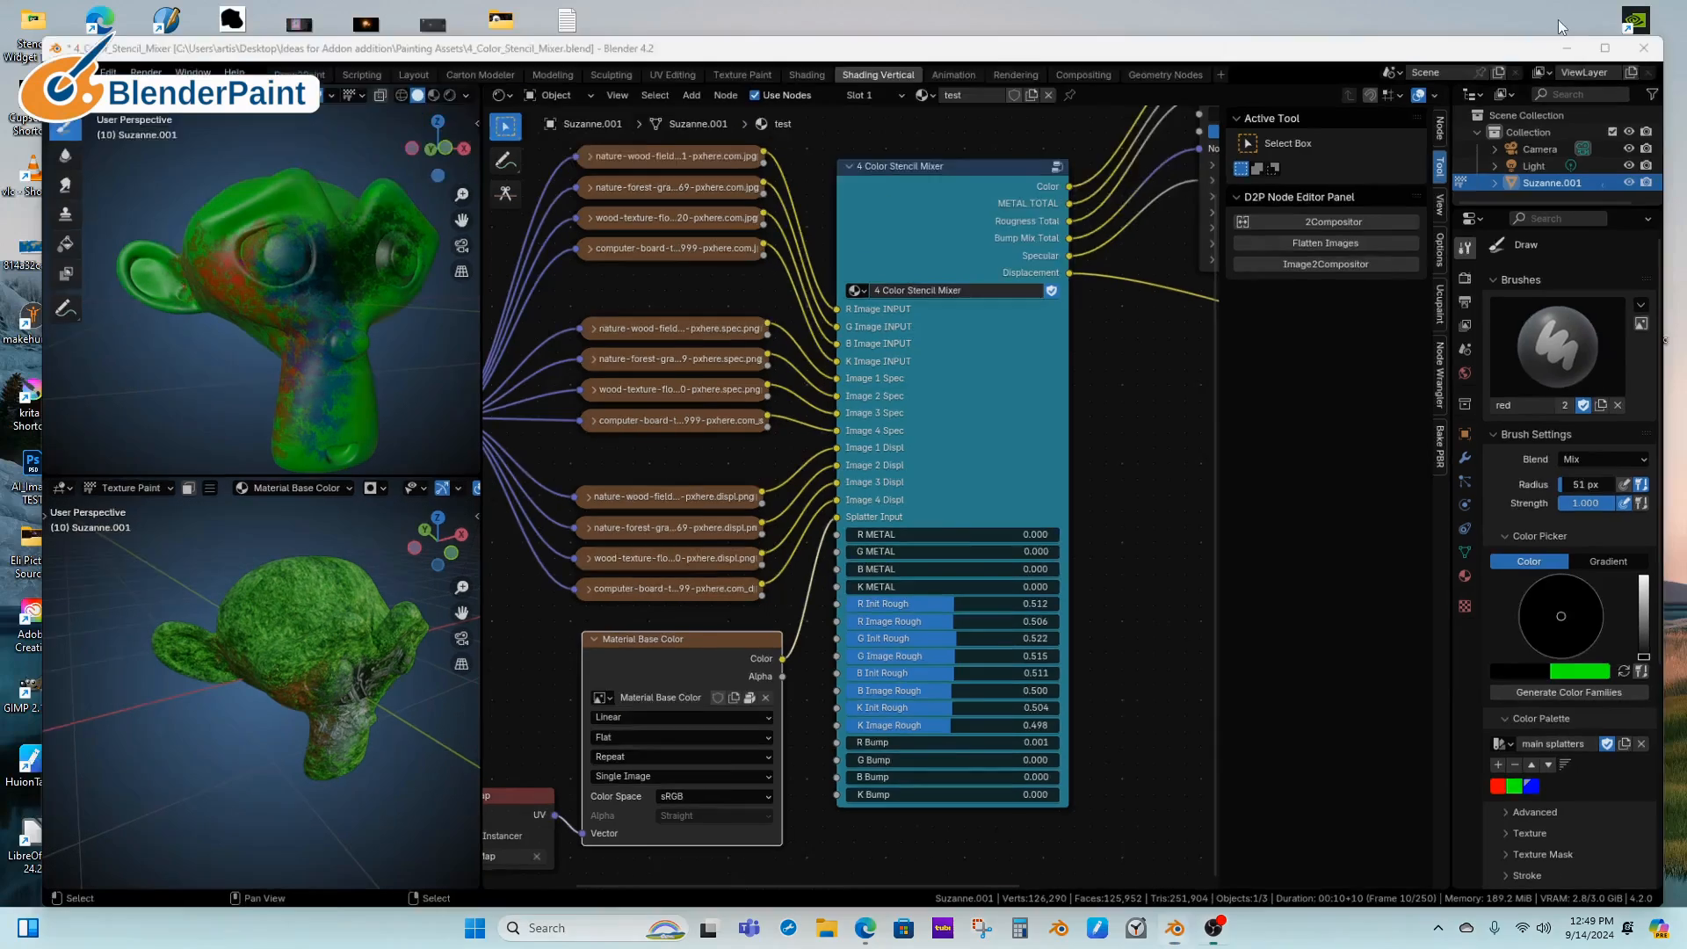
mouse_move(1176, 932)
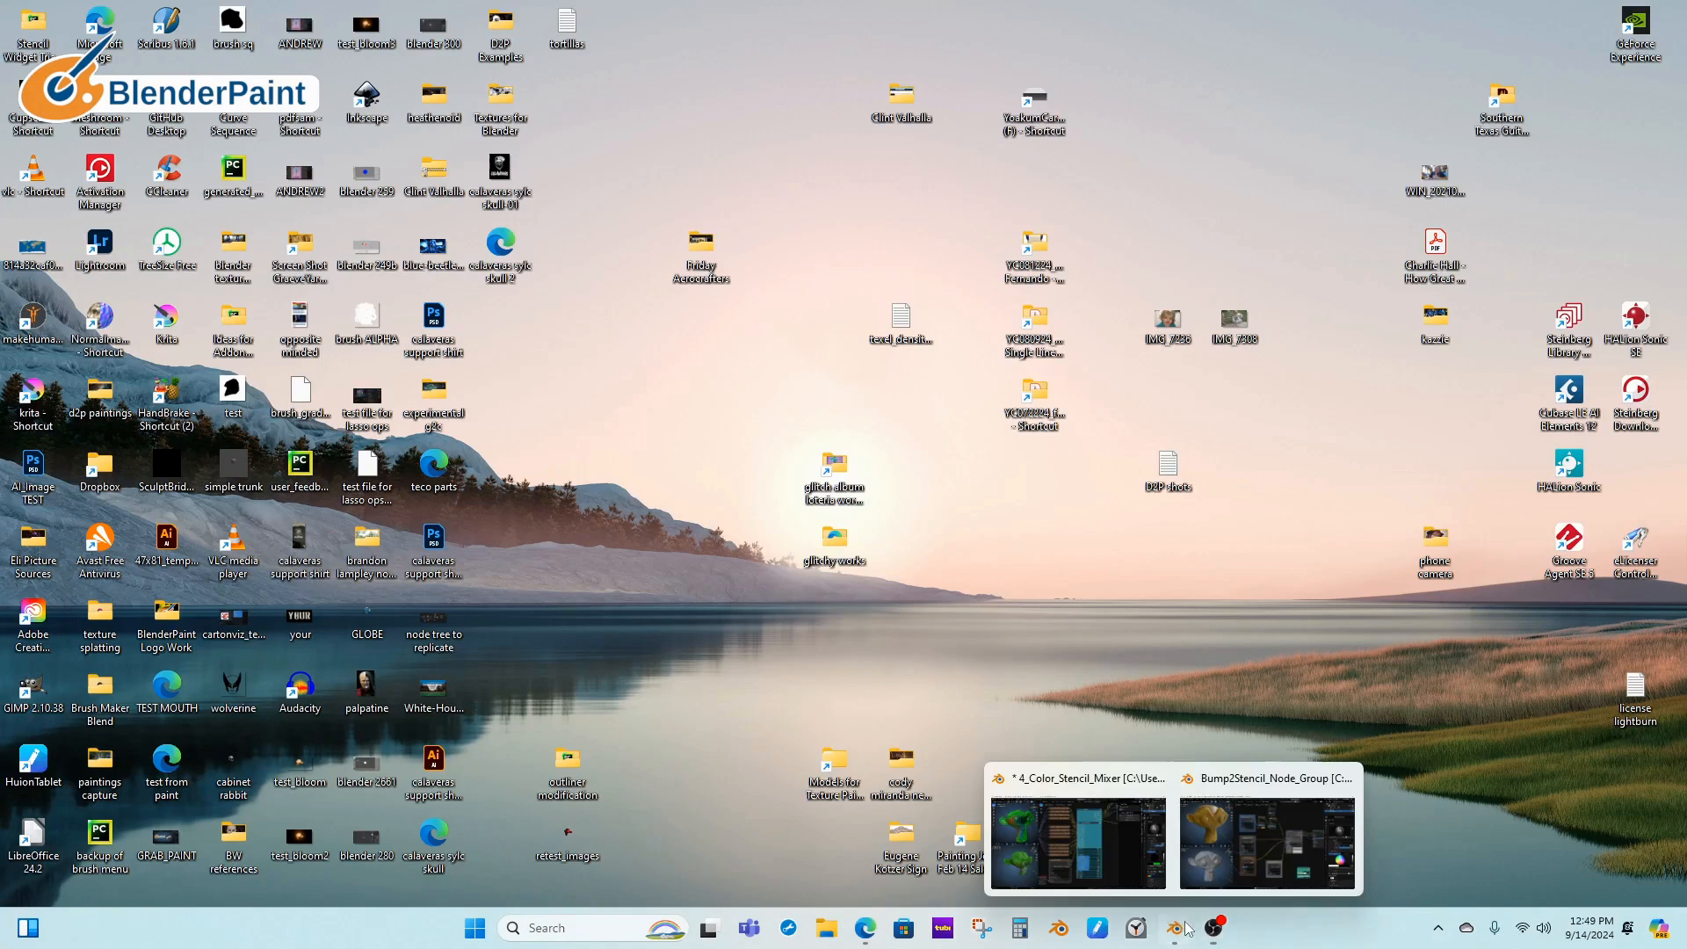
left_click(1216, 869)
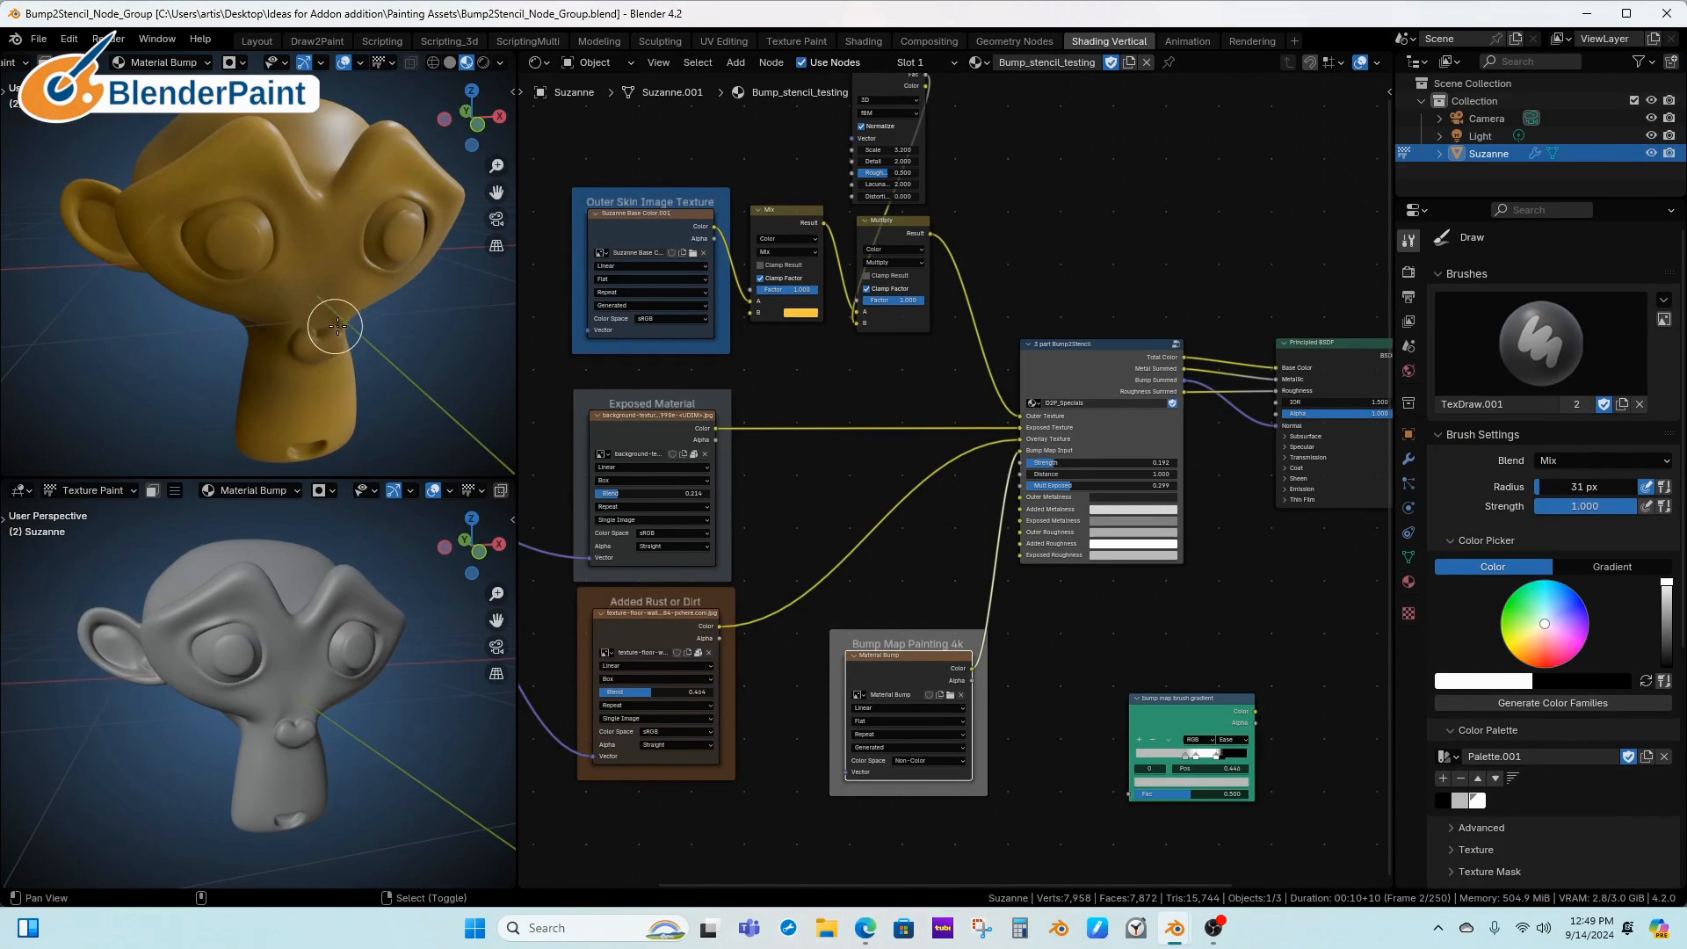
middle_click_drag(352, 308, 398, 305)
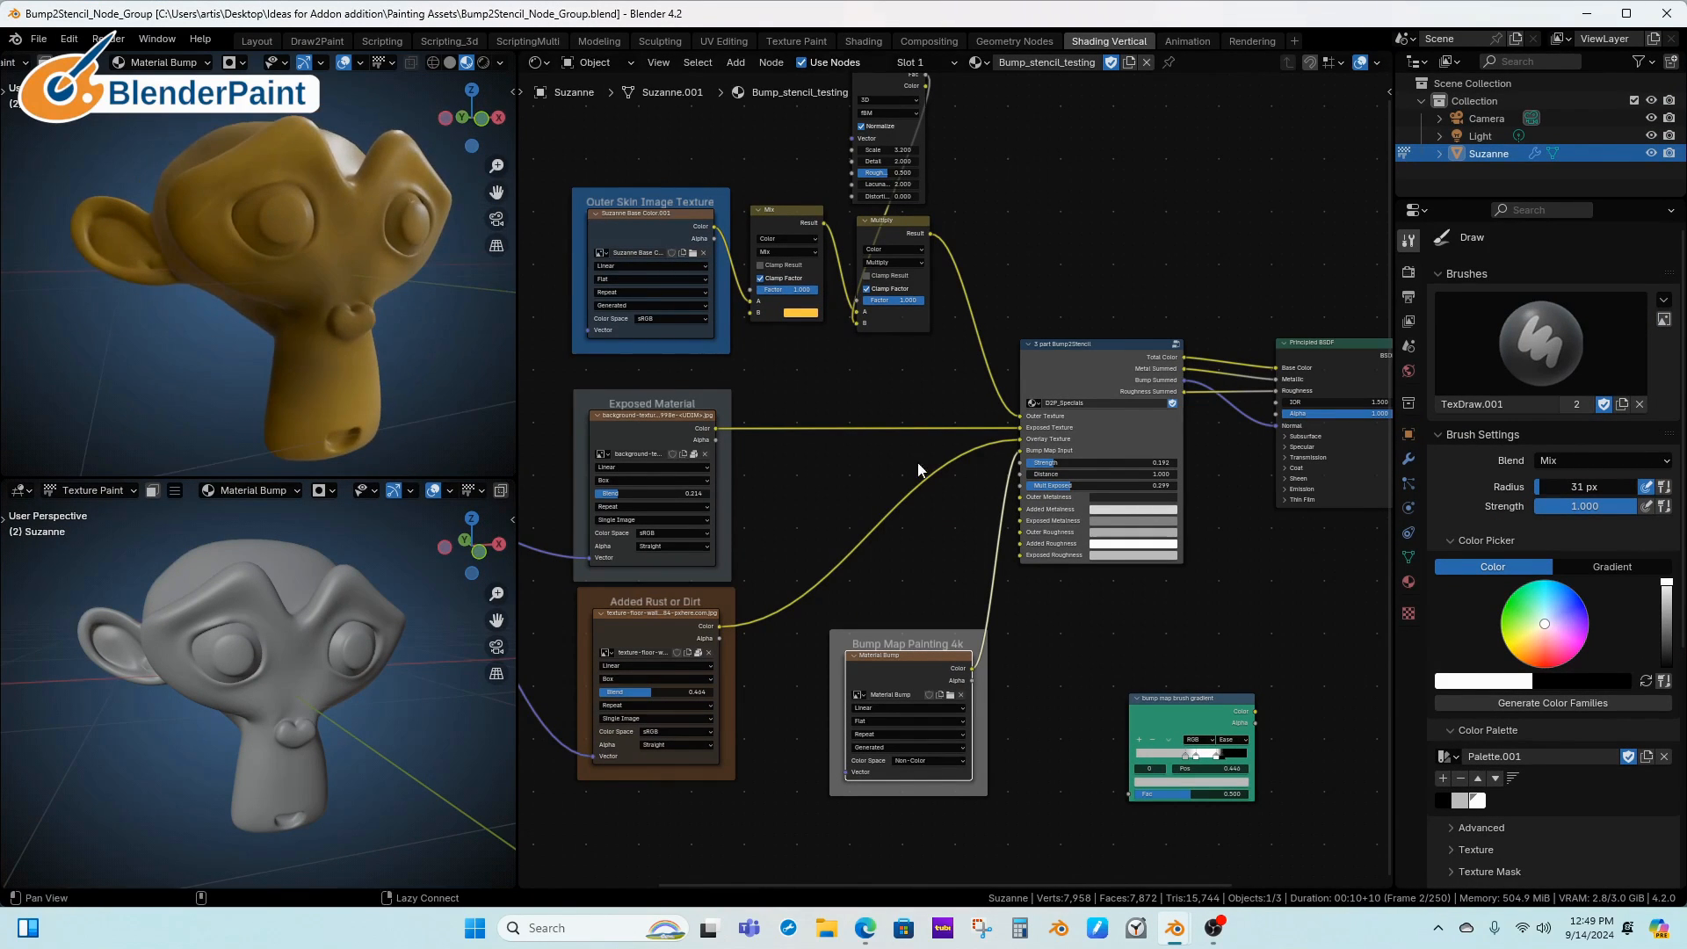
left_click_drag(944, 472, 987, 516, "alt")
left_click_drag(988, 516, 948, 513, "ctrl+alt")
left_click_drag(861, 455, 933, 447, "ctrl+alt")
left_click_drag(933, 447, 857, 427, "alt")
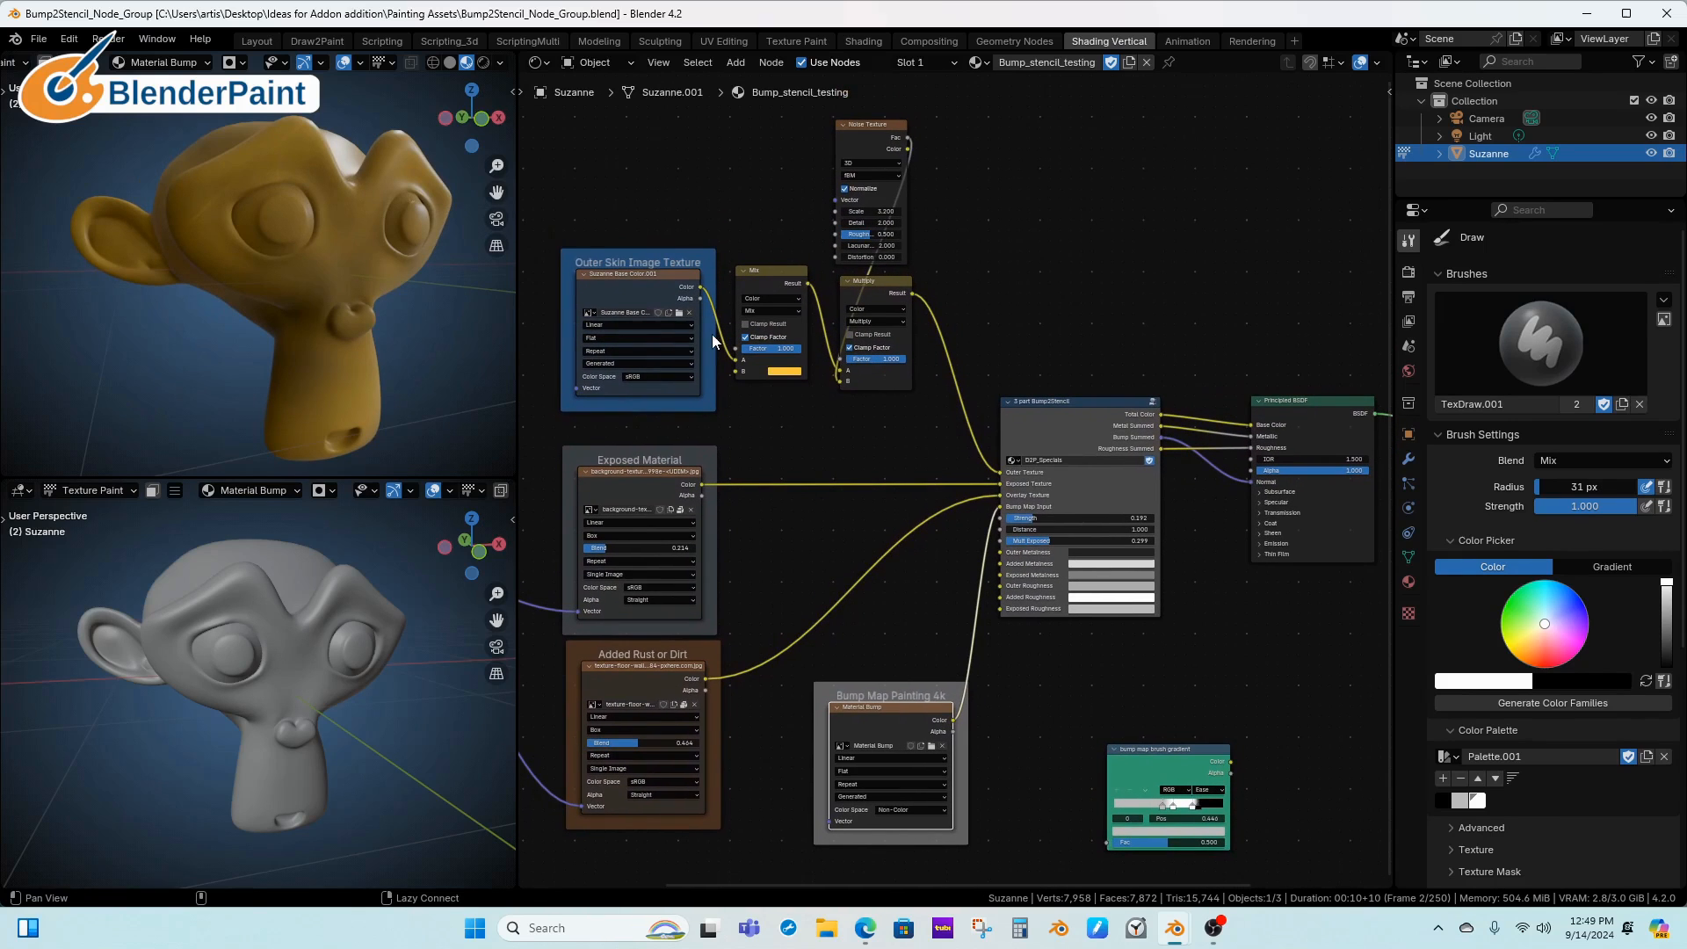
Mute the Mix node to preview the Suzanne Base Color image as outer skin, and unmute it again
left_click(769, 284)
key("m")
left_click(633, 278)
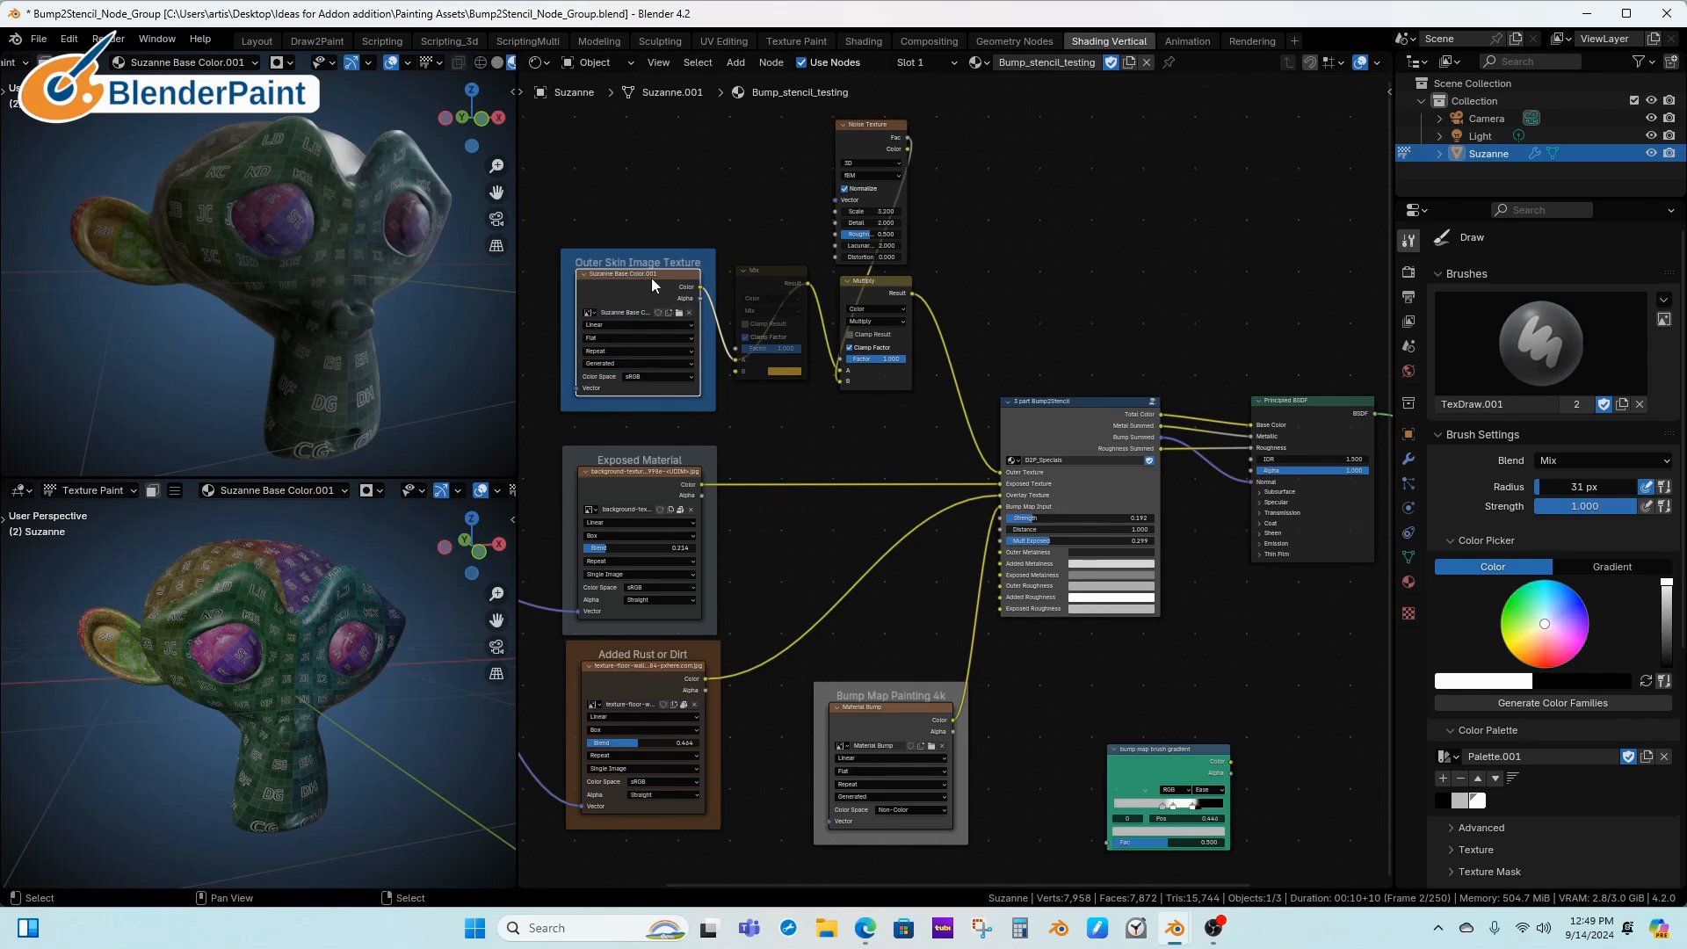
left_click(780, 288)
key("m")
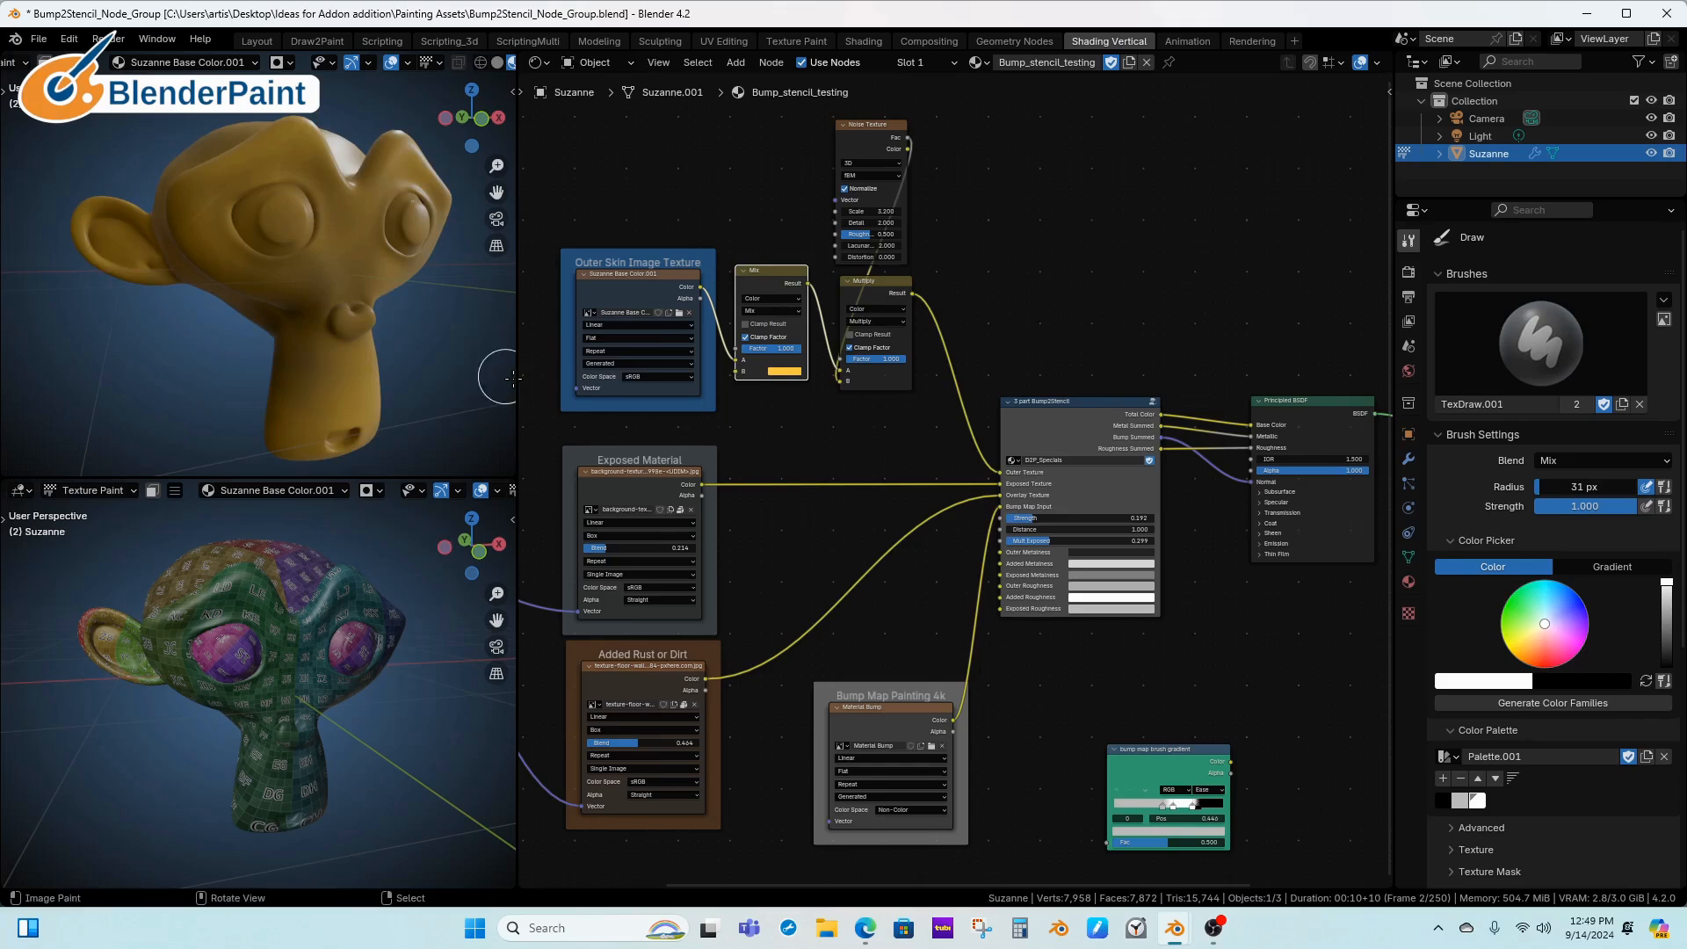
Preview the Outer Skin, Exposed Material and Added Rust or Dirt image textures on the monkey by selecting each node in turn
mouse_move(414, 351)
middle_mouse_down()
mouse_move(373, 354)
mouse_move(400, 378)
middle_mouse_up()
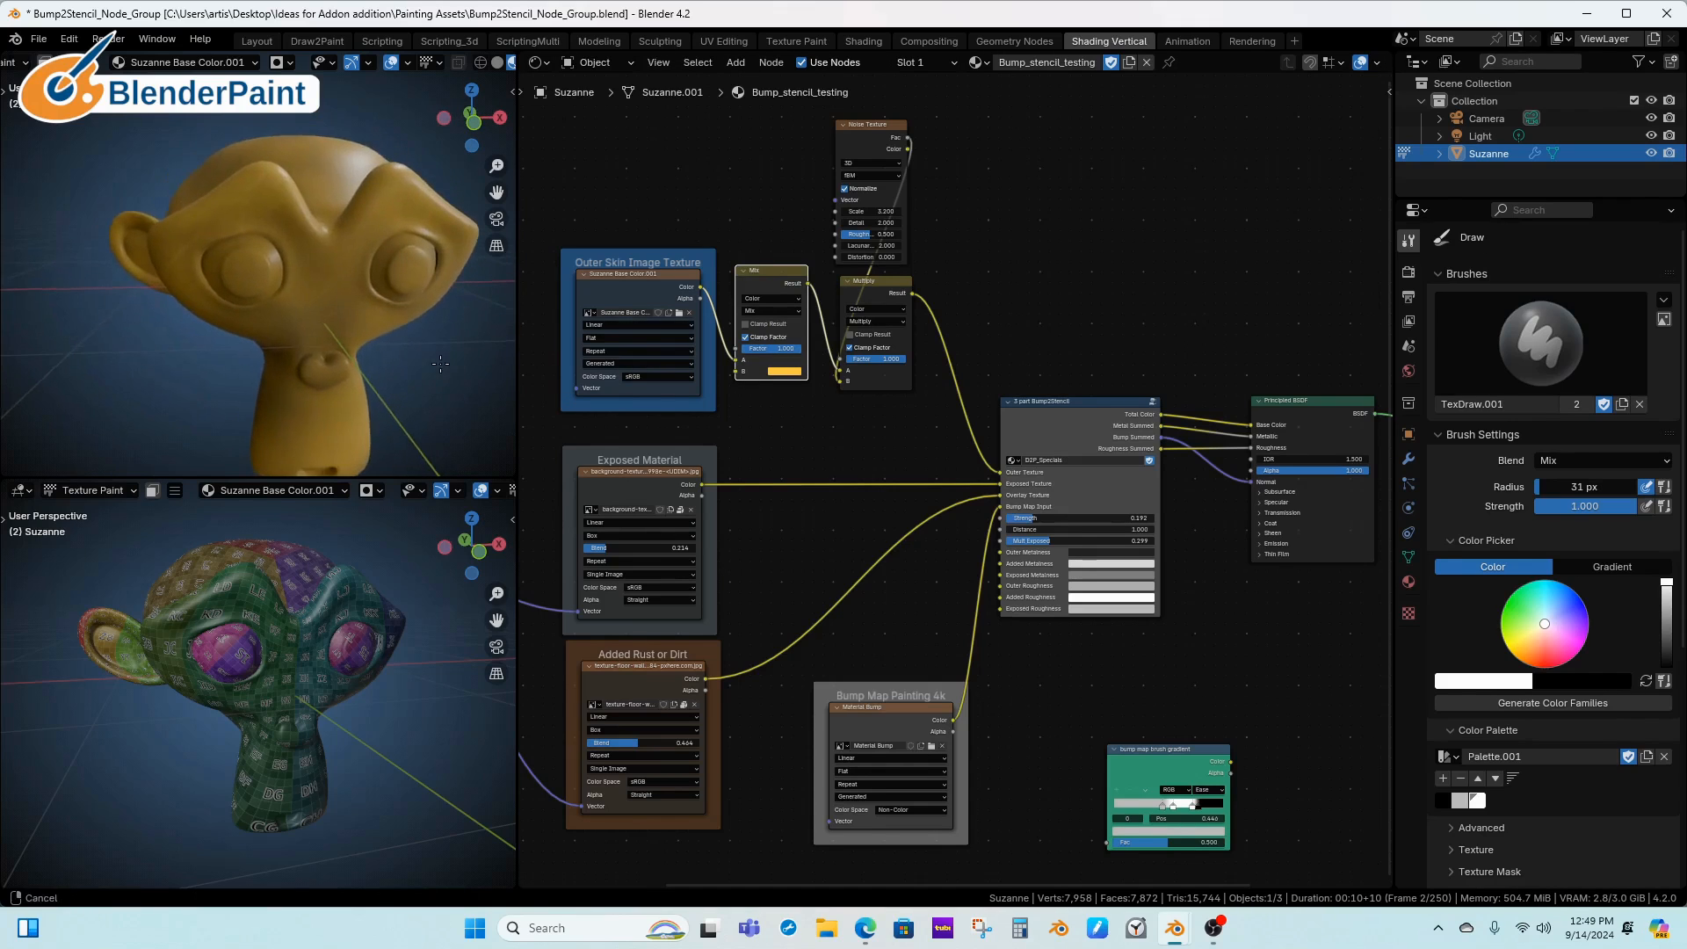
scroll(448, 353, "up", 1)
left_click_drag(661, 288, 679, 287)
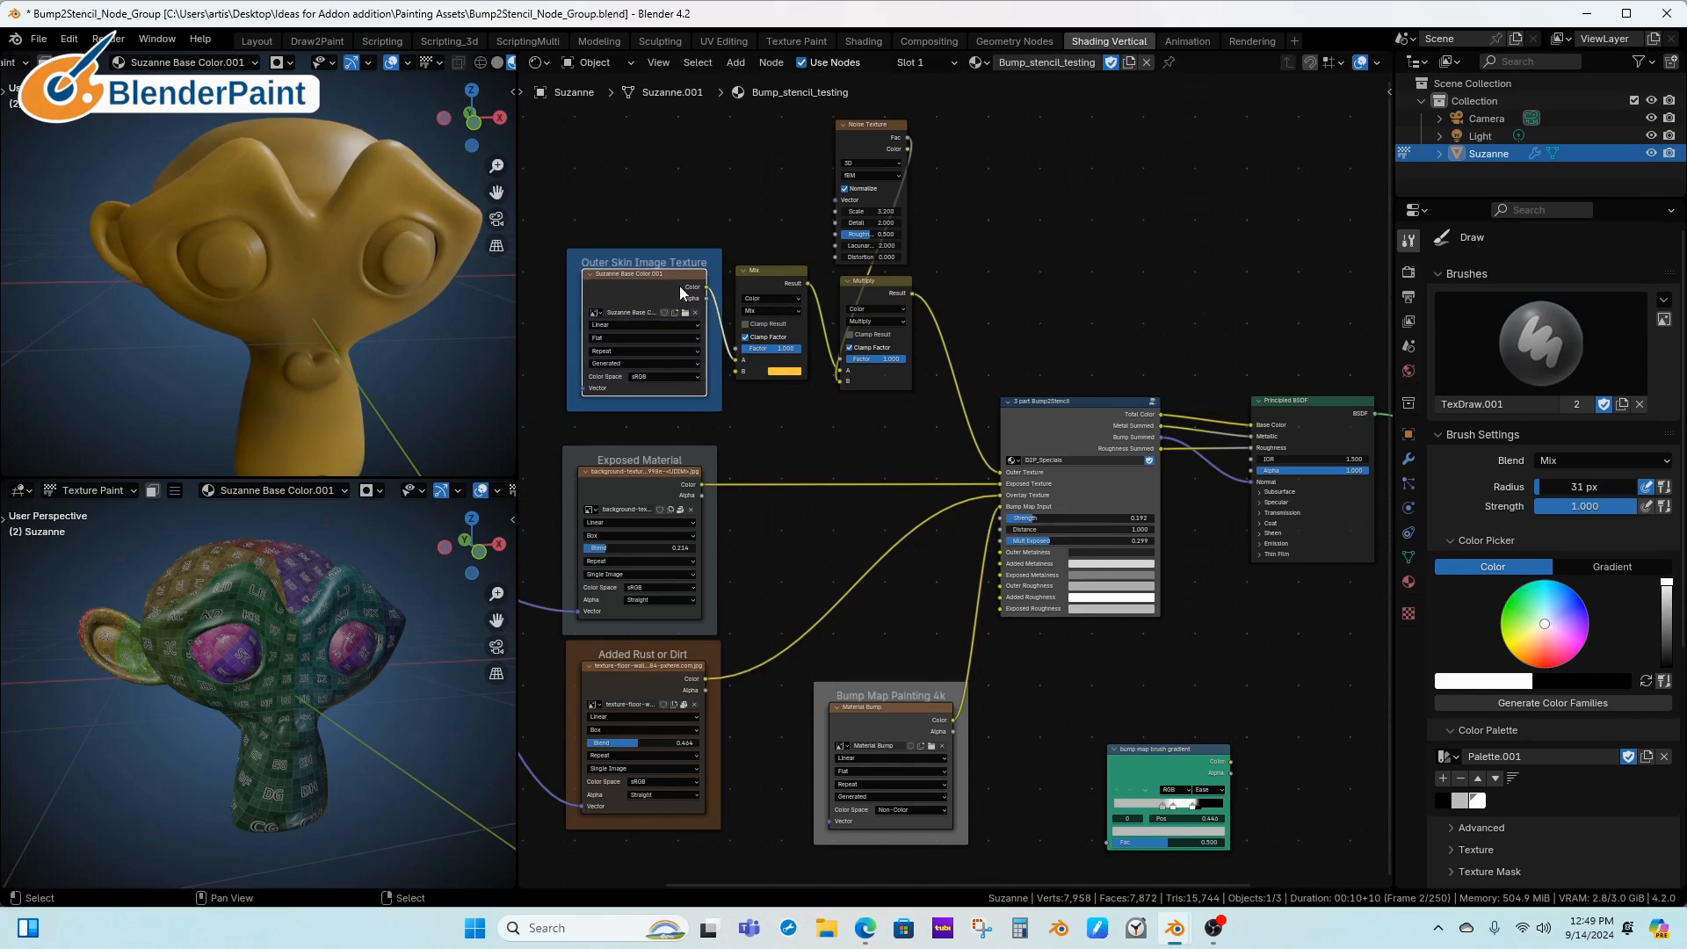
middle_click_drag(734, 419, 769, 332)
left_click(709, 382)
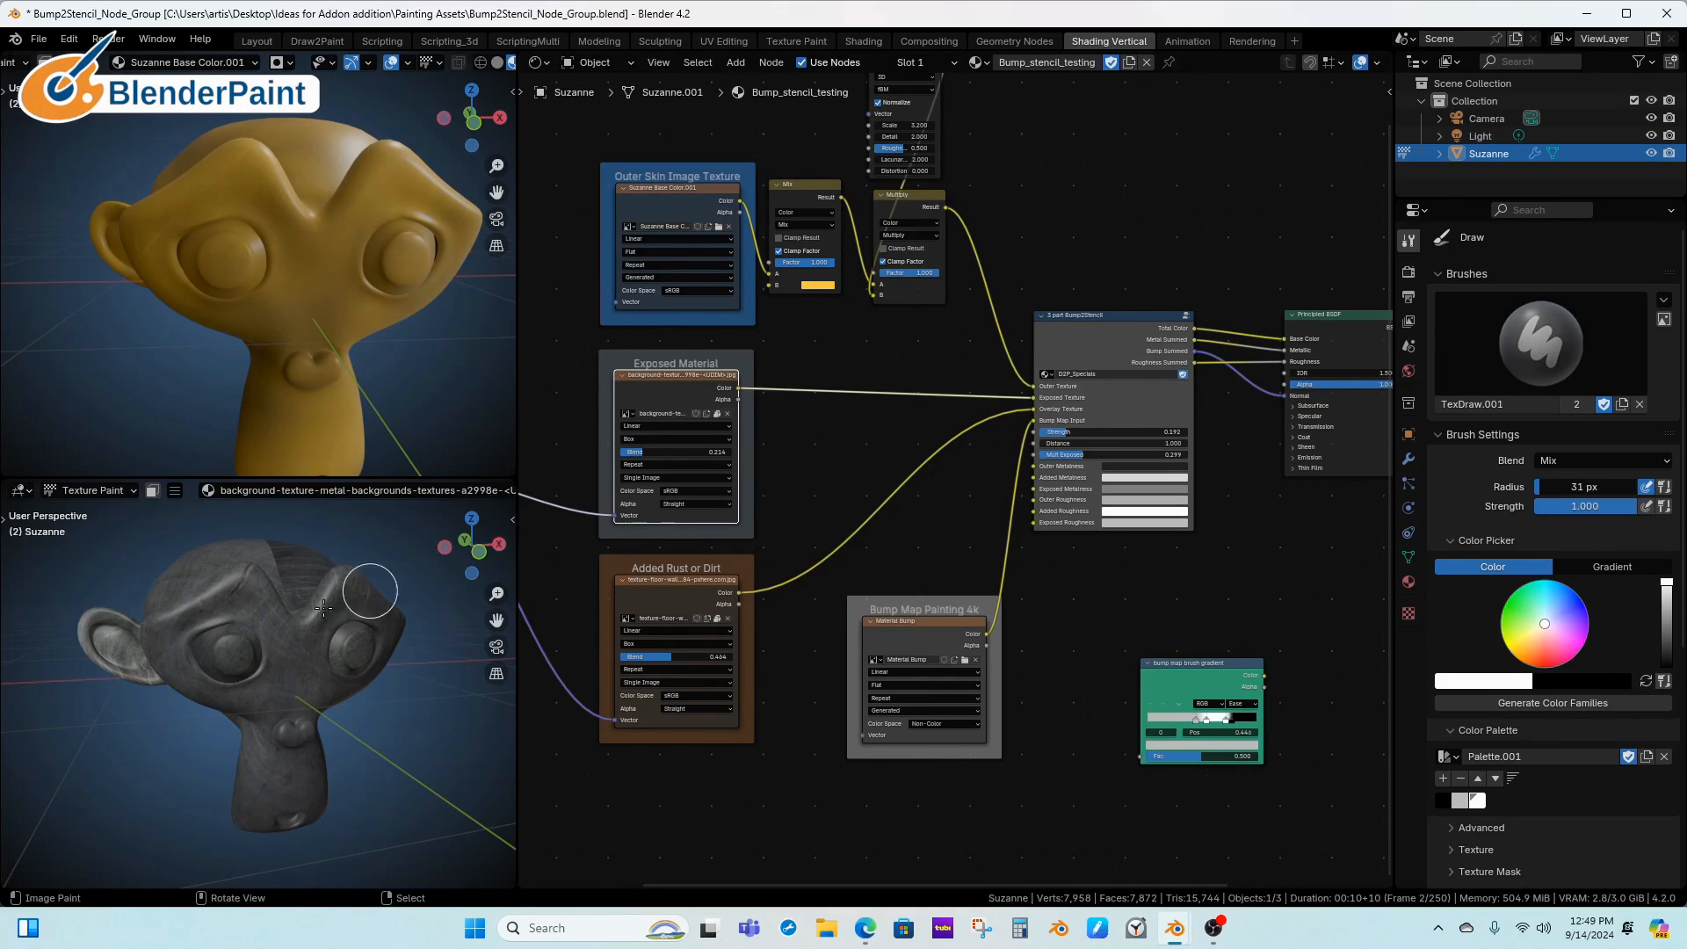
left_click_drag(687, 384, 686, 379)
left_click(691, 592)
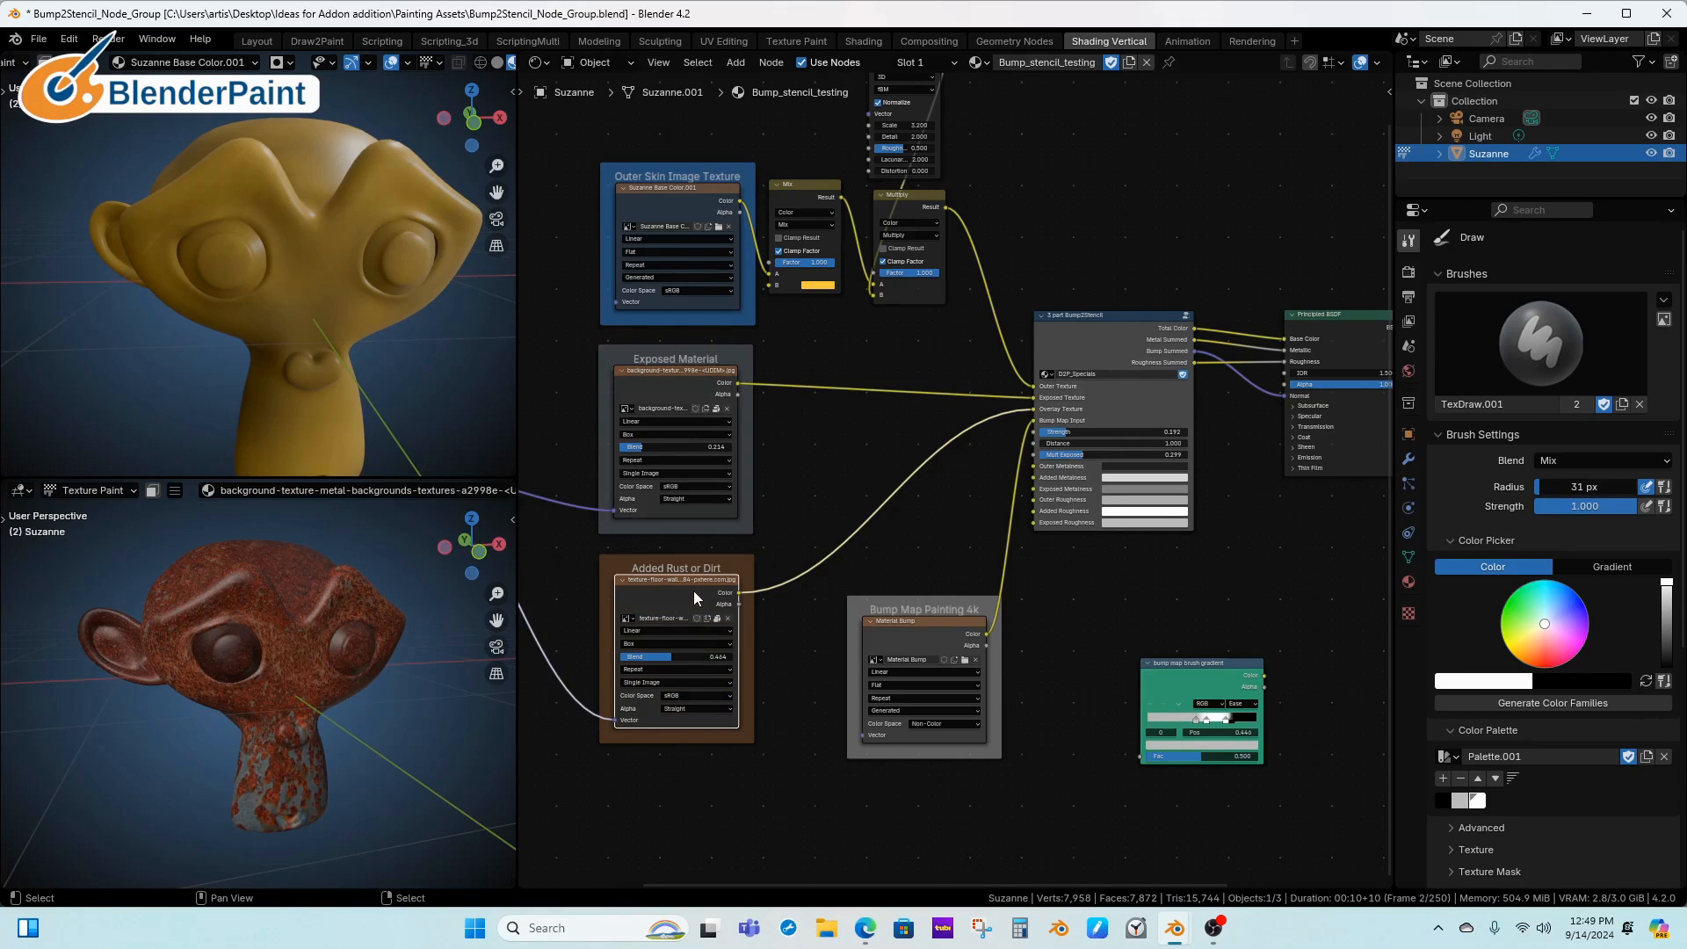
left_click_drag(694, 583, 692, 587)
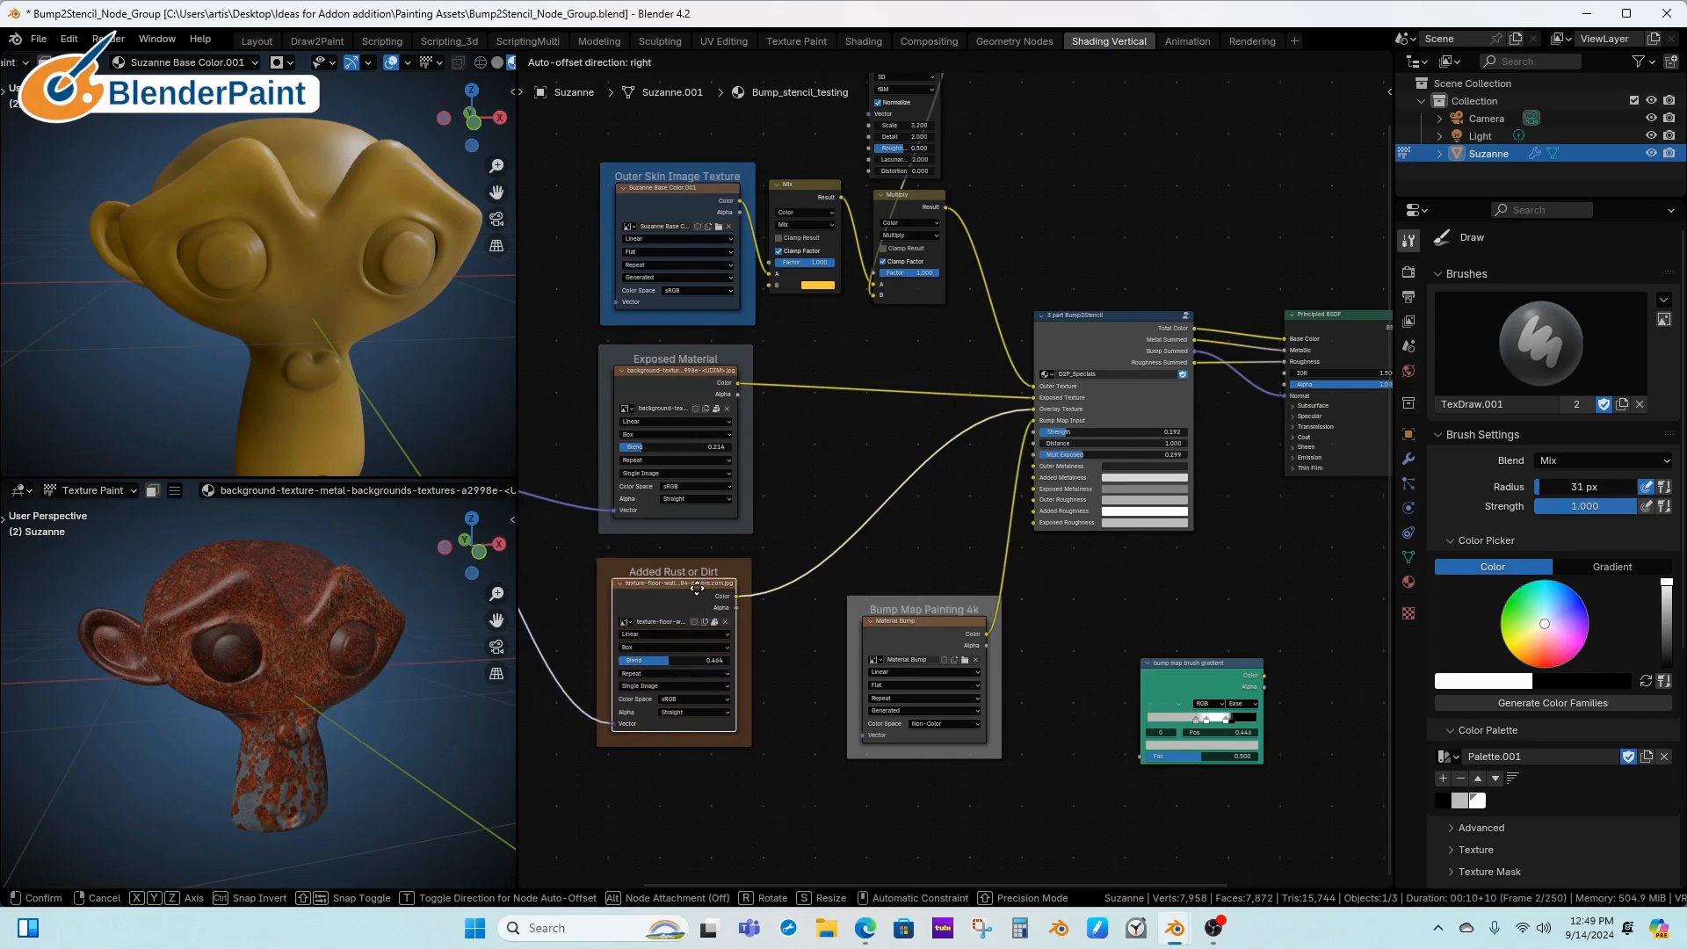
middle_click_drag(618, 646, 787, 635)
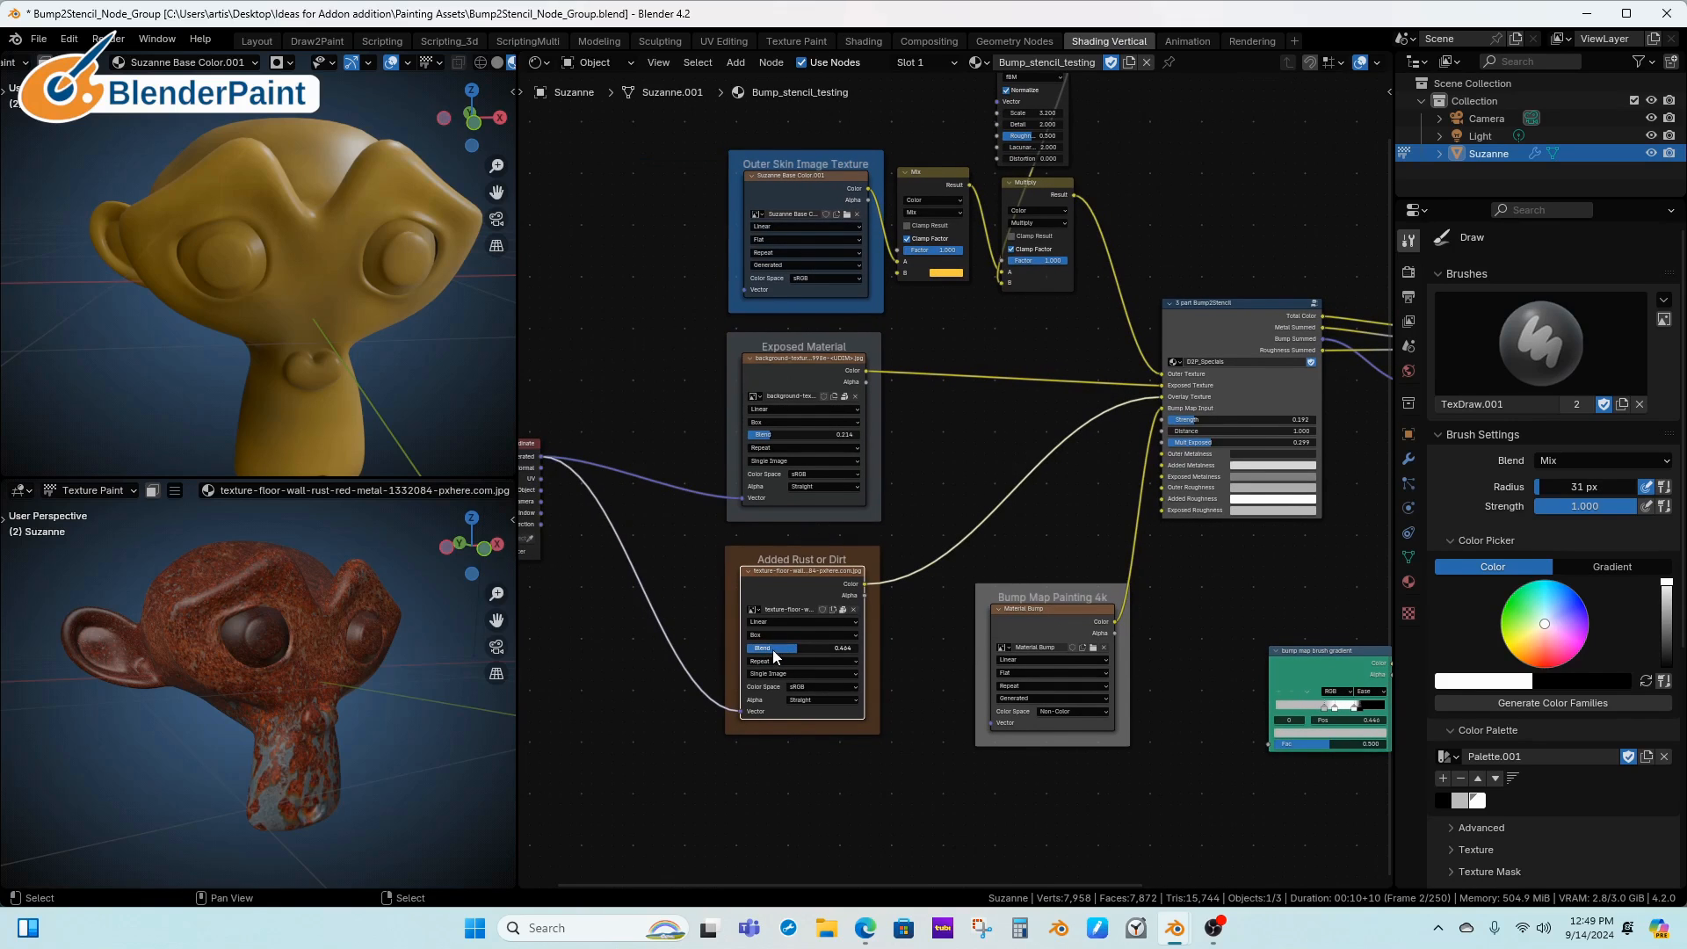
scroll(734, 557, "up", 1)
left_click_drag(734, 557, 758, 612, "alt")
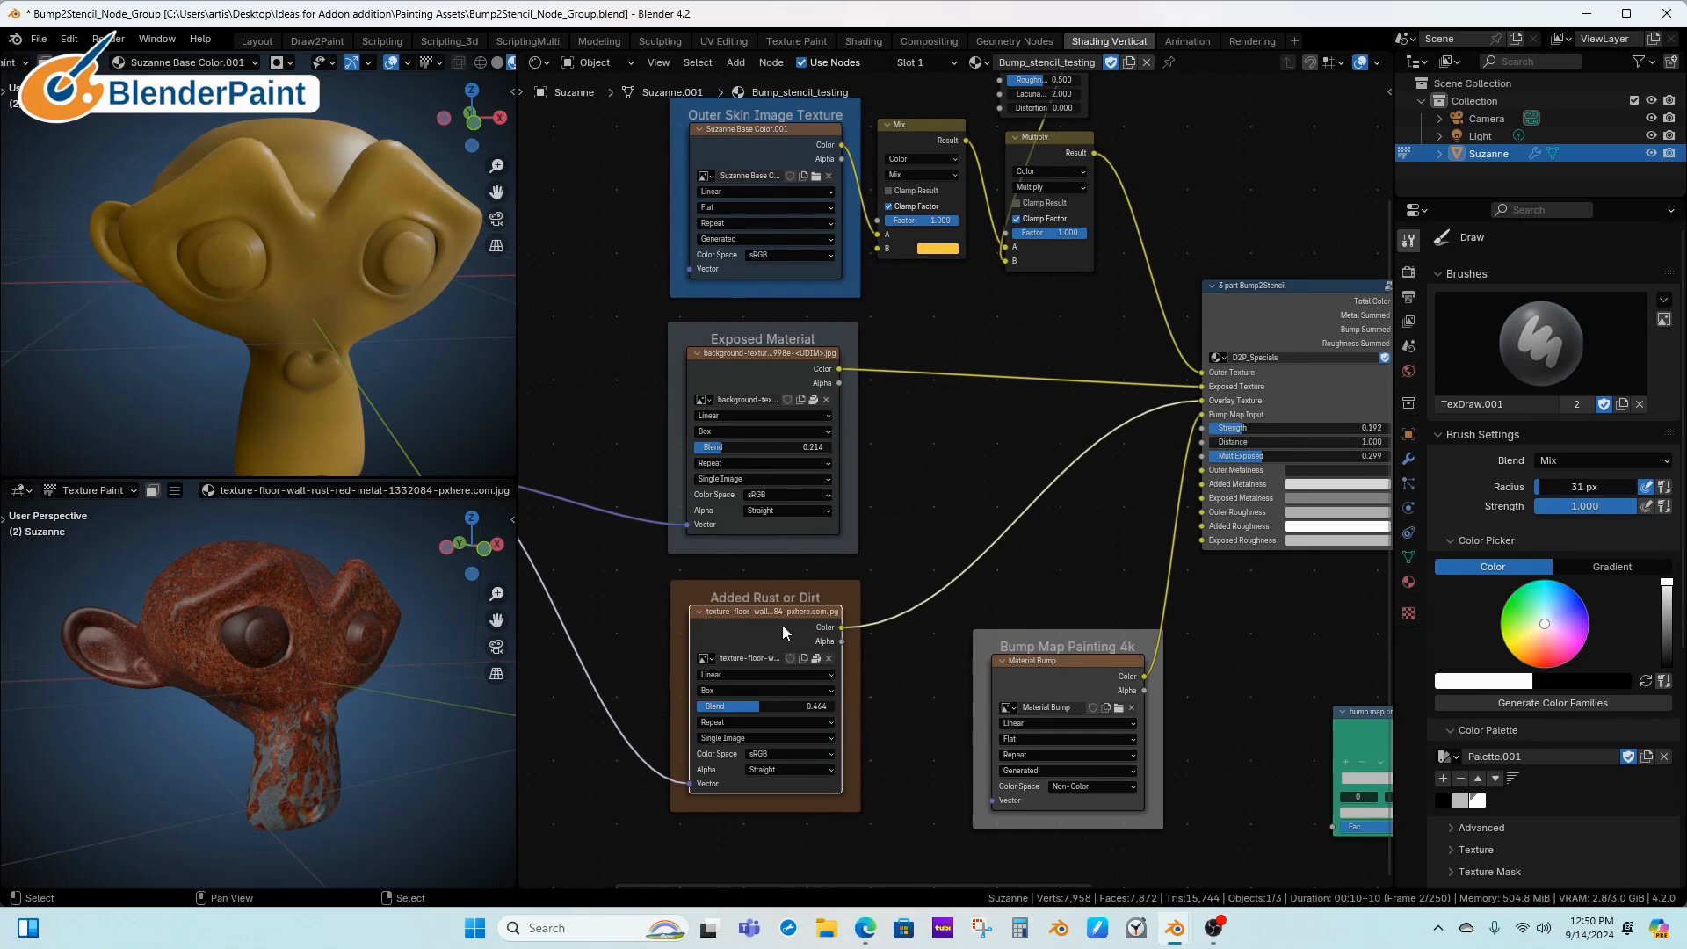
Make the Material Bump image in the Bump Map Painting 4k frame the paint target and inspect it on the monkey
left_click(1069, 666)
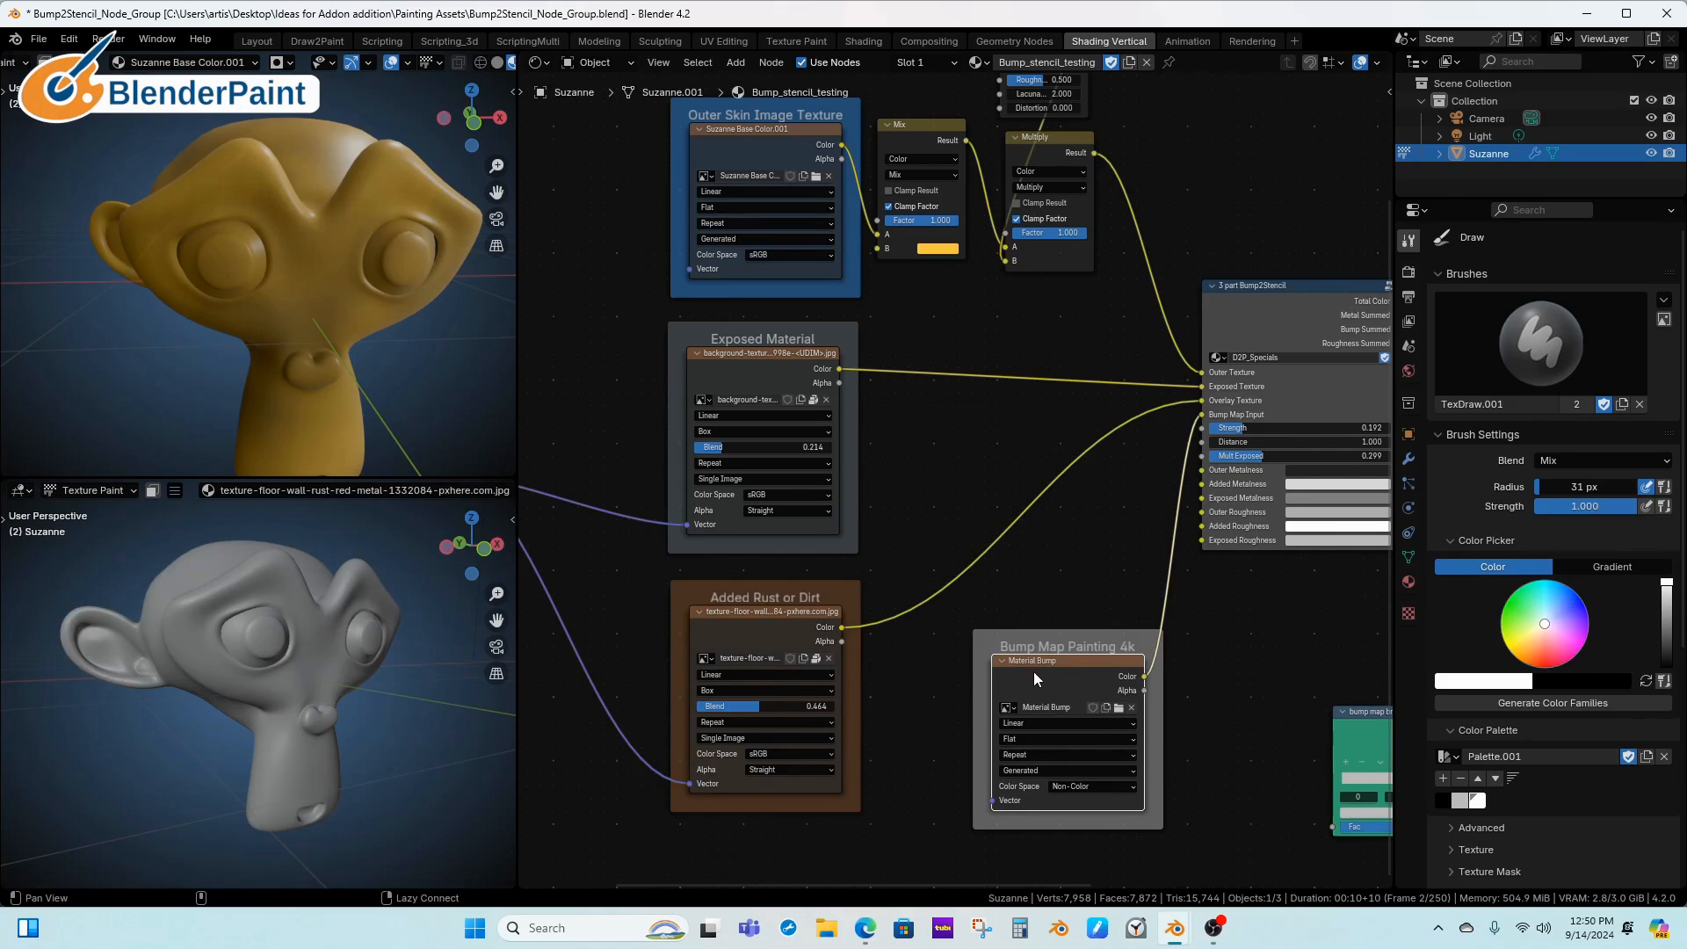
mouse_move(412, 665)
middle_mouse_down()
mouse_move(369, 659)
mouse_move(416, 636)
mouse_move(436, 648)
middle_mouse_up()
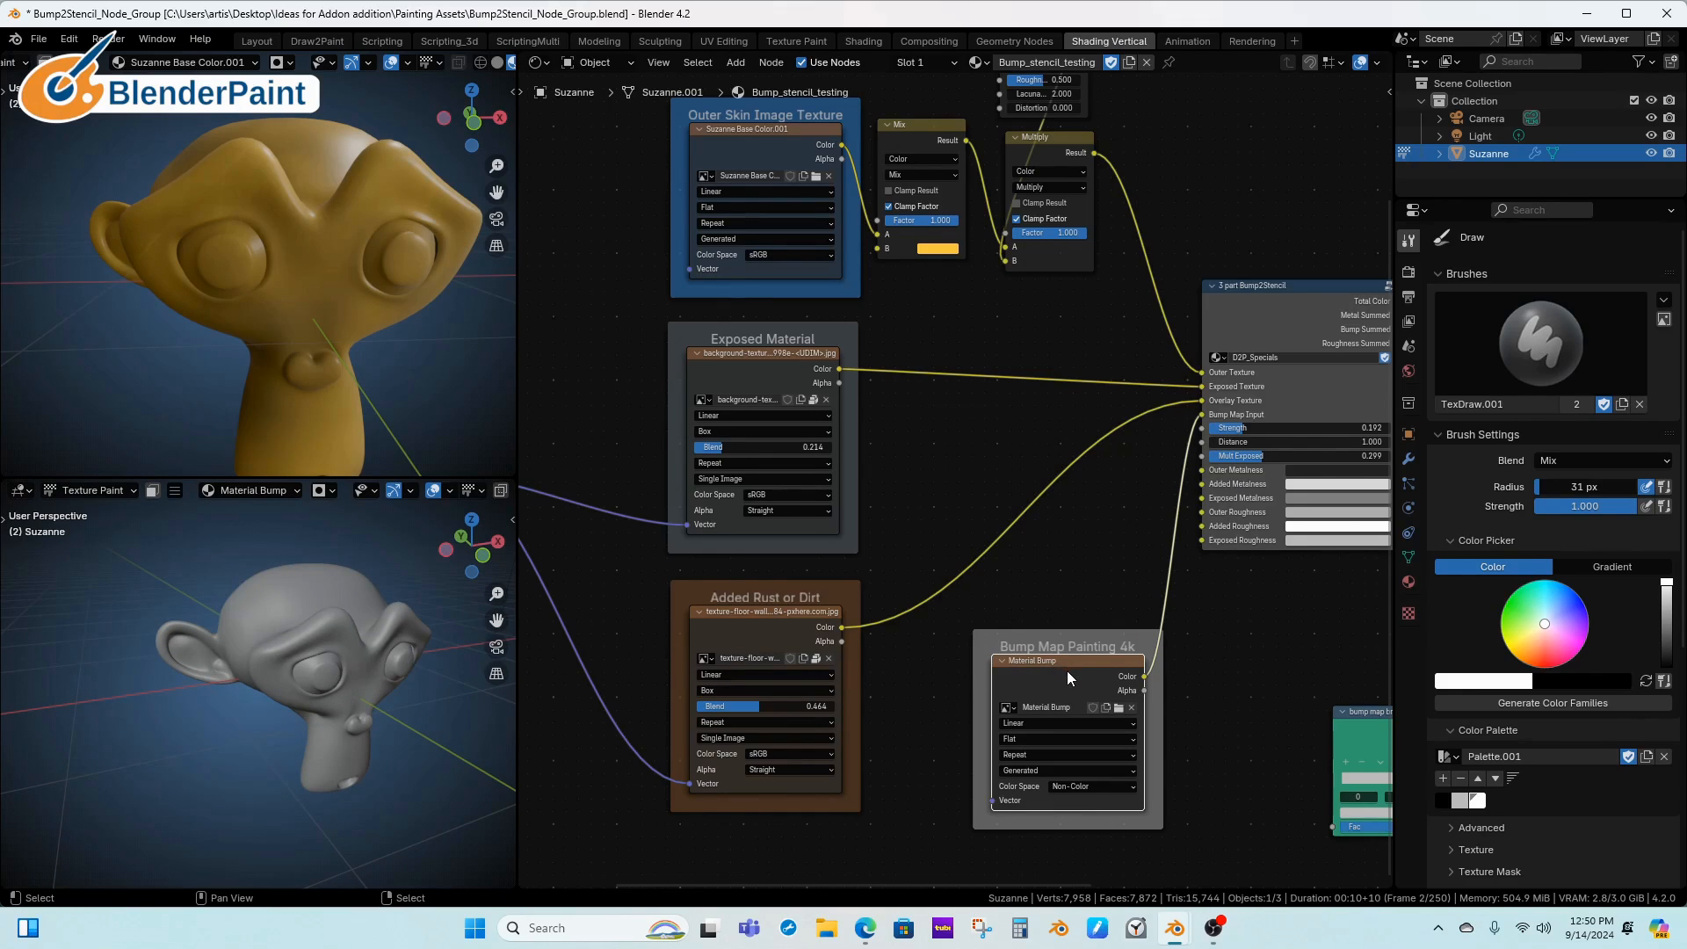
scroll(404, 650, "up", 6)
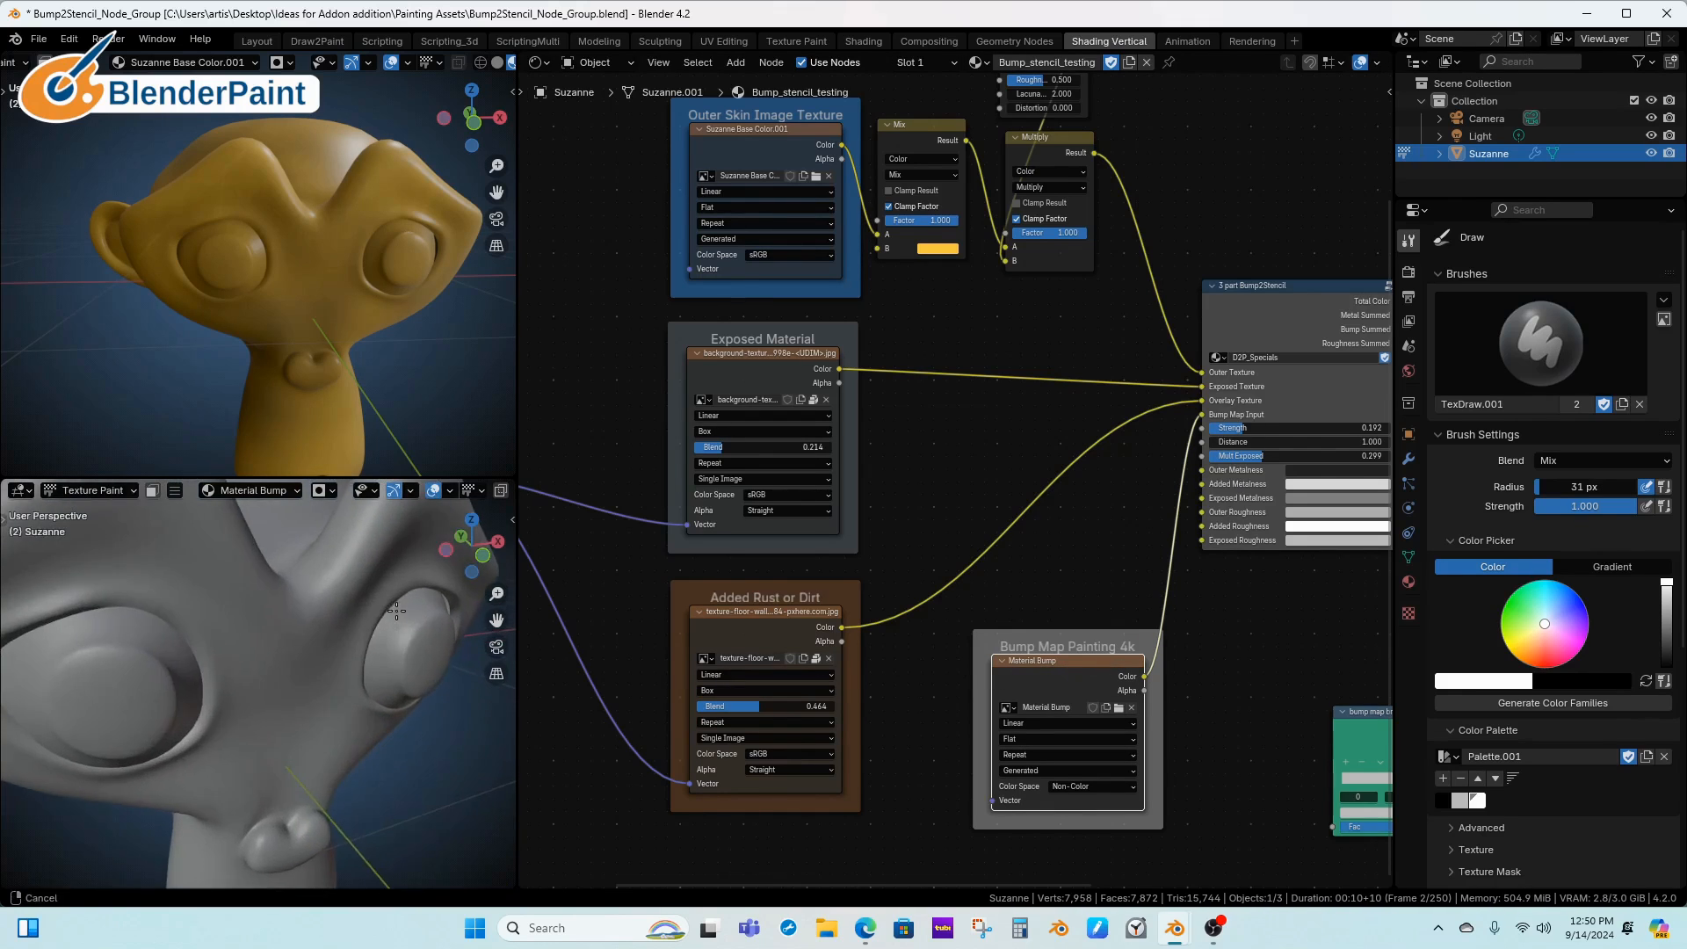
scroll(405, 654, "down", 5)
middle_click_drag(404, 654, 420, 643)
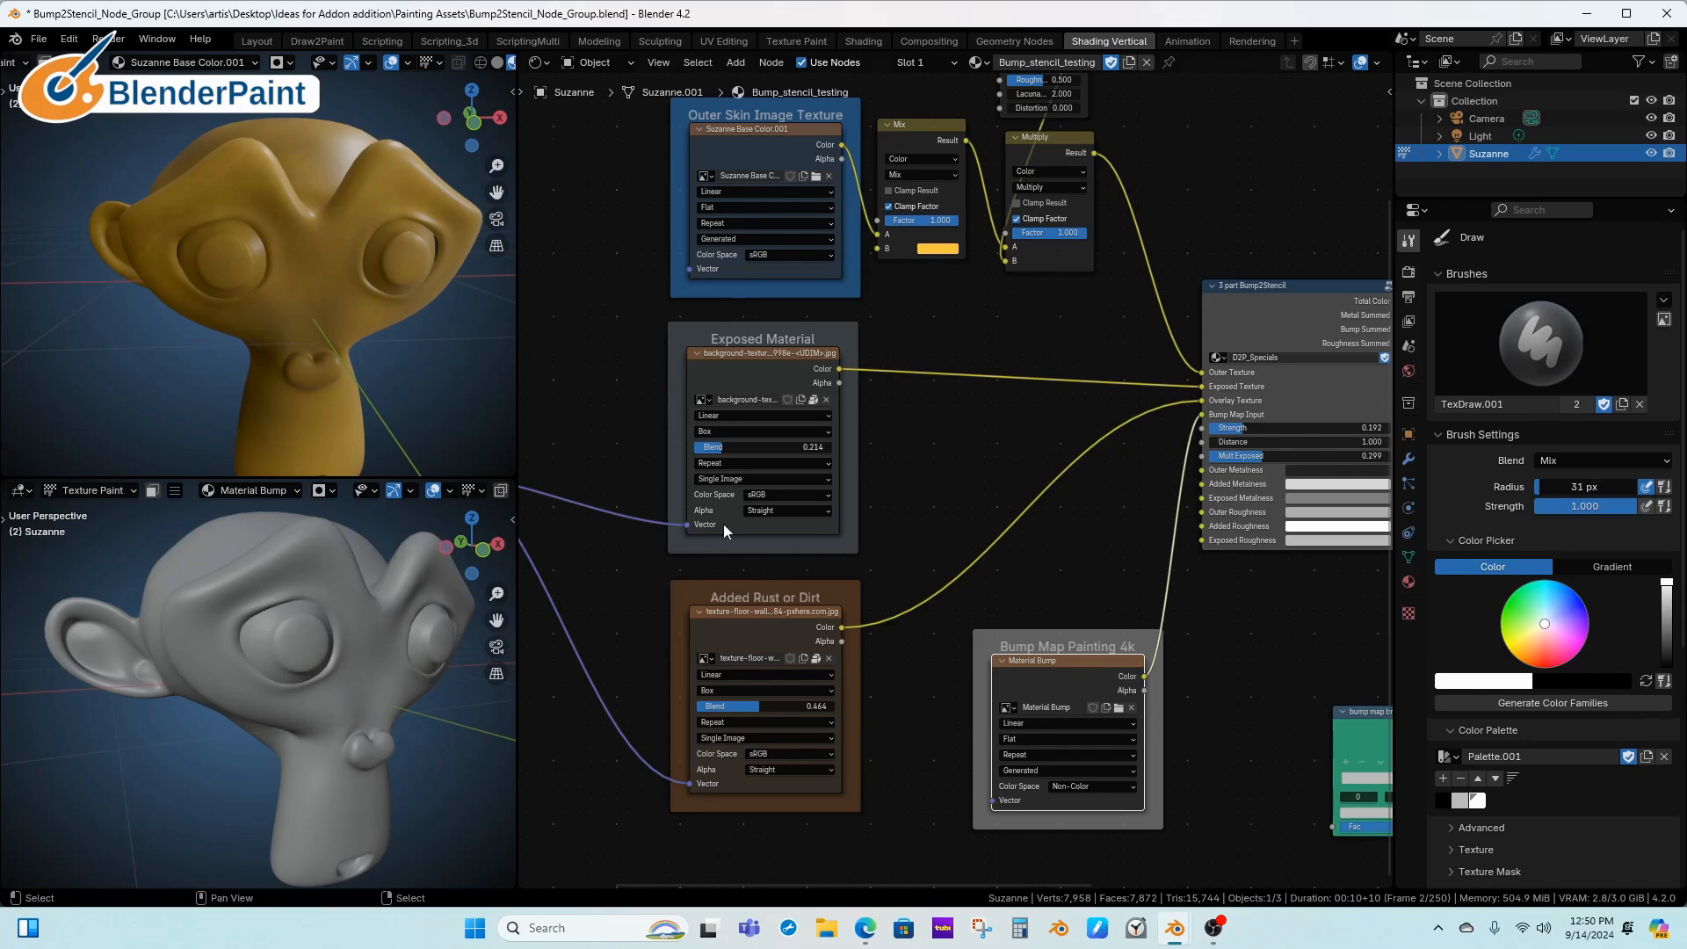
Select the 3 part Bump2Stencil node, paint white on the bump map from the brow toward the ear, and inspect the added rust
middle_click_drag(1154, 419, 983, 452)
left_click_drag(1125, 334, 1149, 349)
middle_click_drag(377, 657, 307, 580)
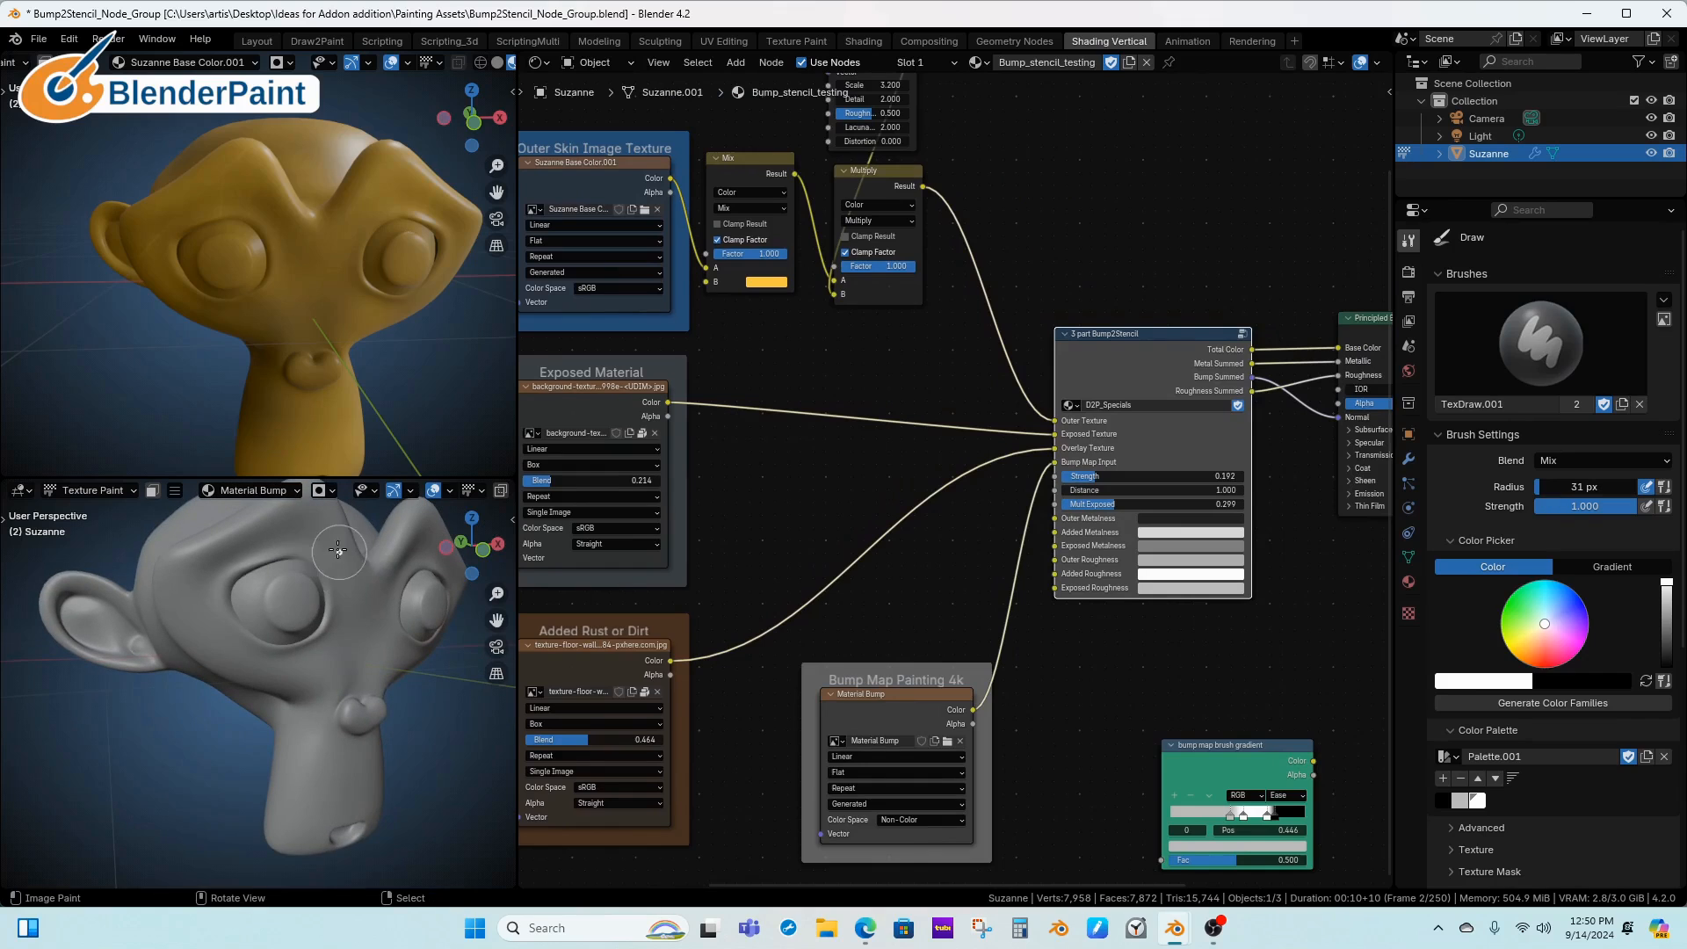
left_click_drag(327, 549, 278, 564)
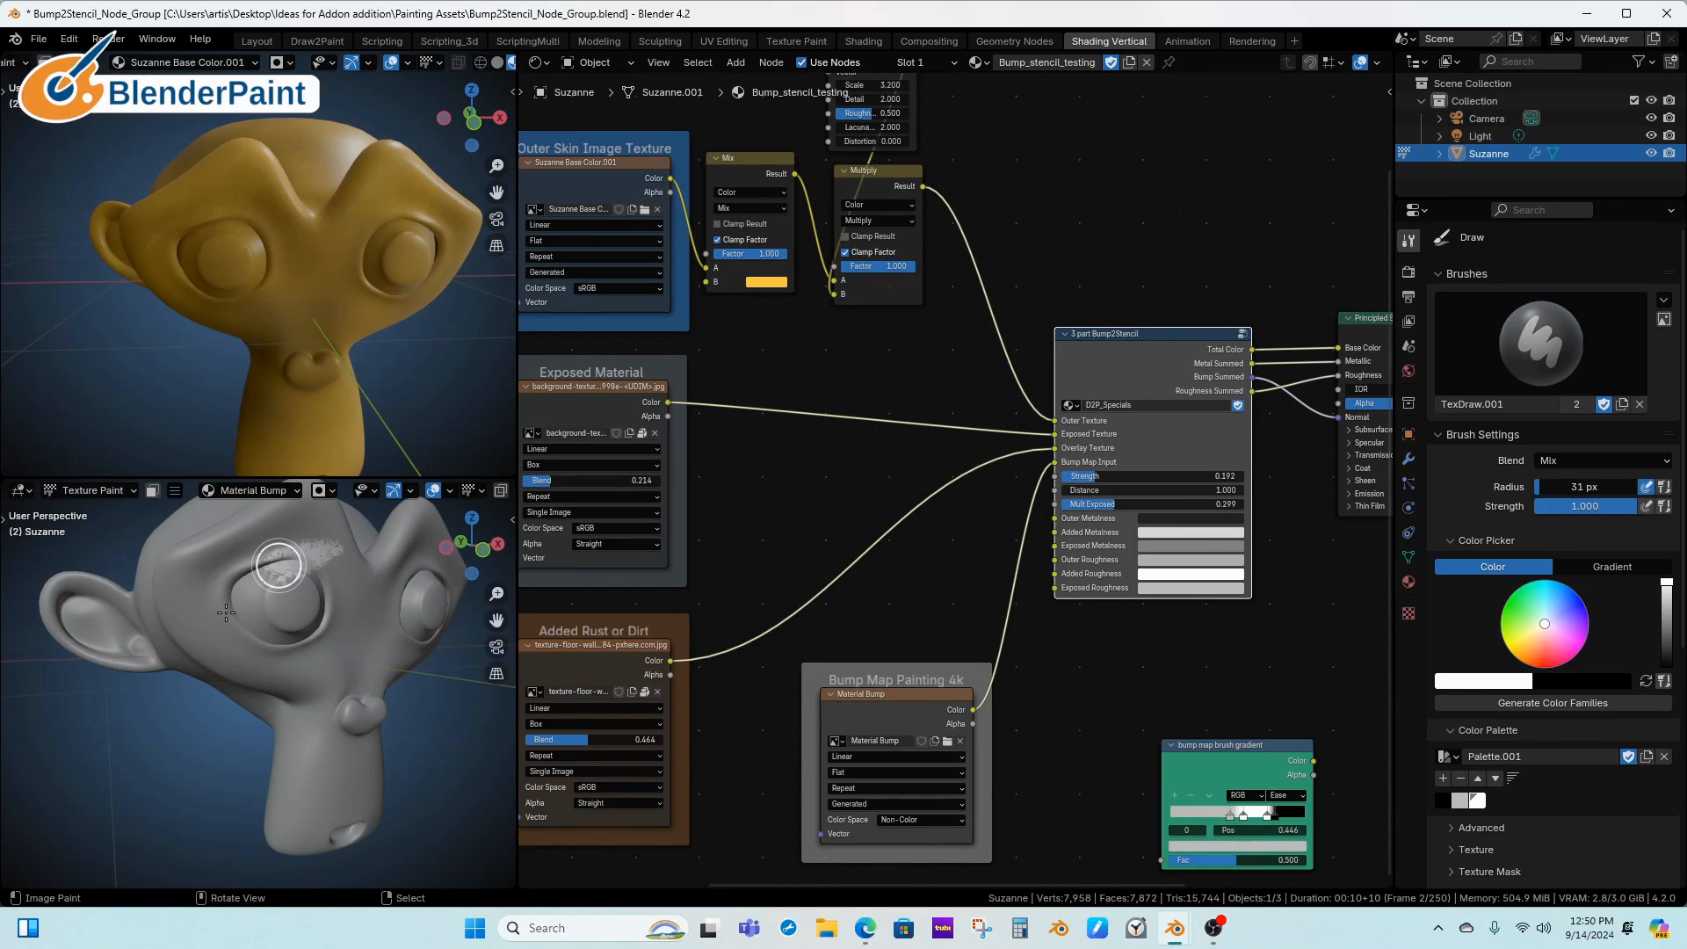
left_click_drag(278, 564, 141, 606)
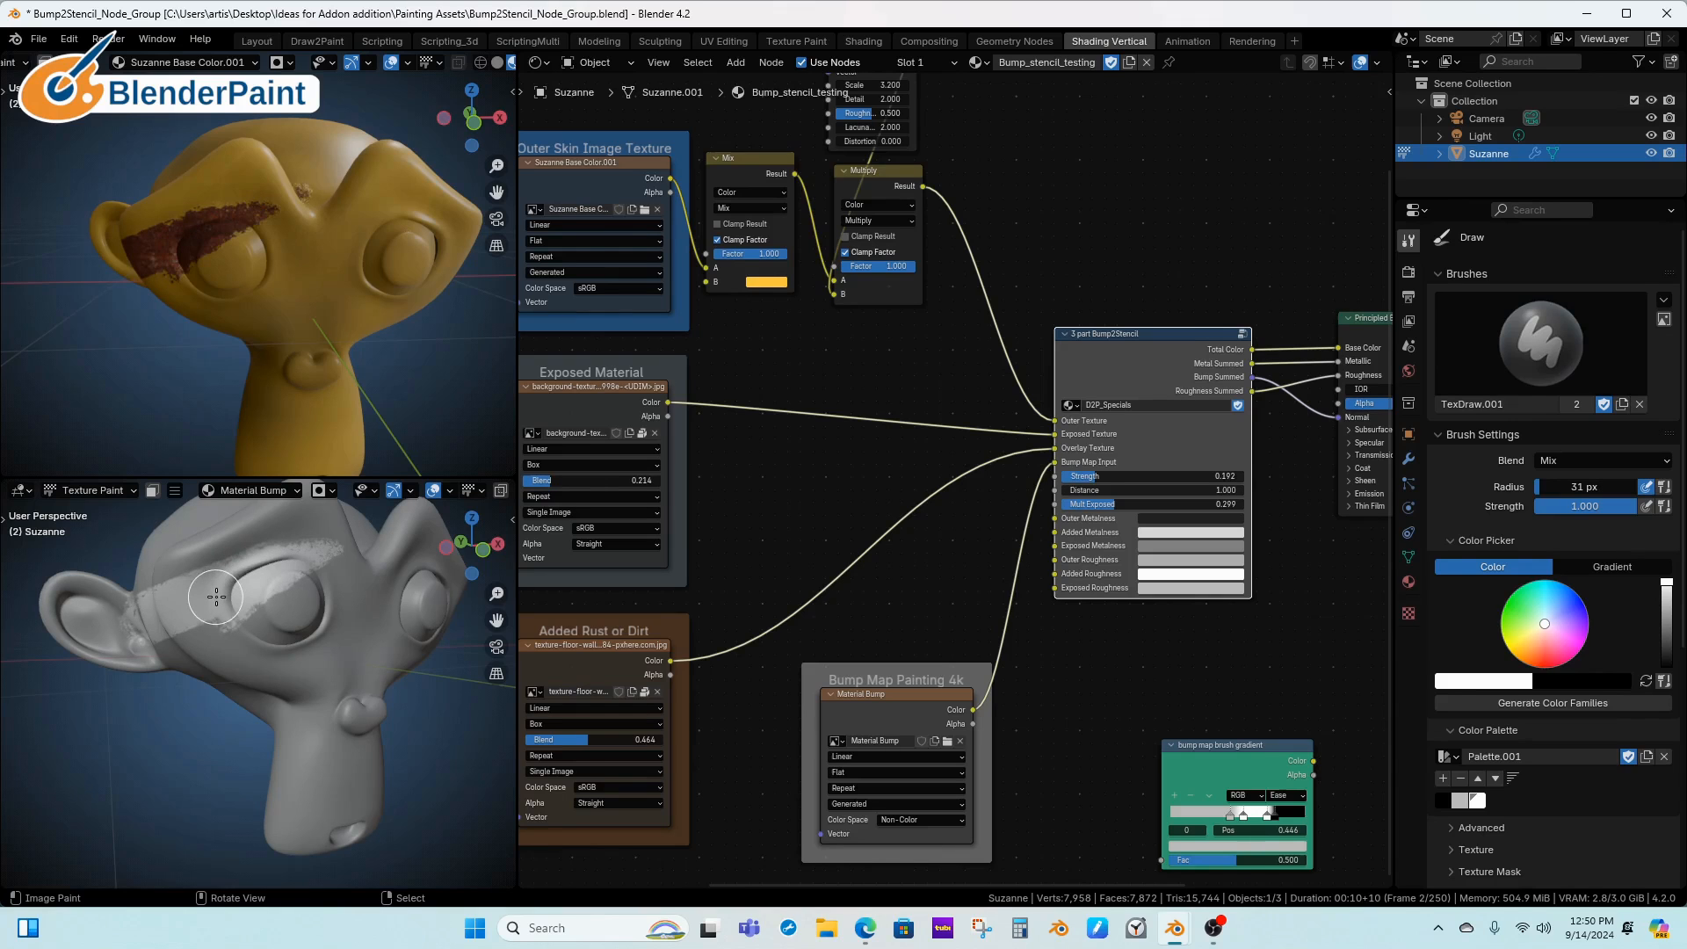
mouse_move(297, 440)
middle_mouse_down()
mouse_move(359, 319)
mouse_move(339, 322)
mouse_move(345, 305)
mouse_move(355, 462)
middle_mouse_up()
scroll(352, 316, "up", 3)
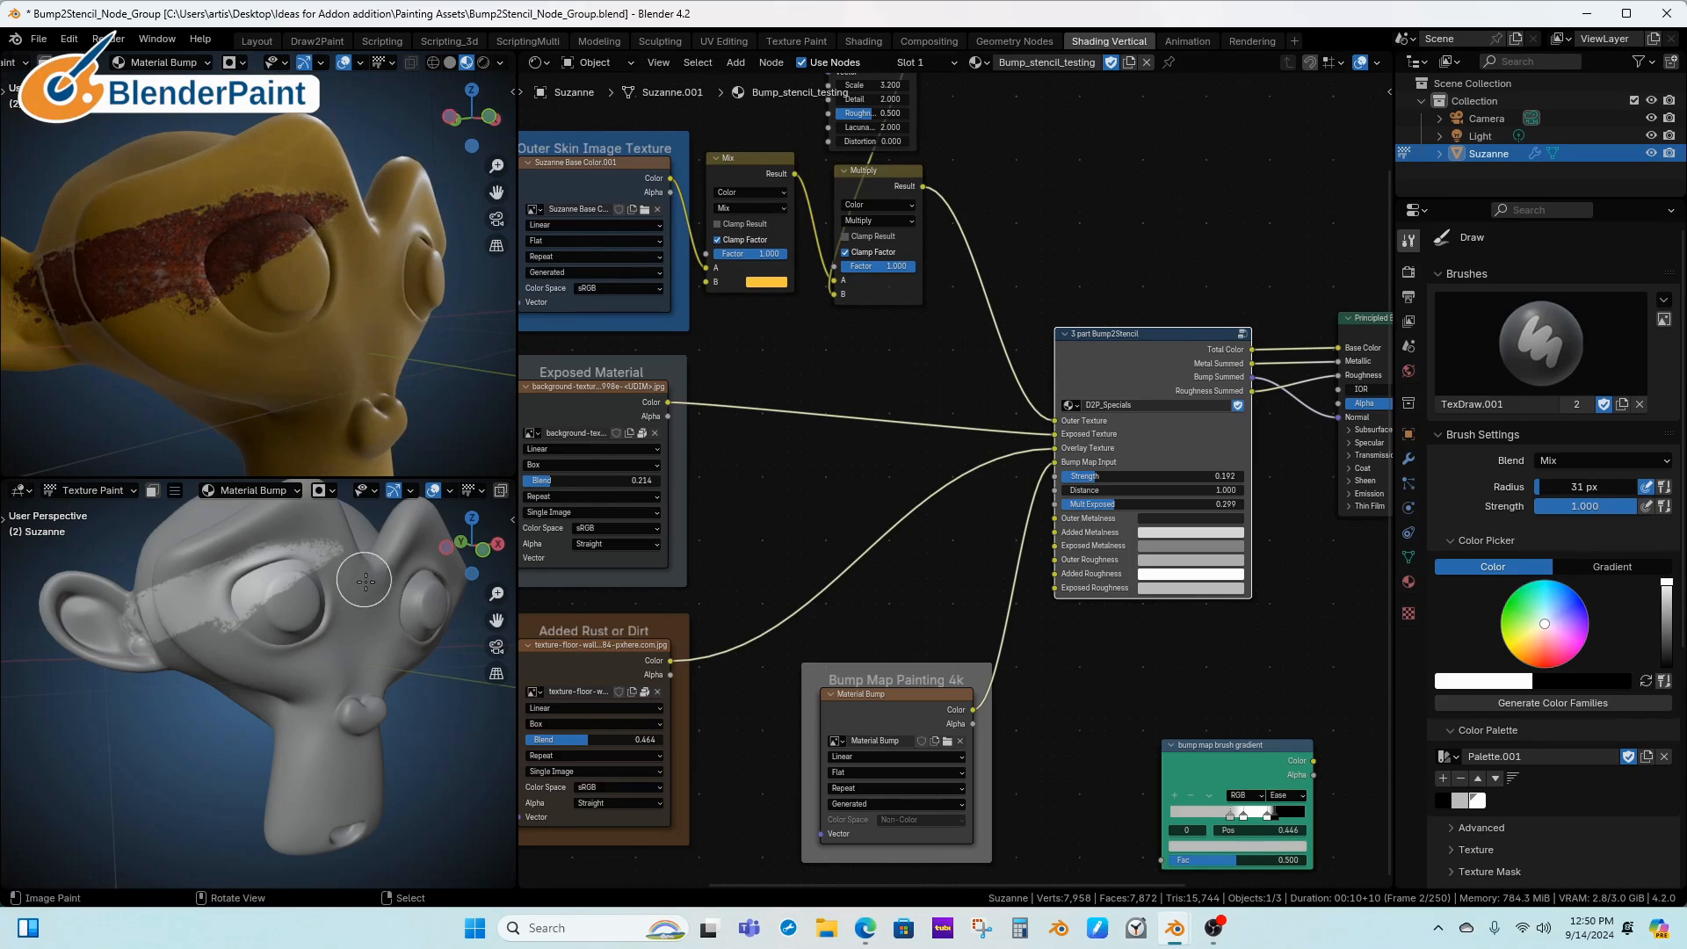
Swap the brush colour to black and paint across the eye and cheek to reveal the exposed metal beneath the rust
key("x")
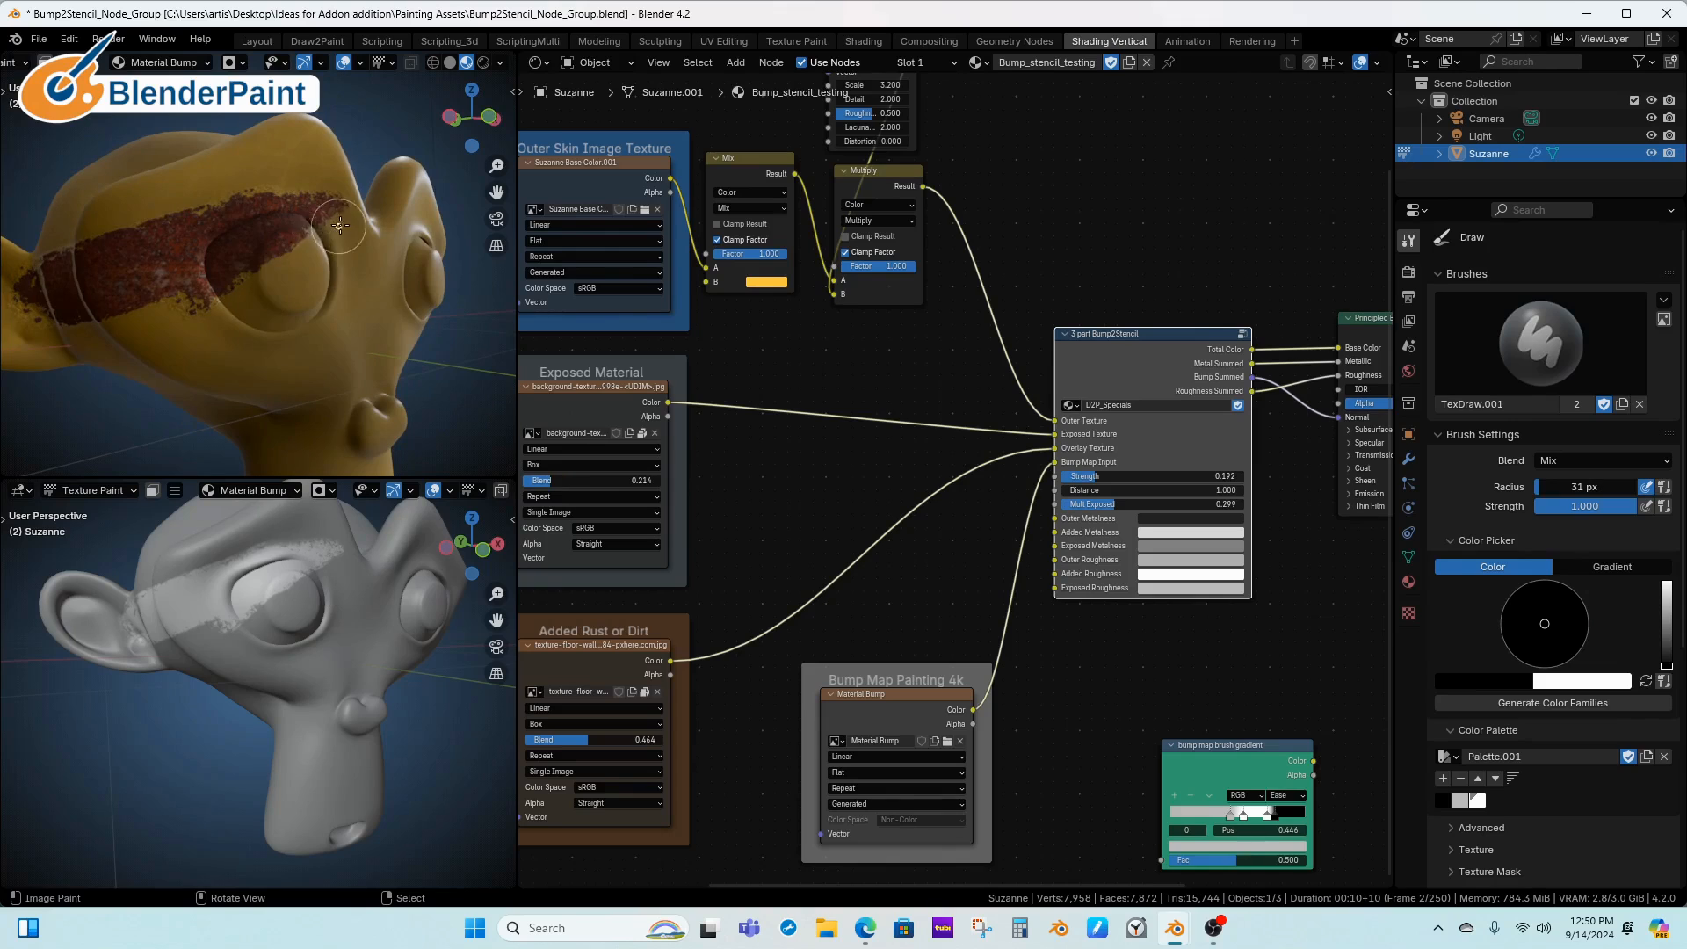
mouse_move(316, 231)
left_mouse_down()
mouse_move(230, 295)
mouse_move(170, 309)
left_mouse_up()
mouse_move(283, 277)
left_mouse_down()
mouse_move(253, 281)
mouse_move(303, 253)
left_mouse_up()
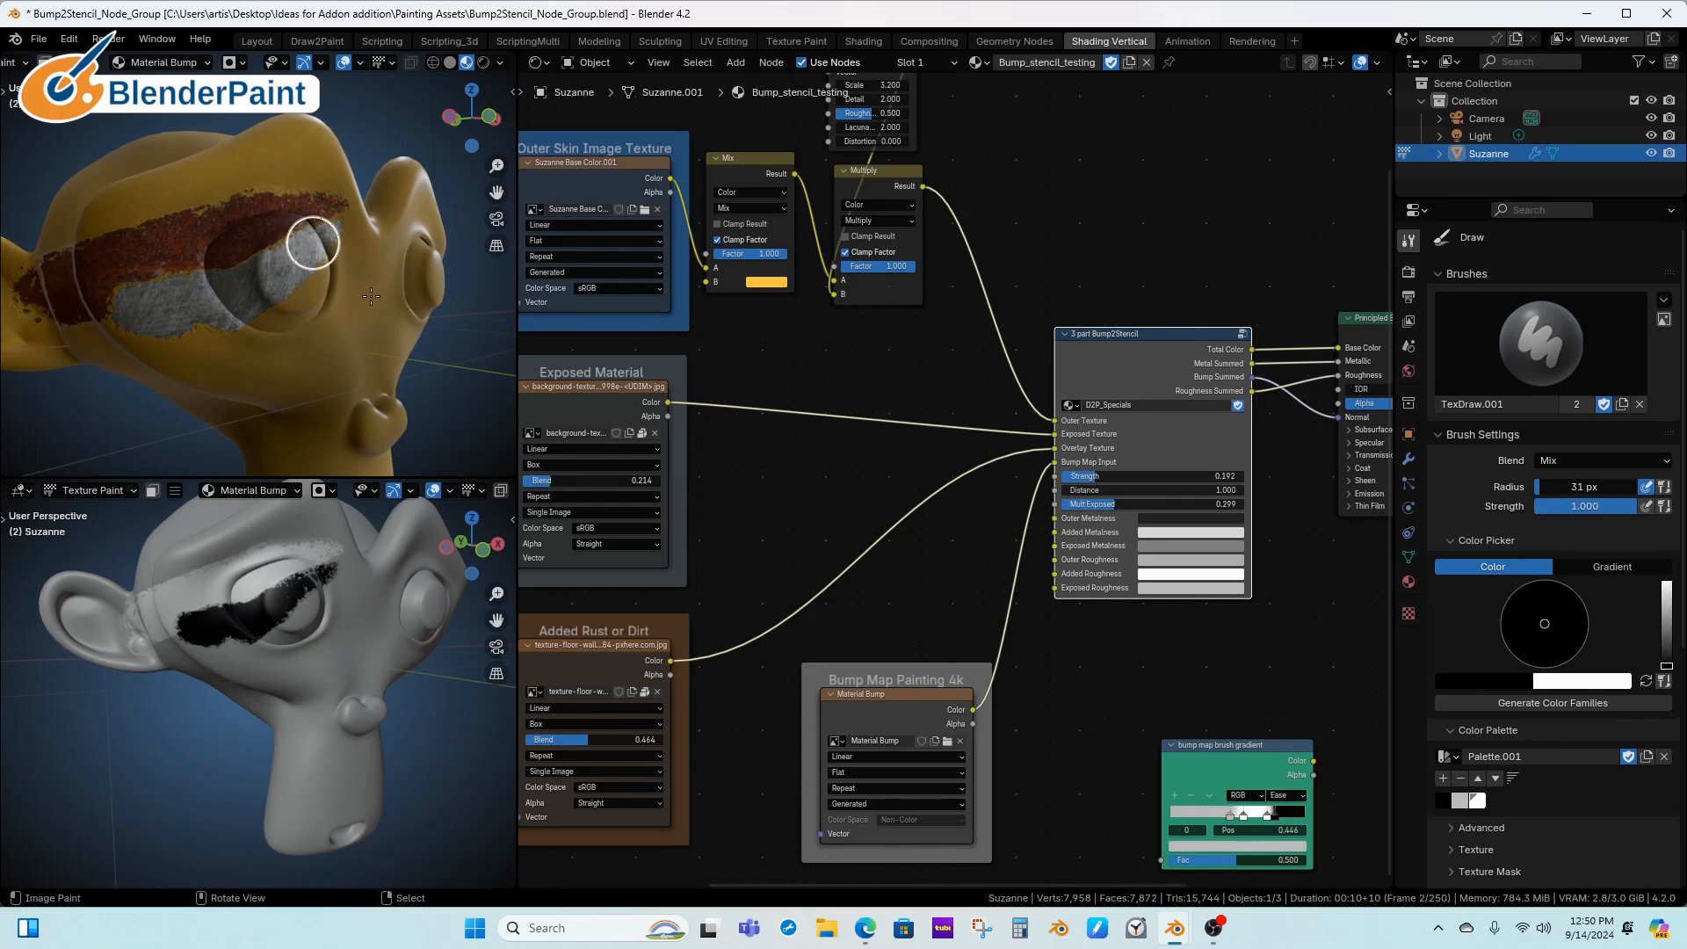
left_click_drag(313, 242, 332, 220)
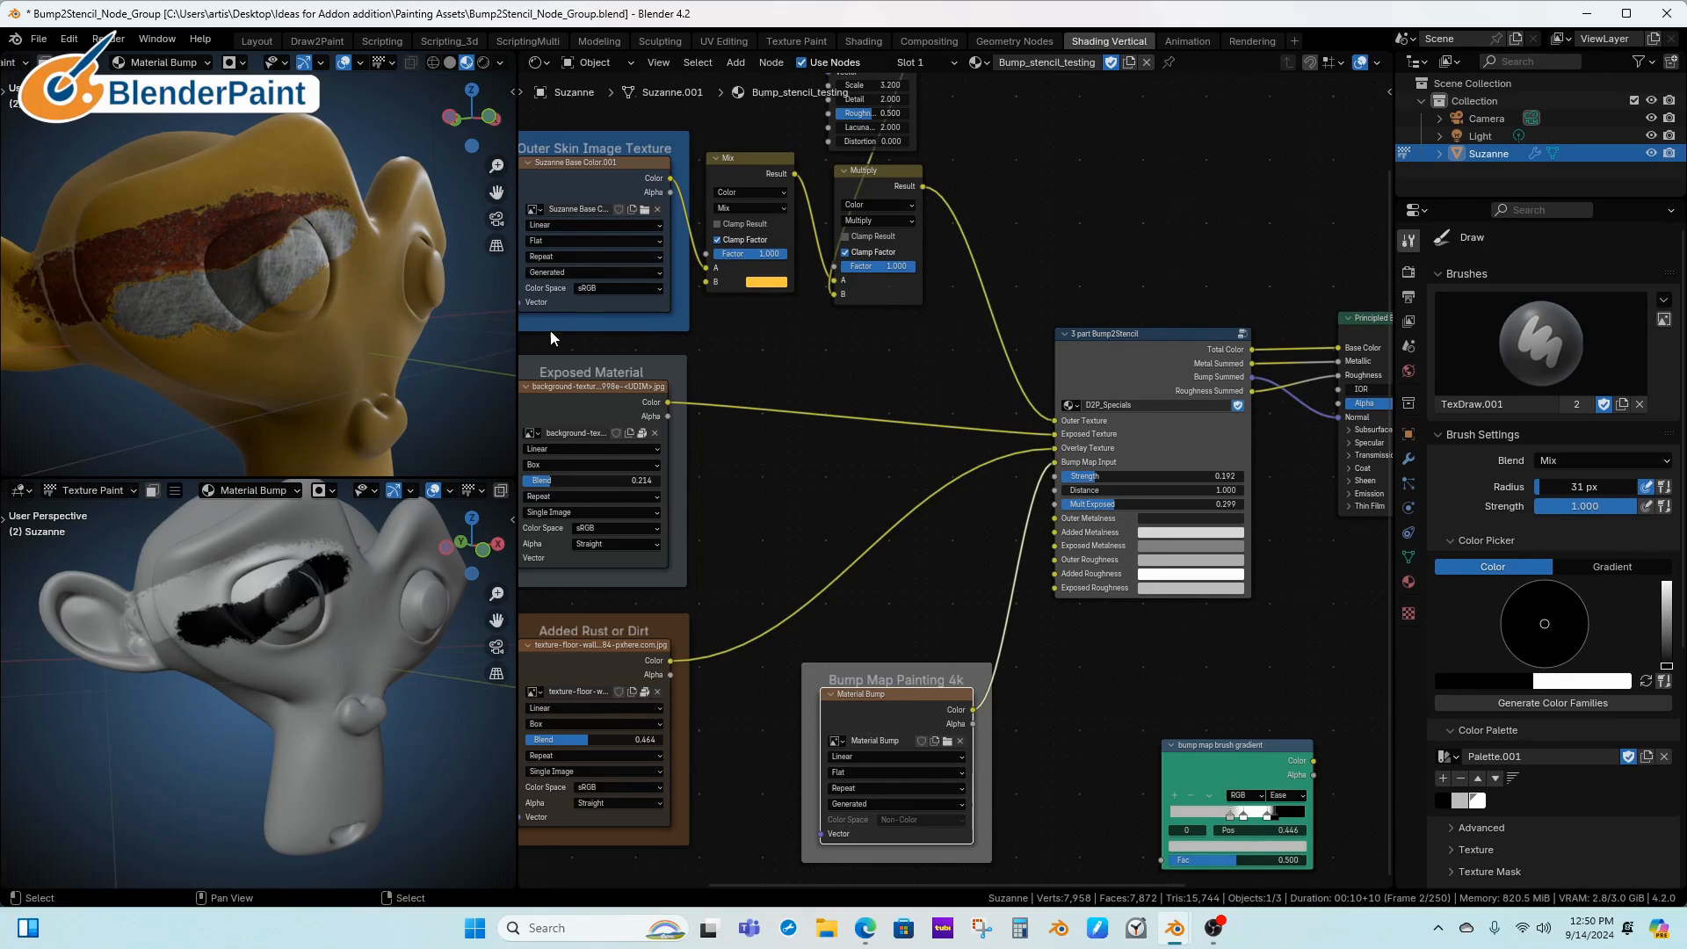
Enter the 3 part Bump2Stencil node group and examine its Added Stencil, Exposed Stencil, Bump Combined and Metalness Addition frames
left_click(1138, 344)
key("Tab")
middle_click_drag(1157, 352, 1062, 475)
left_click_drag(1064, 474, 1010, 525, "alt")
left_click_drag(1003, 450, 1037, 365, "alt")
left_click_drag(1037, 366, 1356, 533, "alt")
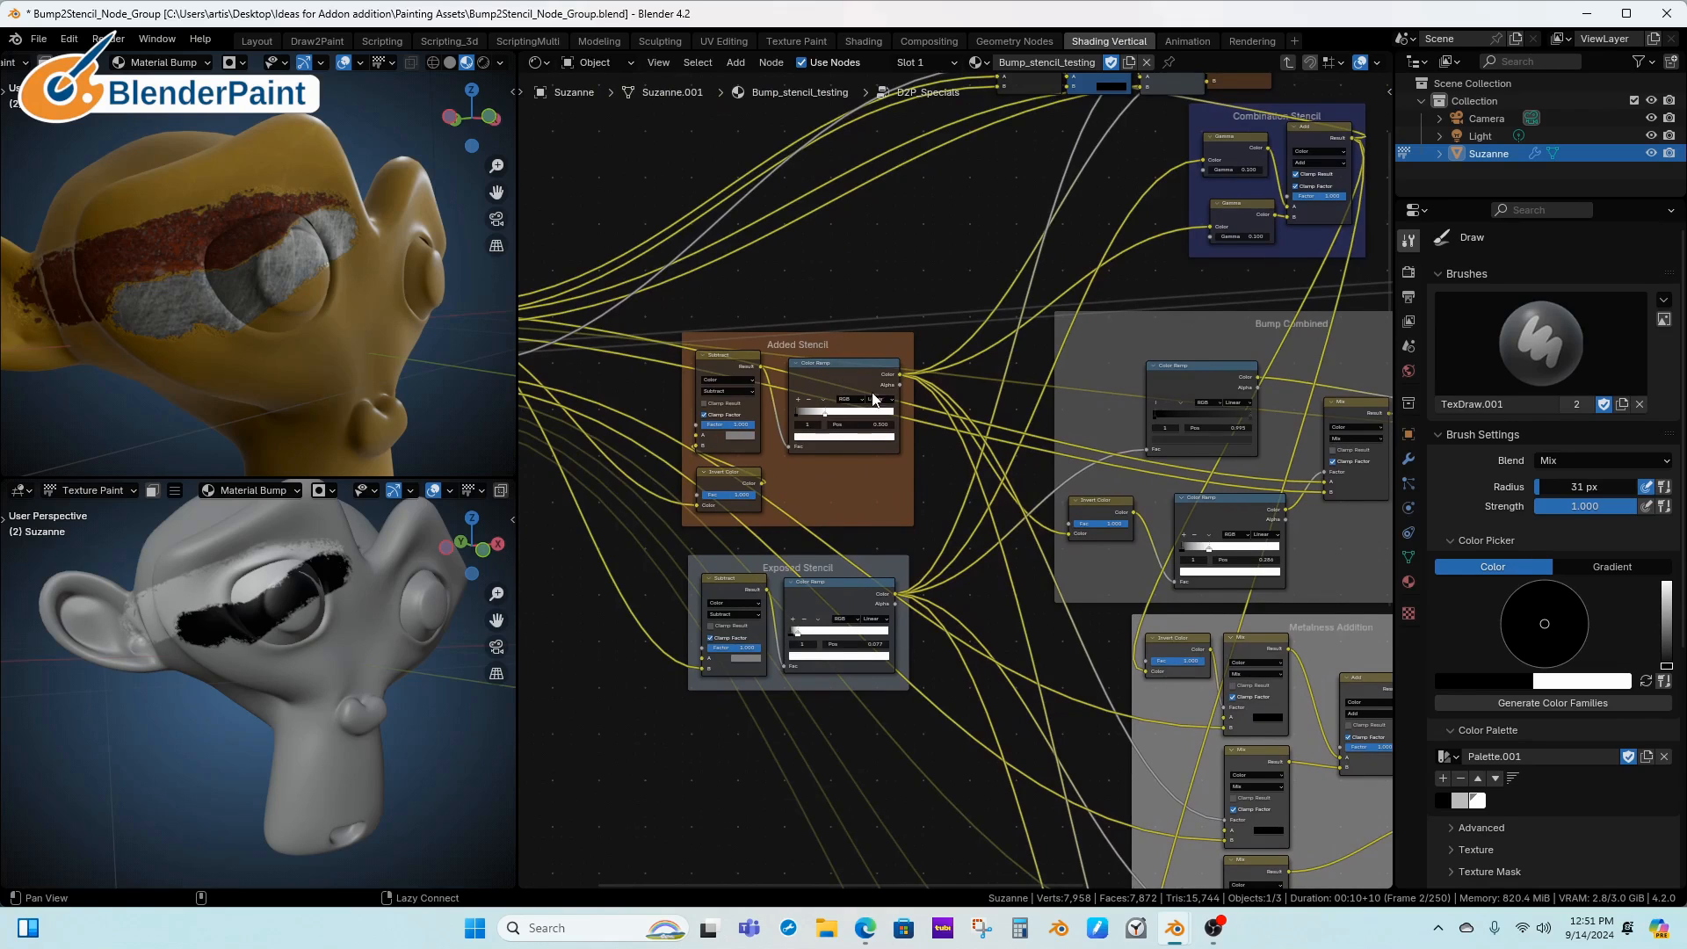
left_click_drag(876, 379, 699, 257, "alt")
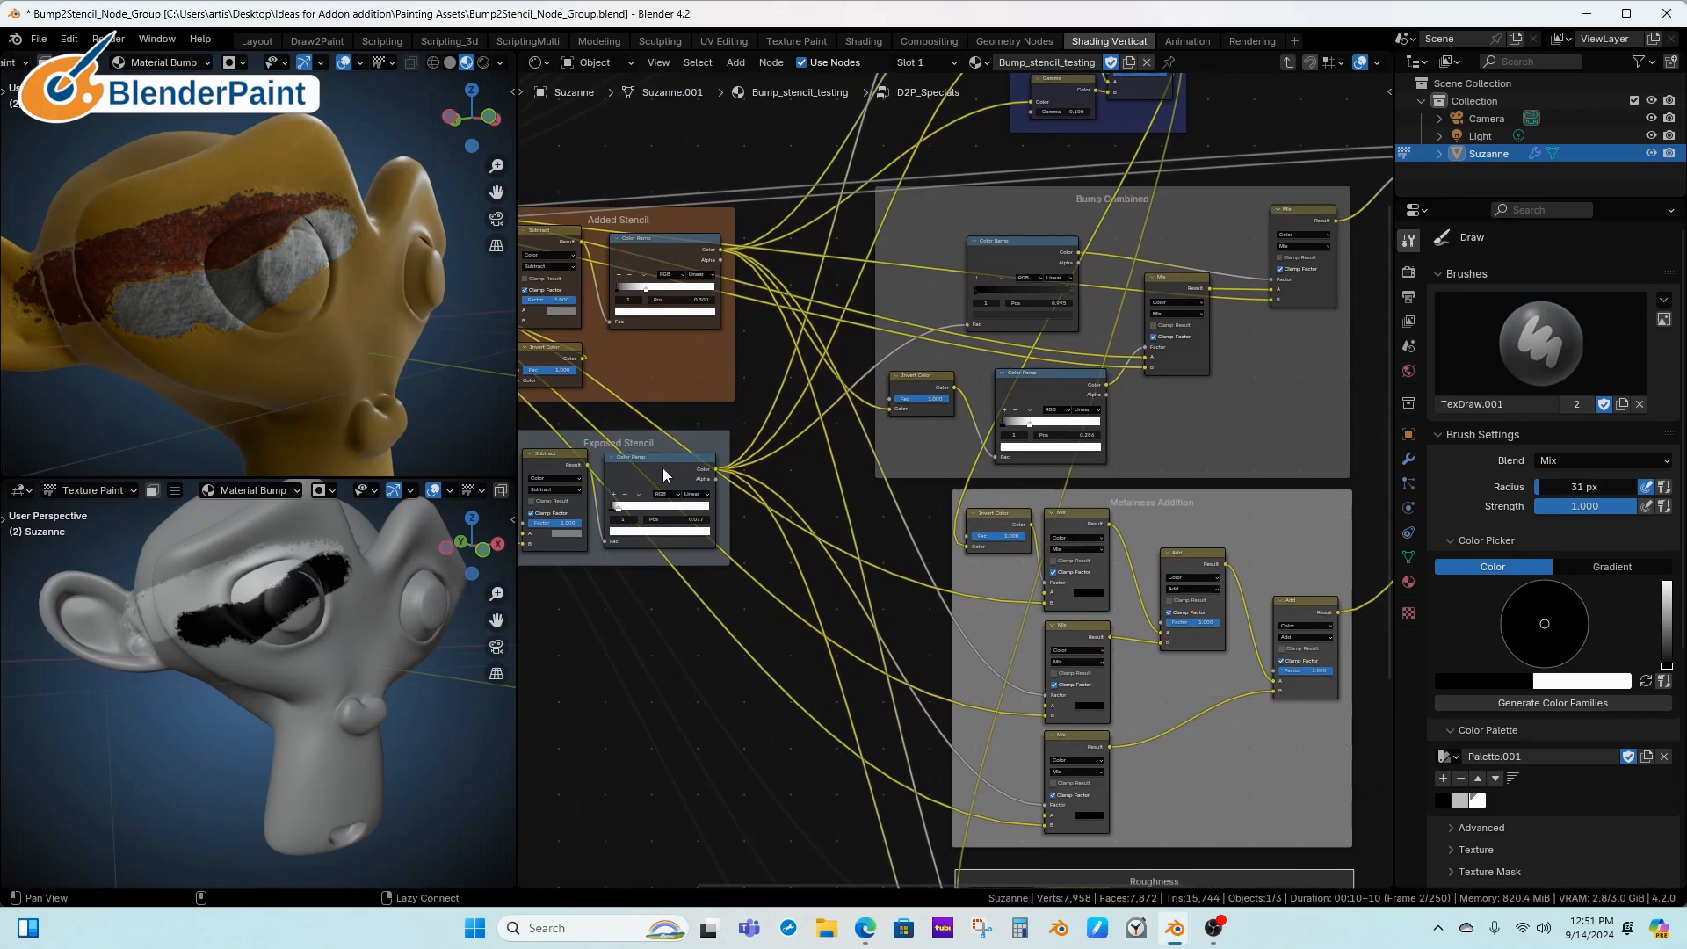
left_click_drag(914, 489, 718, 536, "alt")
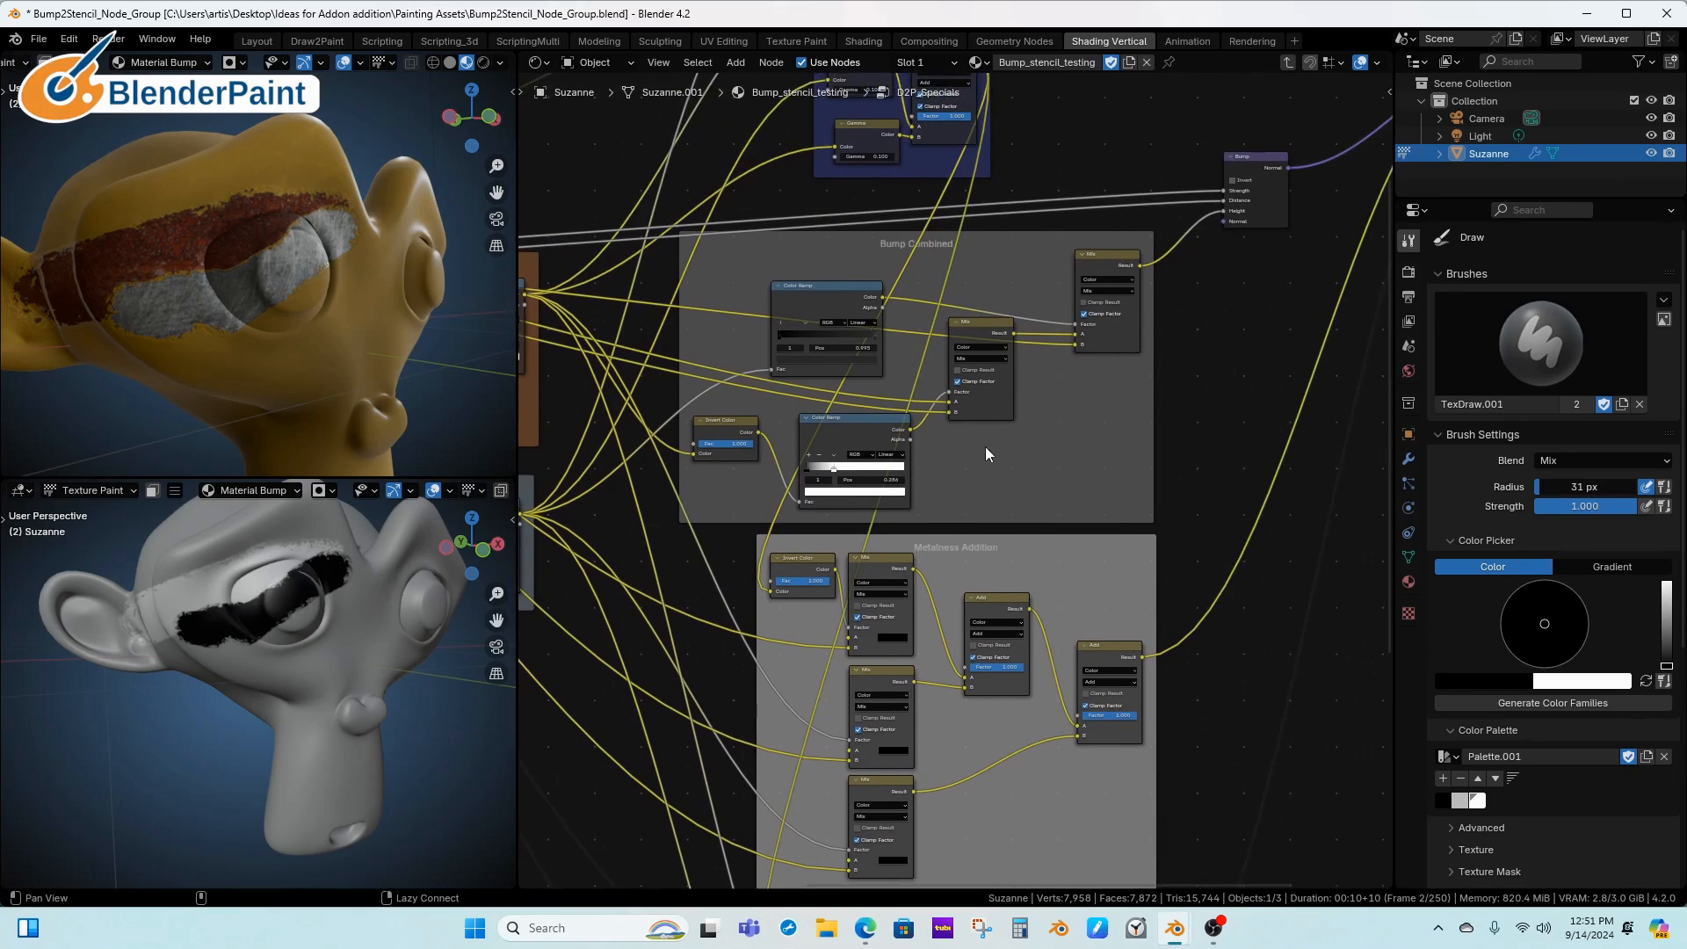
Examine the Bump Combined, Metalness Addition and Roughness frames and their links to the group output, and exit the node group
left_click_drag(975, 408, 891, 445, "alt")
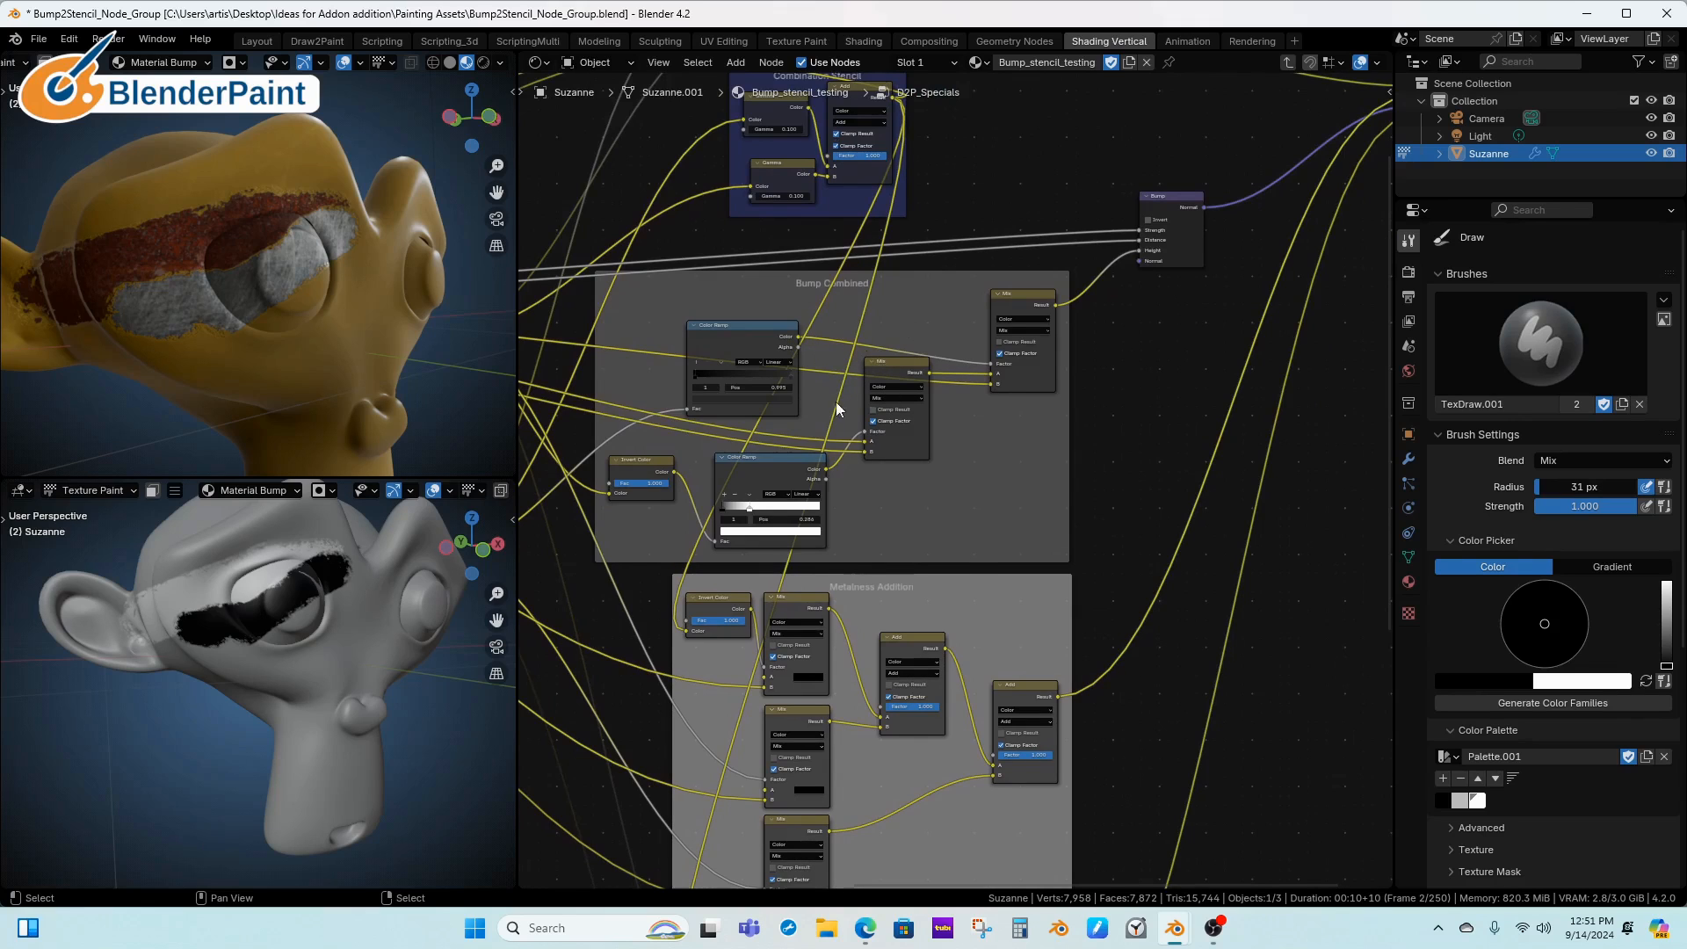
left_click_drag(925, 519, 921, 387, "alt")
left_click_drag(919, 463, 963, 370, "alt")
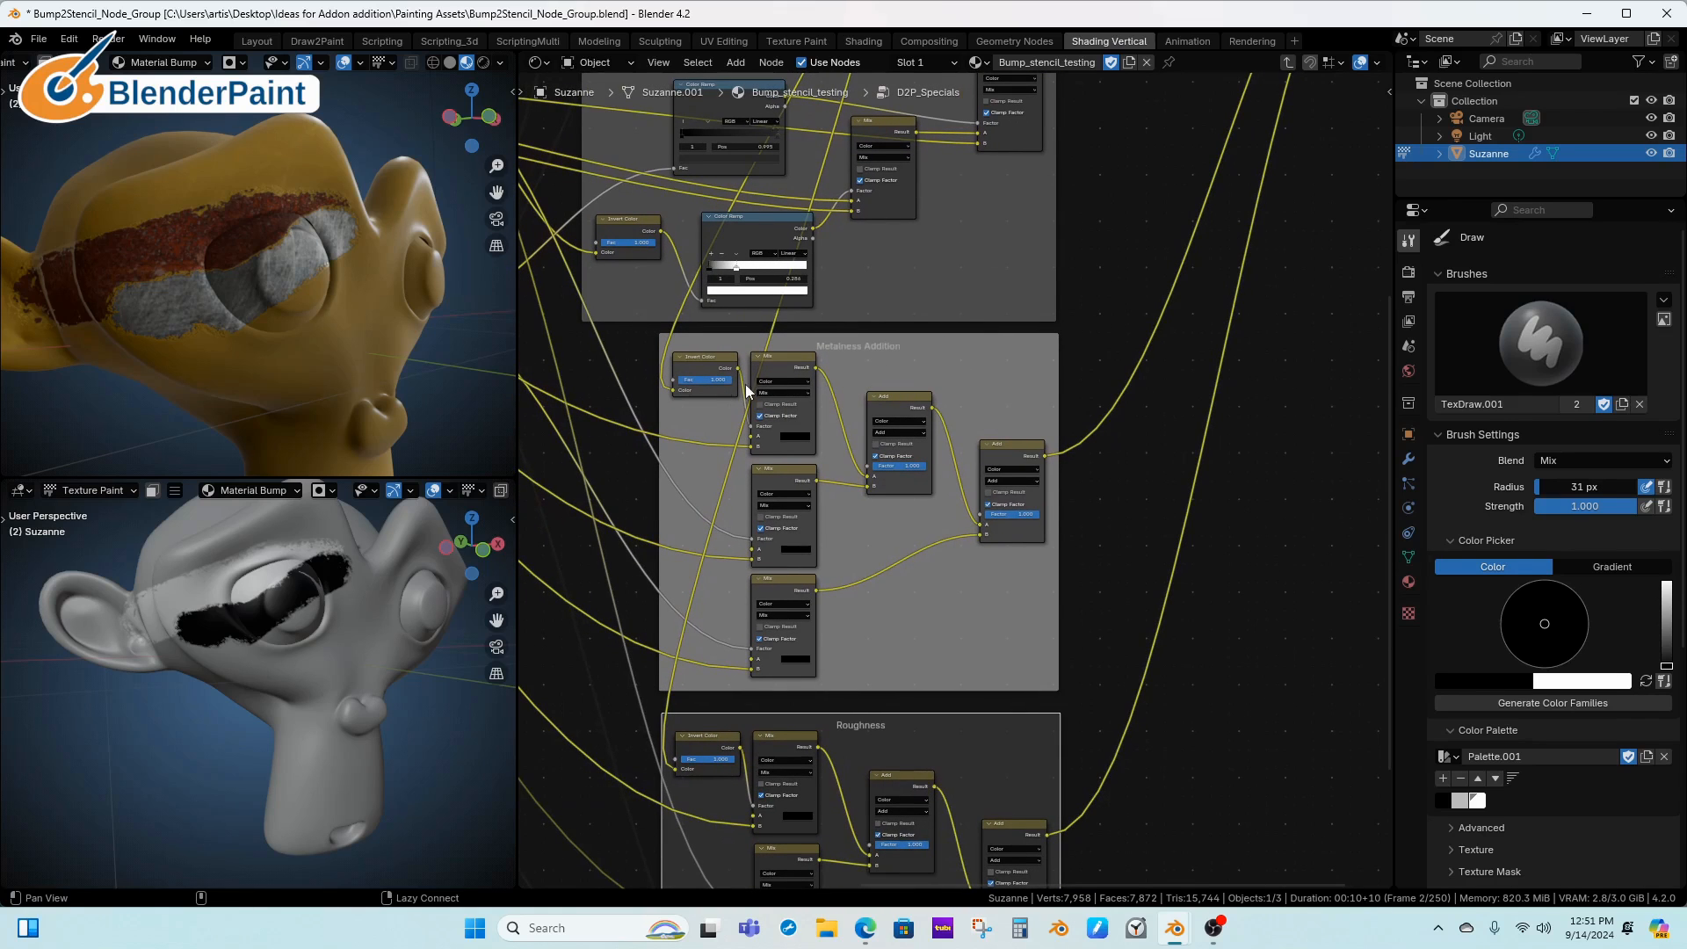
left_click_drag(544, 278, 808, 361, "alt")
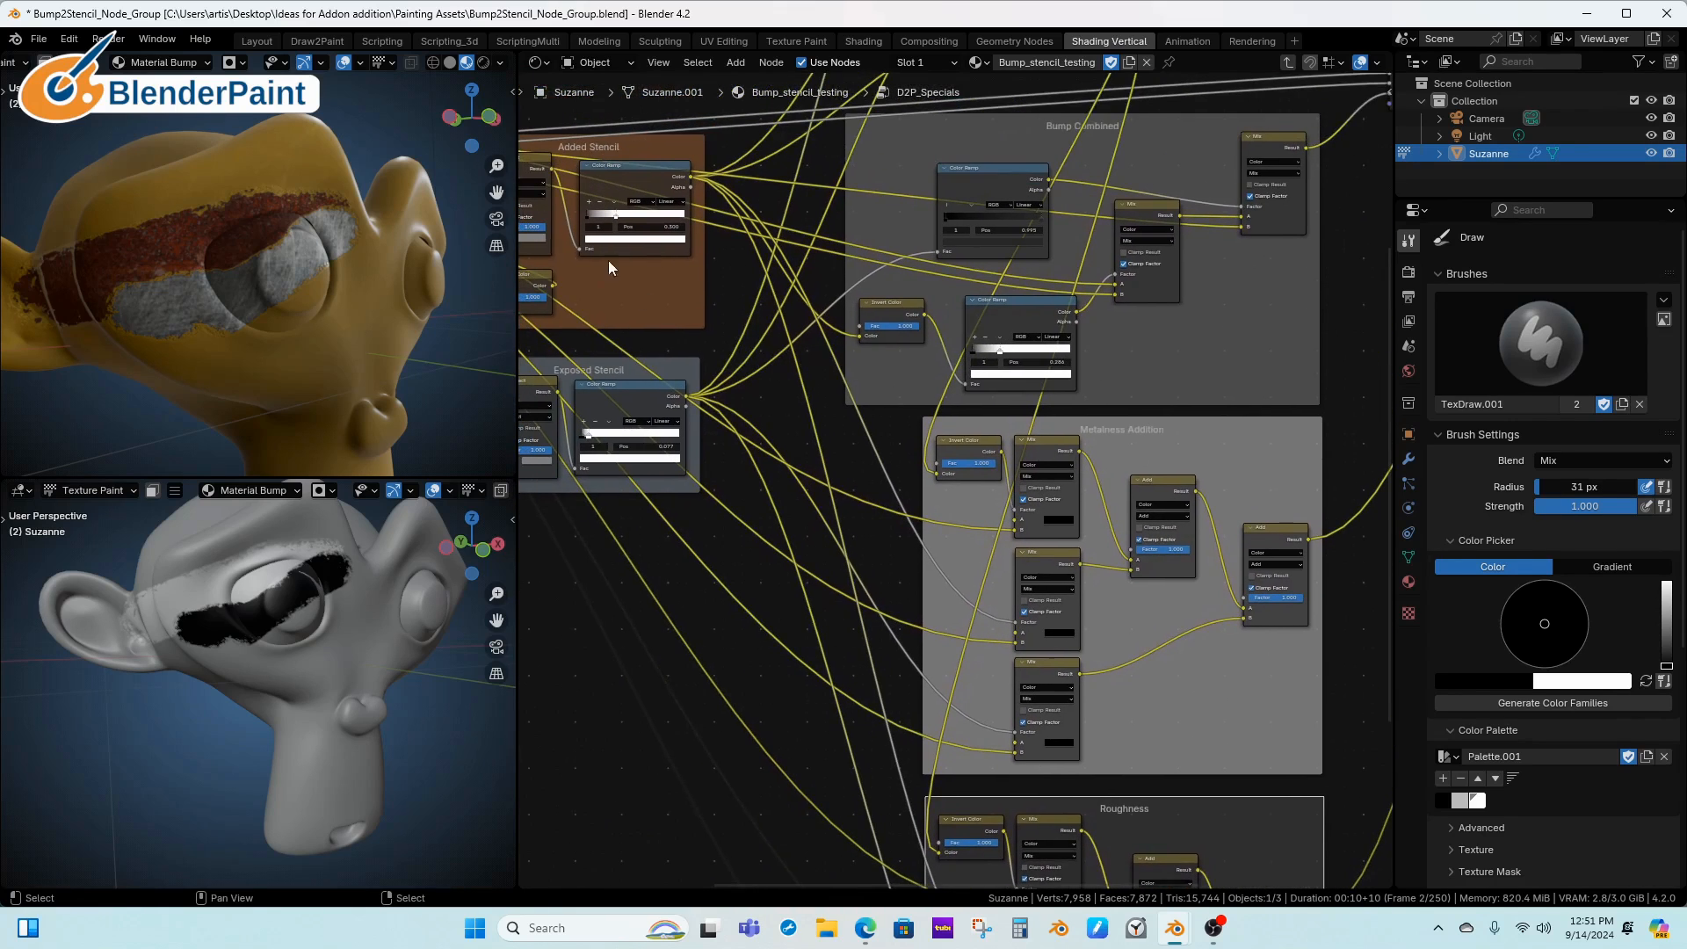
left_click_drag(1099, 493, 959, 398, "alt")
left_click_drag(1004, 524, 1025, 345, "alt")
left_click_drag(1059, 552, 1009, 549, "alt")
left_click_drag(1052, 482, 1050, 545, "alt")
scroll(1054, 475, "down", 1)
scroll(1042, 517, "down", 1)
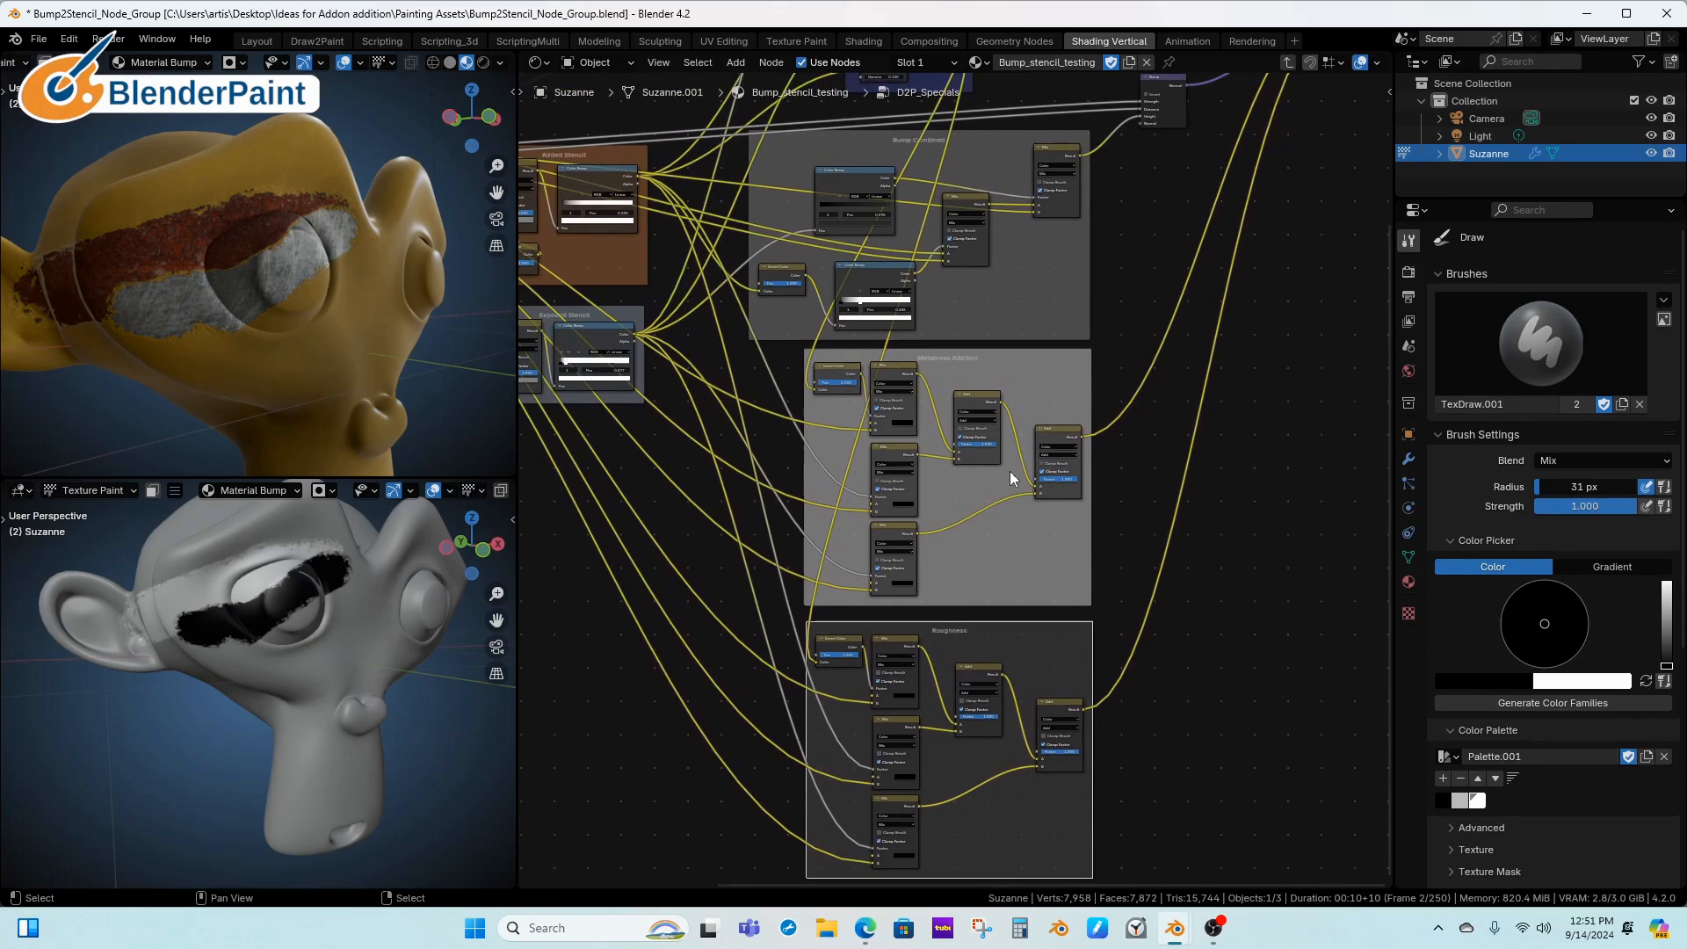
scroll(993, 501, "up", 2)
left_click_drag(970, 359, 971, 401, "alt")
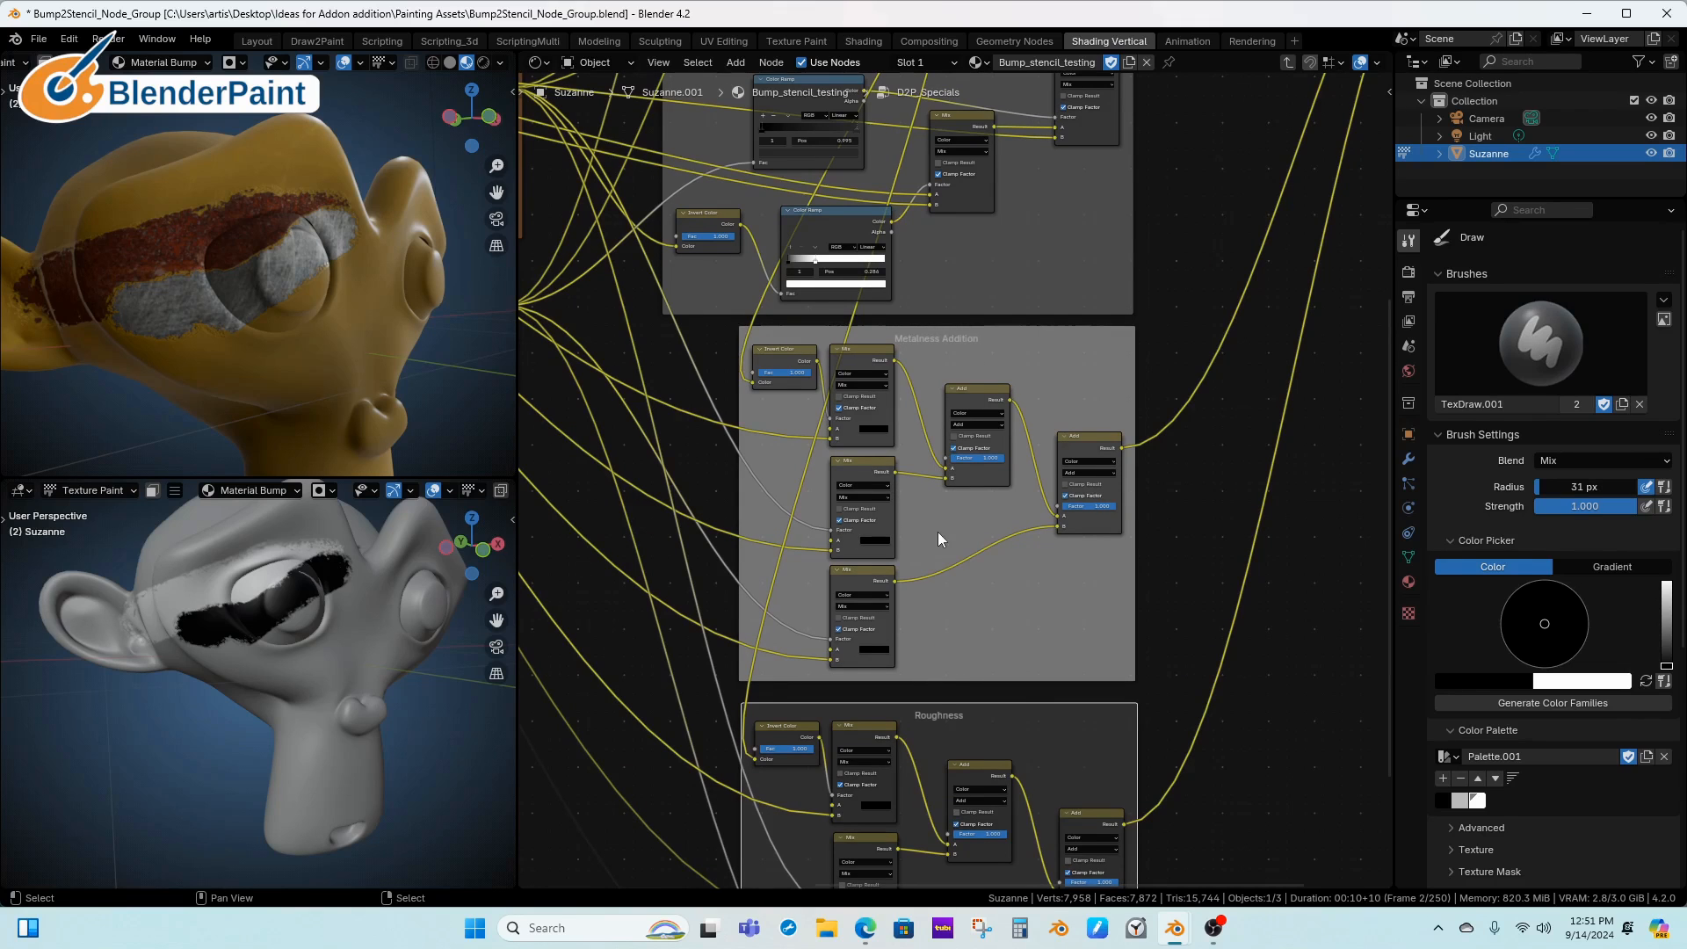
left_click_drag(972, 755, 879, 717, "alt")
scroll(1004, 492, "down", 2)
left_click_drag(984, 457, 934, 594, "alt")
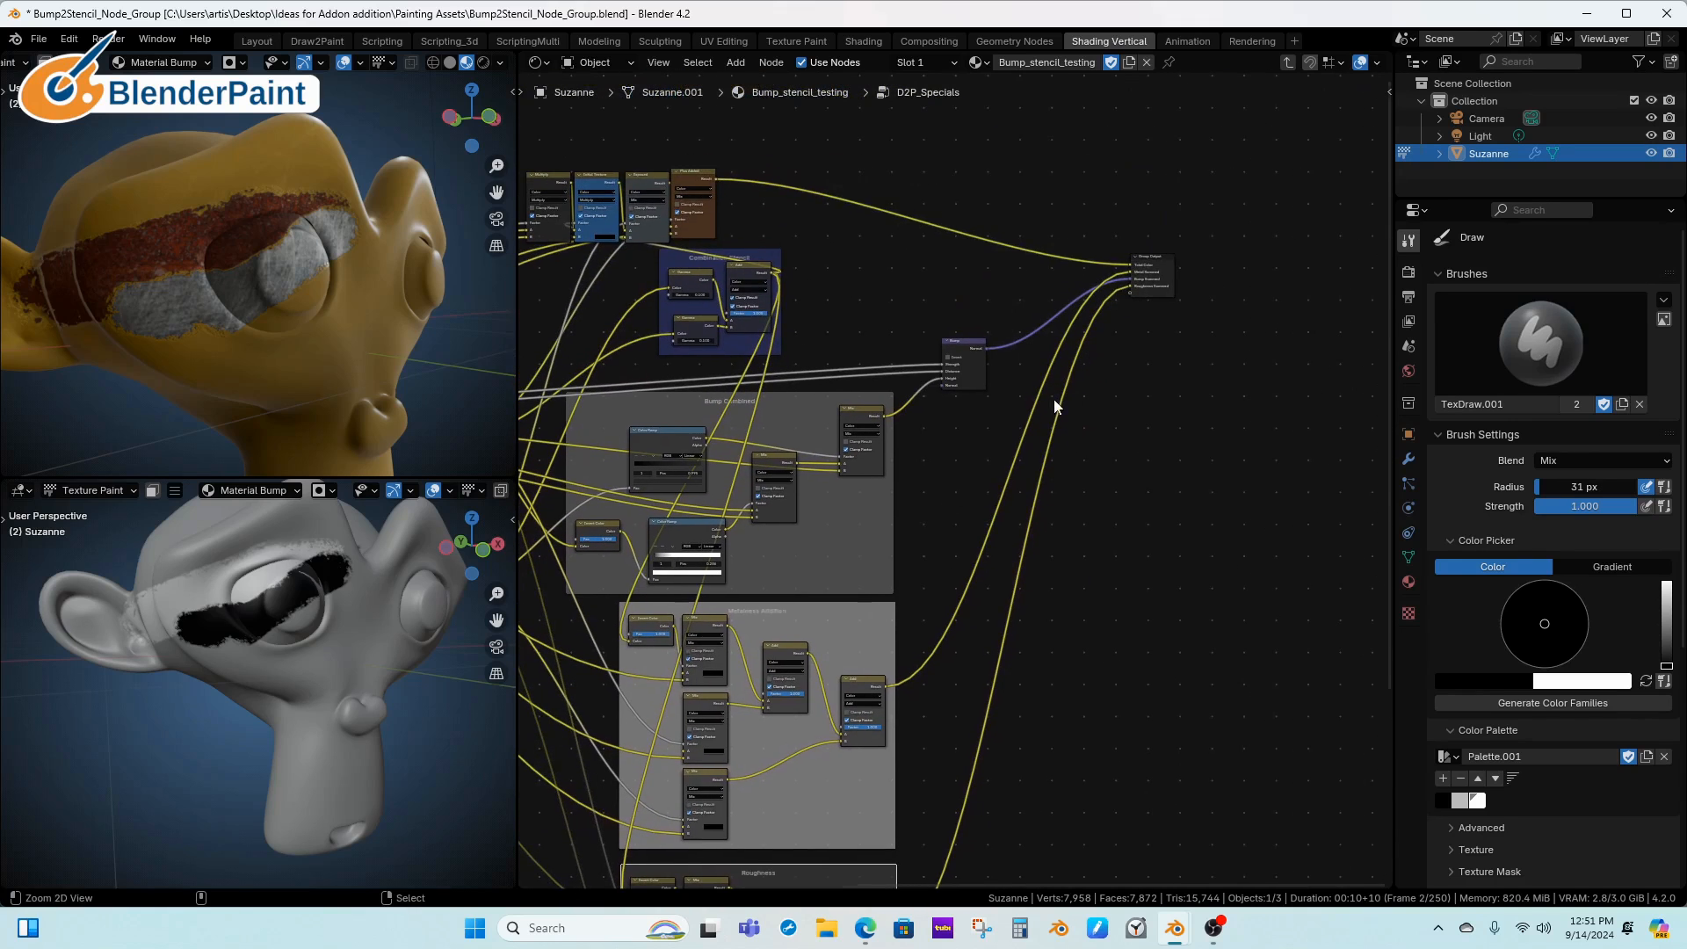
key("Tab")
scroll(1070, 437, "up", 3)
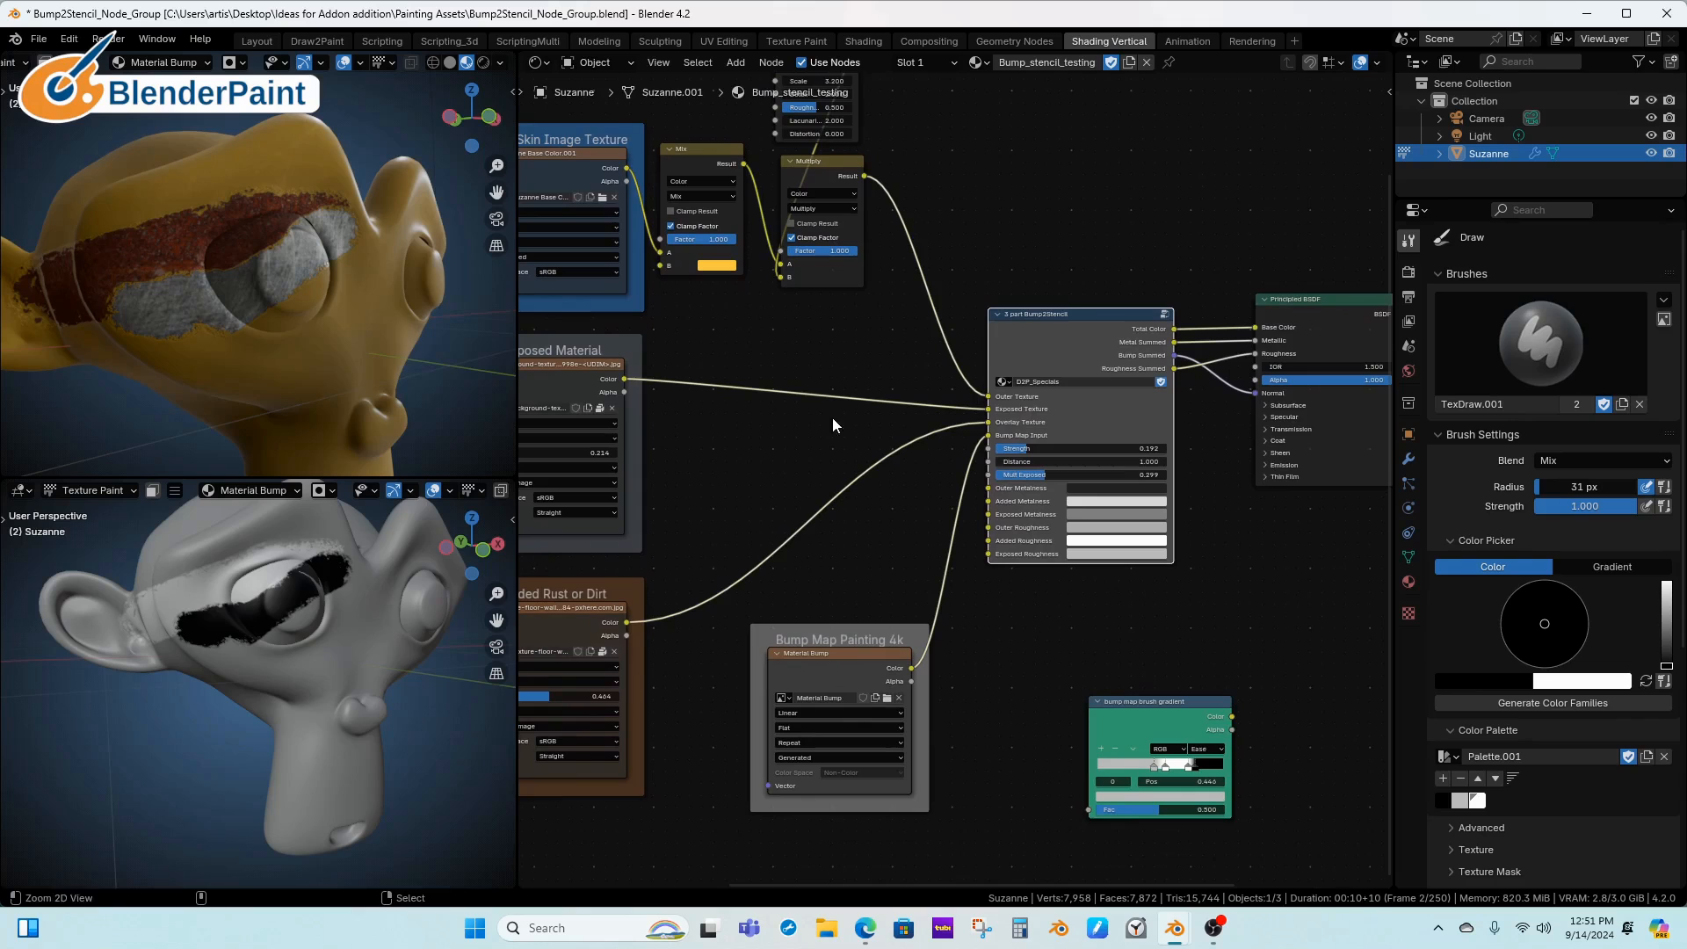
Paint black on the bump map over the monkey's eye and down the cheek to expose more bare metal
left_click_drag(439, 338, 387, 313, "alt")
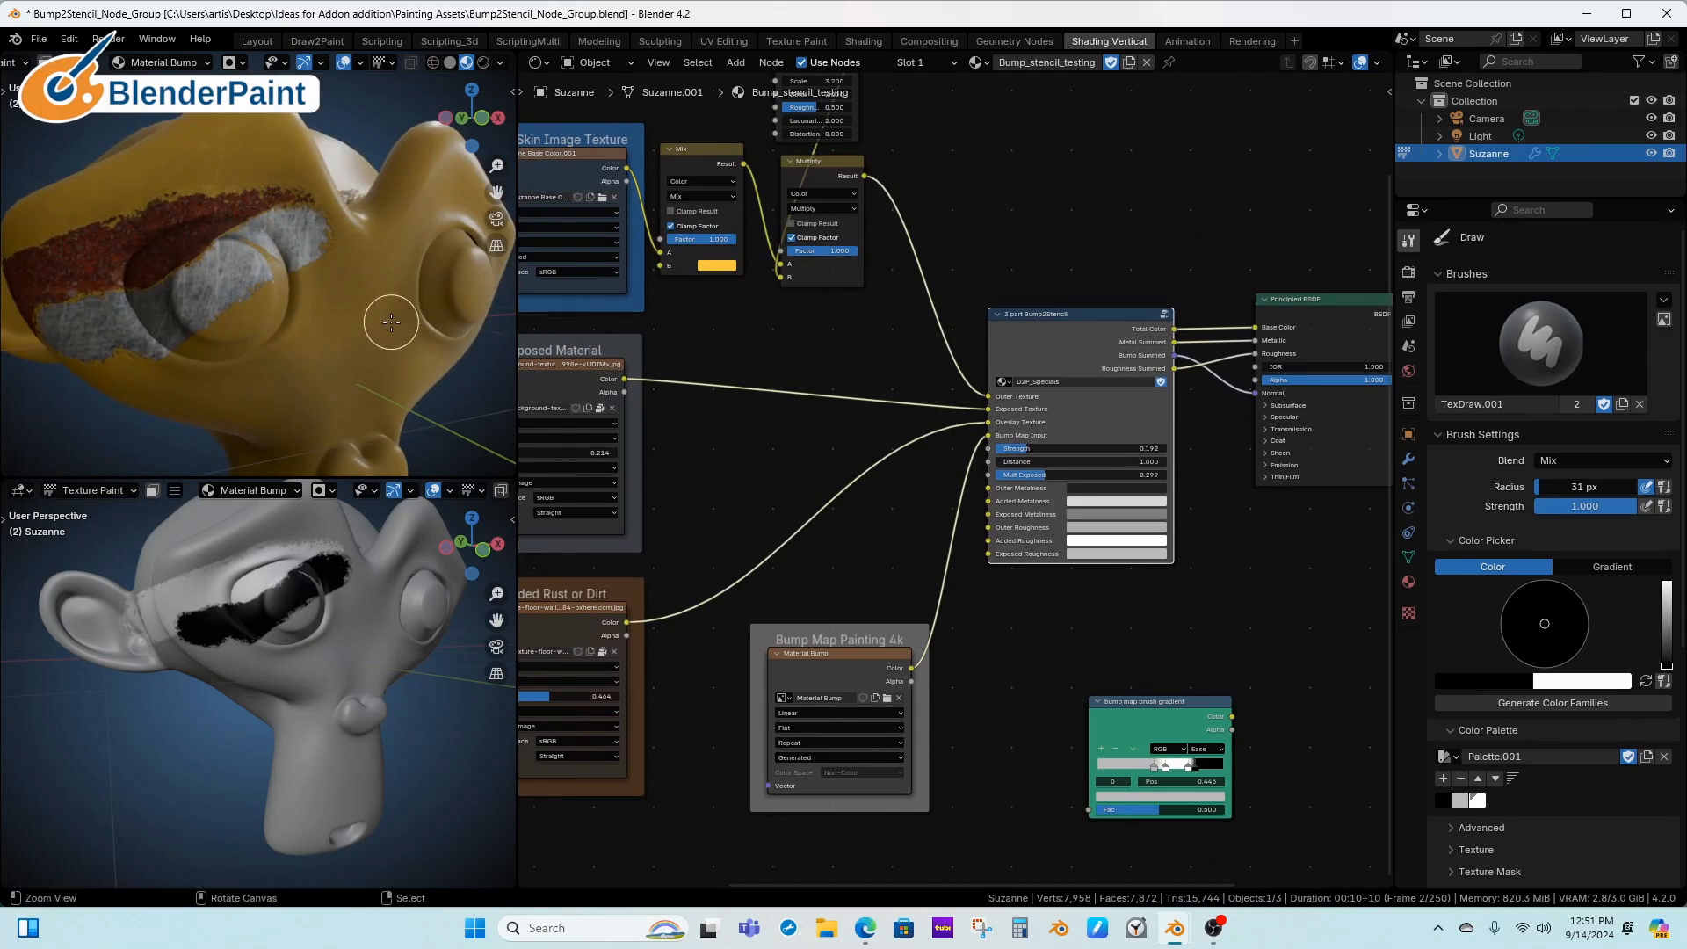
left_click_drag(258, 278, 242, 306)
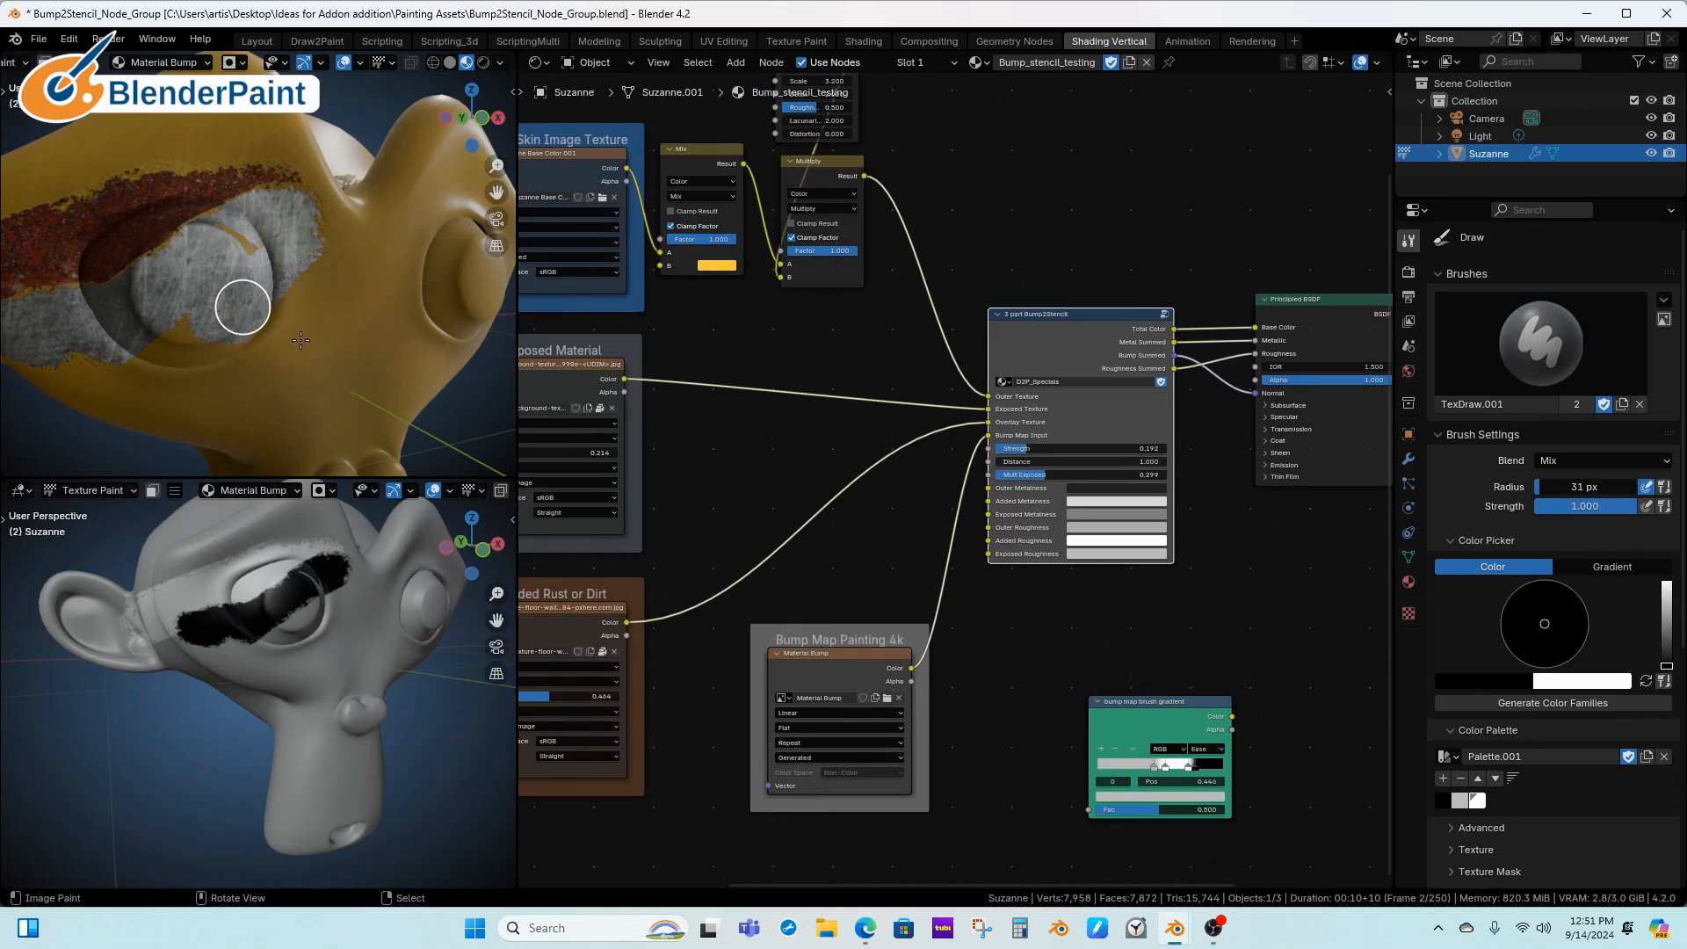
left_click_drag(242, 307, 282, 363)
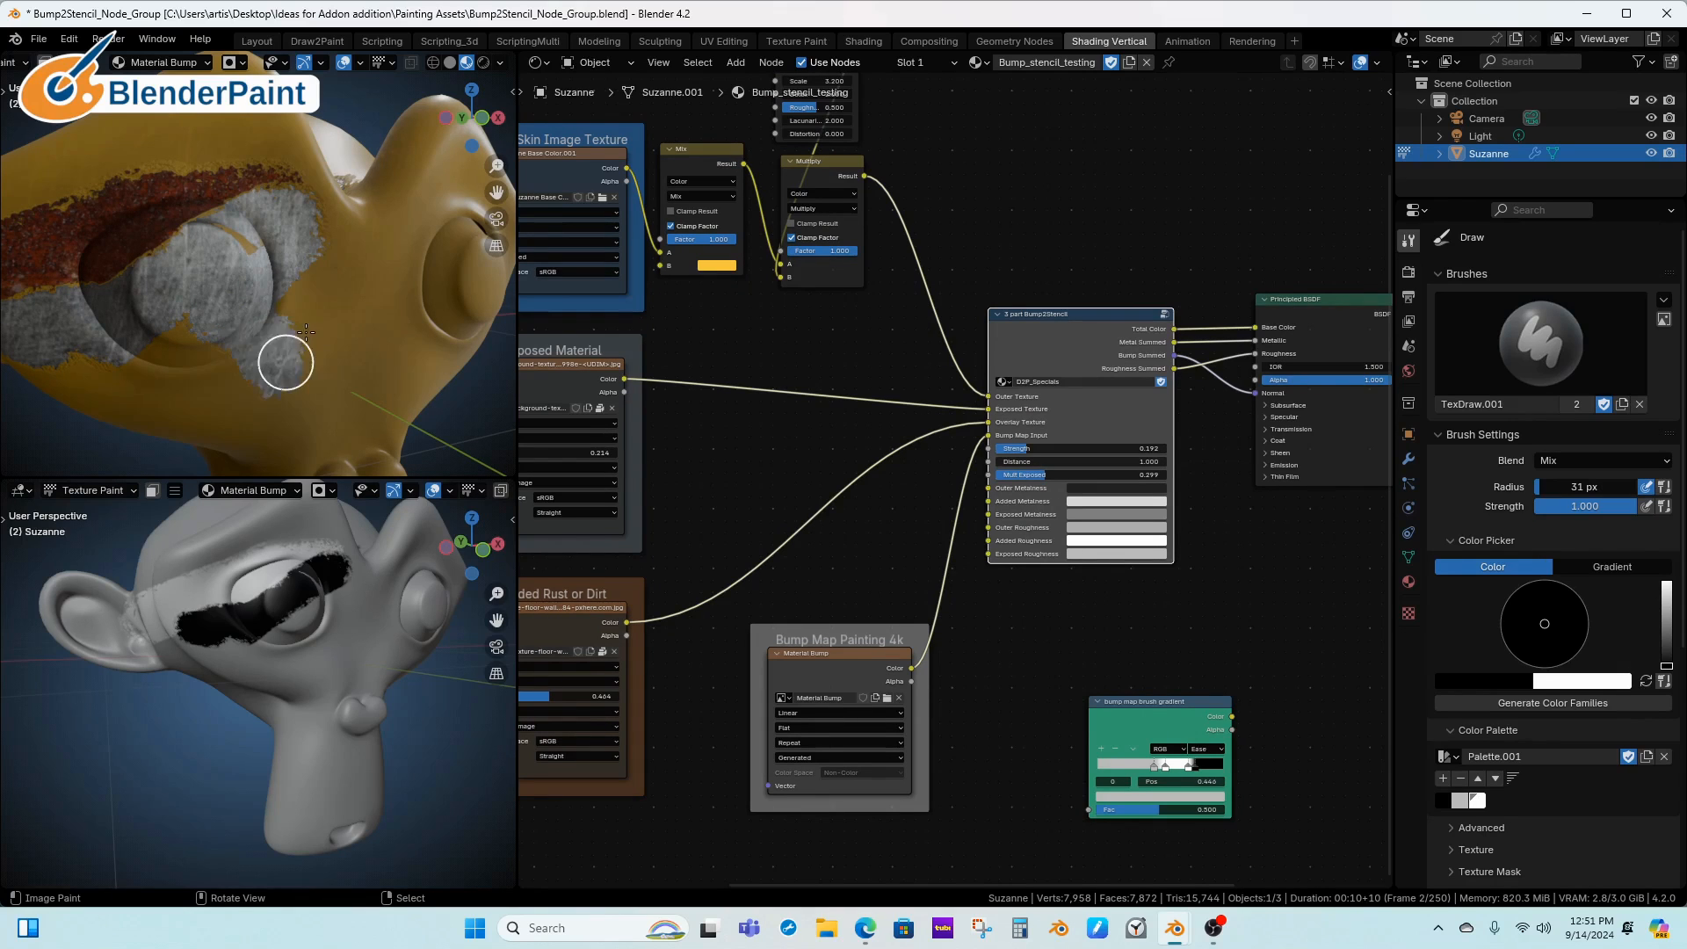
mouse_move(347, 327)
middle_mouse_down()
mouse_move(358, 294)
mouse_move(376, 324)
middle_mouse_up()
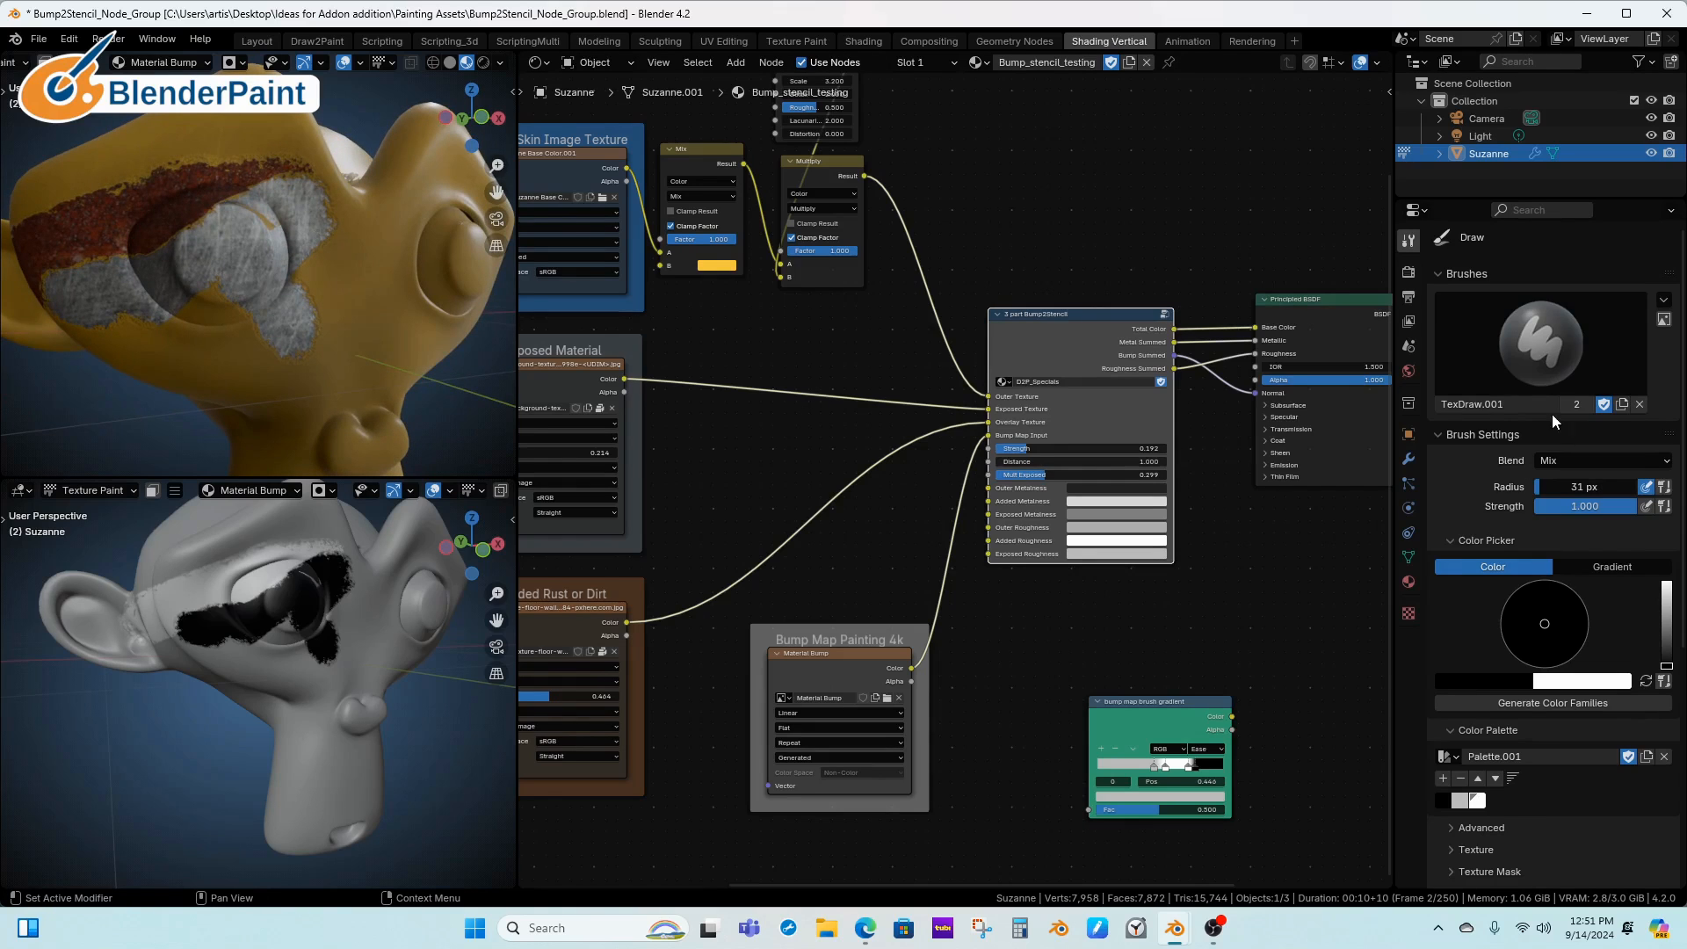
Switch to the TexDraw gradient brush and paint textured bumps over the rusted eye and across the face
left_click(1532, 357)
left_click(1101, 439)
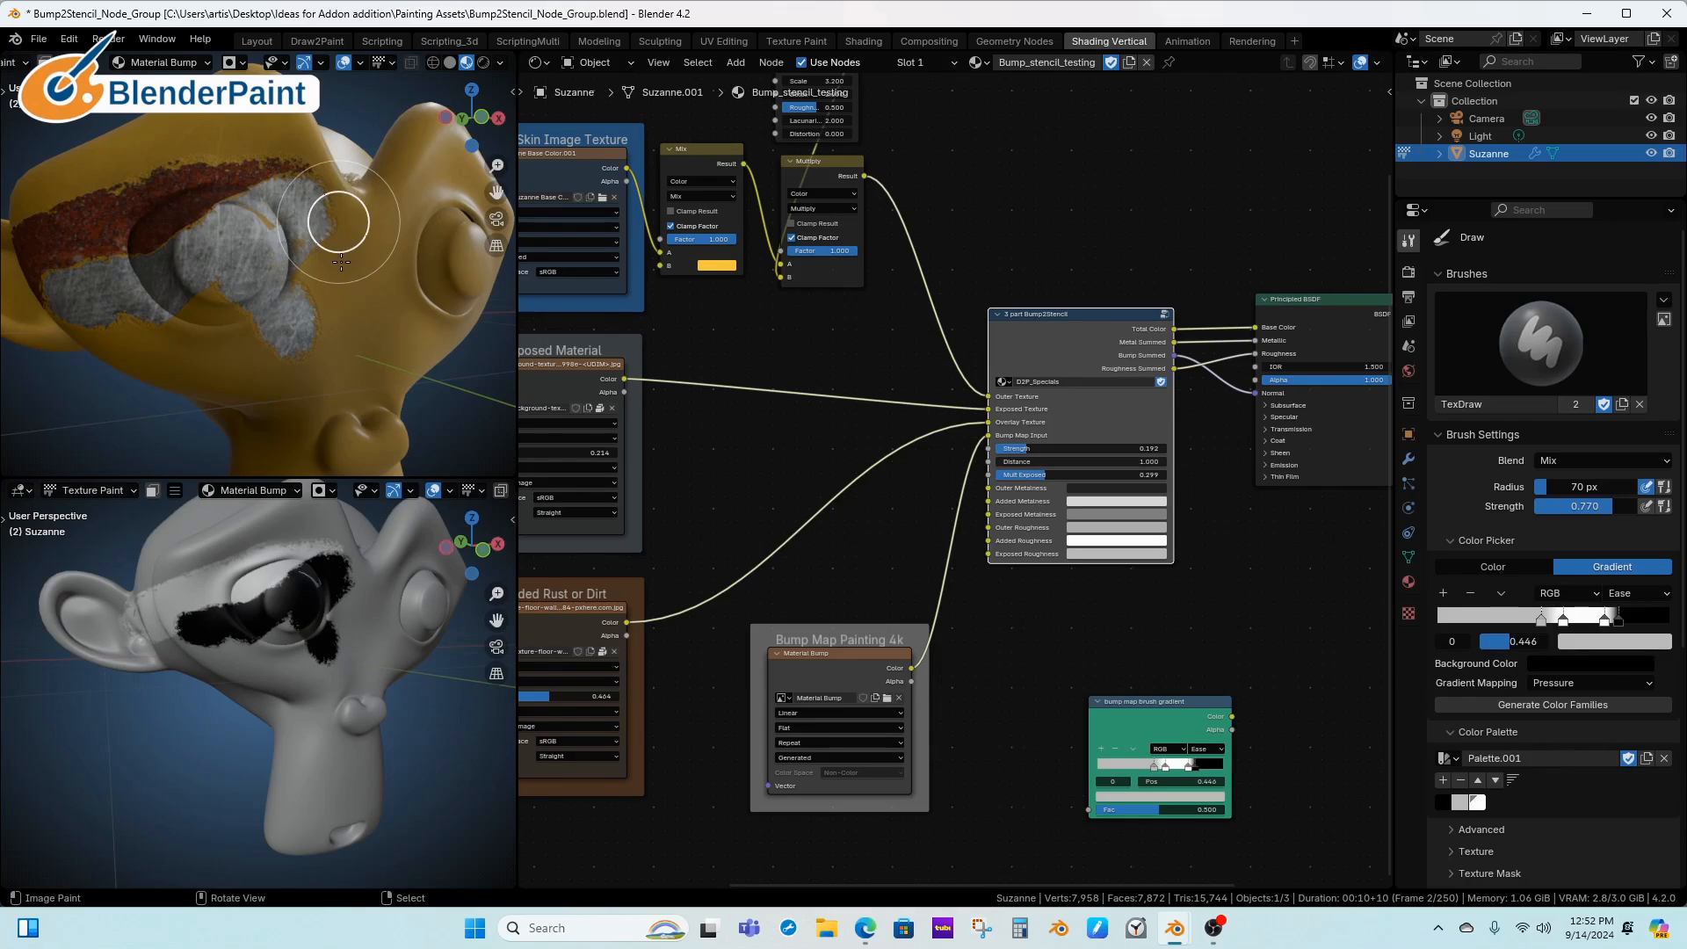
mouse_move(341, 261)
left_mouse_down()
mouse_move(278, 257)
mouse_move(307, 246)
left_mouse_up()
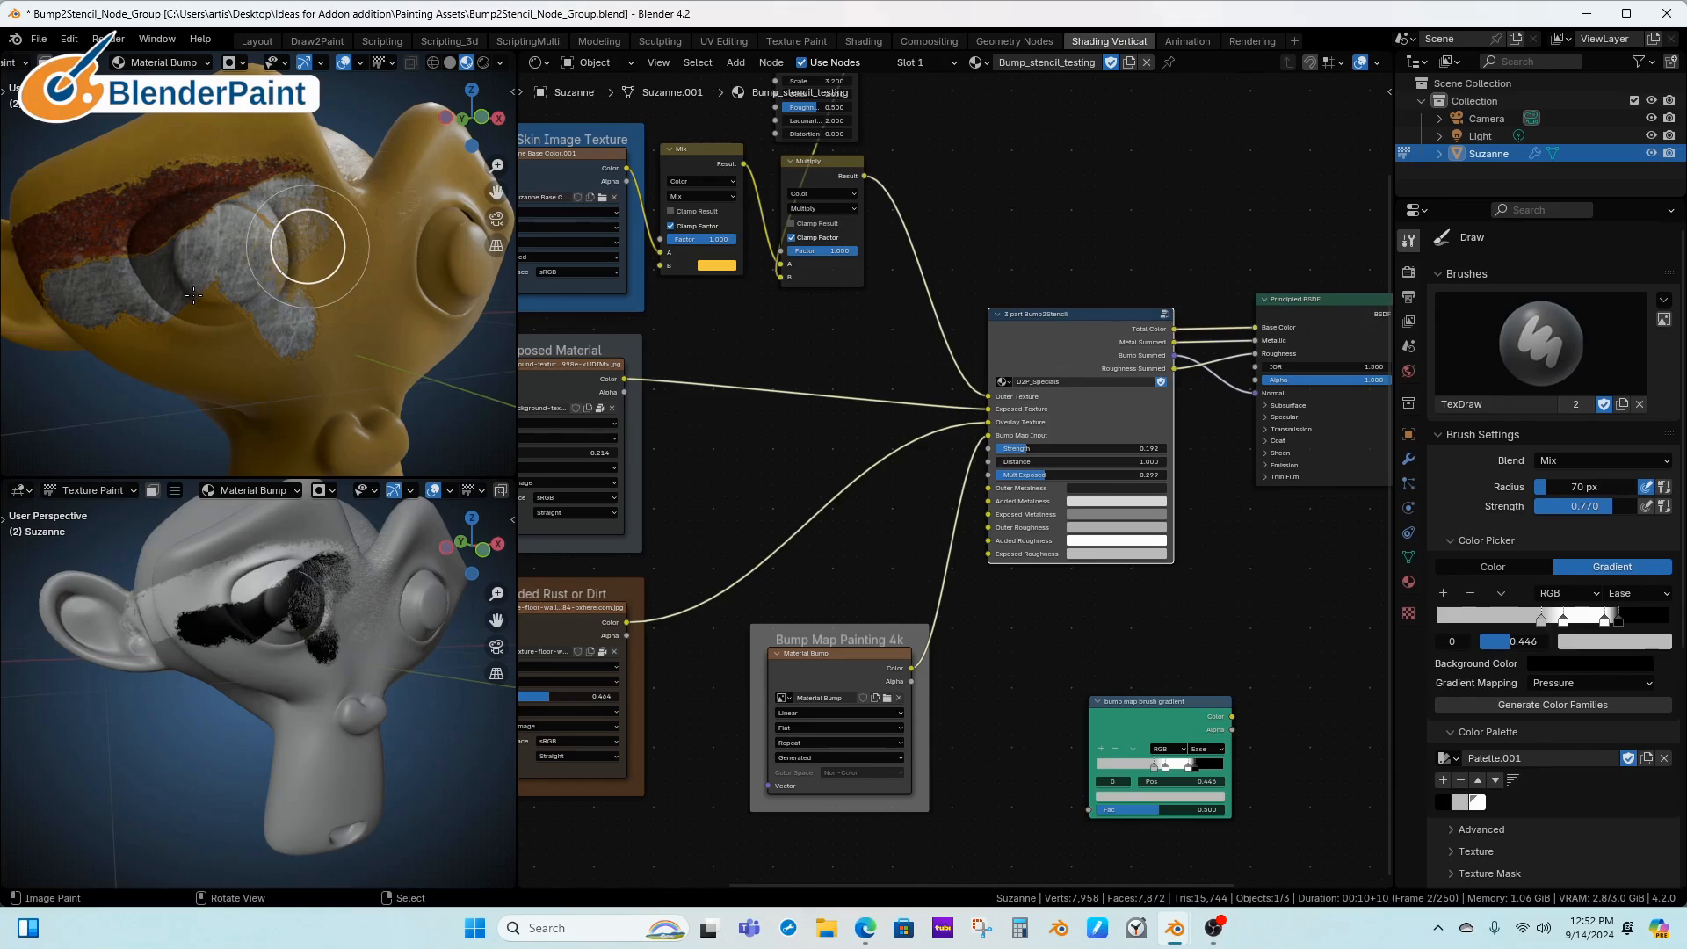
mouse_move(185, 297)
left_mouse_down()
mouse_move(184, 317)
mouse_move(347, 346)
mouse_move(268, 327)
mouse_move(352, 256)
left_mouse_up()
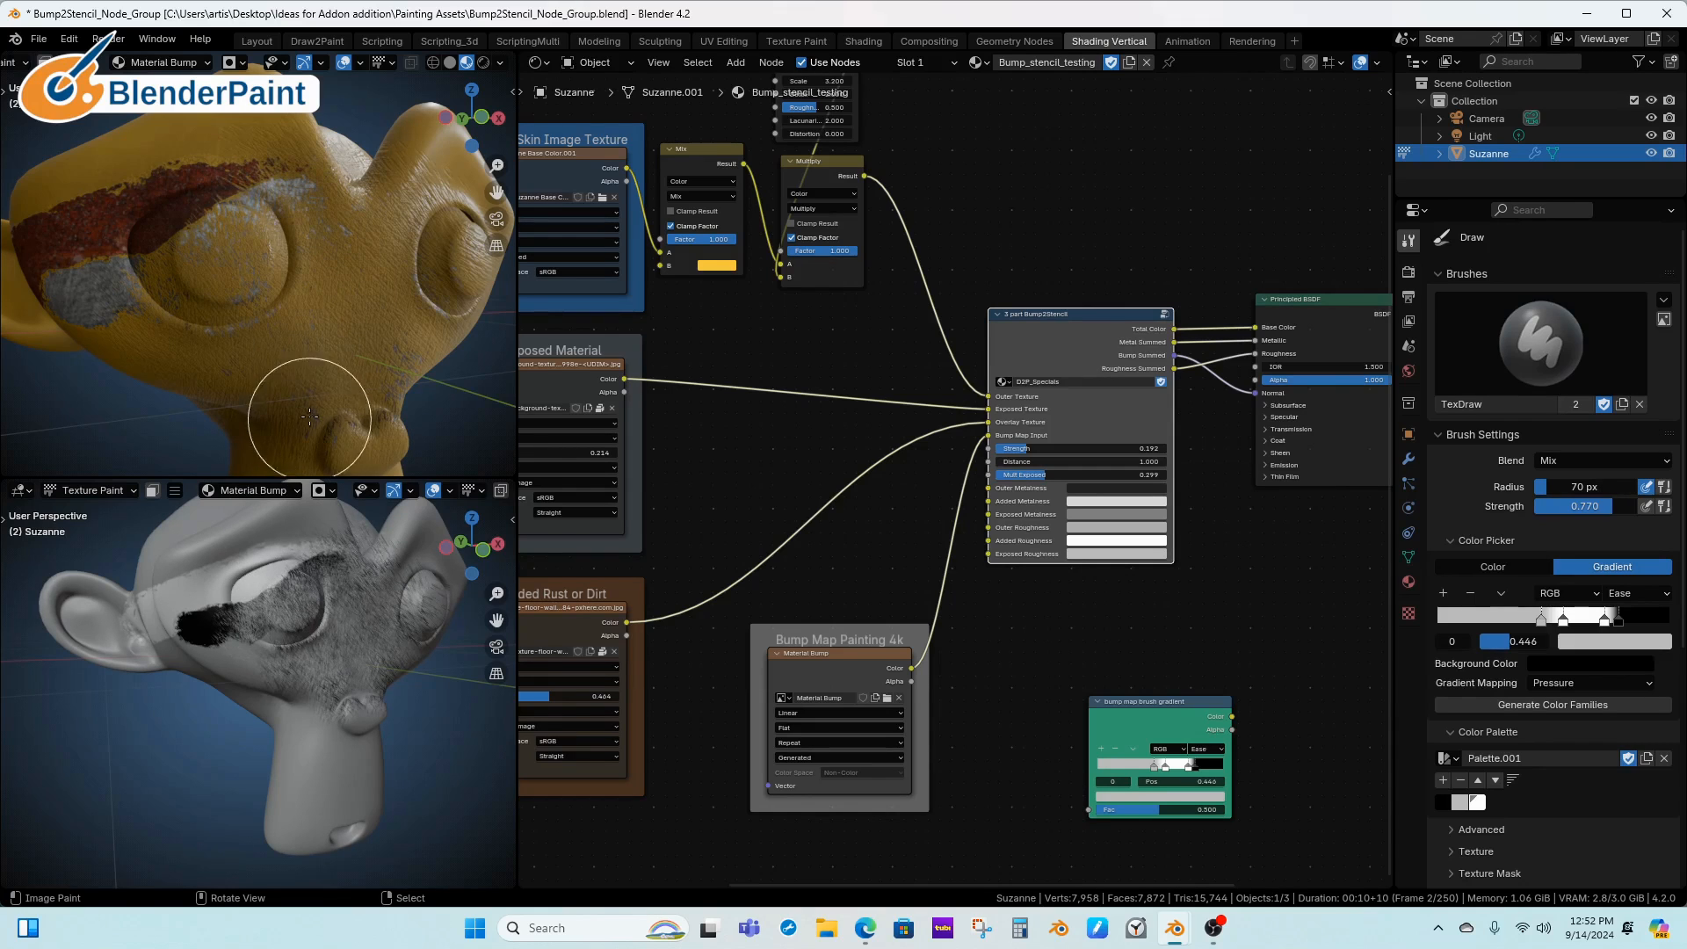
mouse_move(337, 325)
middle_mouse_down()
mouse_move(315, 313)
mouse_move(347, 281)
mouse_move(334, 251)
middle_mouse_up()
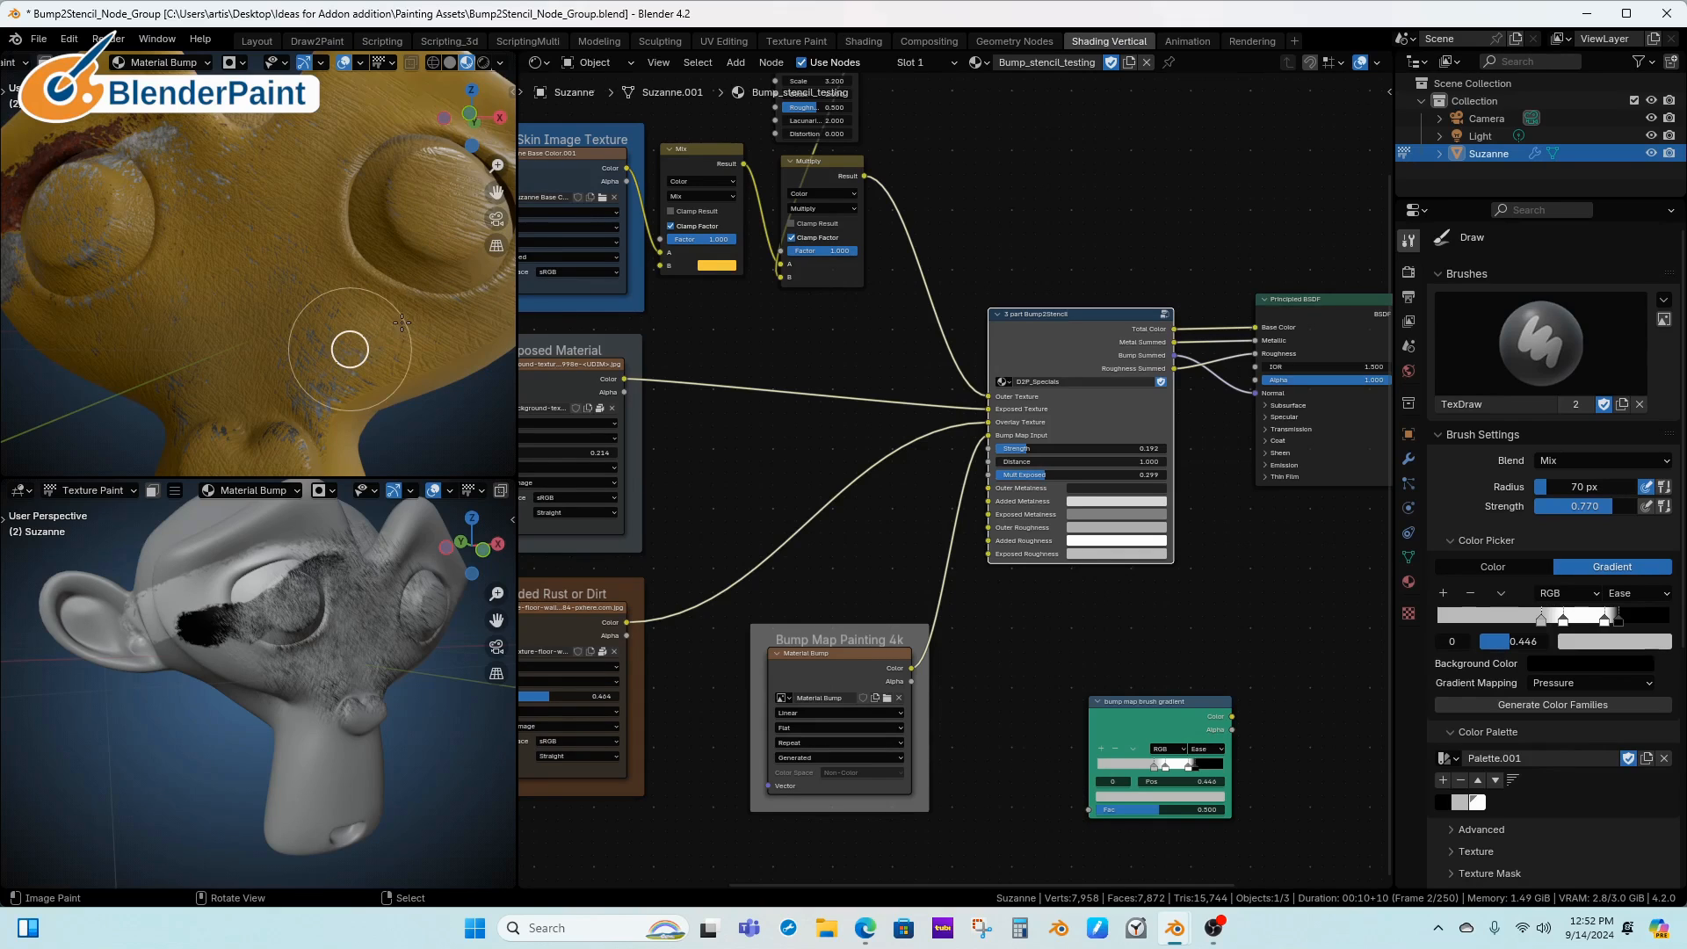
Paint around the monkey's other eye with the reversed brush gradient, and flip the gradient back
mouse_move(402, 322)
middle_mouse_down("shift")
mouse_move(391, 307)
mouse_move(400, 341)
middle_mouse_up("shift")
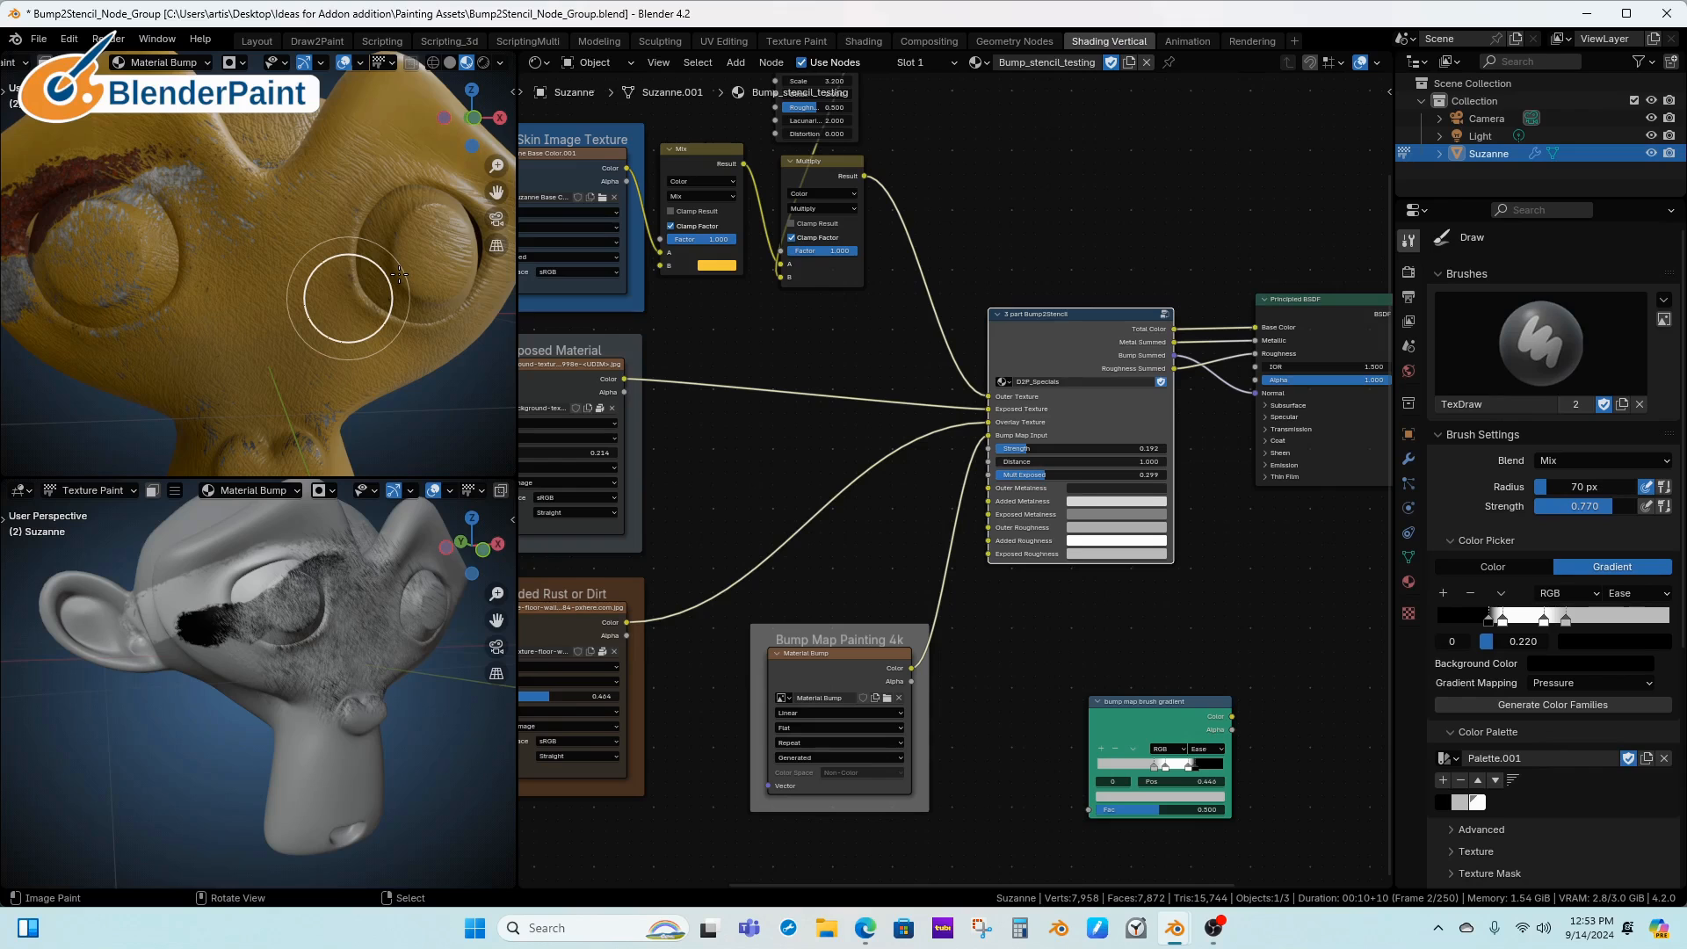
left_click_drag(396, 275, 409, 273)
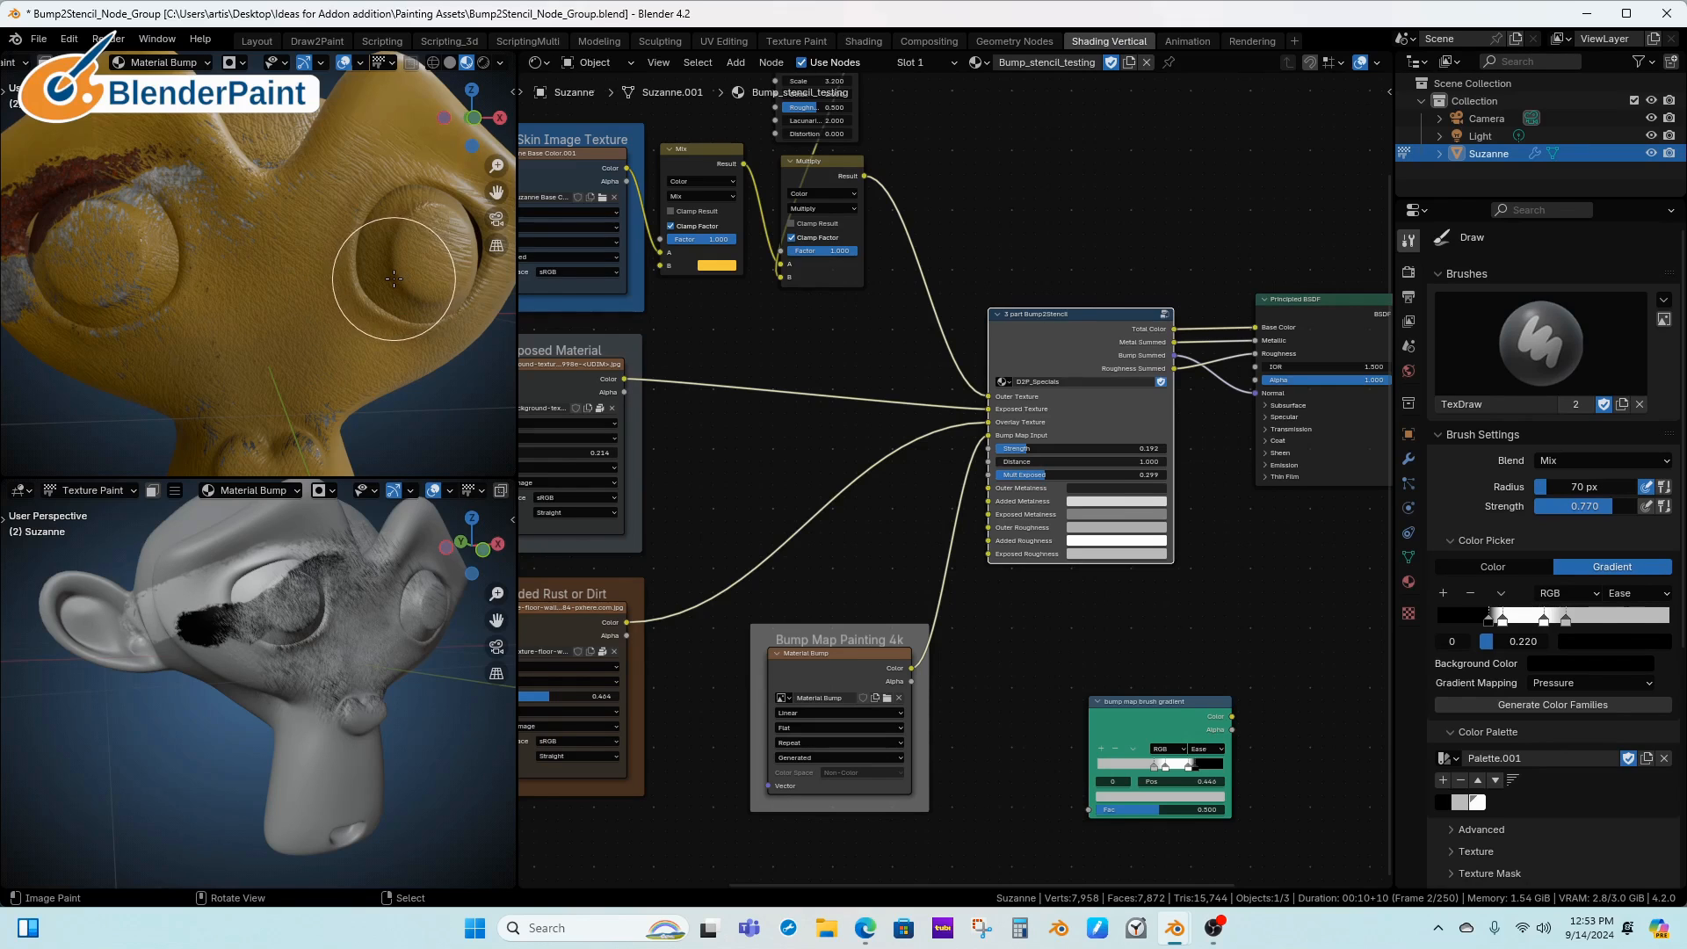
key("x")
scroll(378, 344, "down", 1)
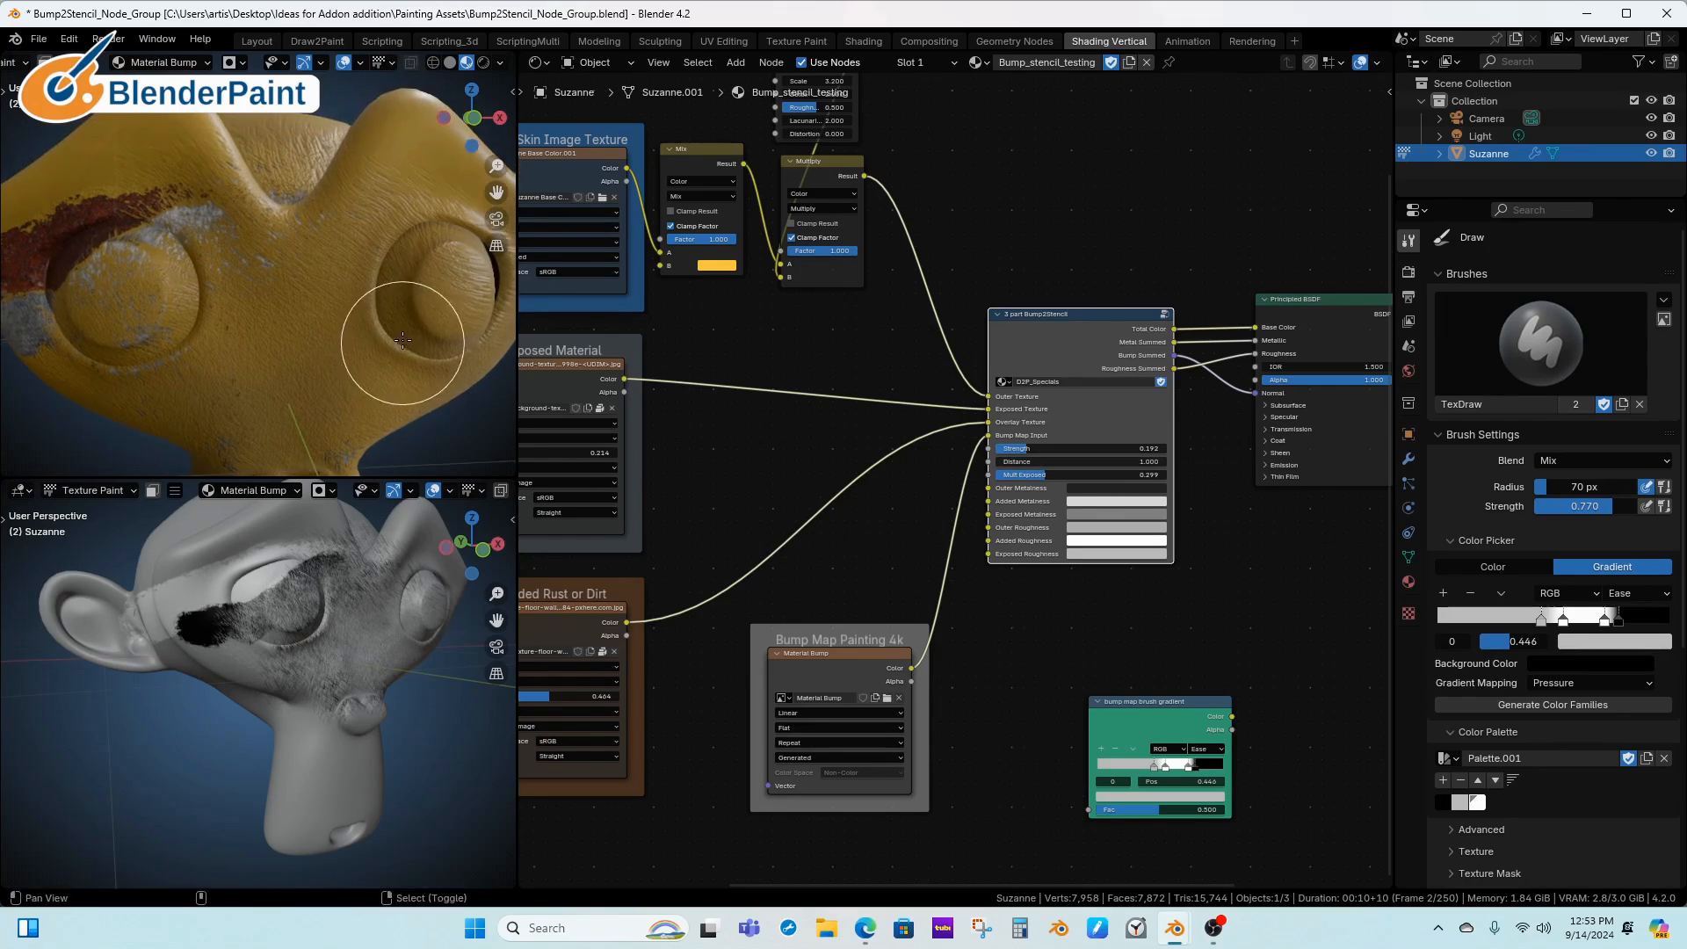
middle_click_drag(388, 350, 422, 327)
Switch to the TexDraw.001 brush, select the Material Bump node, swap the brush colour to white and paint rust around the eye
left_click(1512, 337)
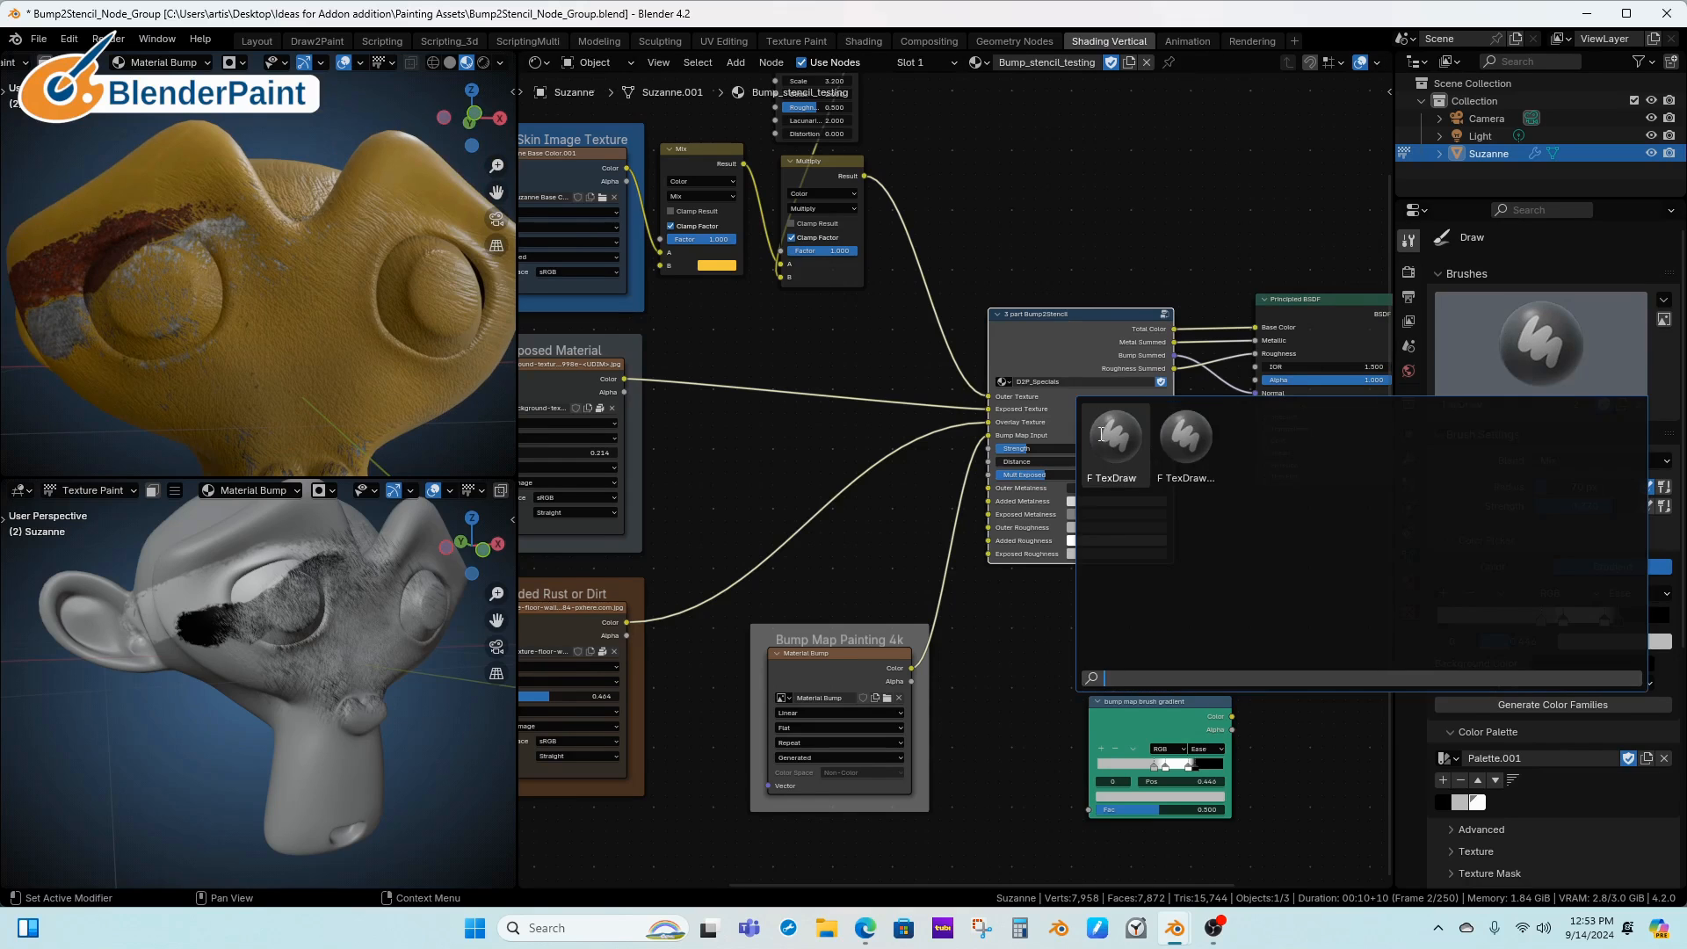
left_click(1186, 435)
middle_click_drag(364, 388, 409, 360)
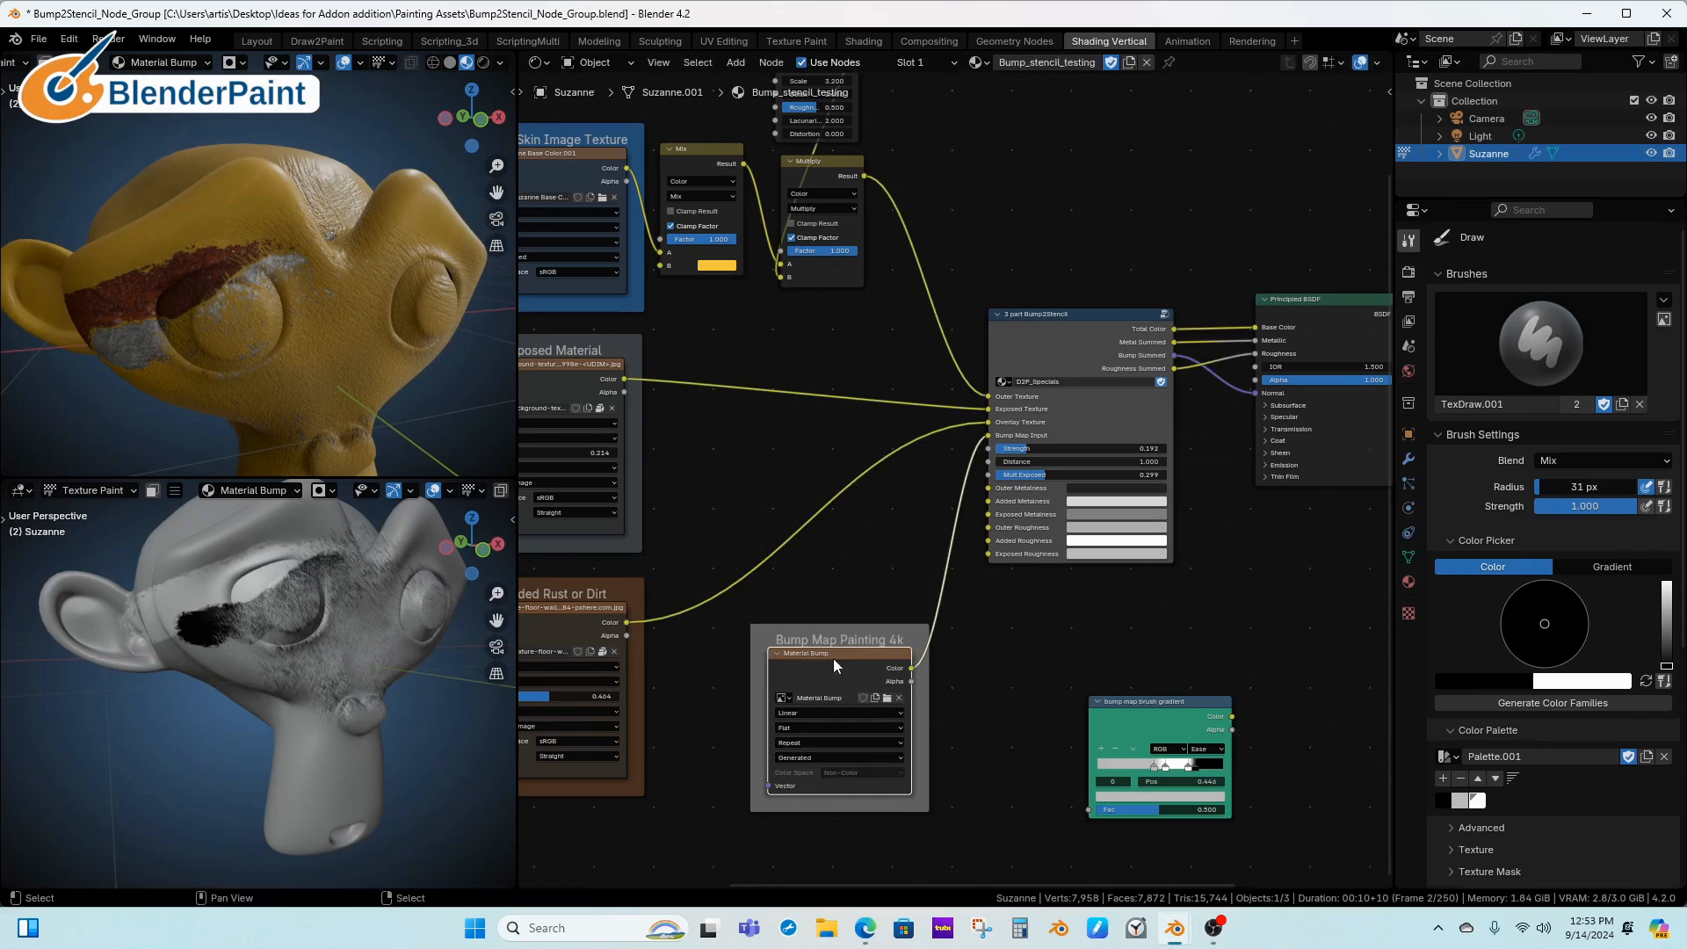
left_click_drag(834, 657, 841, 646)
middle_click_drag(314, 273, 261, 279)
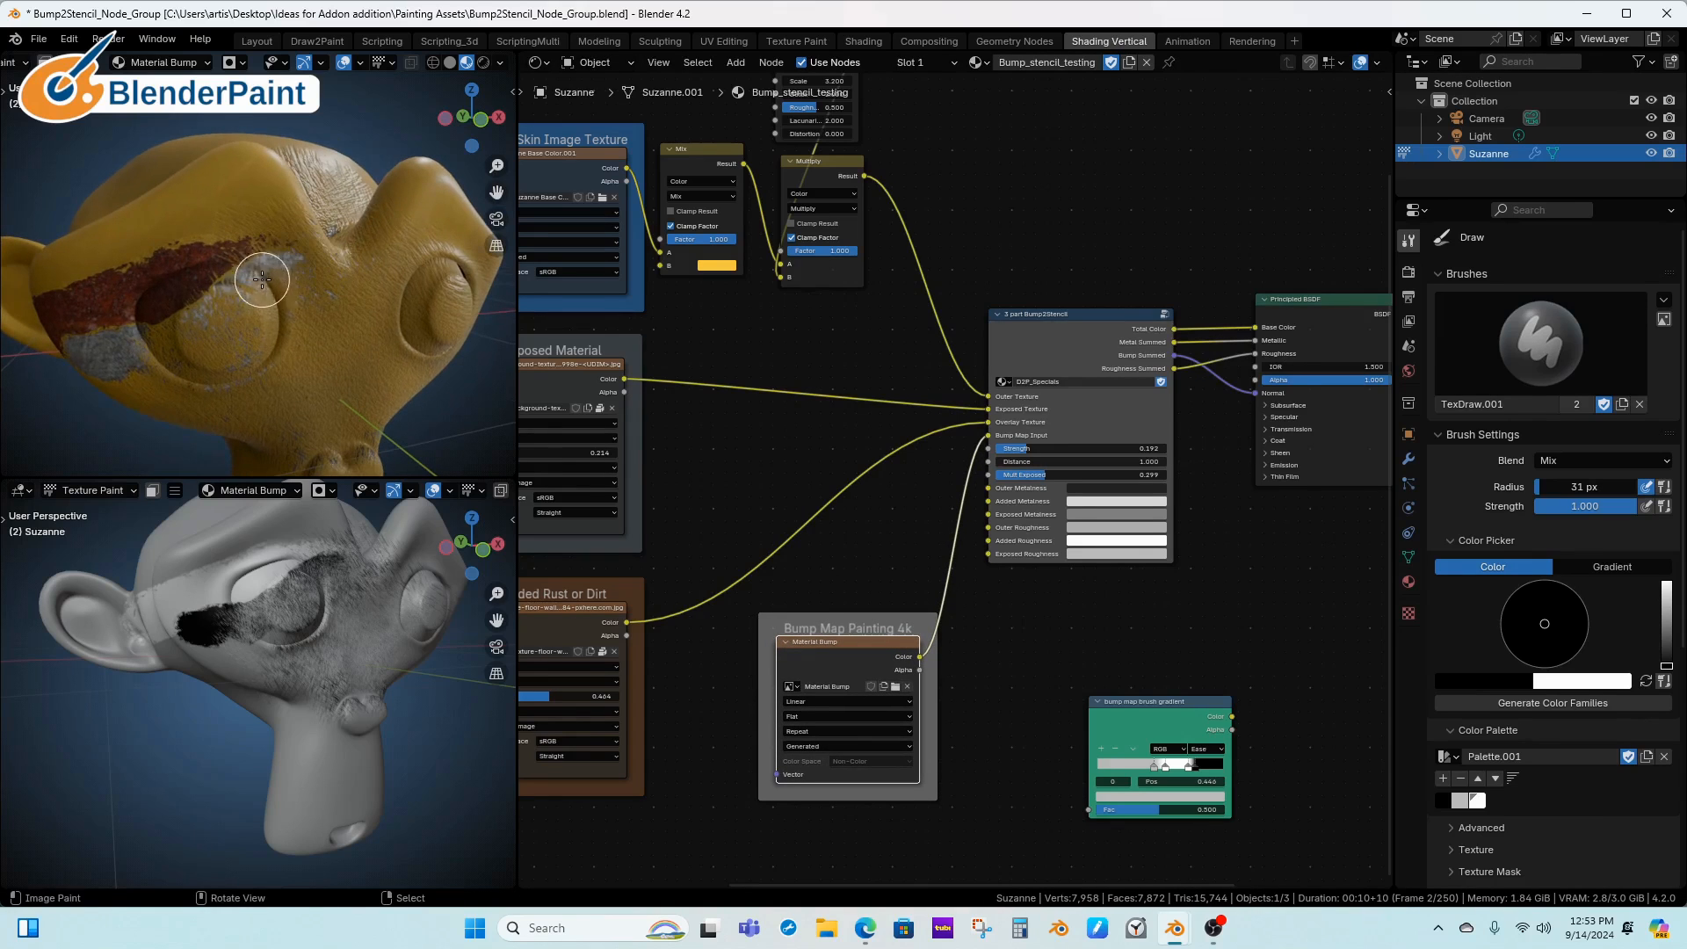
key("x")
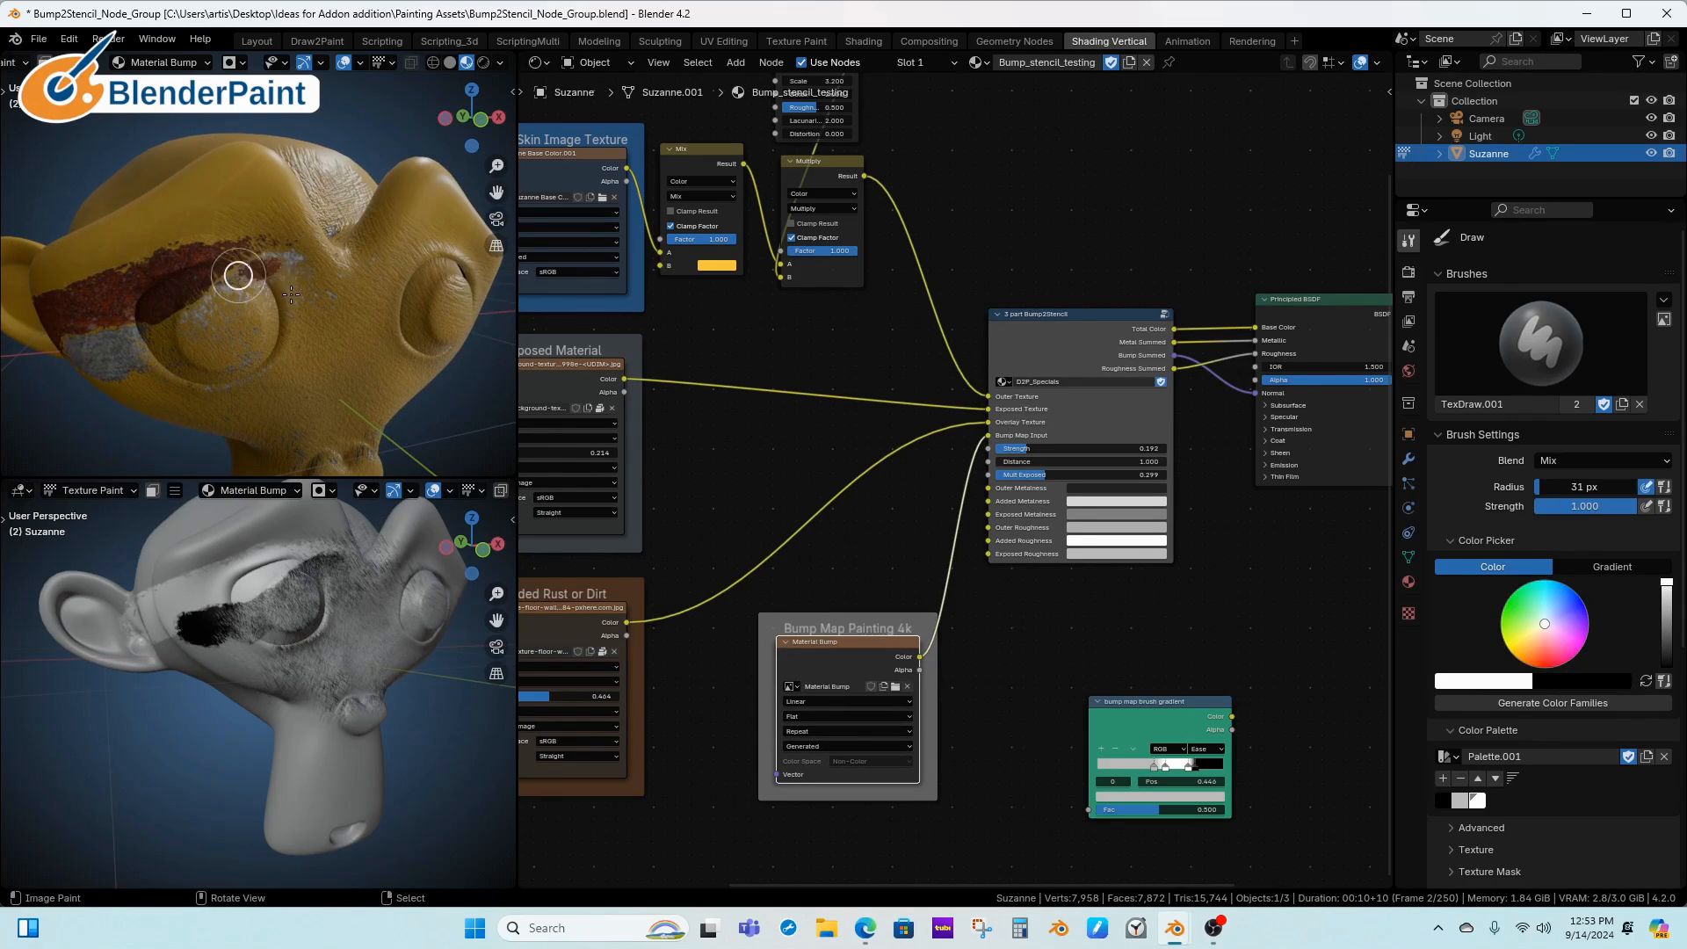
mouse_move(290, 292)
left_mouse_down()
mouse_move(256, 377)
mouse_move(215, 388)
mouse_move(247, 369)
mouse_move(255, 326)
left_mouse_up()
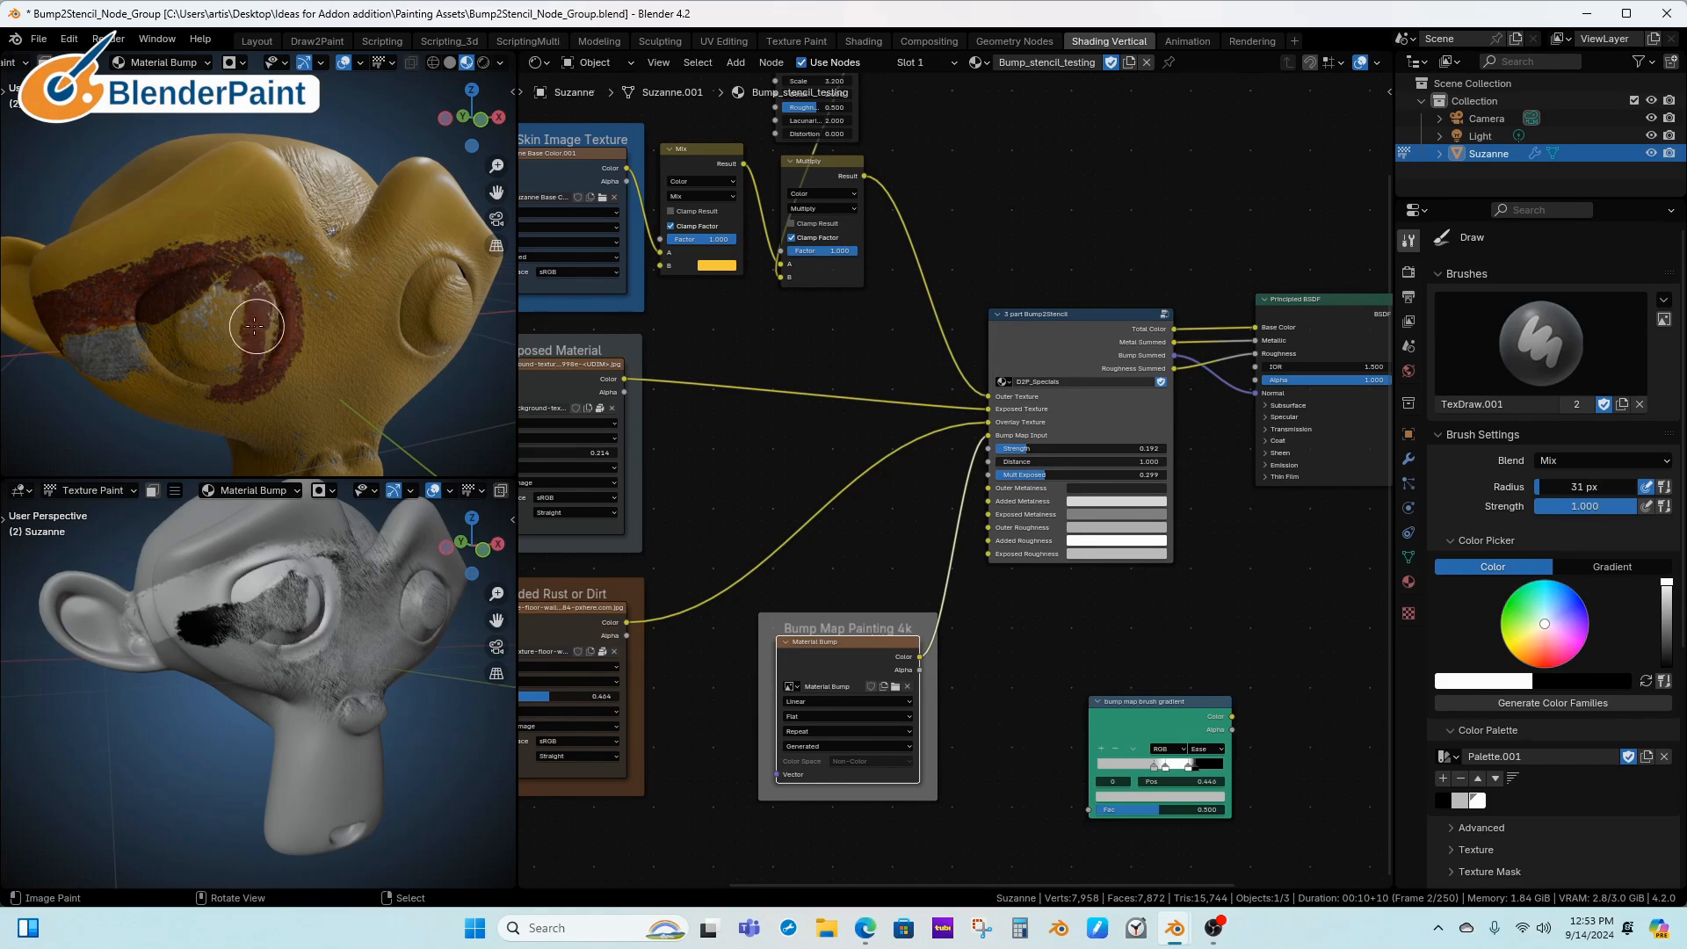
Lower the brush strength to 0.327 and paint softer rust over the eyeball and the brow
key("shift+f")
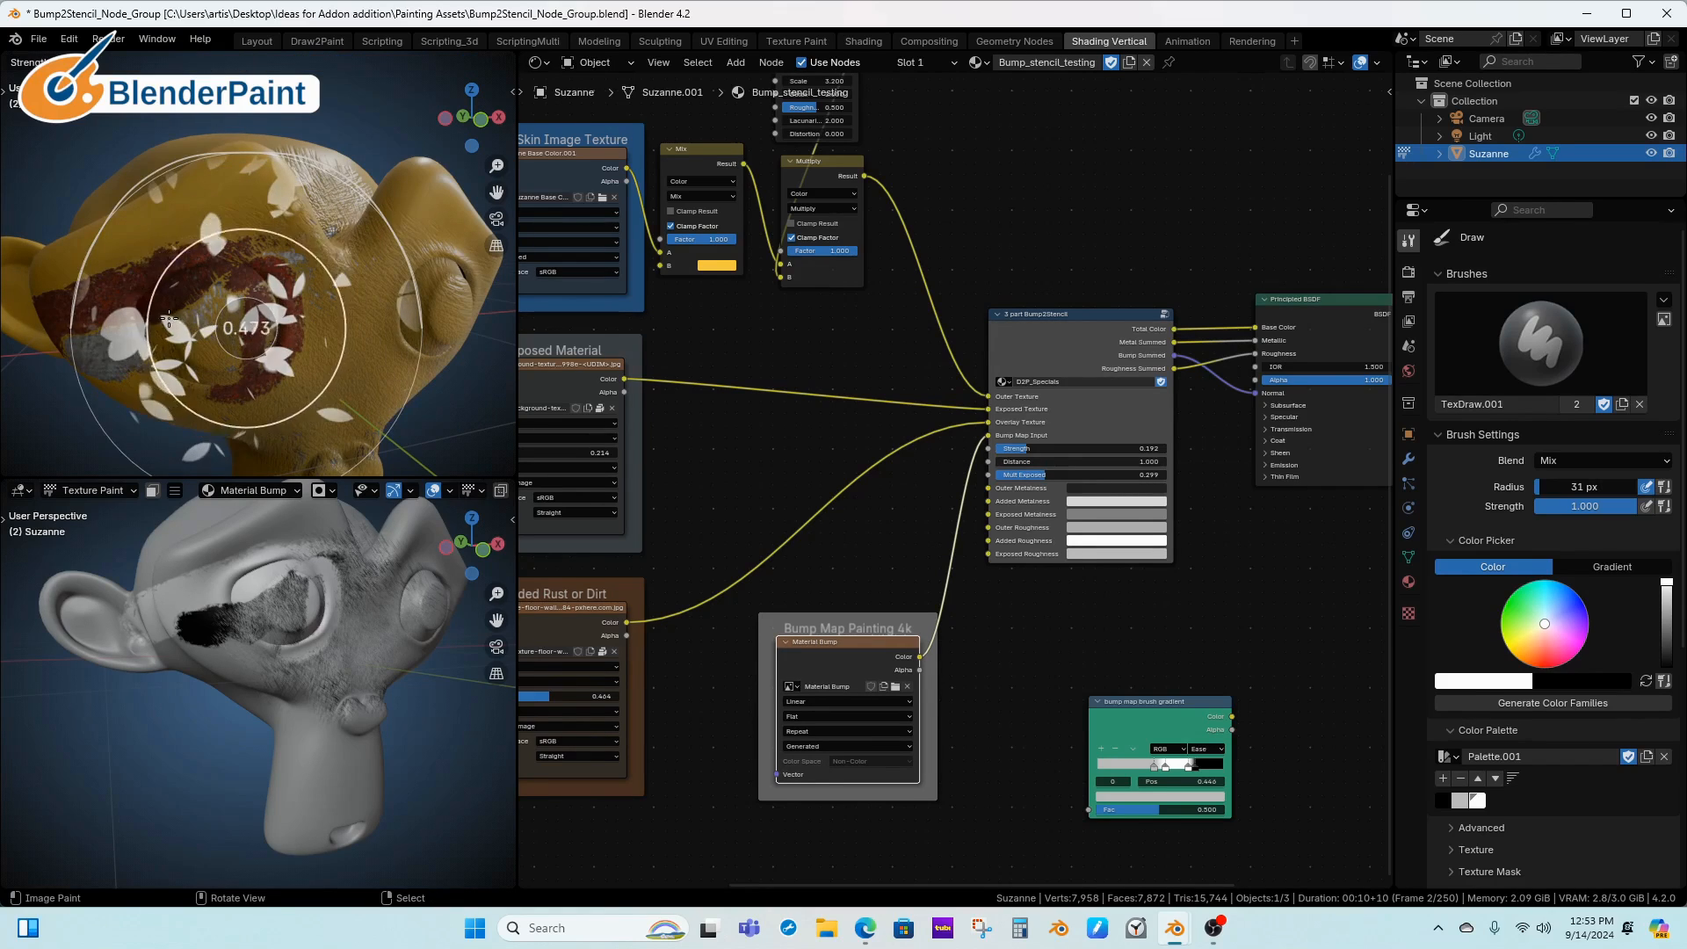
left_click(148, 313)
mouse_move(218, 314)
left_mouse_down()
mouse_move(233, 286)
mouse_move(215, 282)
mouse_move(200, 370)
mouse_move(271, 344)
left_mouse_up()
mouse_move(428, 187)
left_mouse_down()
mouse_move(346, 251)
mouse_move(364, 252)
left_mouse_up()
mouse_move(362, 270)
middle_mouse_down()
mouse_move(359, 243)
mouse_move(421, 280)
mouse_move(504, 270)
middle_mouse_up()
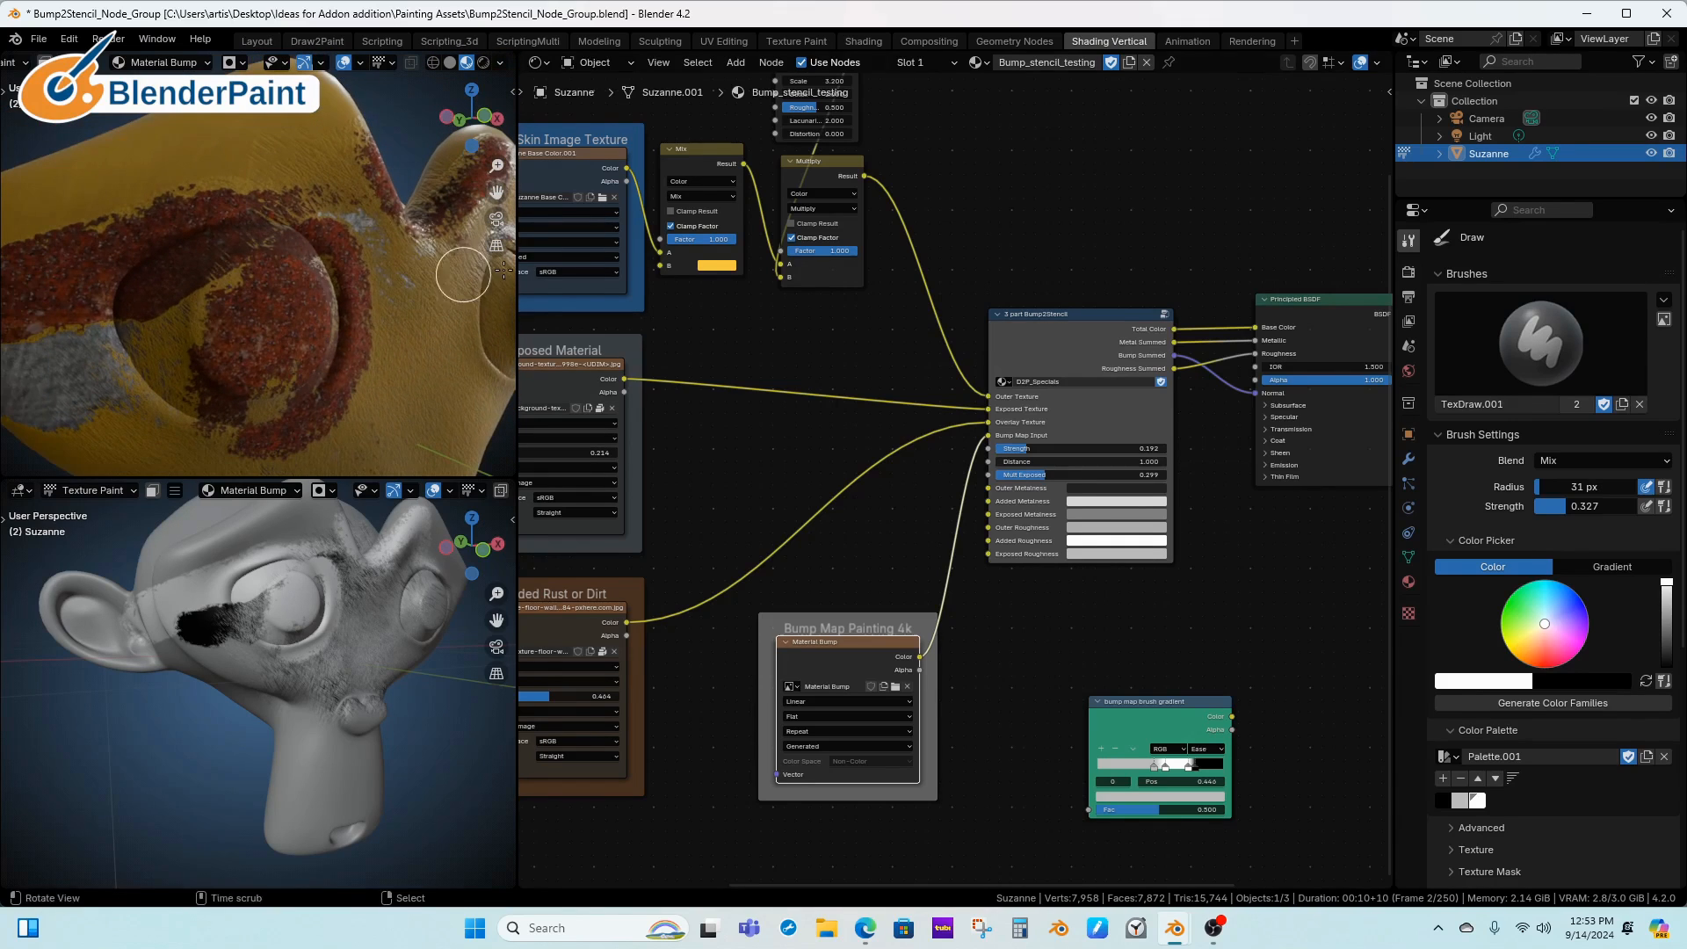
Try a near-white Outer Metalness on the 3 part Bump2Stencil node, and set its value to 0.026
left_click_drag(1039, 317, 1045, 316)
left_click_drag(867, 641, 884, 633)
mouse_move(387, 370)
middle_mouse_down()
mouse_move(377, 316)
mouse_move(417, 356)
mouse_move(425, 313)
mouse_move(412, 351)
mouse_move(436, 355)
mouse_move(428, 341)
middle_mouse_up()
scroll(425, 313, "up", 2)
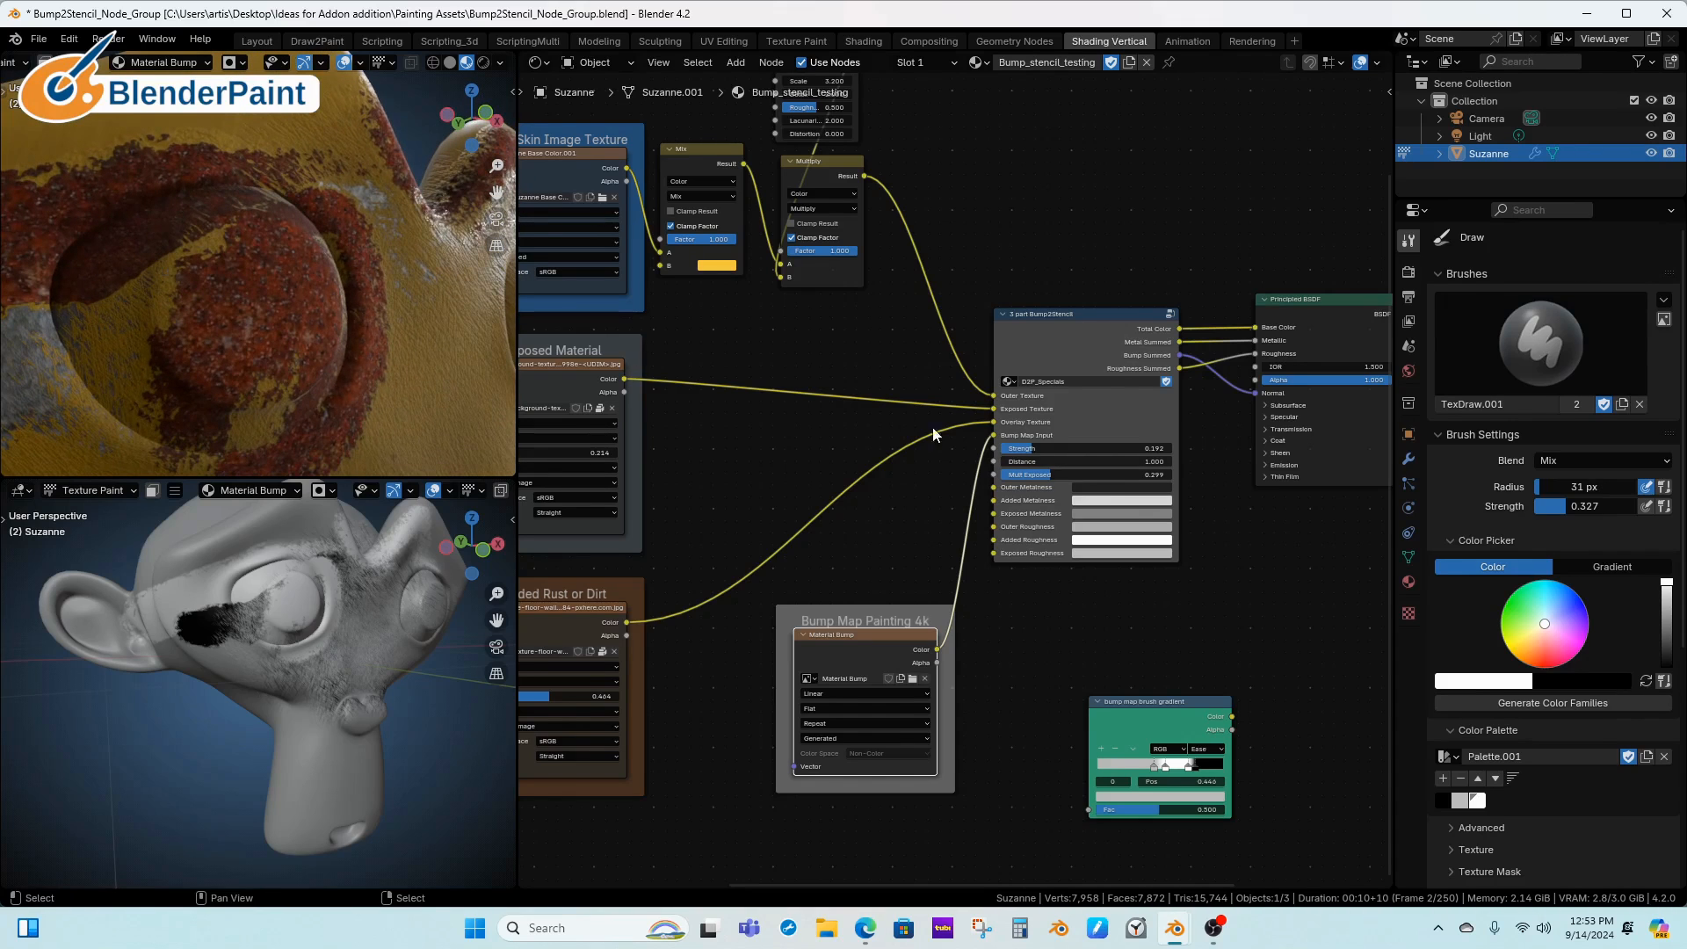
scroll(1121, 531, "up", 4)
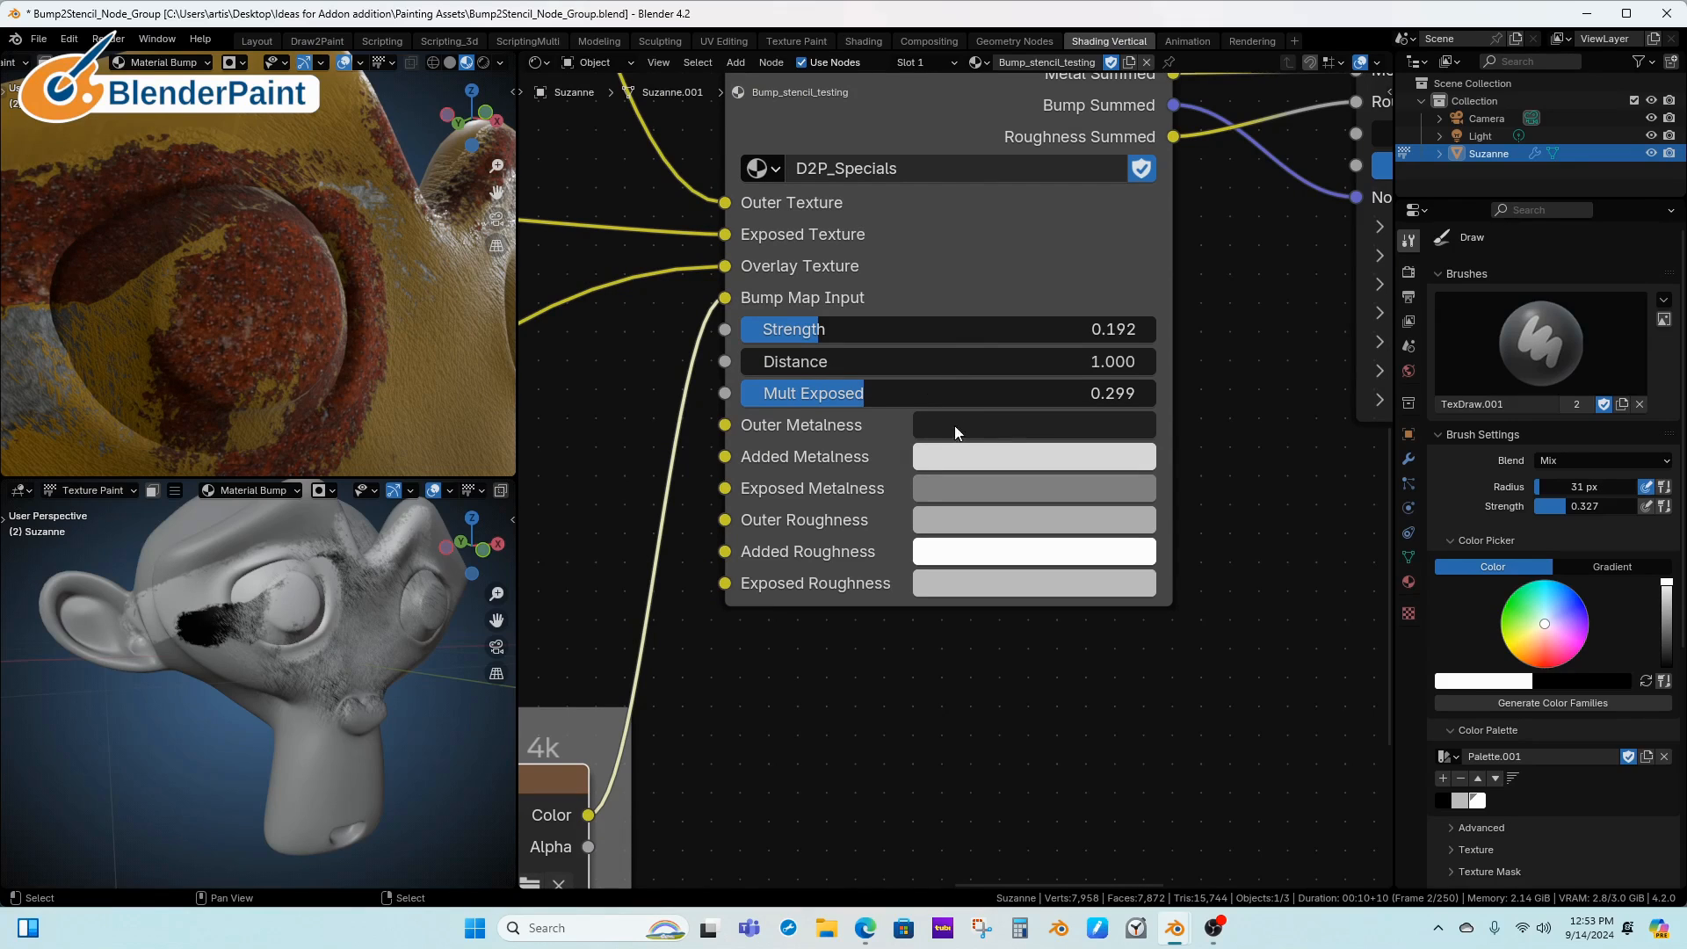
left_click(984, 426)
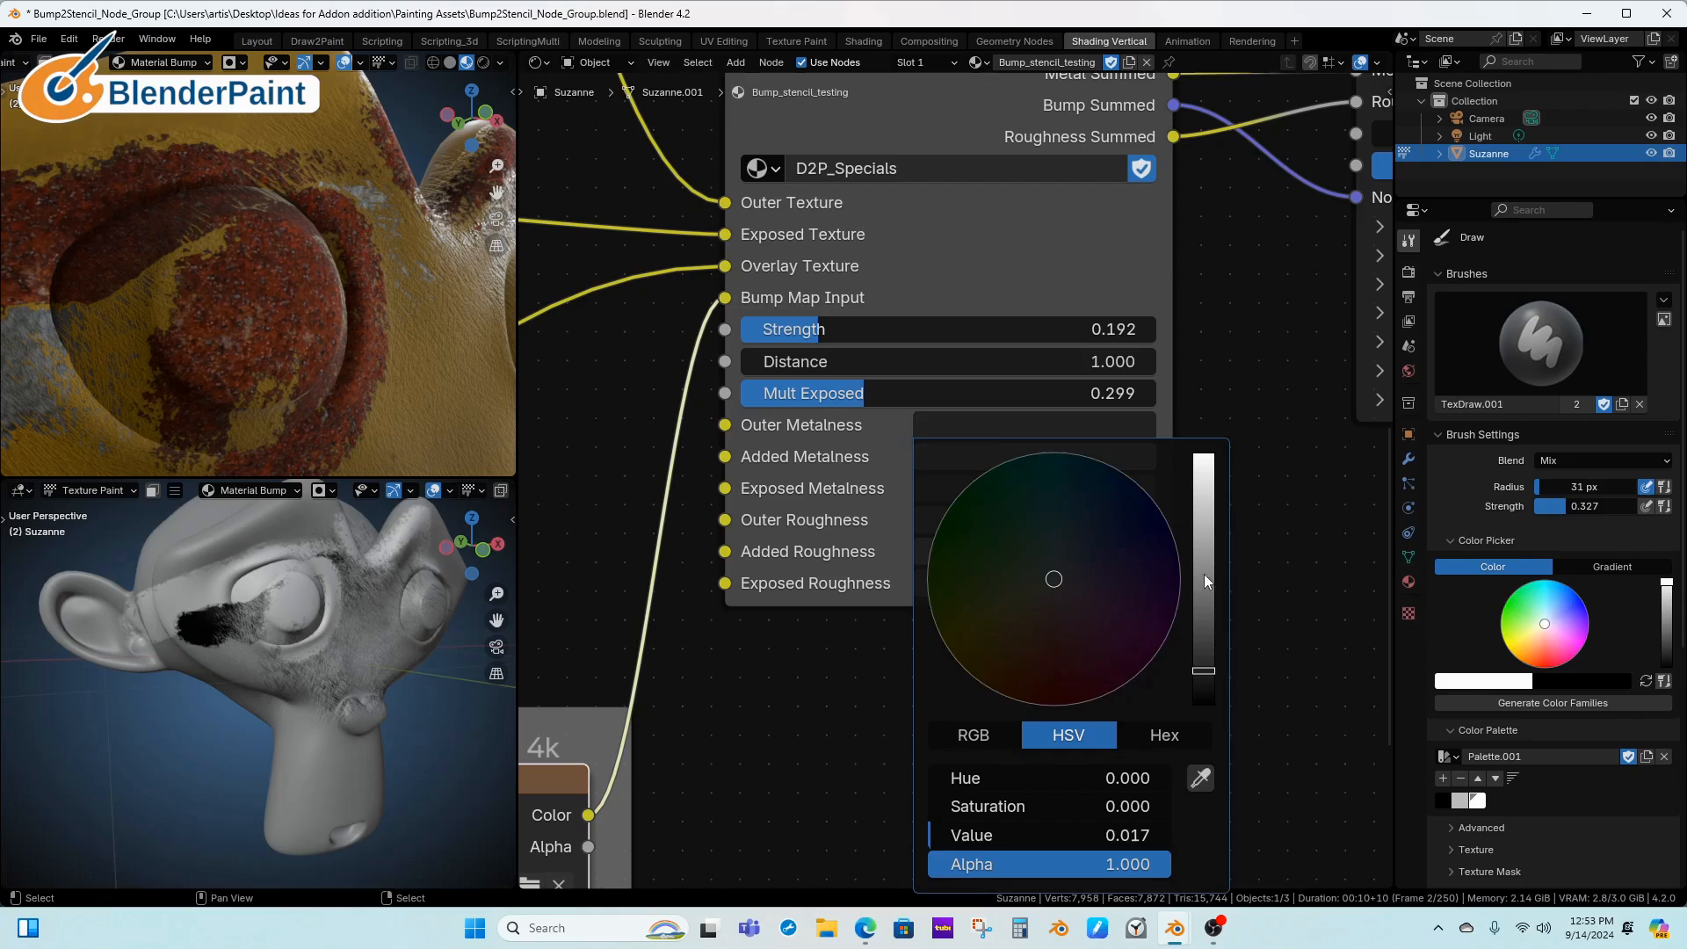
left_click_drag(1205, 574, 1220, 473)
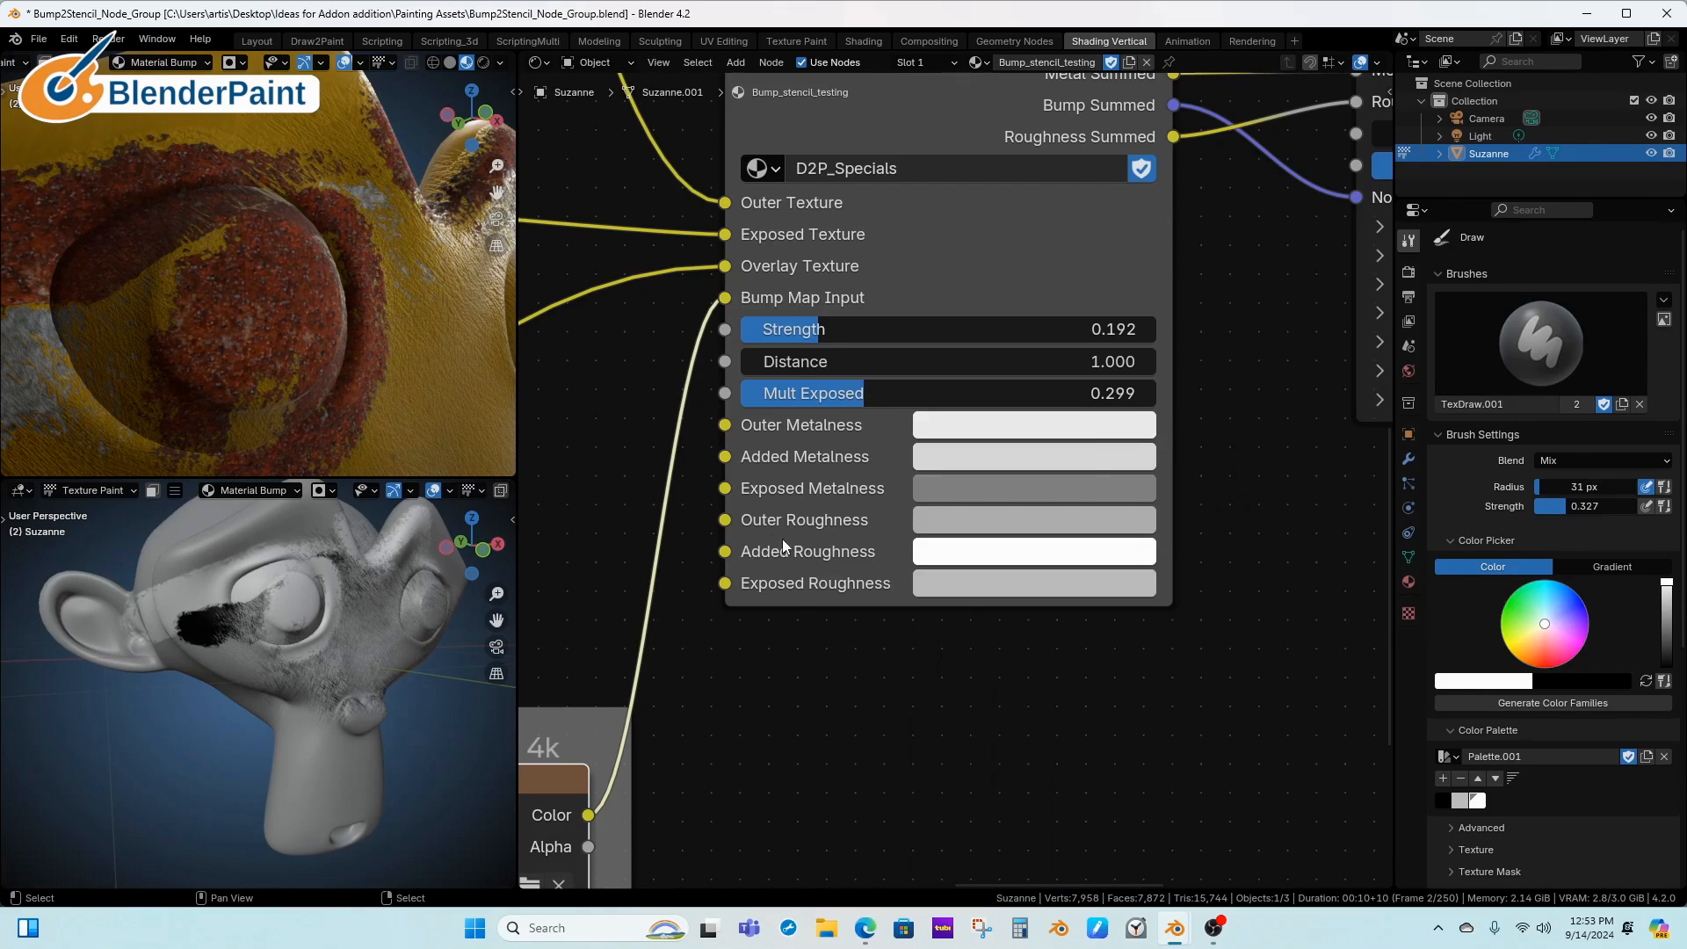
left_click(1055, 435)
left_click_drag(1202, 483, 1190, 661)
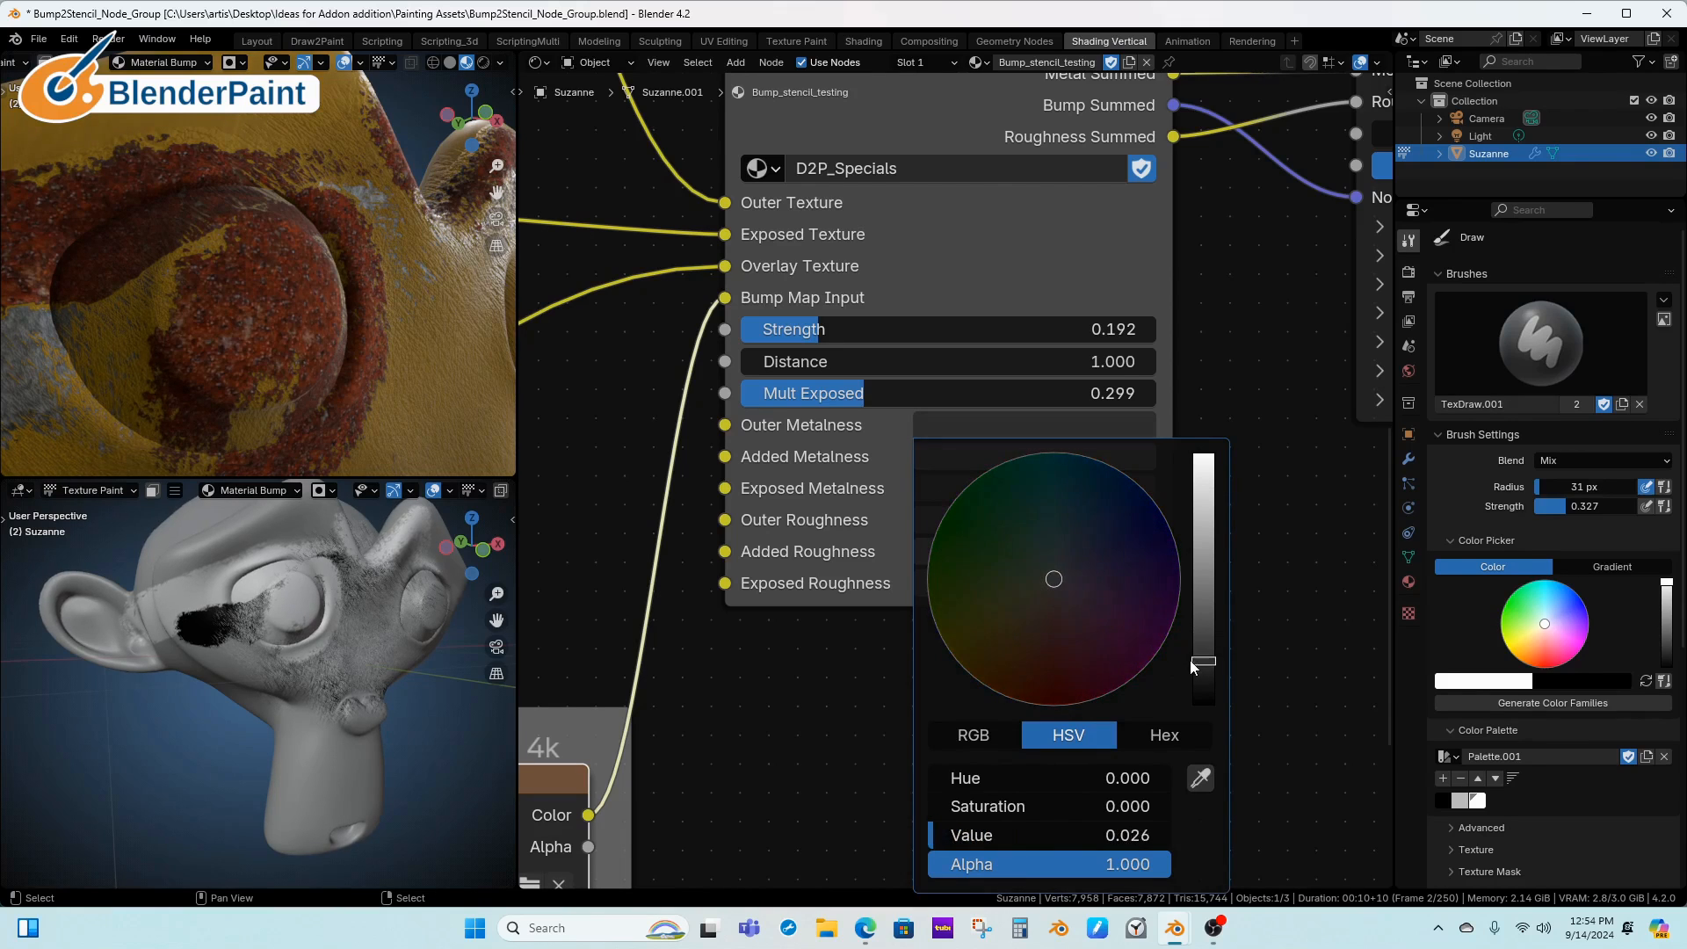
Darken the node's Added Metalness to a mid grey and set the Exposed Metalness value to 0.038
left_click(938, 479)
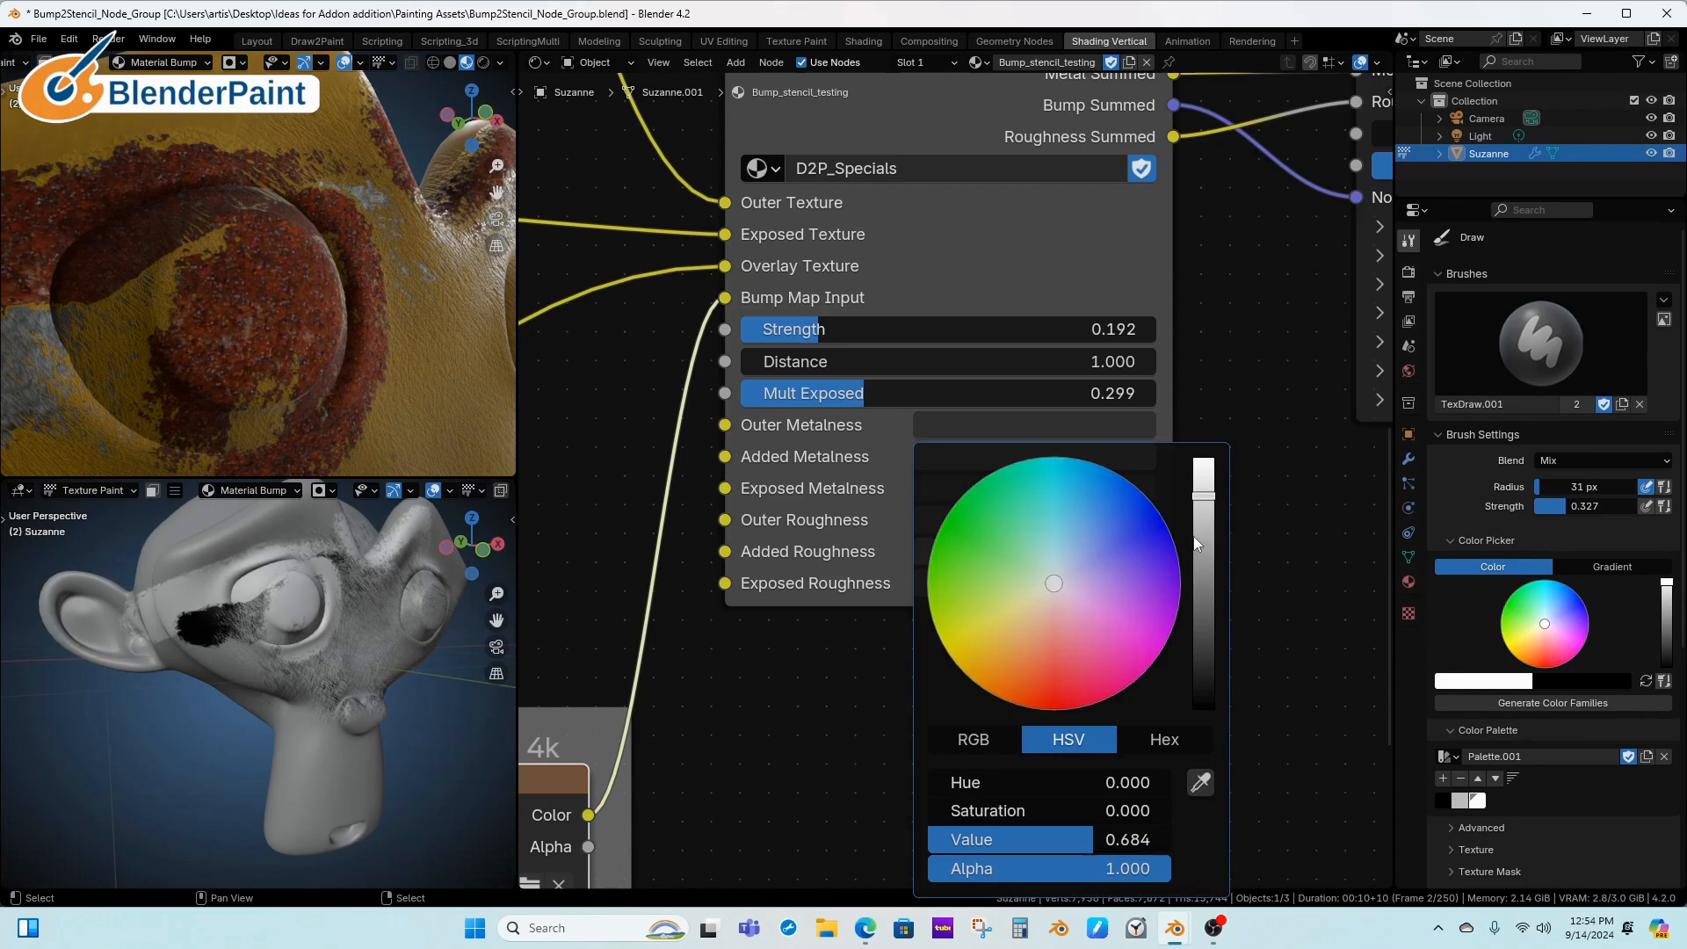
left_click_drag(1197, 544, 1222, 591)
left_click(947, 488)
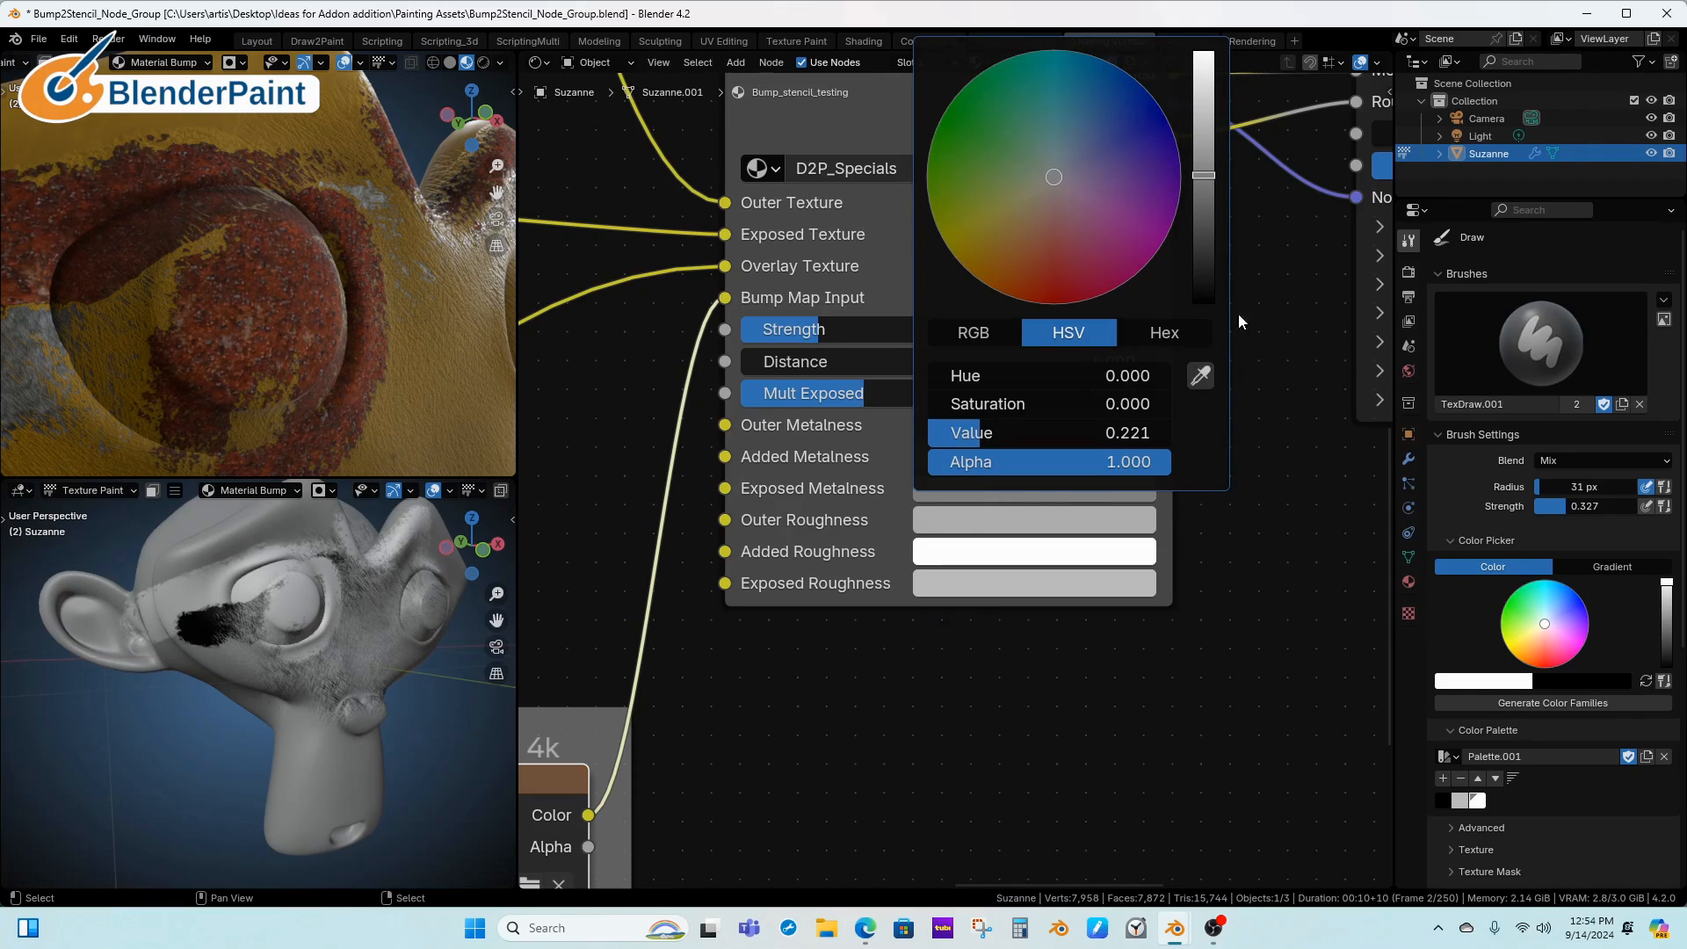
left_click_drag(1204, 189, 1166, 247)
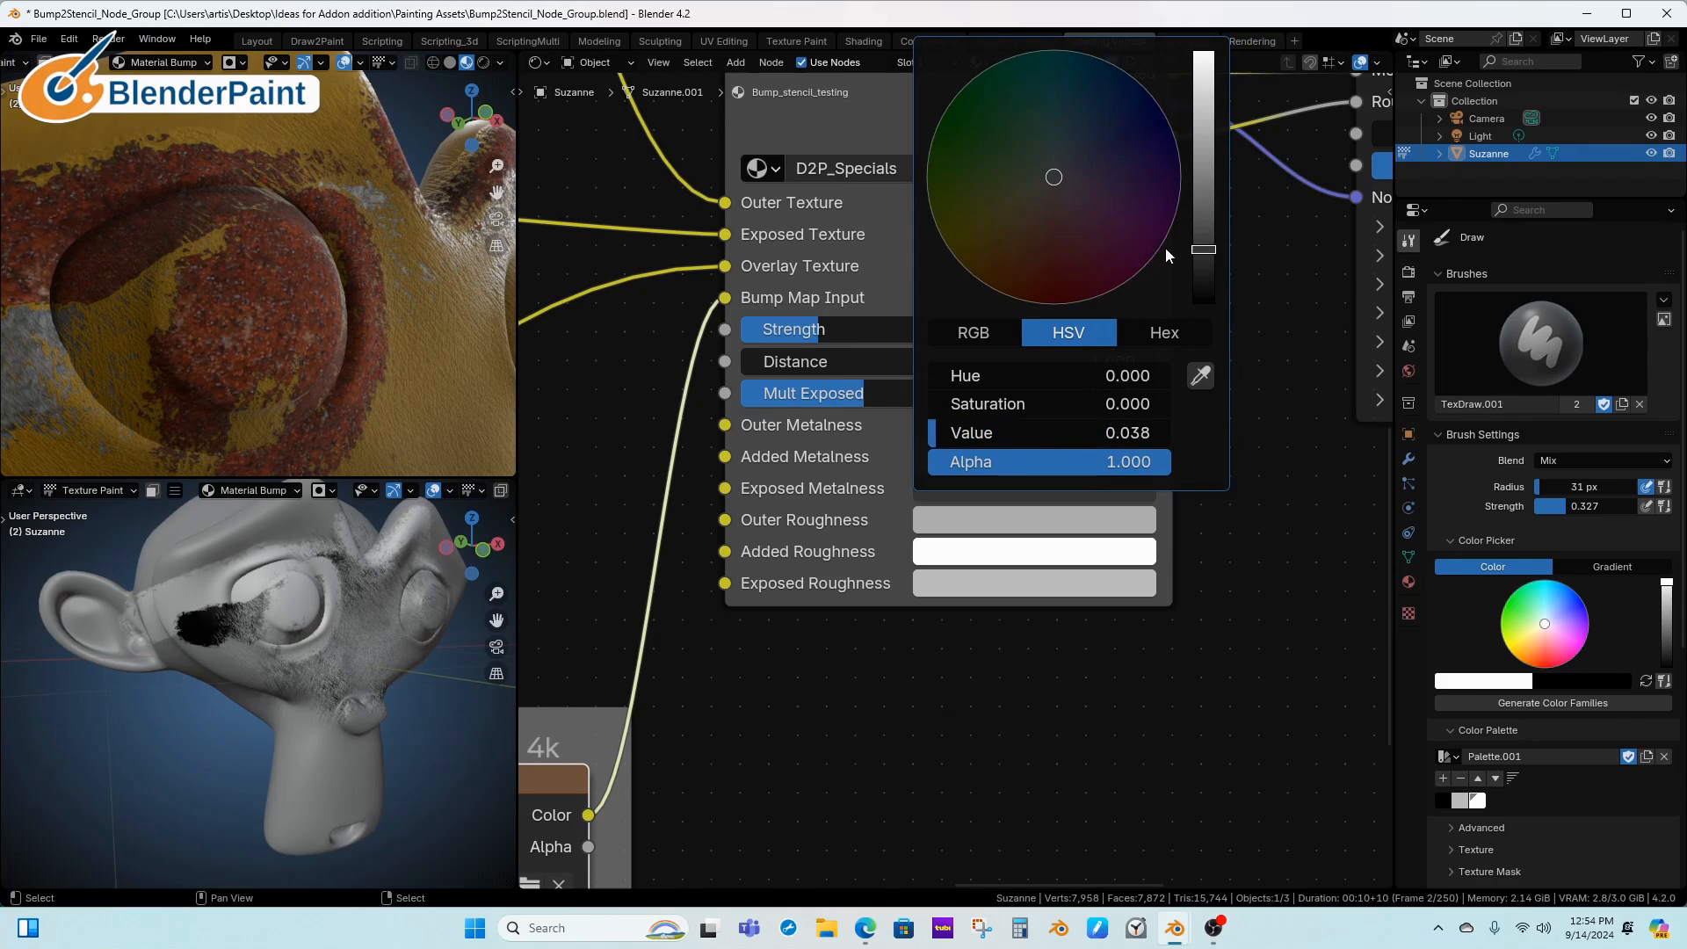
Paint more rust along the brow above the other eye and across the bridge between the eyes
scroll(420, 345, "down", 5)
middle_click_drag(388, 377, 339, 361)
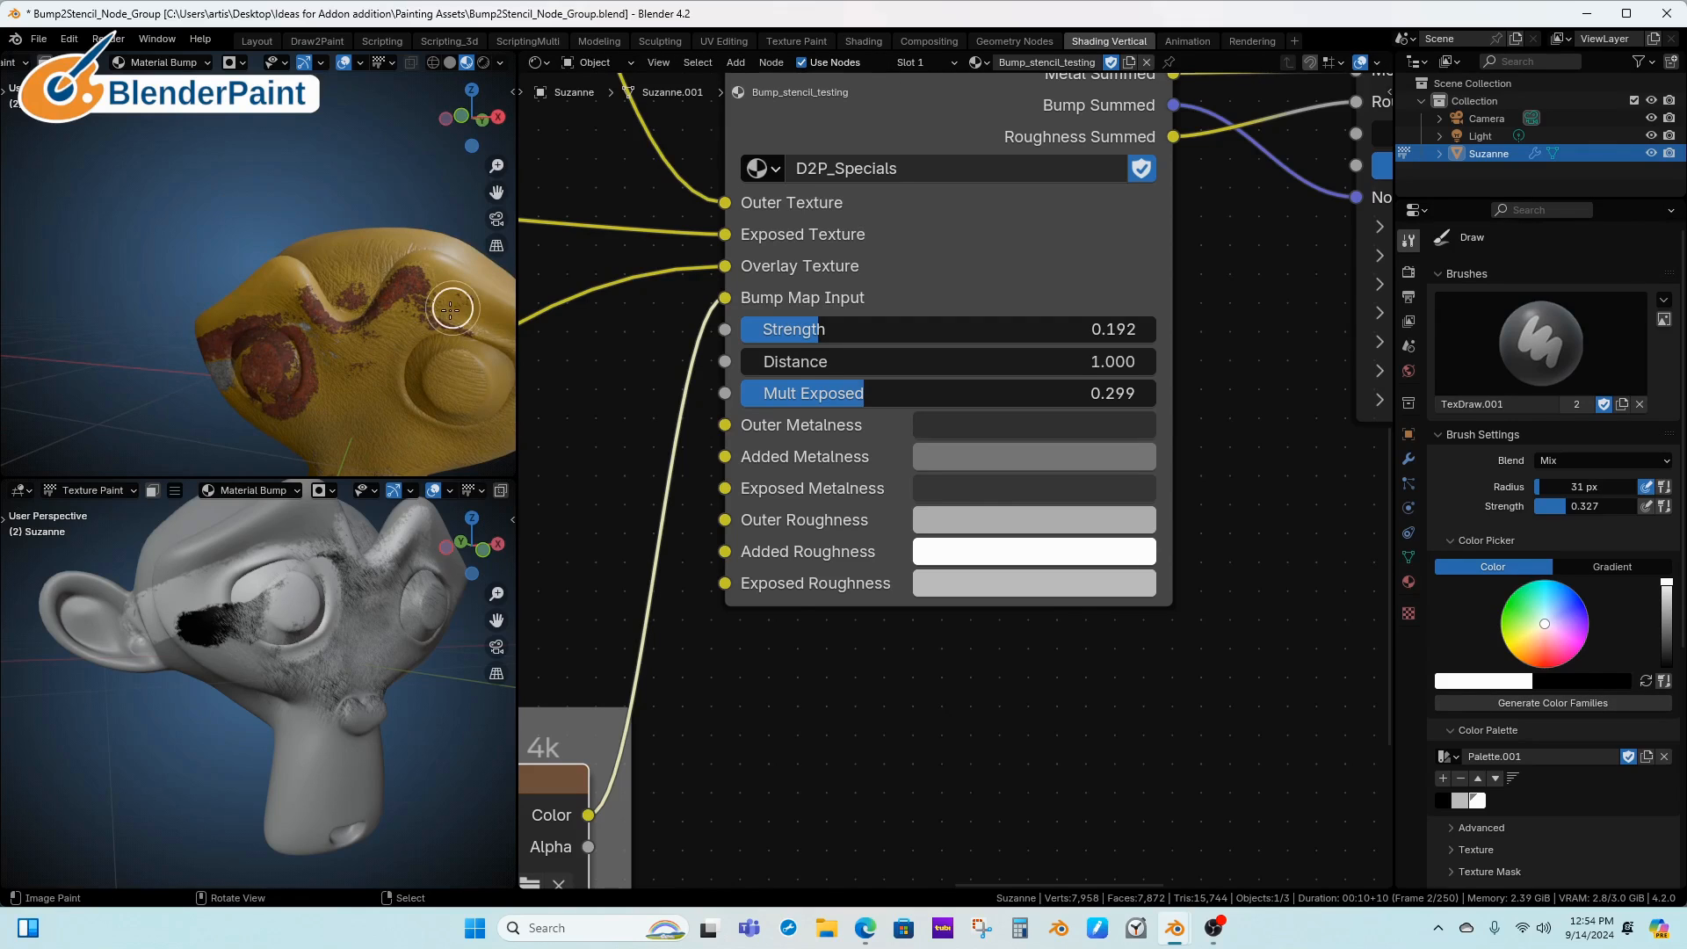
left_click_drag(466, 303, 456, 321)
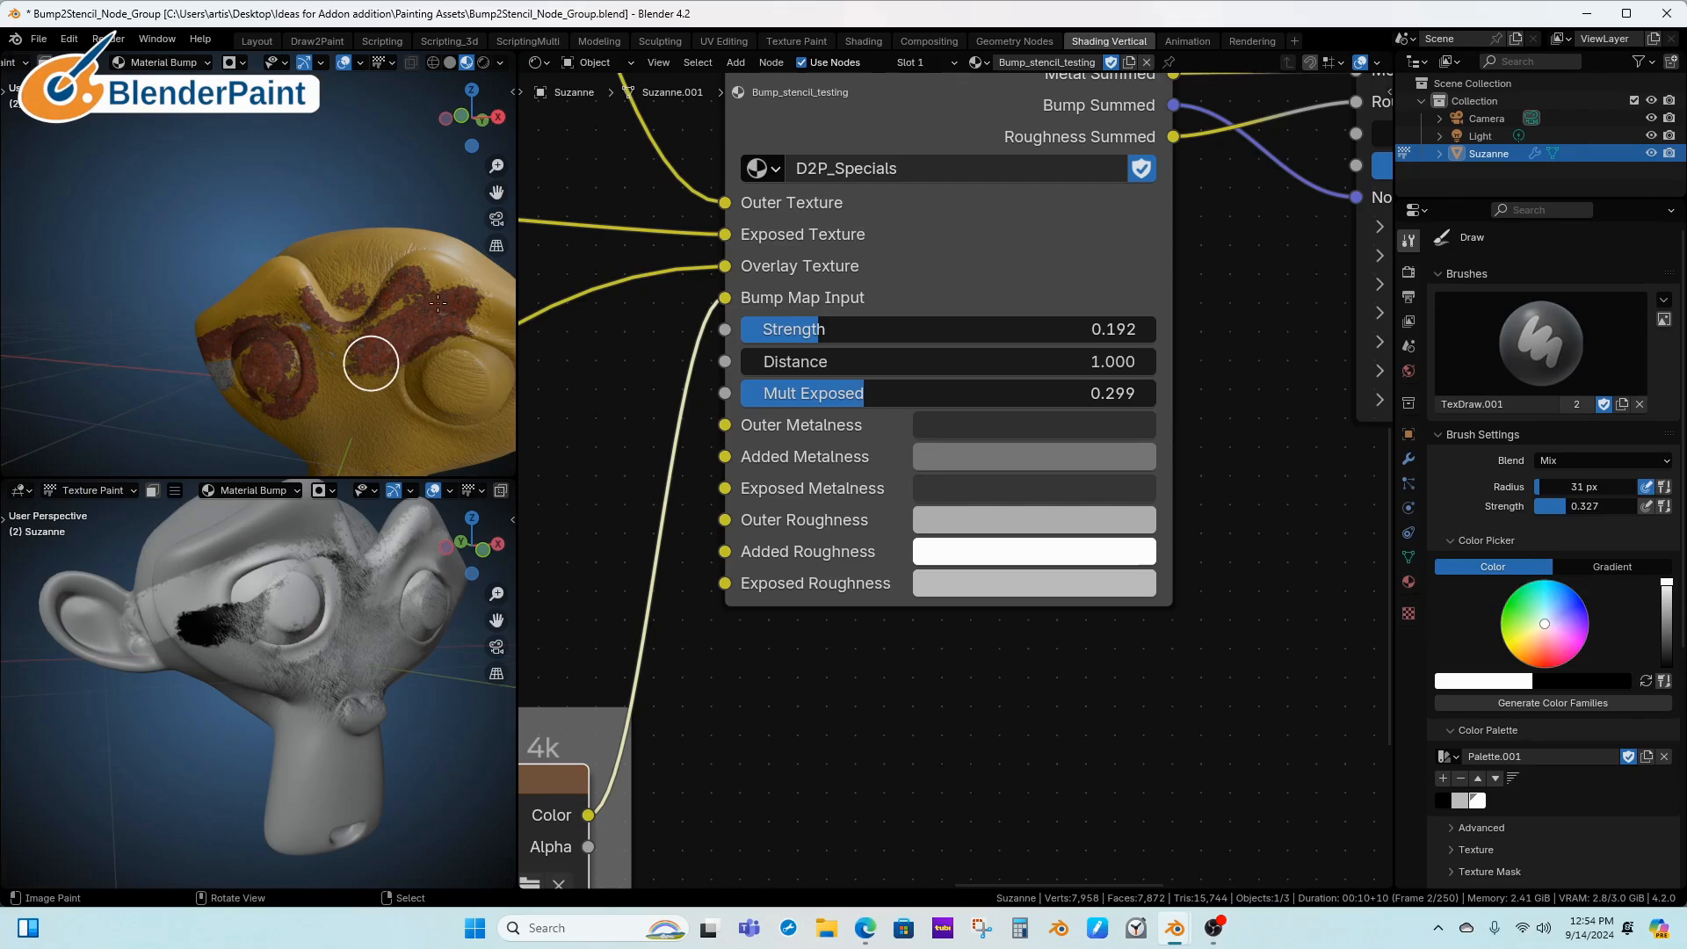
Paint rust below the brow beside the second eye, and swap to black to expose bare metal around that eye socket
left_click_drag(438, 303, 416, 336)
key("x")
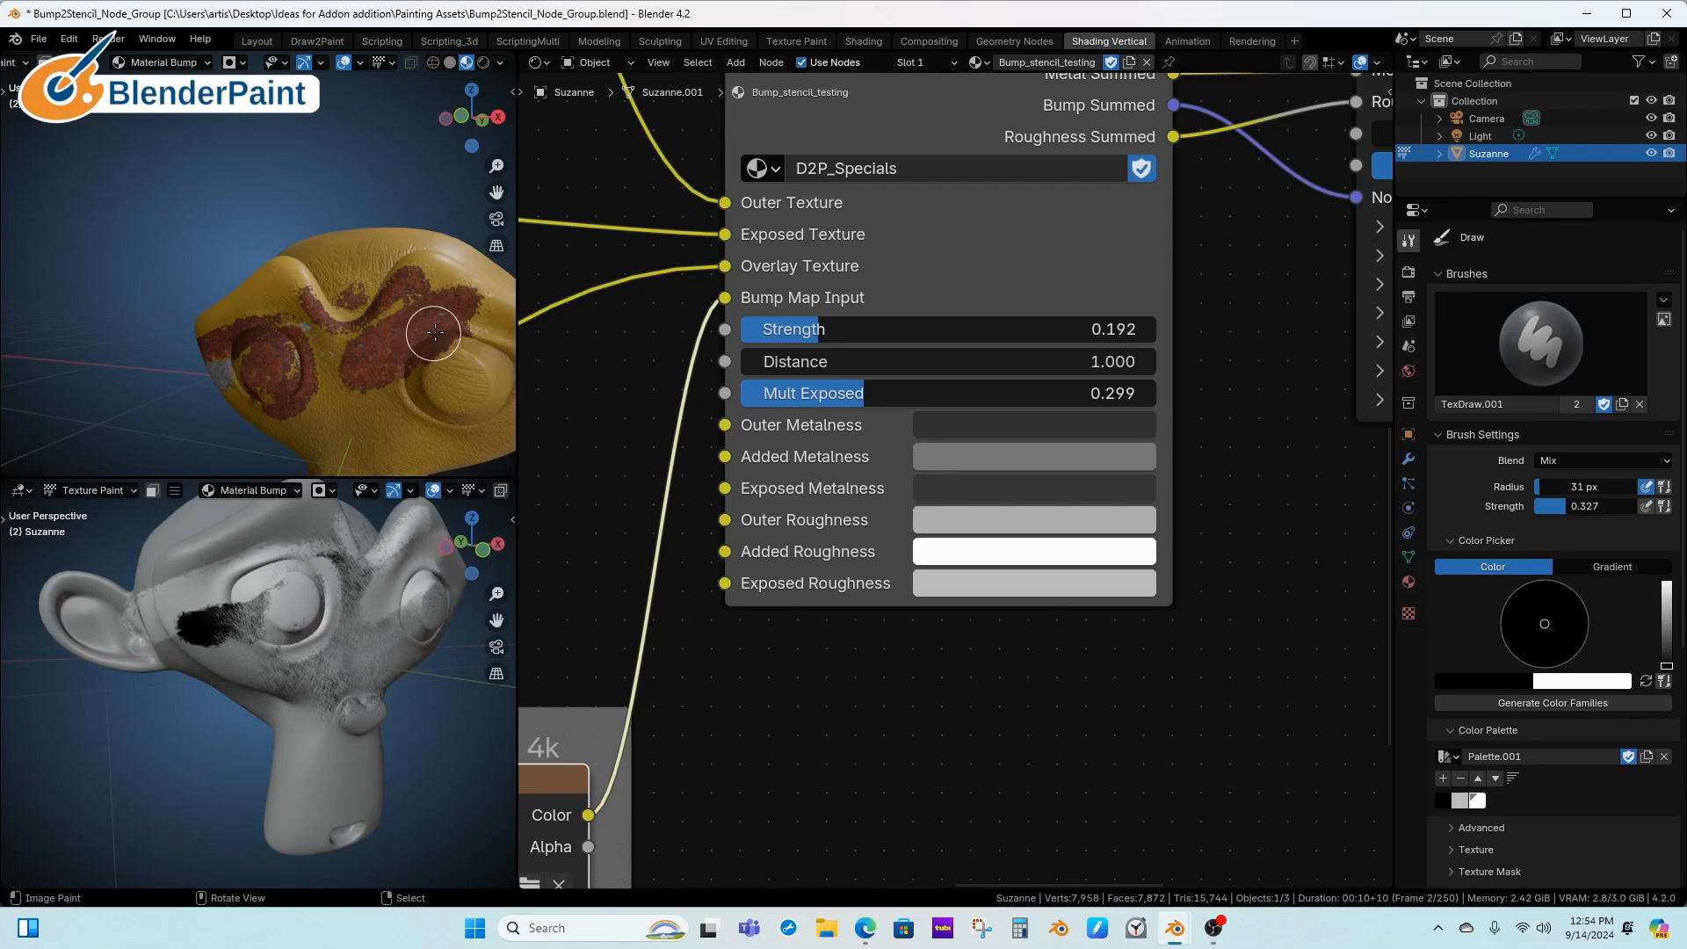
mouse_move(425, 341)
left_mouse_down()
mouse_move(373, 374)
mouse_move(388, 363)
left_mouse_up()
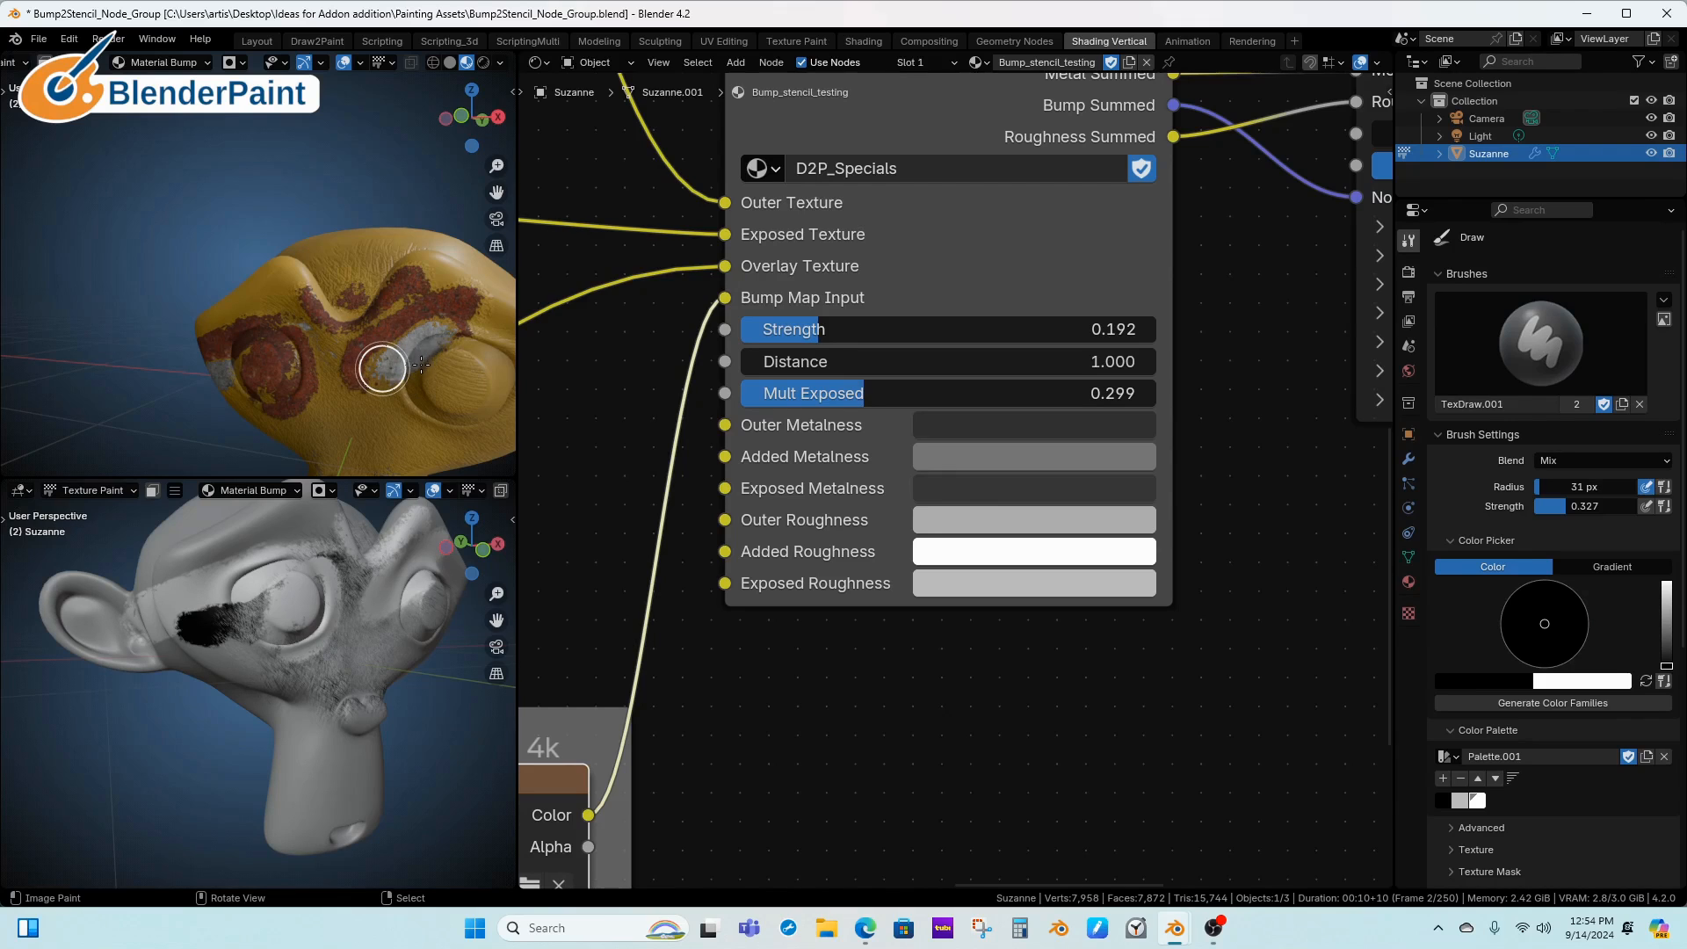
middle_click_drag(422, 364, 512, 334)
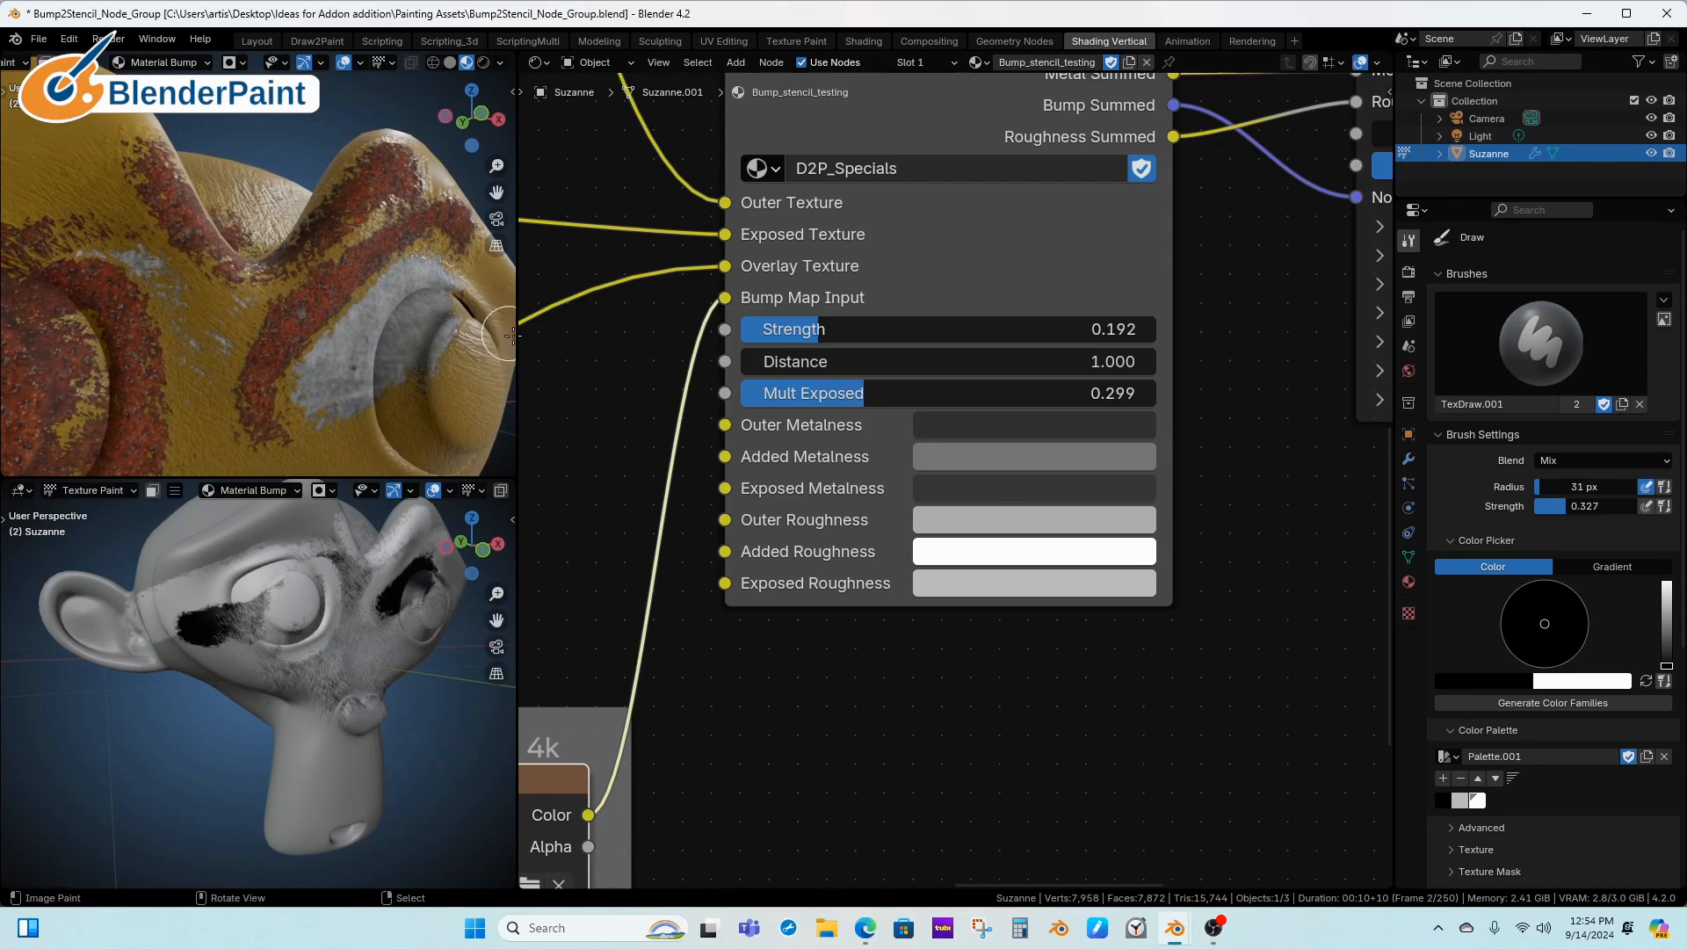
Set the Exposed Metalness value to 0.443 on the 3 part Bump2Stencil node and darken its Exposed Roughness to a mid grey
left_click(983, 487)
left_click_drag(1204, 241, 1206, 133)
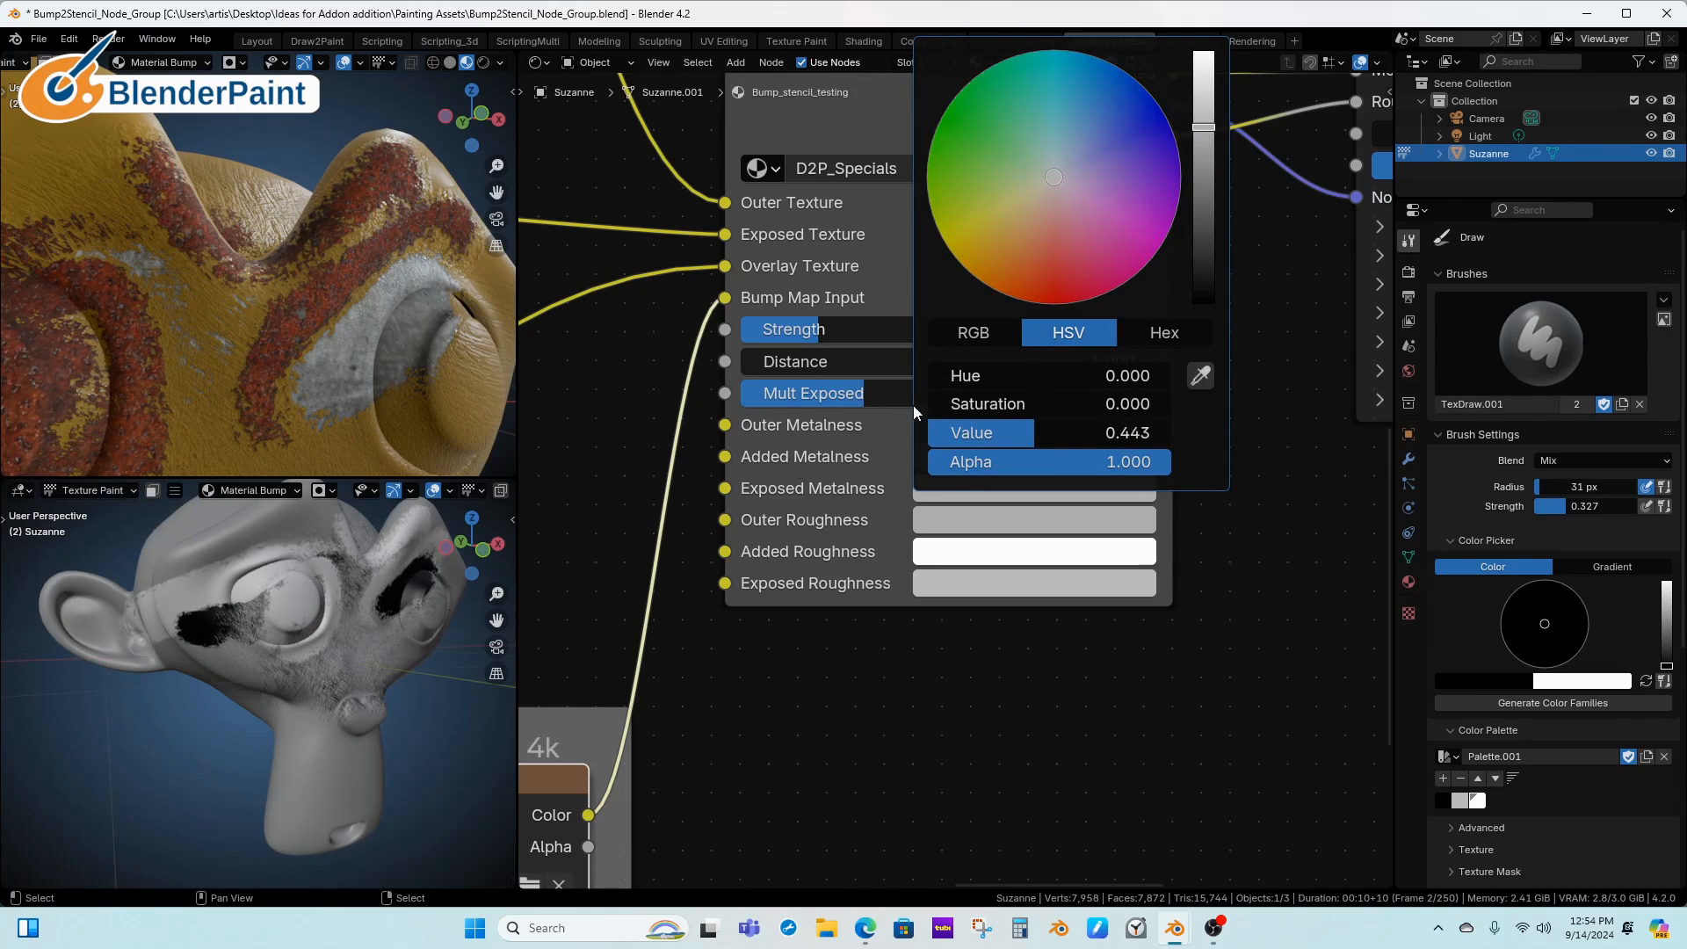
left_click(1007, 584)
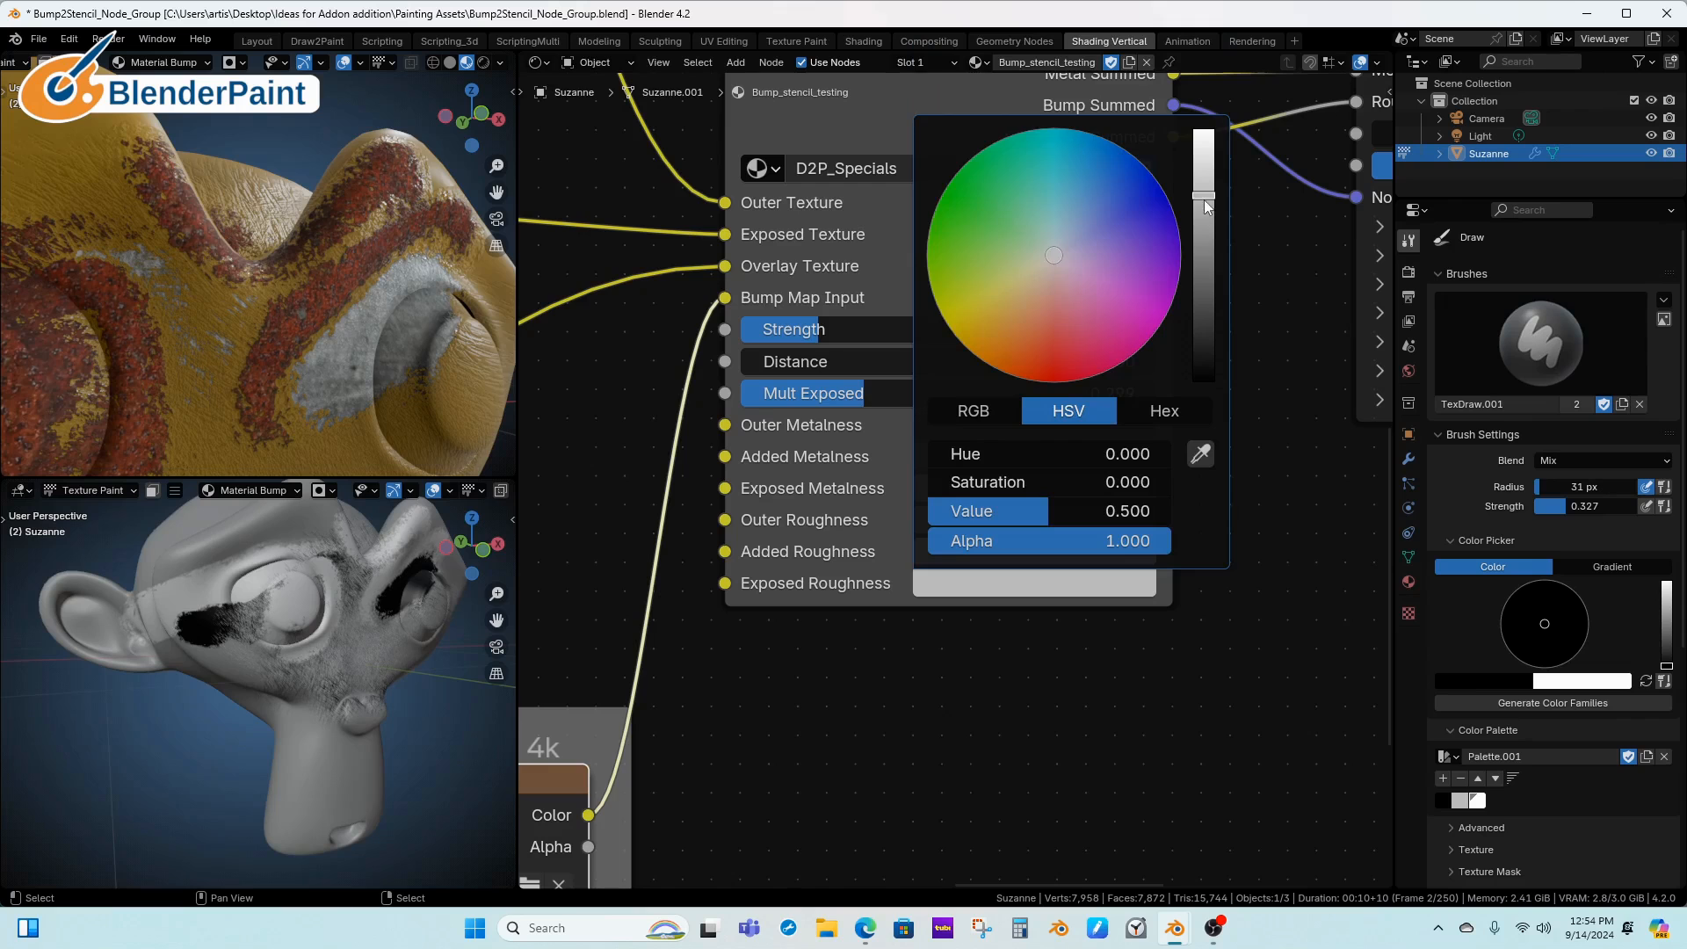
left_click_drag(1207, 206, 1211, 259)
middle_click_drag(439, 268, 406, 362)
scroll(772, 304, "down", 7)
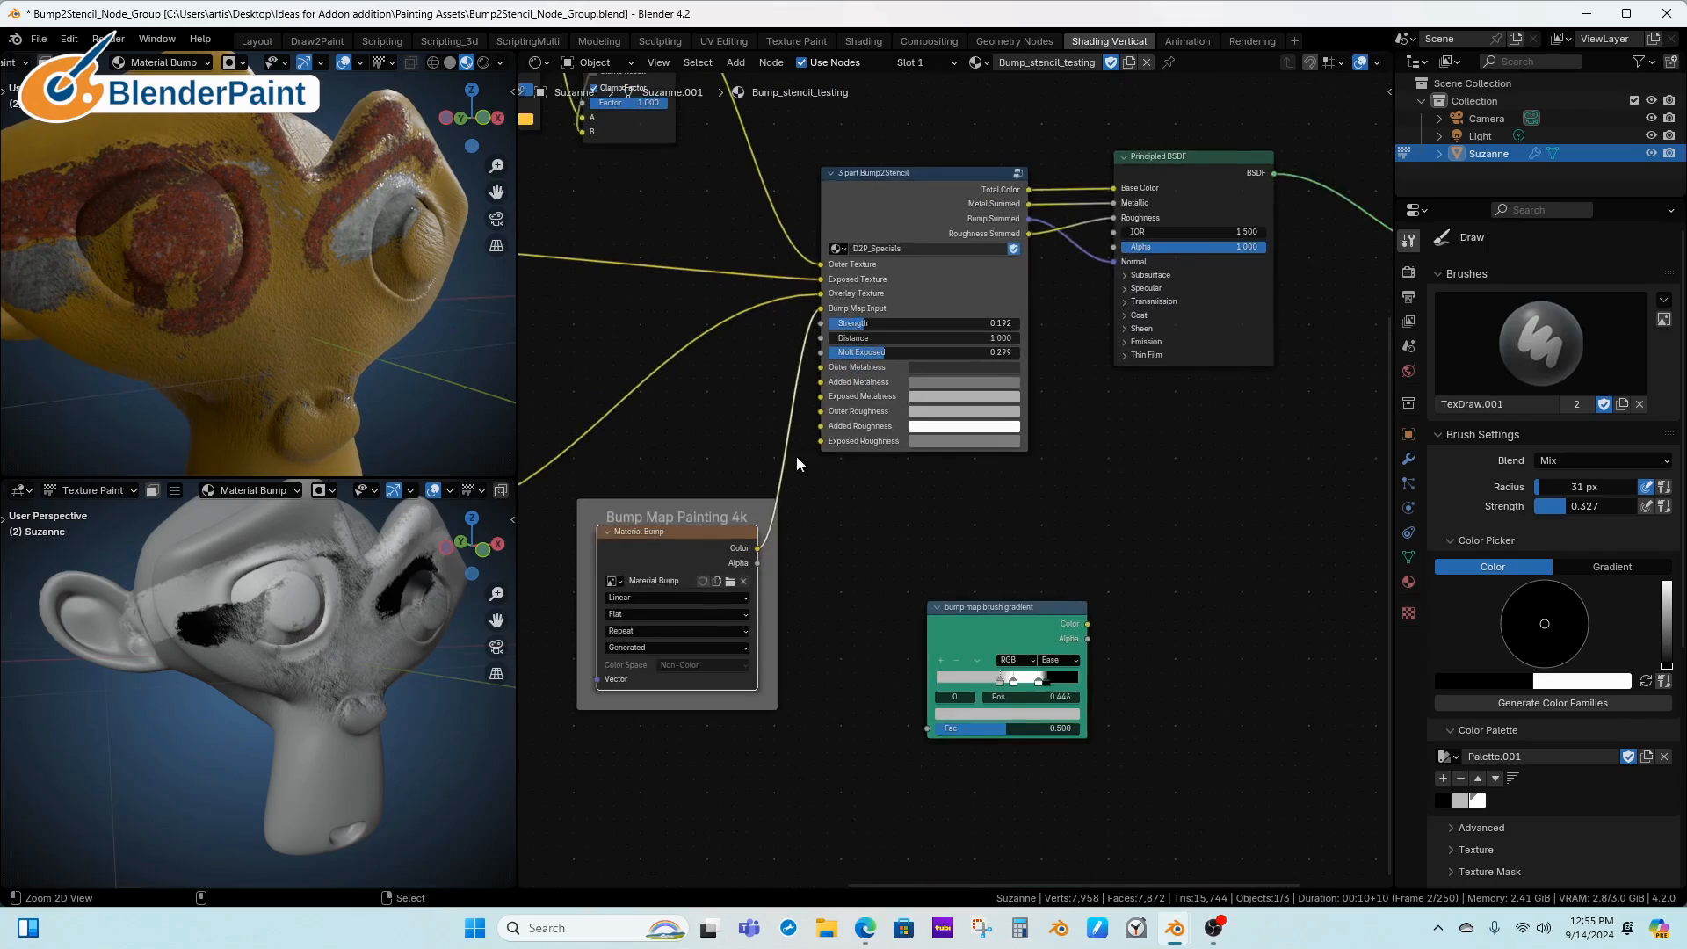
left_click_drag(950, 449, 971, 399, "alt")
left_click_drag(814, 380, 841, 385, "alt")
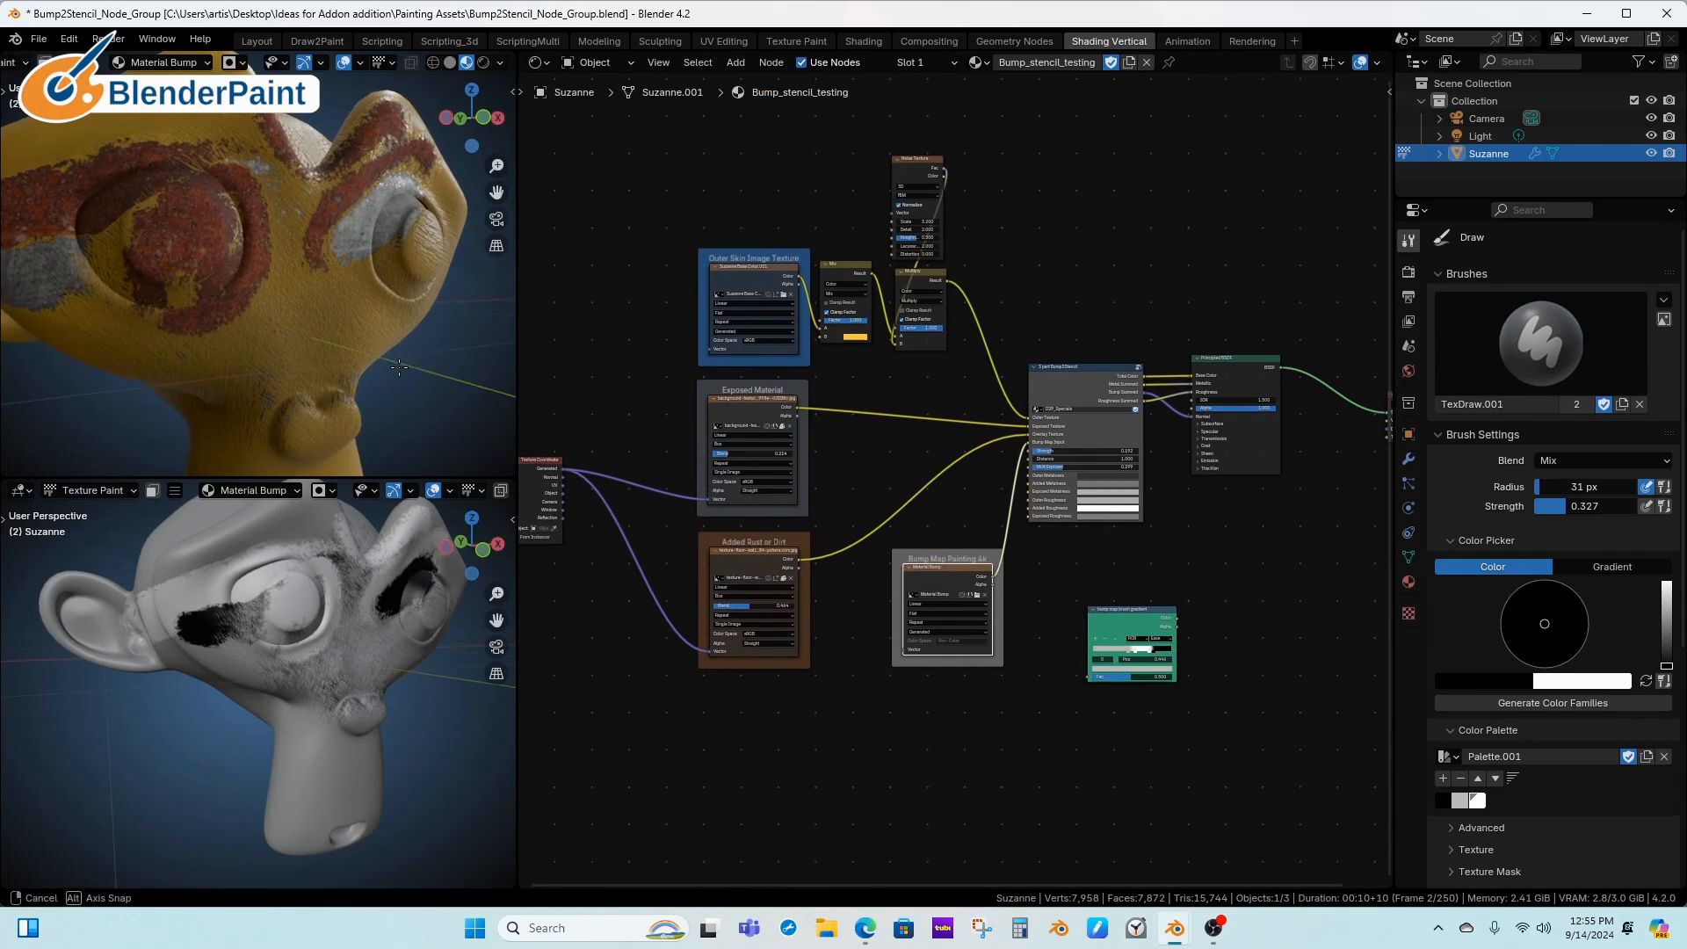